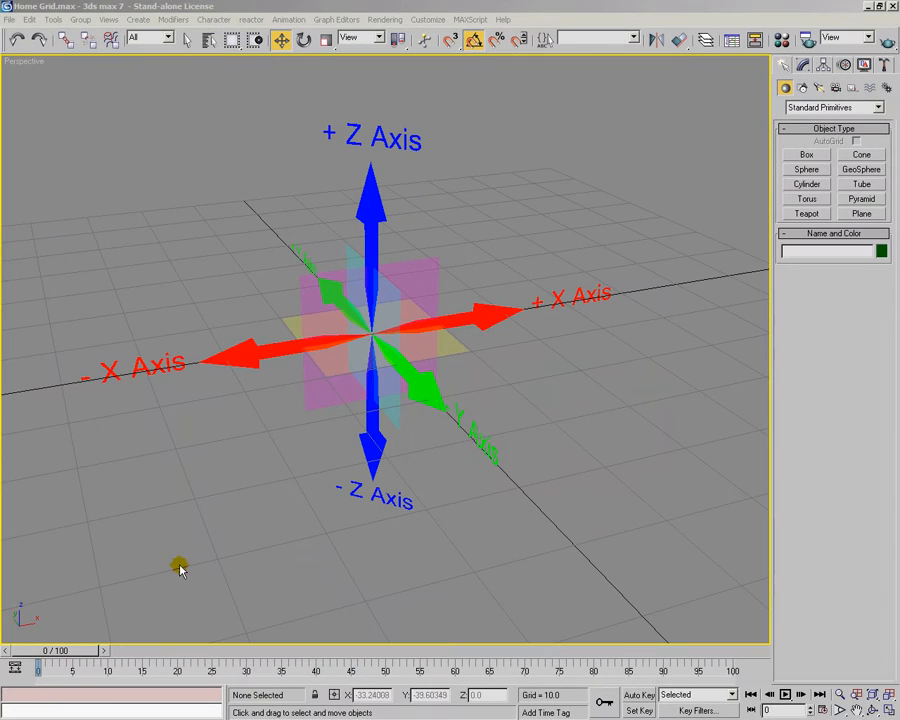
# Examine the positive and negative directions of the X, Y and Z axes on the home grid from several angles.
pyautogui.keyDown('alt'); pyautogui.moveTo(389, 527); pyautogui.dragTo(438, 510, button='middle'); pyautogui.keyUp('alt')
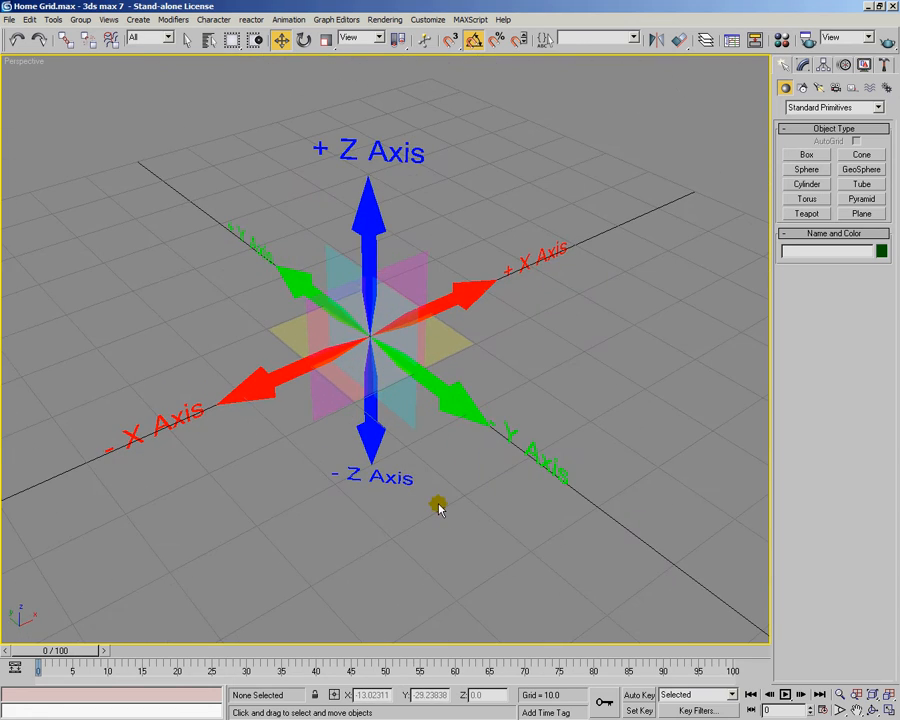
pyautogui.keyDown('alt'); pyautogui.moveTo(438, 520); pyautogui.dragTo(425, 525, button='middle'); pyautogui.keyUp('alt')
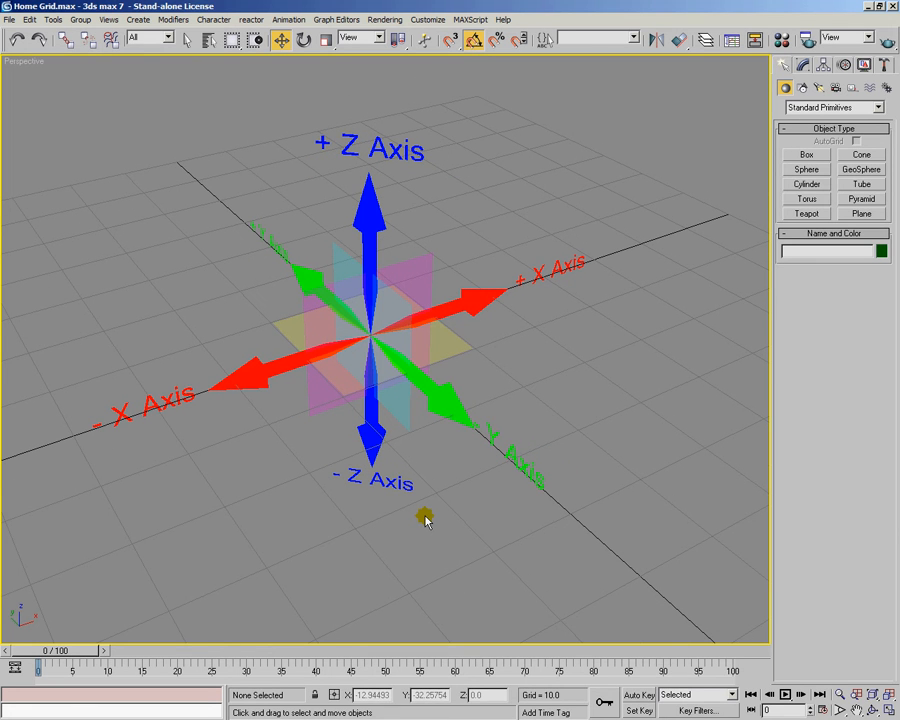
pyautogui.keyDown('alt'); pyautogui.moveTo(364, 526); pyautogui.dragTo(342, 502, button='middle'); pyautogui.keyUp('alt')
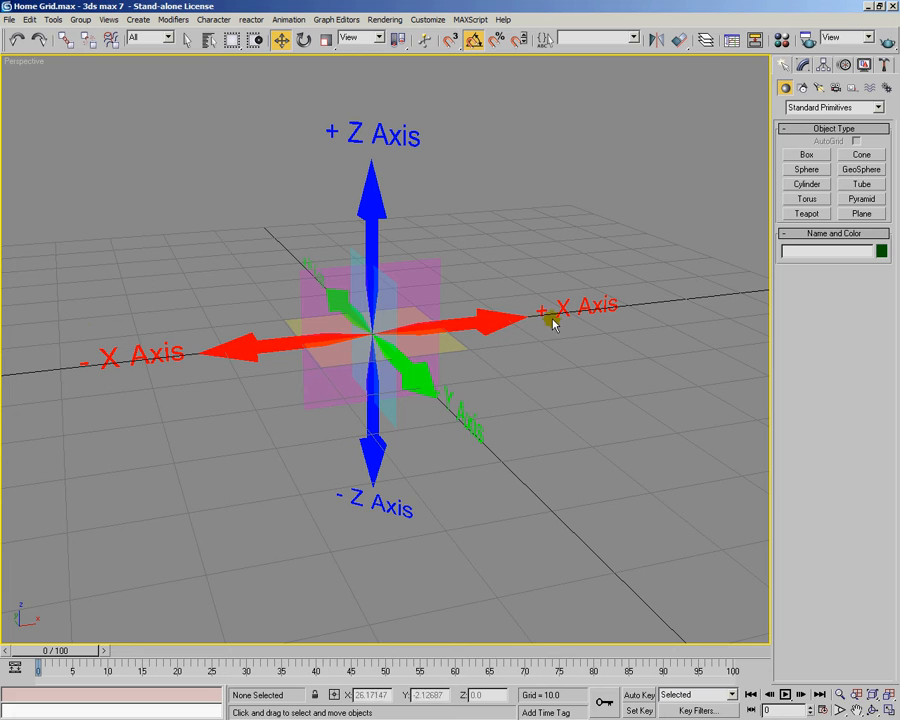
pyautogui.keyDown('alt'); pyautogui.moveTo(402, 356); pyautogui.dragTo(358, 420, button='middle'); pyautogui.keyUp('alt')
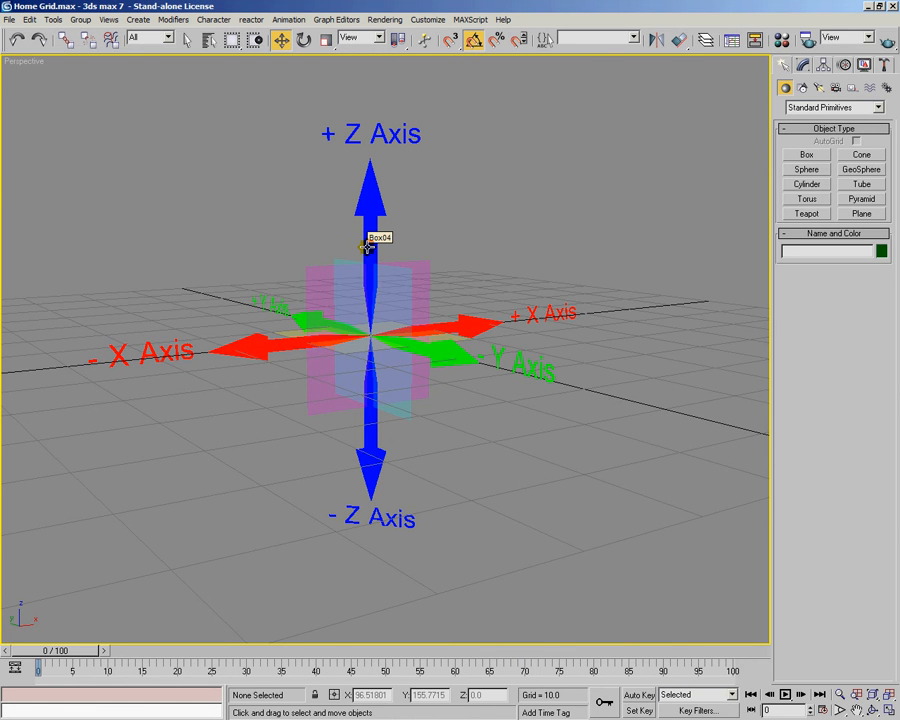
pyautogui.keyDown('alt'); pyautogui.moveTo(402, 239); pyautogui.dragTo(374, 267, button='middle'); pyautogui.keyUp('alt')
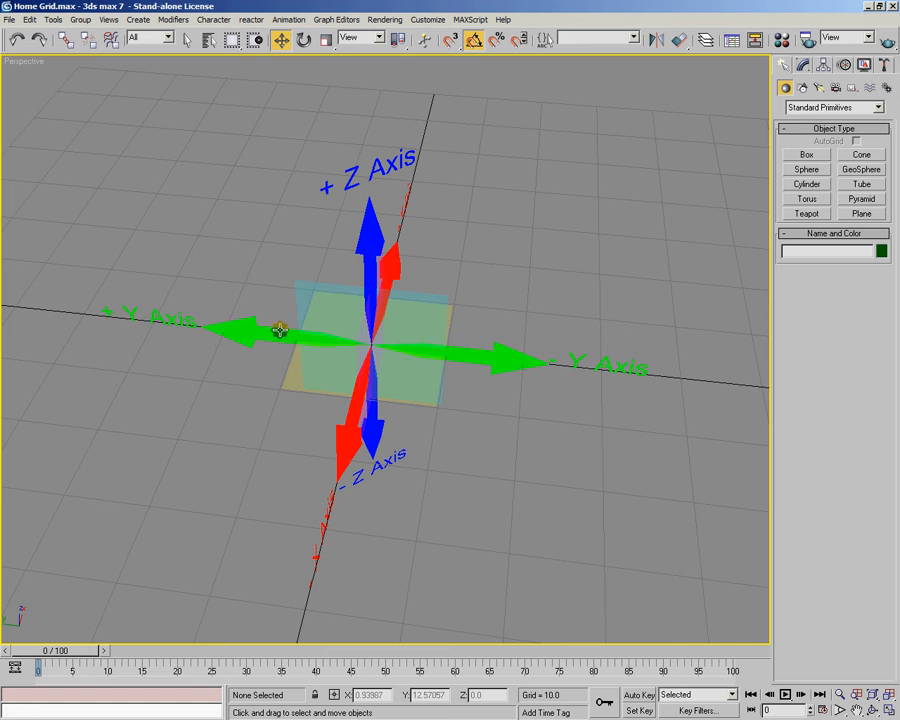
pyautogui.moveTo(477, 366)
pyautogui.keyDown('alt'); pyautogui.mouseDown(button='middle')
pyautogui.moveTo(442, 366)
pyautogui.moveTo(478, 367)
pyautogui.moveTo(472, 358)
pyautogui.mouseUp(button='middle'); pyautogui.keyUp('alt')
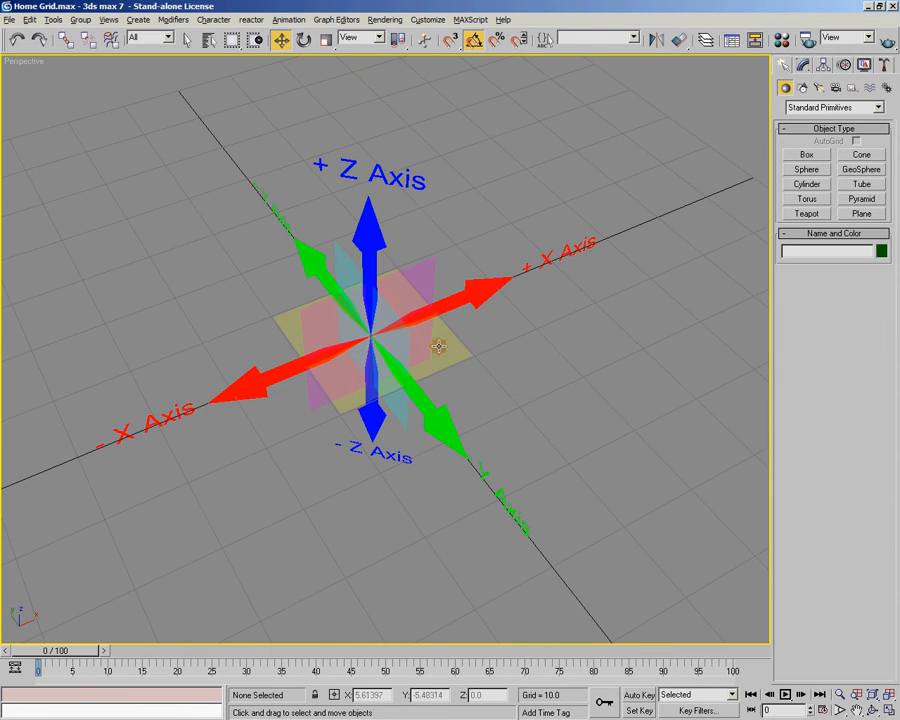
pyautogui.keyDown('alt'); pyautogui.moveTo(398, 420); pyautogui.dragTo(394, 354, button='middle'); pyautogui.keyUp('alt')
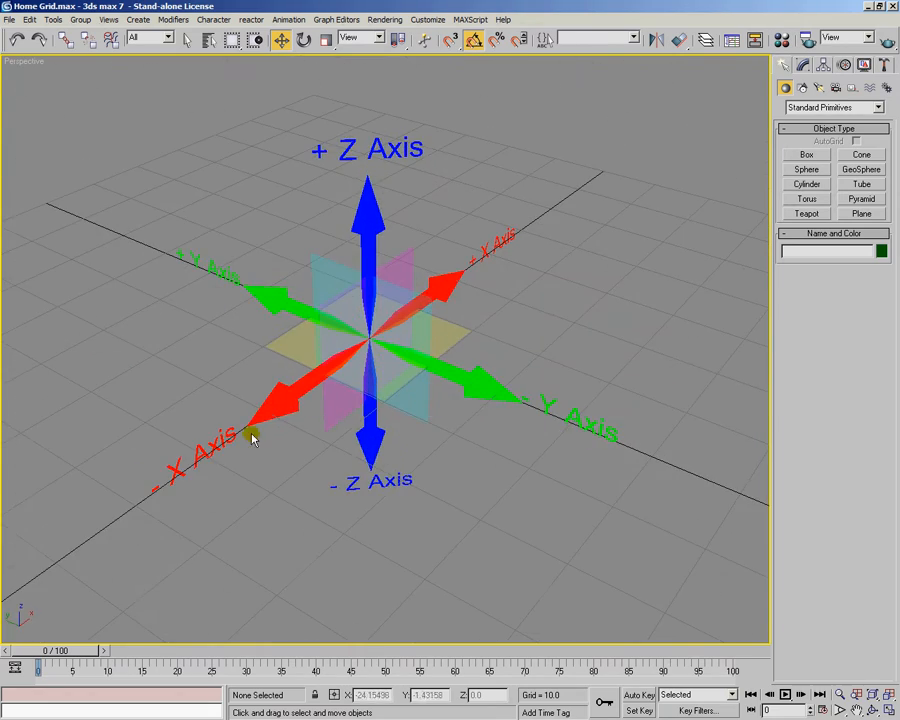
pyautogui.keyDown('alt'); pyautogui.moveTo(392, 424); pyautogui.dragTo(385, 396, button='middle'); pyautogui.keyUp('alt')
pyautogui.keyDown('alt'); pyautogui.moveTo(331, 388); pyautogui.dragTo(386, 405, button='middle'); pyautogui.keyUp('alt')
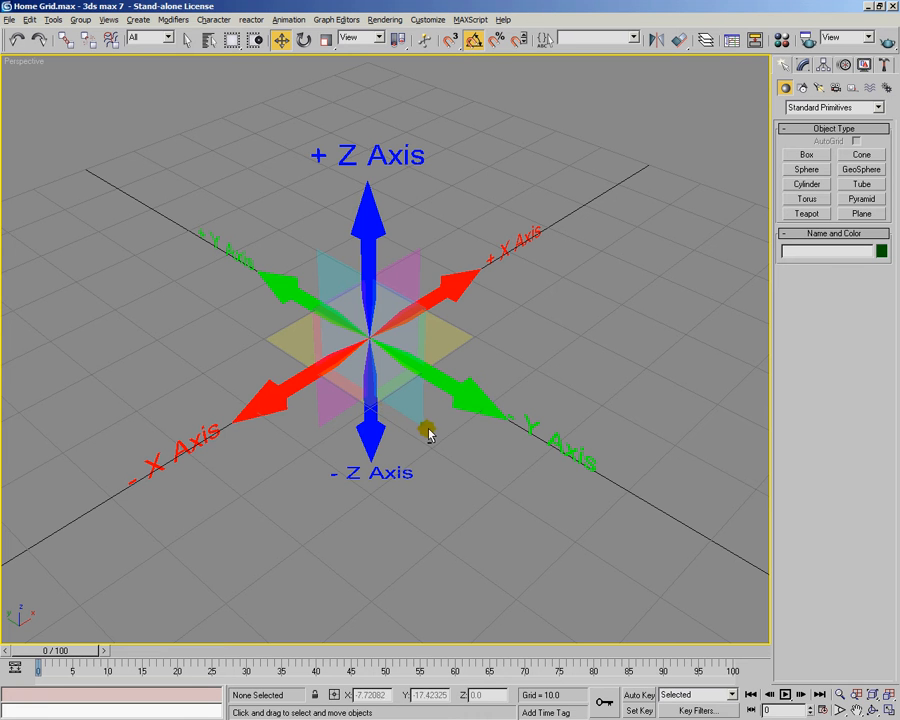
# Examine the XZ, YZ and XY planes of the axis model face-on, picking the XZ and XY planes to identify them.
pyautogui.keyDown('alt'); pyautogui.moveTo(418, 394); pyautogui.dragTo(380, 376, button='middle'); pyautogui.keyUp('alt')
pyautogui.keyDown('alt'); pyautogui.moveTo(474, 412); pyautogui.dragTo(452, 384, button='middle'); pyautogui.keyUp('alt')
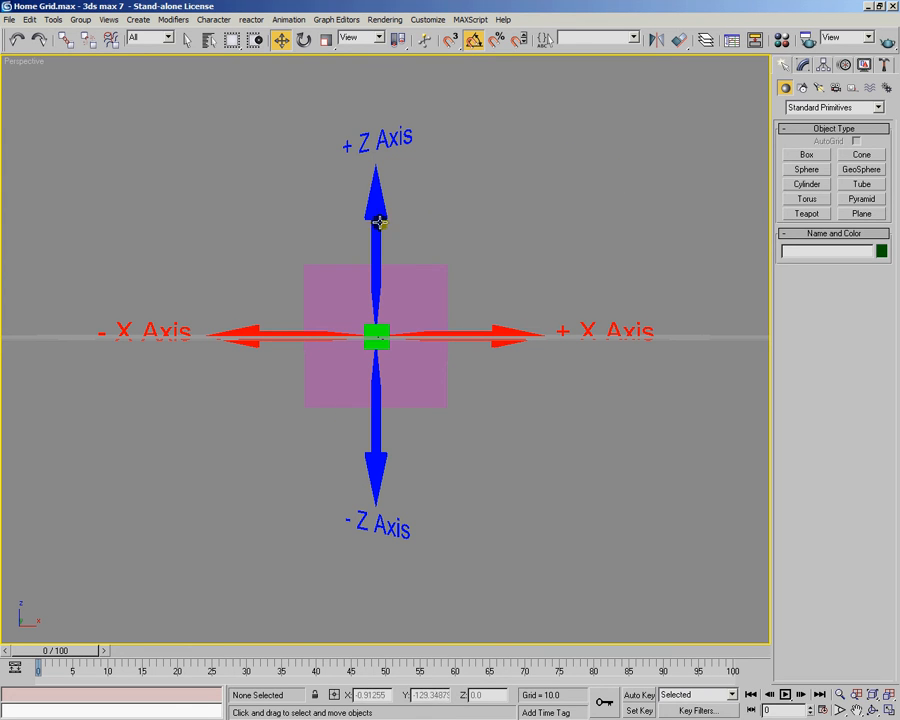
pyautogui.click(342, 285)
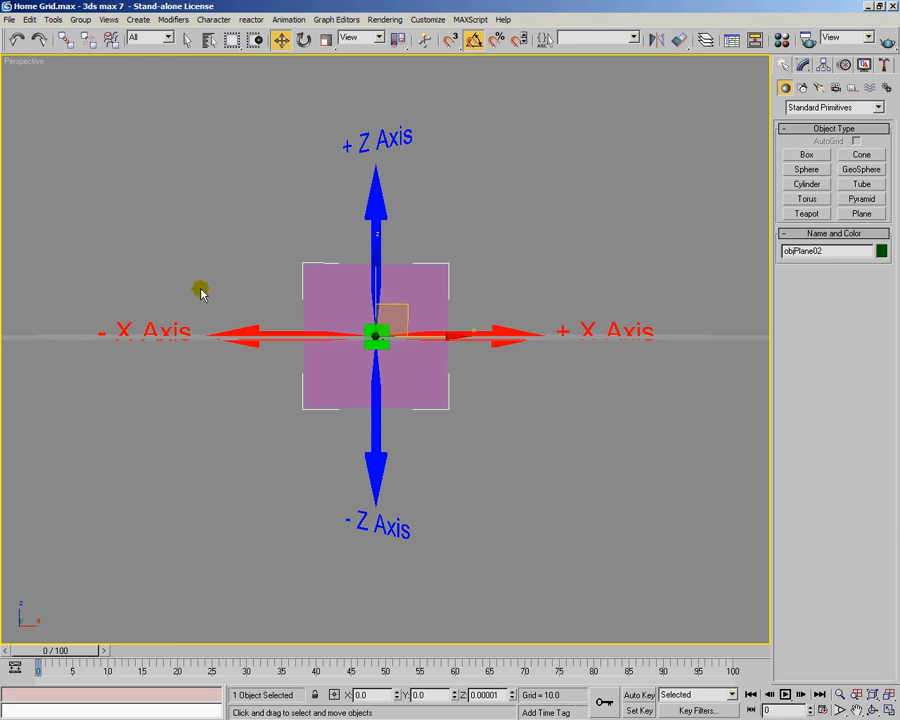
pyautogui.click(243, 245)
pyautogui.keyDown('alt'); pyautogui.moveTo(243, 245); pyautogui.dragTo(370, 248, button='middle'); pyautogui.keyUp('alt')
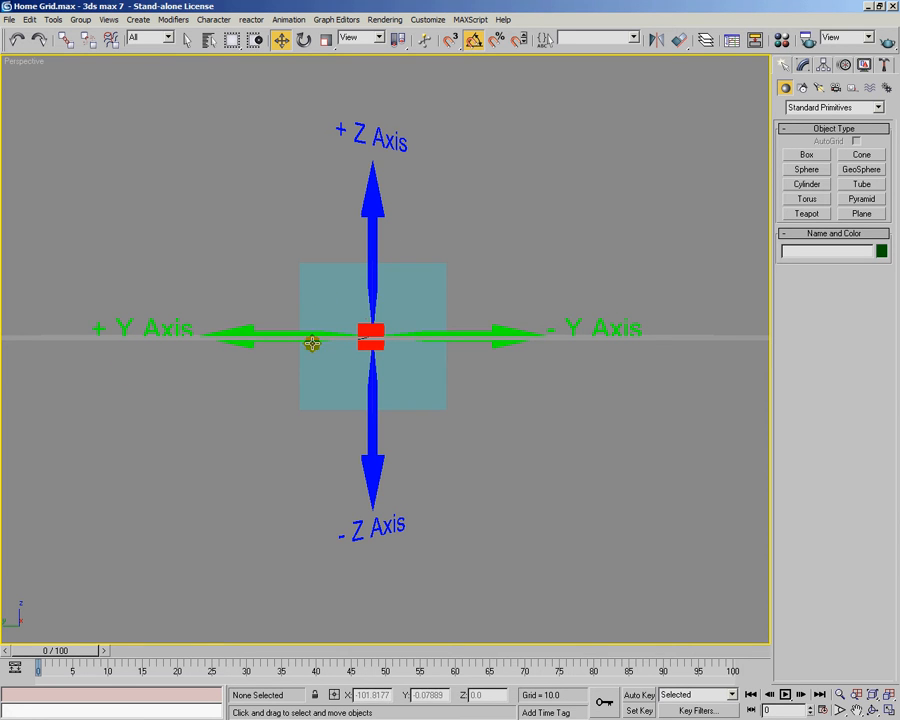
pyautogui.keyDown('alt'); pyautogui.moveTo(378, 297); pyautogui.dragTo(419, 391, button='middle'); pyautogui.keyUp('alt')
pyautogui.keyDown('alt'); pyautogui.moveTo(260, 355); pyautogui.dragTo(311, 331, button='middle'); pyautogui.keyUp('alt')
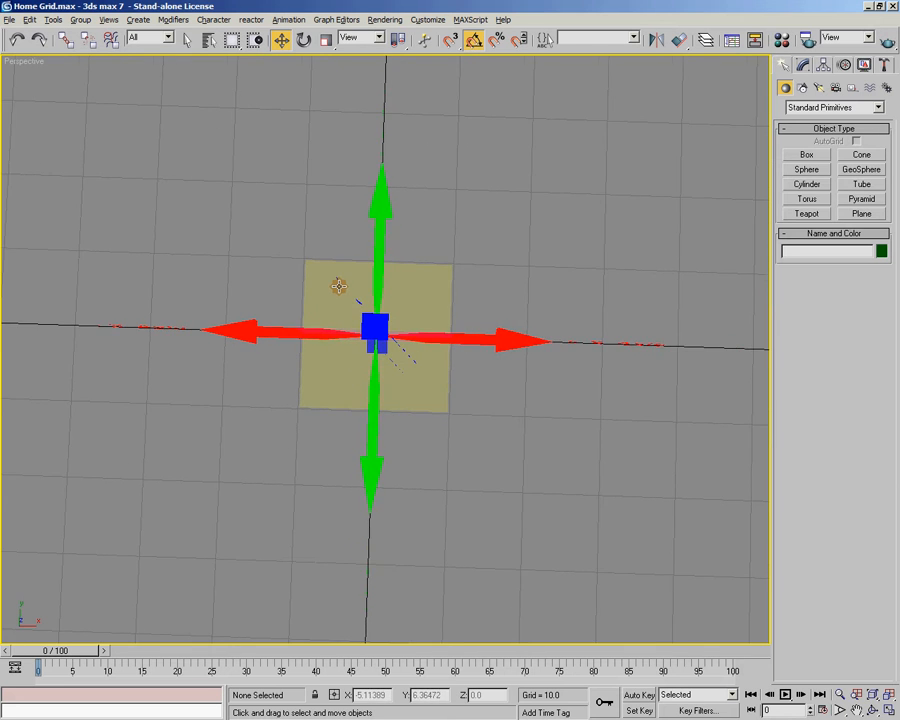
pyautogui.keyDown('alt'); pyautogui.moveTo(337, 281); pyautogui.dragTo(365, 227, button='middle'); pyautogui.keyUp('alt')
pyautogui.keyDown('alt'); pyautogui.moveTo(380, 320); pyautogui.dragTo(372, 302, button='middle'); pyautogui.keyUp('alt')
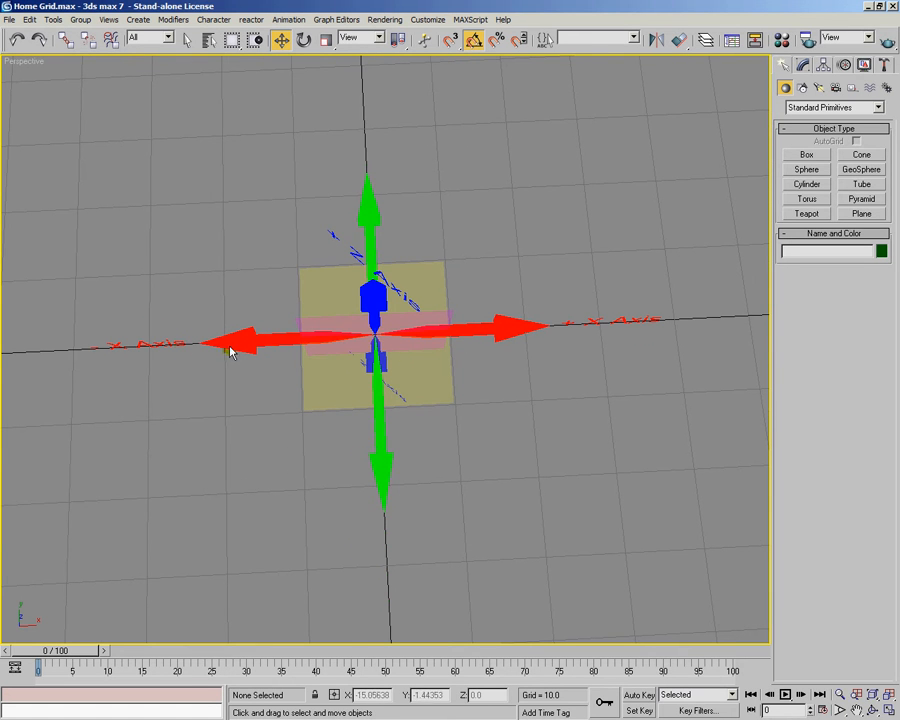
pyautogui.keyDown('alt'); pyautogui.moveTo(388, 386); pyautogui.dragTo(150, 334, button='middle'); pyautogui.keyUp('alt')
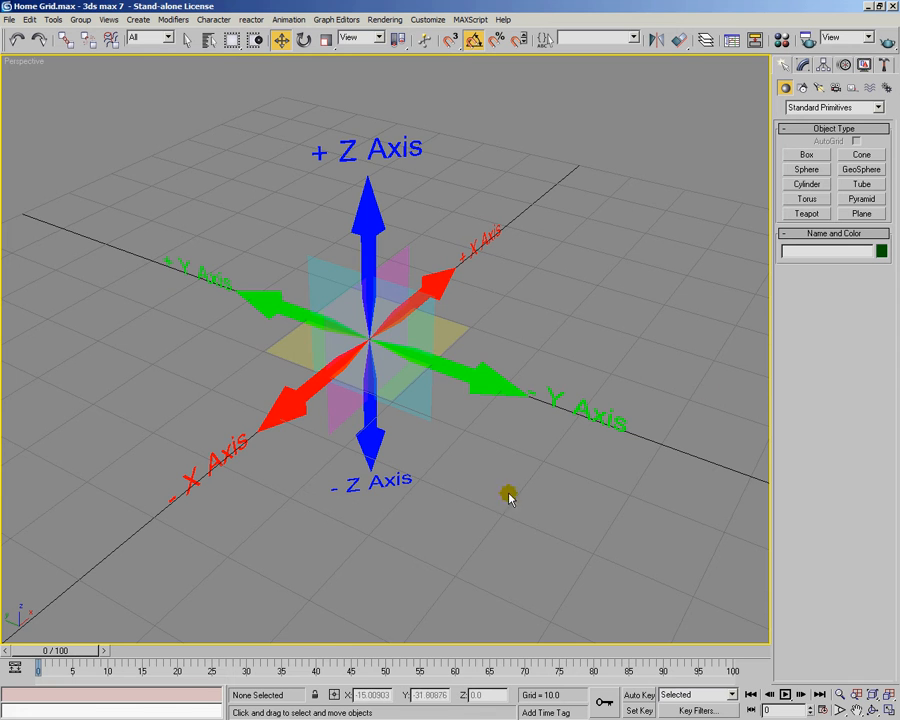
pyautogui.keyDown('alt'); pyautogui.moveTo(335, 240); pyautogui.dragTo(407, 387, button='middle'); pyautogui.keyUp('alt')
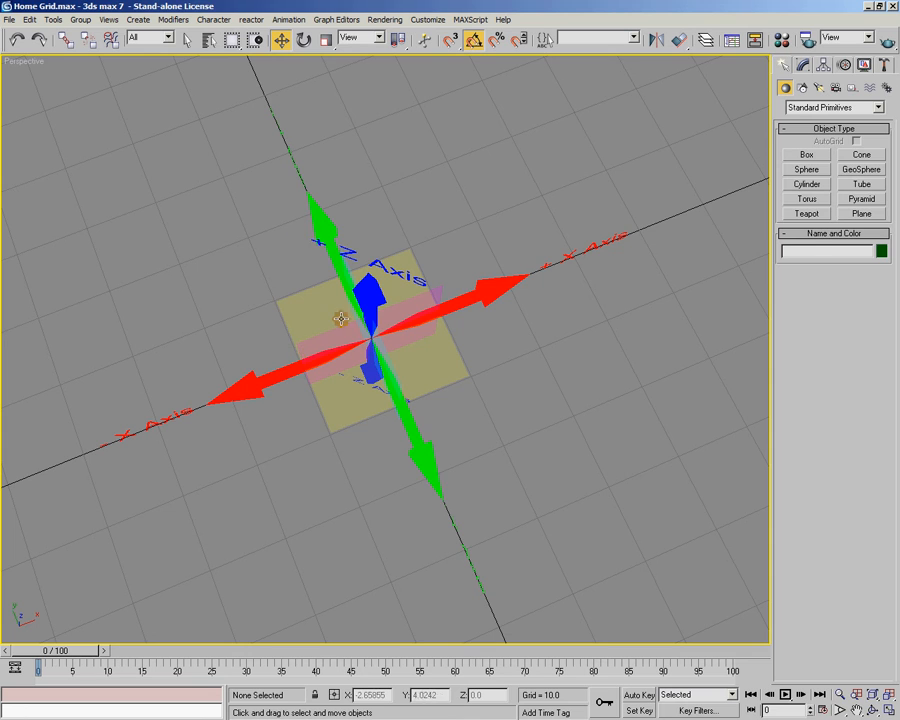
pyautogui.click(345, 356)
pyautogui.keyDown('alt'); pyautogui.moveTo(345, 356); pyautogui.dragTo(445, 372, button='middle'); pyautogui.keyUp('alt')
pyautogui.keyDown('alt'); pyautogui.moveTo(647, 297); pyautogui.dragTo(447, 399, button='middle'); pyautogui.keyUp('alt')
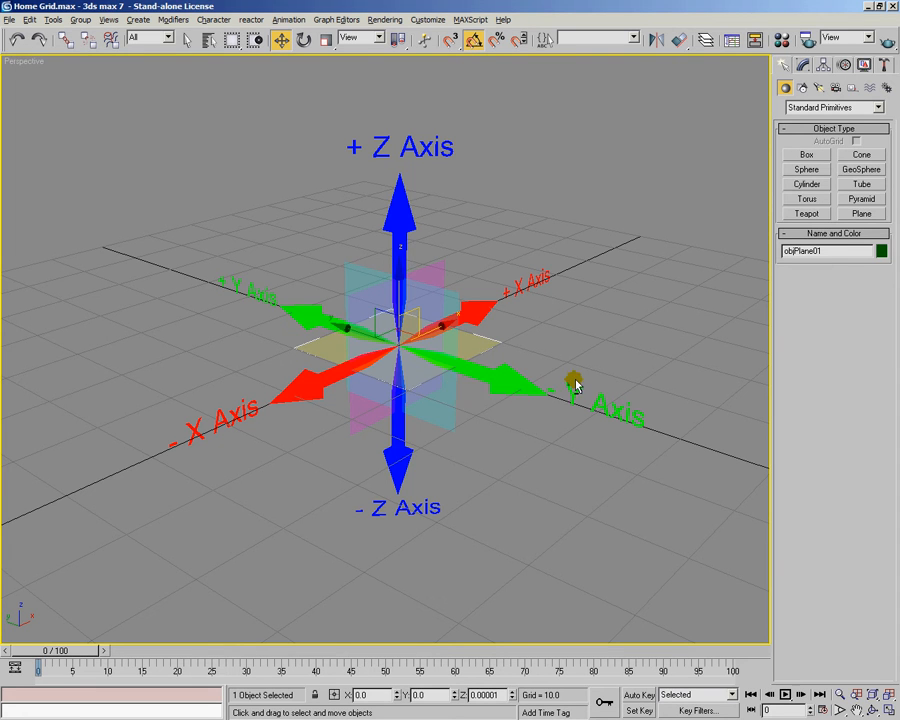
# Create a teapot with a radius of about 8 on the grid beside the axis model, toward positive X.
pyautogui.keyDown('alt'); pyautogui.moveTo(534, 344); pyautogui.dragTo(434, 356, button='middle'); pyautogui.keyUp('alt')
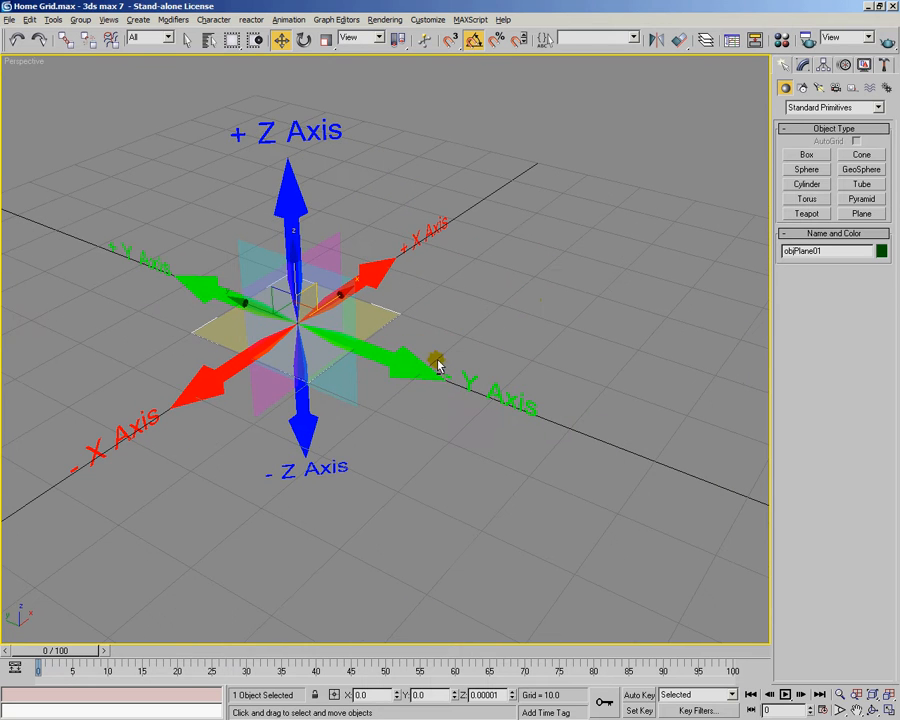
pyautogui.click(808, 214)
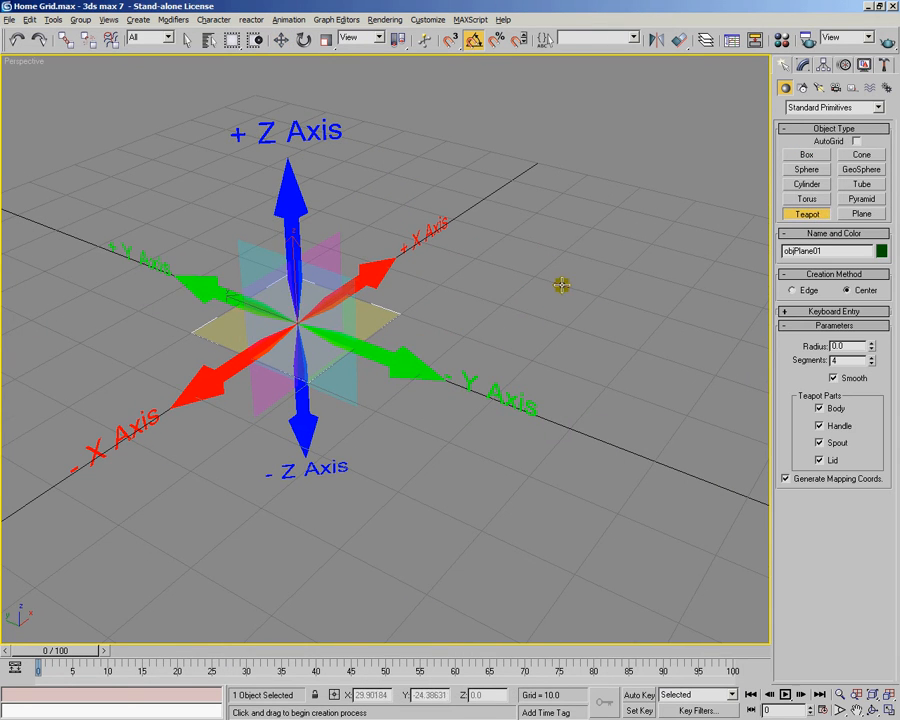
pyautogui.keyDown('alt'); pyautogui.moveTo(560, 337); pyautogui.dragTo(552, 360, button='middle'); pyautogui.keyUp('alt')
pyautogui.moveTo(552, 360); pyautogui.dragTo(572, 283)
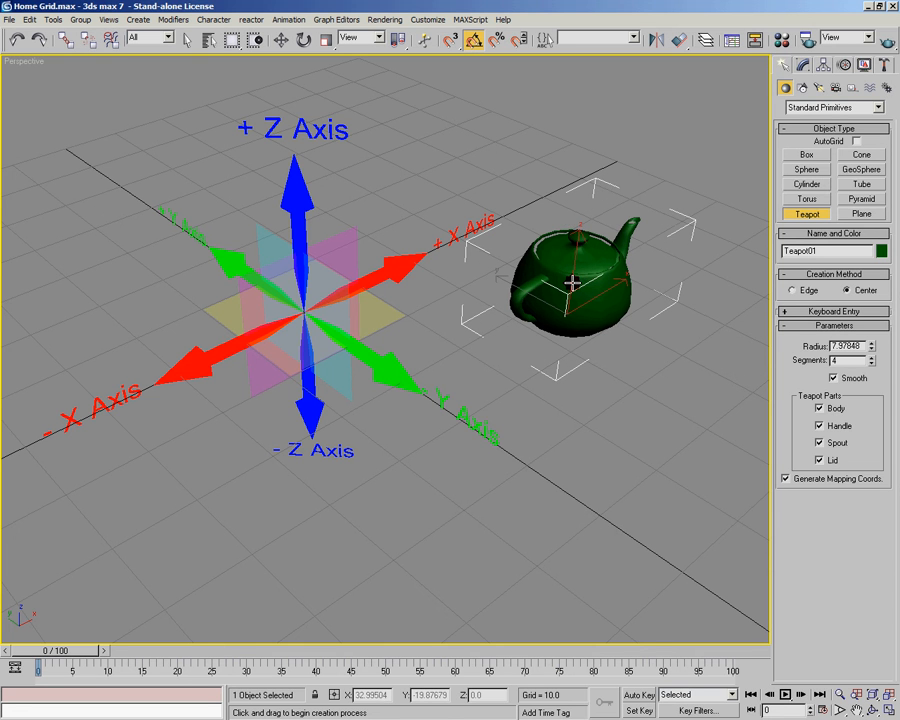
pyautogui.moveTo(528, 344)
pyautogui.keyDown('alt'); pyautogui.mouseDown(button='middle')
pyautogui.moveTo(516, 398)
pyautogui.moveTo(532, 404)
pyautogui.moveTo(534, 345)
pyautogui.mouseUp(button='middle'); pyautogui.keyUp('alt')
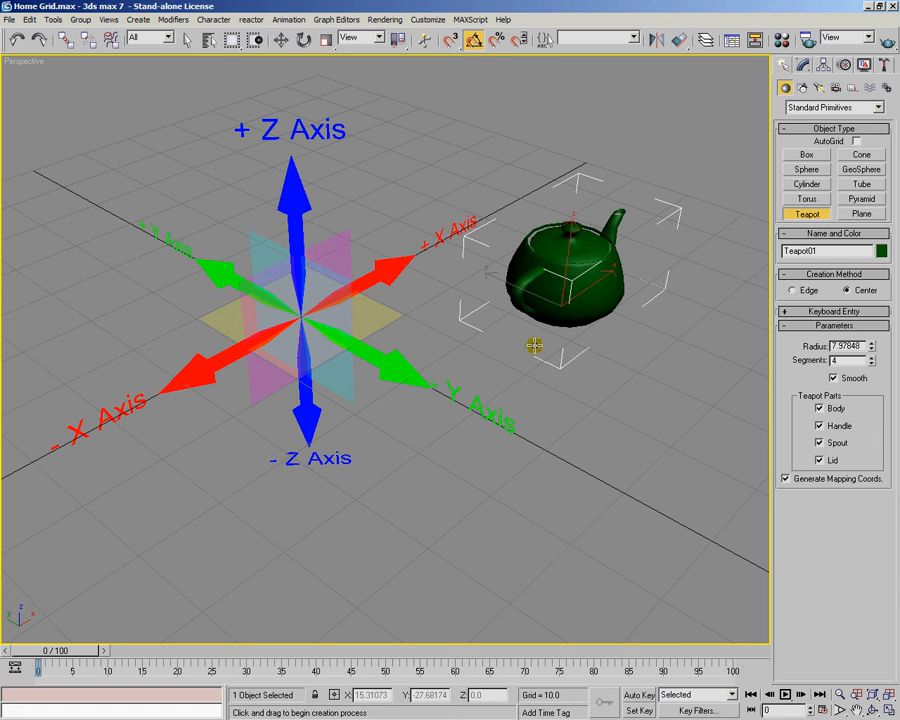
# Move the teapot along the X axis to position 0.
pyautogui.click(282, 42)
pyautogui.keyDown('alt'); pyautogui.moveTo(544, 264); pyautogui.dragTo(542, 298, button='middle'); pyautogui.keyUp('alt')
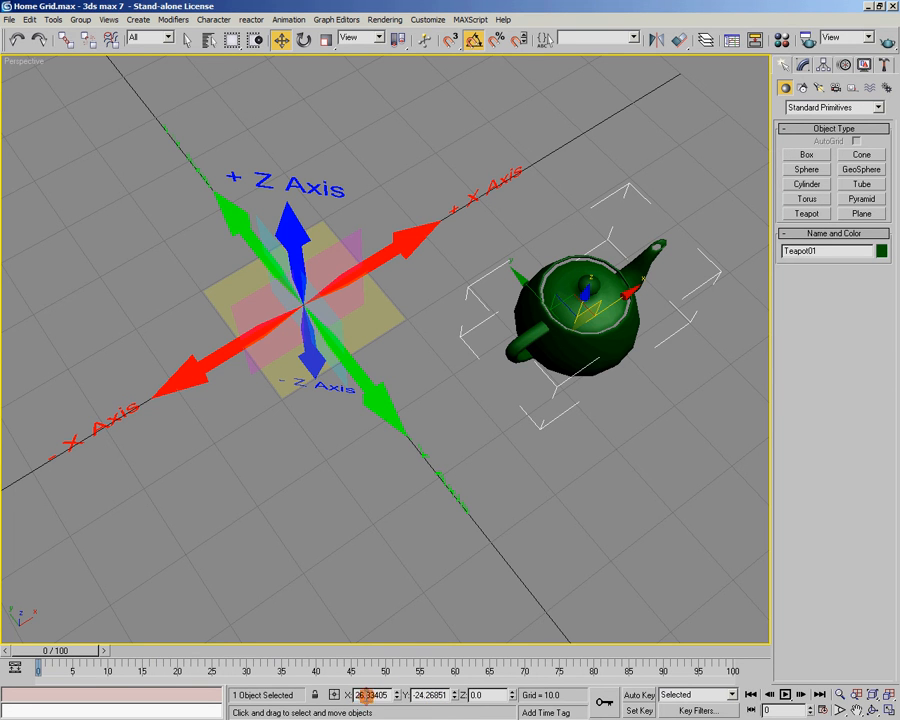
pyautogui.scroll(2, 446, 562)
pyautogui.moveTo(446, 619)
pyautogui.keyDown('alt'); pyautogui.mouseDown(button='middle')
pyautogui.moveTo(454, 563)
pyautogui.moveTo(440, 637)
pyautogui.mouseUp(button='middle'); pyautogui.keyUp('alt')
pyautogui.moveTo(399, 697); pyautogui.dragTo(347, 6)
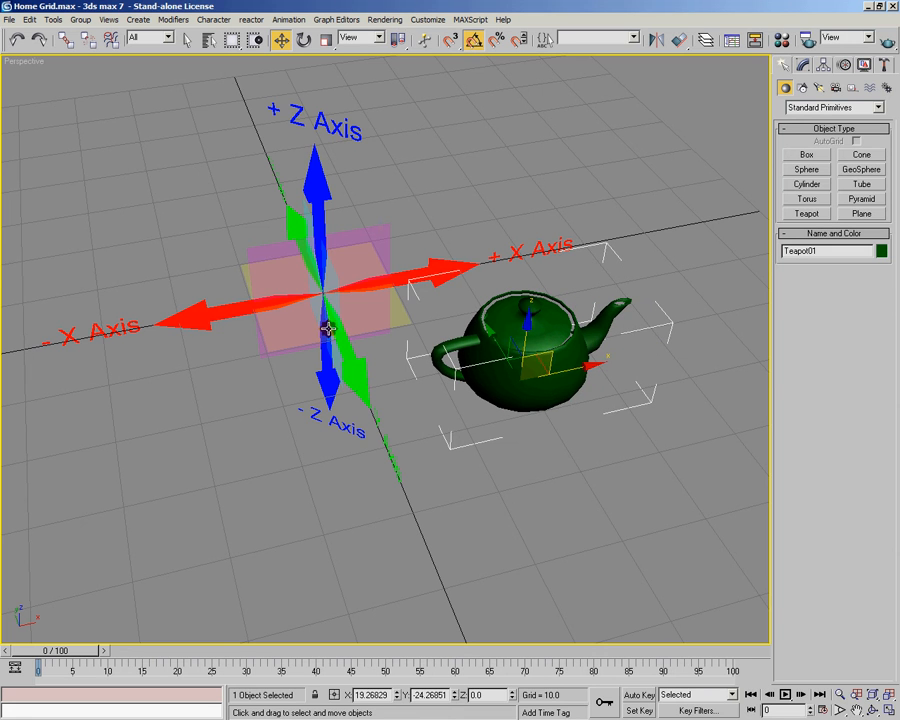
pyautogui.keyDown('alt'); pyautogui.moveTo(327, 498); pyautogui.dragTo(331, 514, button='middle'); pyautogui.keyUp('alt')
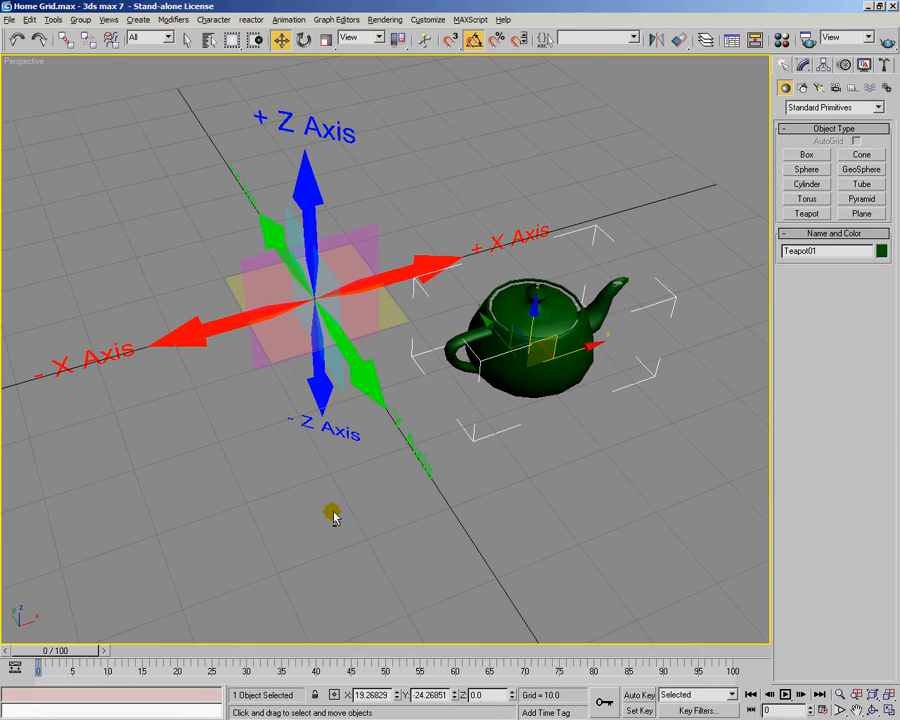
pyautogui.rightClick(398, 698)
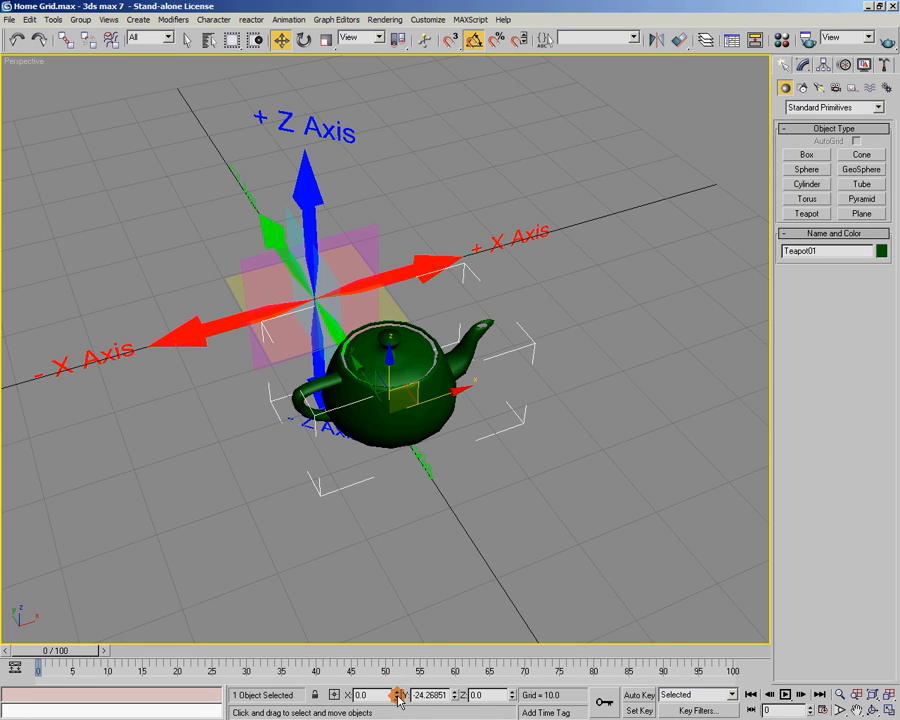
# Move the teapot along the Y axis to position 0 so it sits at the origin.
pyautogui.keyDown('alt'); pyautogui.moveTo(413, 614); pyautogui.dragTo(275, 364, button='middle'); pyautogui.keyUp('alt')
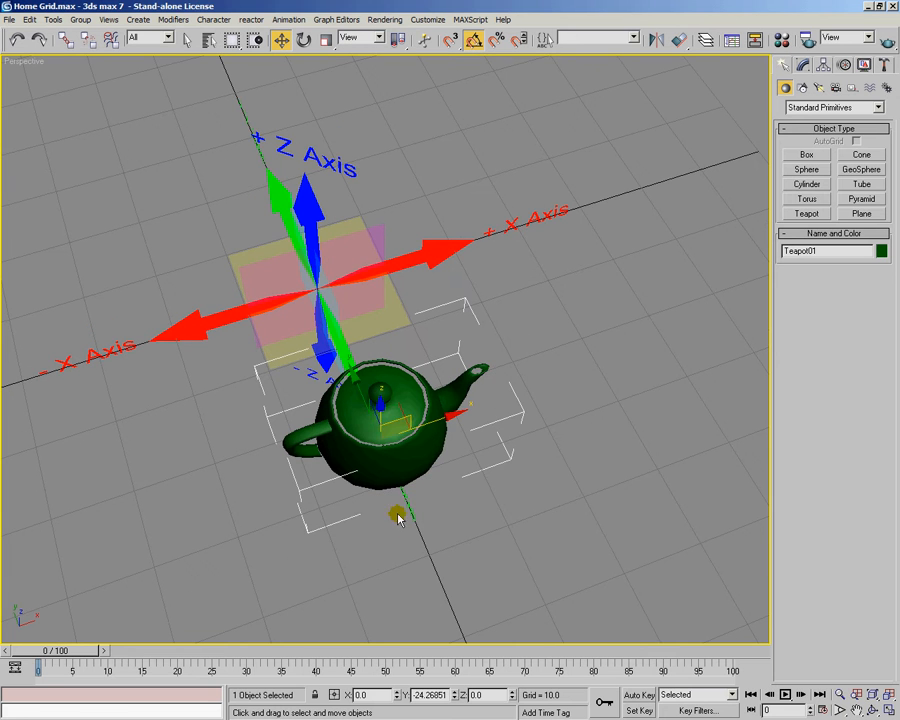
pyautogui.keyDown('alt'); pyautogui.moveTo(344, 552); pyautogui.dragTo(385, 560, button='middle'); pyautogui.keyUp('alt')
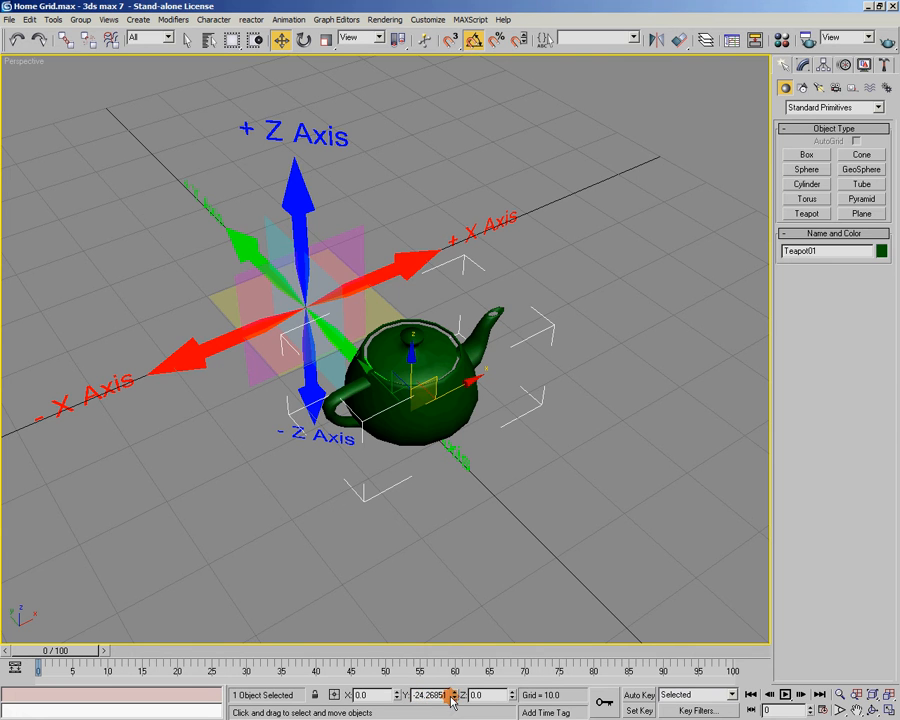
pyautogui.moveTo(457, 695)
pyautogui.mouseDown()
pyautogui.moveTo(458, 717)
pyautogui.moveTo(460, 694)
pyautogui.moveTo(462, 707)
pyautogui.mouseUp()
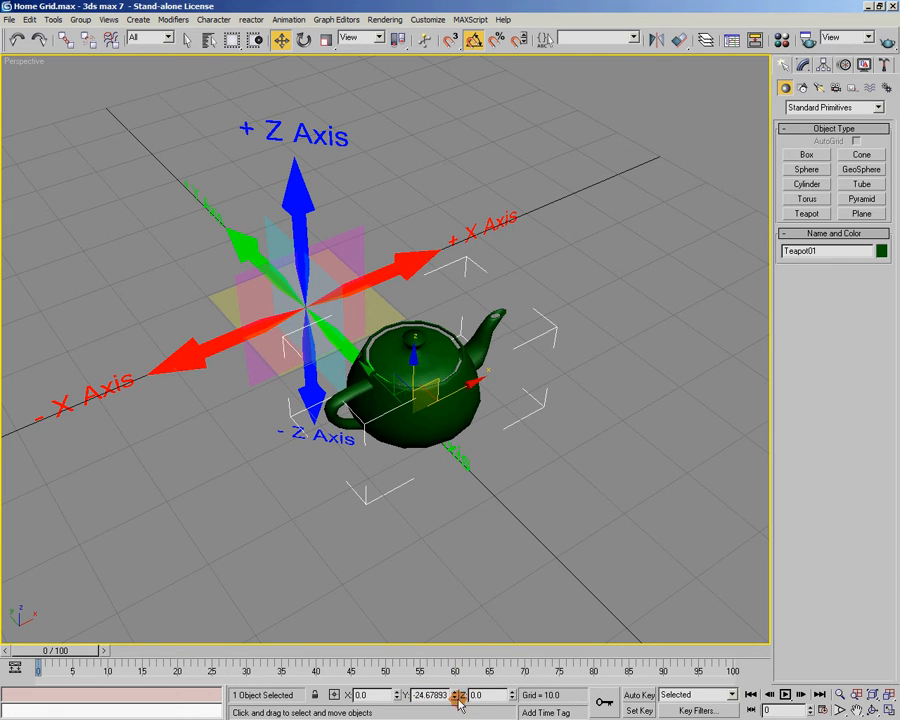
pyautogui.rightClick(458, 698)
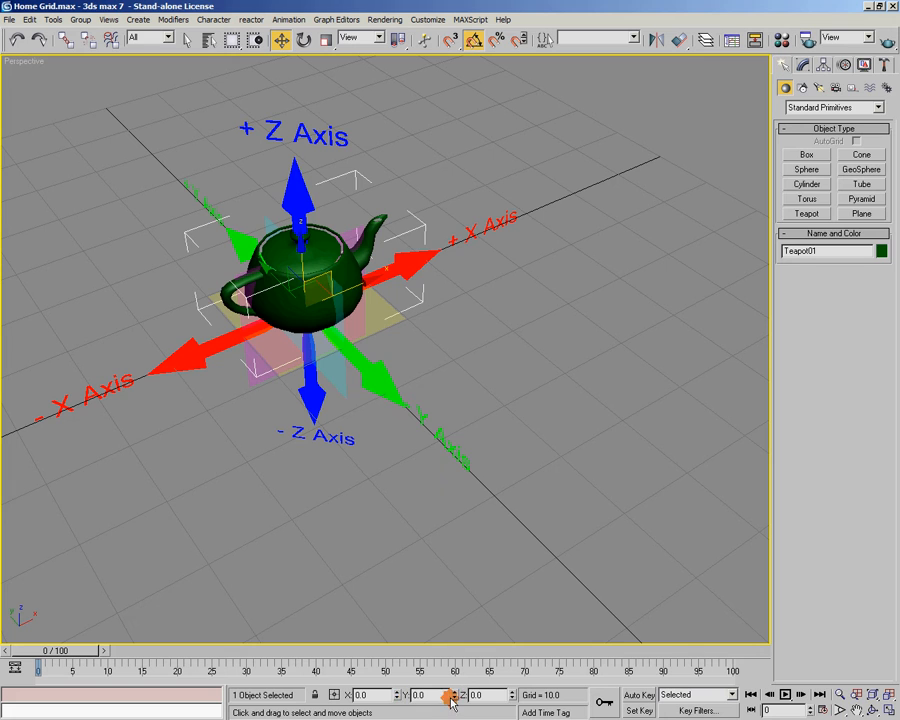
# Create a box about 13.5 long, 11.3 wide and 12 high on the grid, in the positive X, positive Y area.
pyautogui.keyDown('alt'); pyautogui.moveTo(422, 555); pyautogui.dragTo(528, 477, button='middle'); pyautogui.keyUp('alt')
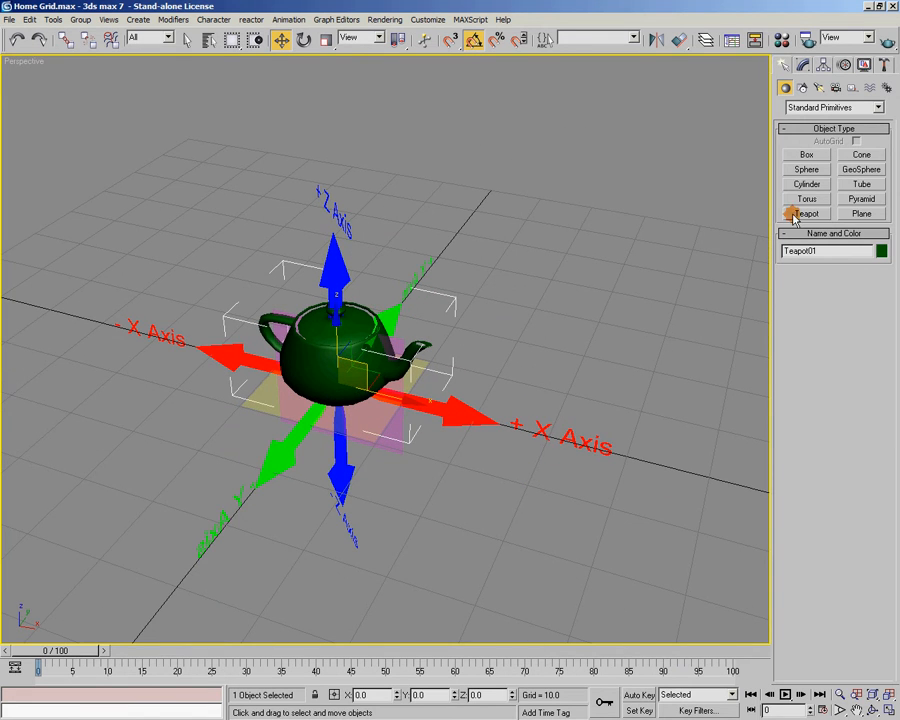
pyautogui.click(806, 156)
pyautogui.keyDown('alt'); pyautogui.moveTo(749, 193); pyautogui.dragTo(602, 291, button='middle'); pyautogui.keyUp('alt')
pyautogui.moveTo(542, 157); pyautogui.dragTo(602, 220)
pyautogui.click(611, 148)
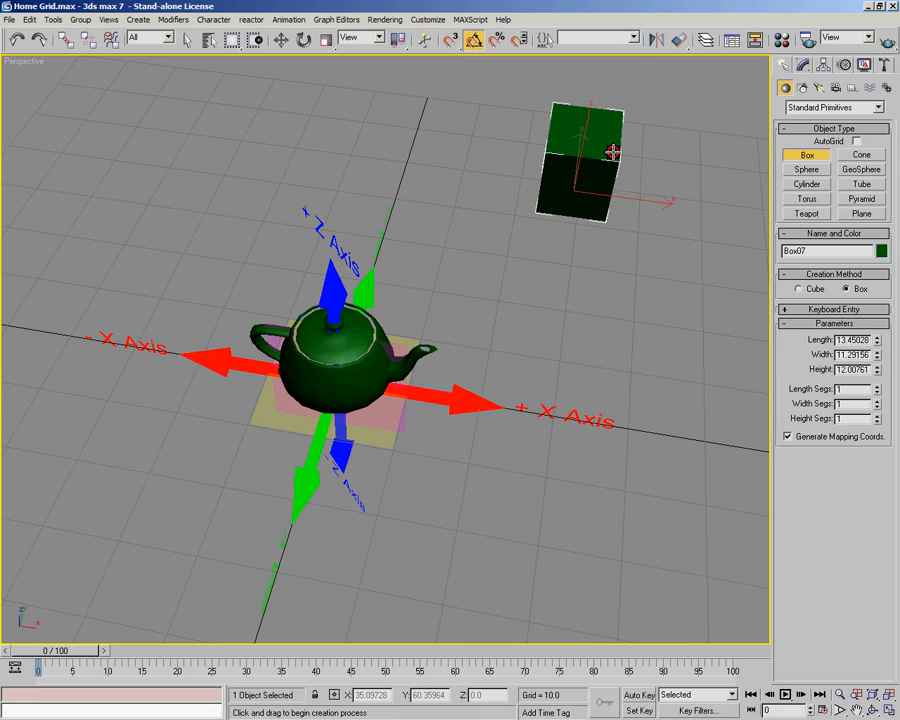
# Create a pyramid about 12.1 wide and 12.7 deep on the grid near the positive X axis.
pyautogui.click(859, 202)
pyautogui.keyDown('alt'); pyautogui.moveTo(575, 365); pyautogui.dragTo(672, 304, button='middle'); pyautogui.keyUp('alt')
pyautogui.moveTo(633, 239); pyautogui.dragTo(618, 297)
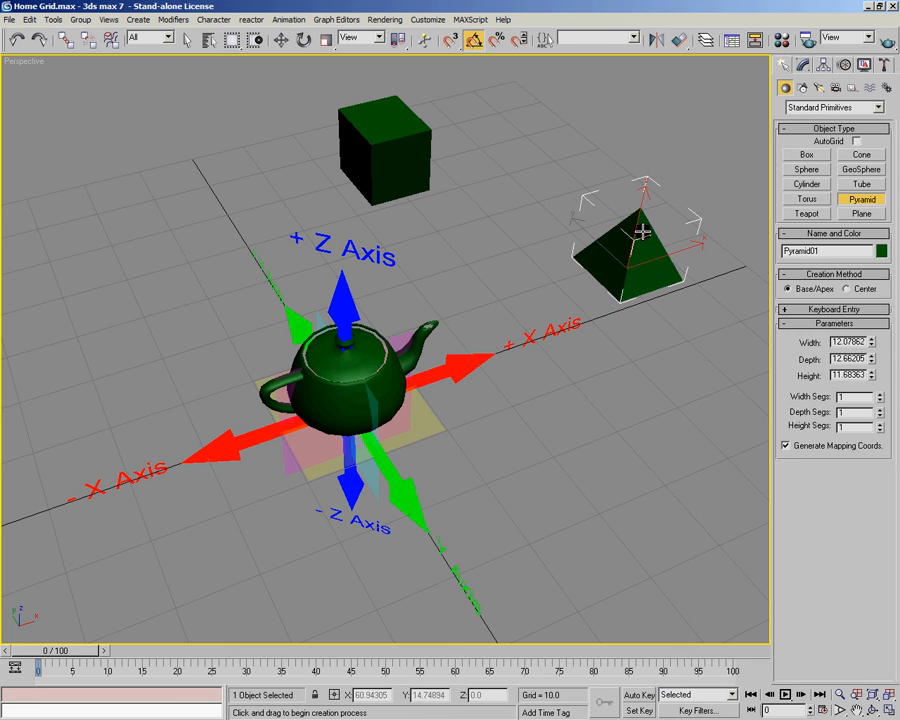
pyautogui.click(585, 228)
# Create a torus with radii of about 5.9 and 2.5 on the grid near the positive Y axis.
pyautogui.click(806, 199)
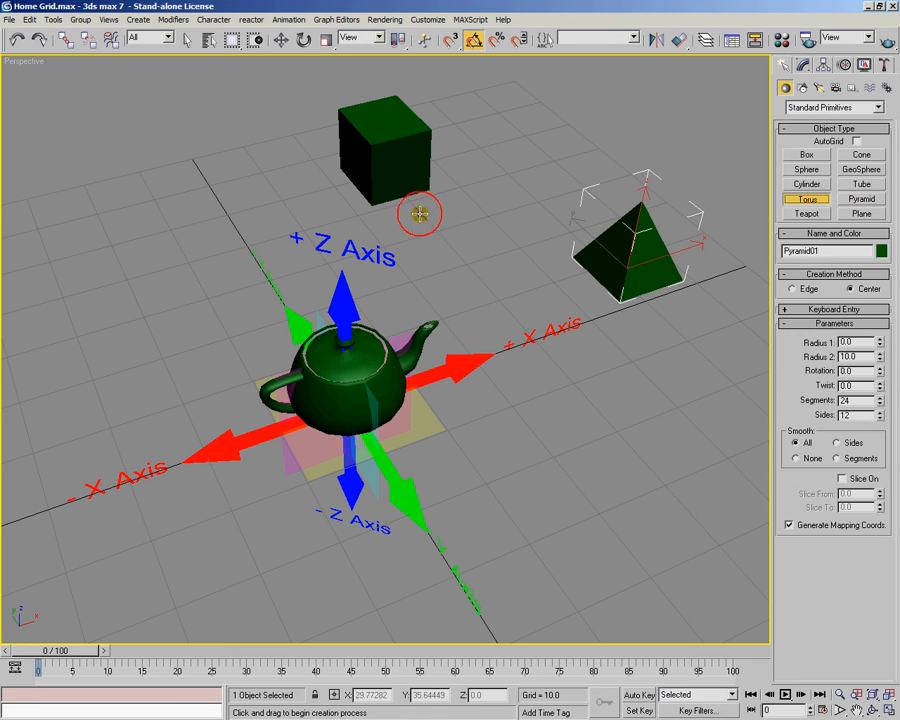
pyautogui.moveTo(165, 212); pyautogui.dragTo(168, 157)
pyautogui.moveTo(190, 237); pyautogui.dragTo(189, 236)
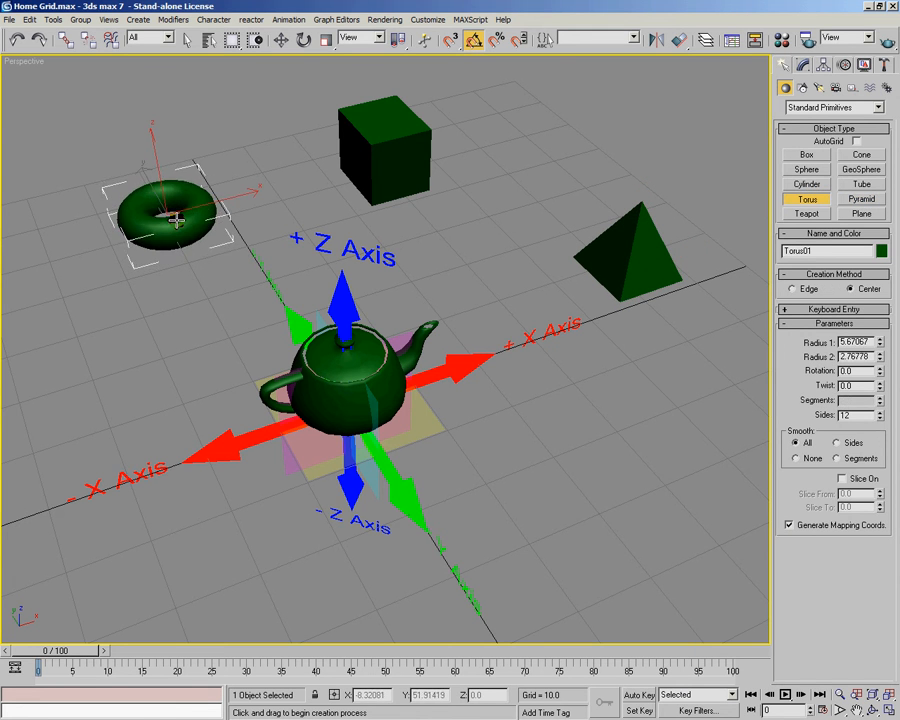
pyautogui.keyDown('alt'); pyautogui.moveTo(176, 222); pyautogui.dragTo(352, 430, button='middle'); pyautogui.keyUp('alt')
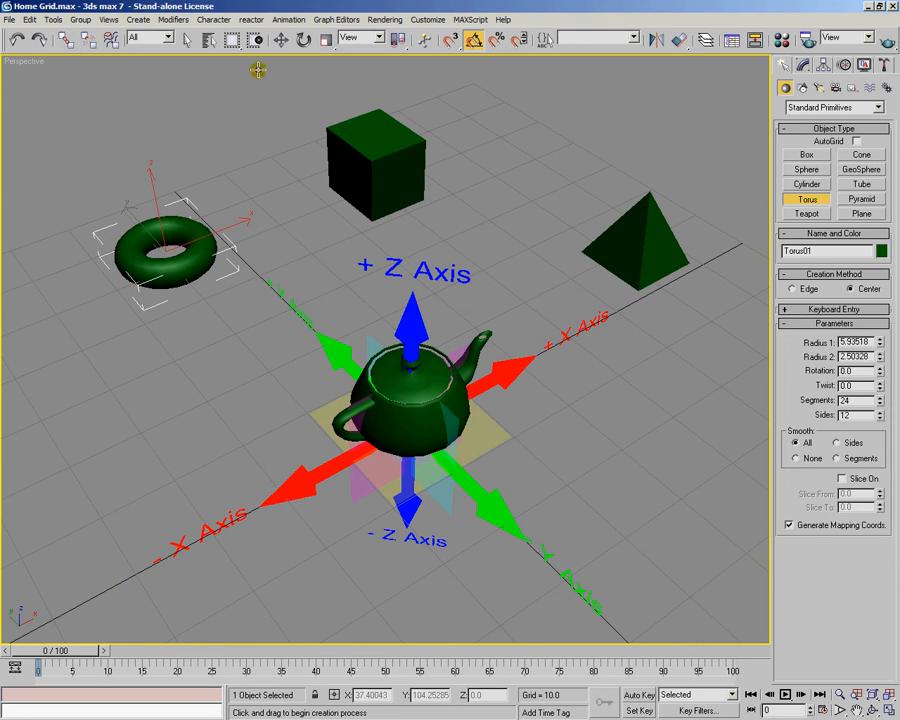
pyautogui.click(280, 44)
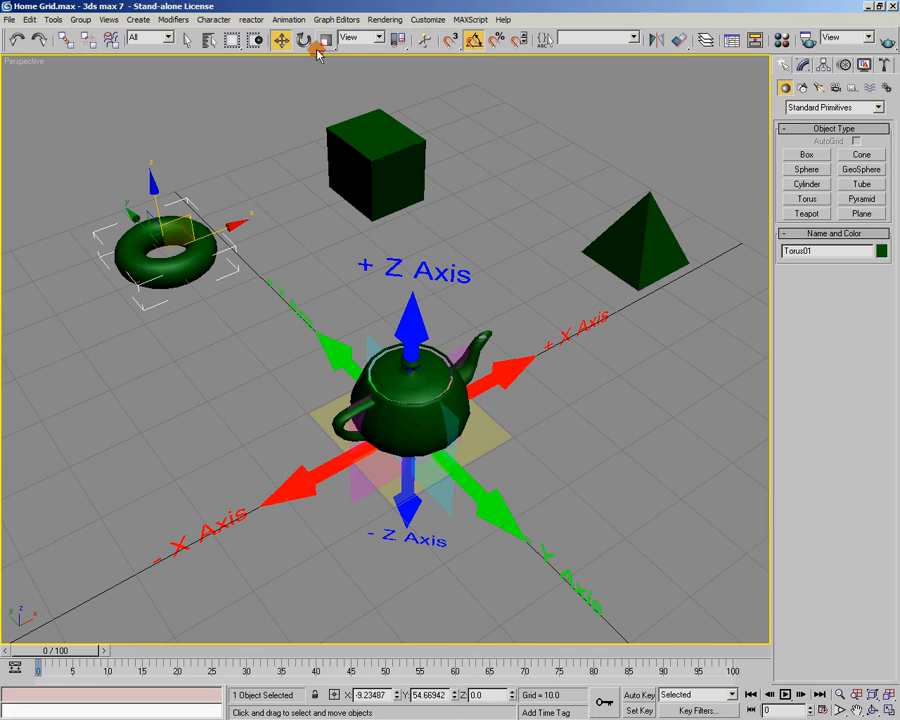
# Compare the torus's position, rotation and scale values by alternating between the Move, Rotate and Scale tools.
pyautogui.click(303, 40)
pyautogui.keyDown('alt'); pyautogui.moveTo(277, 290); pyautogui.dragTo(210, 350, button='middle'); pyautogui.keyUp('alt')
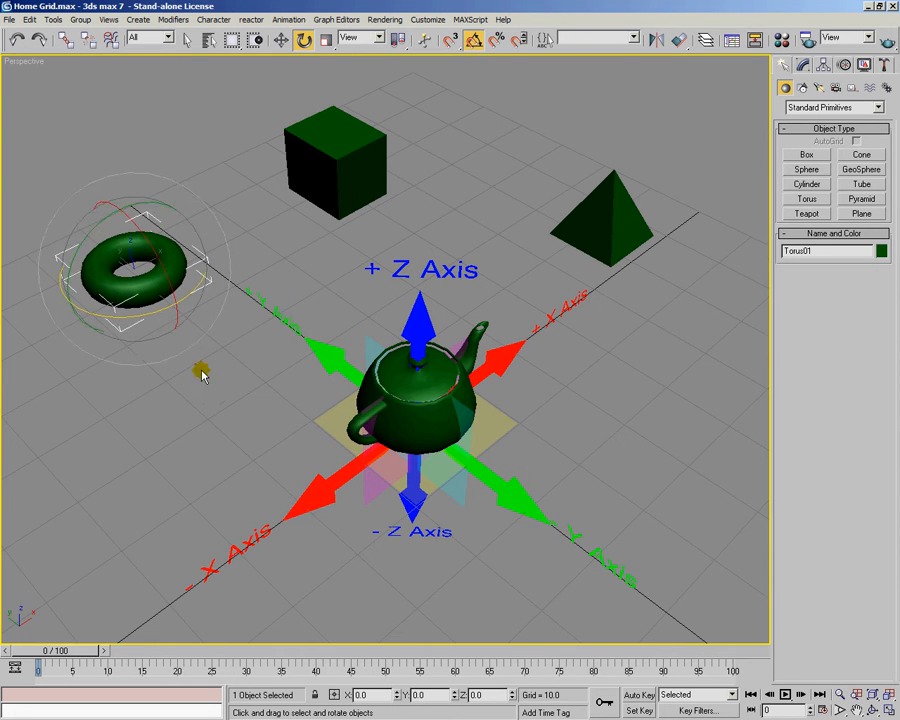
pyautogui.click(208, 348)
pyautogui.click(162, 284)
pyautogui.click(281, 39)
pyautogui.click(303, 40)
pyautogui.click(326, 40)
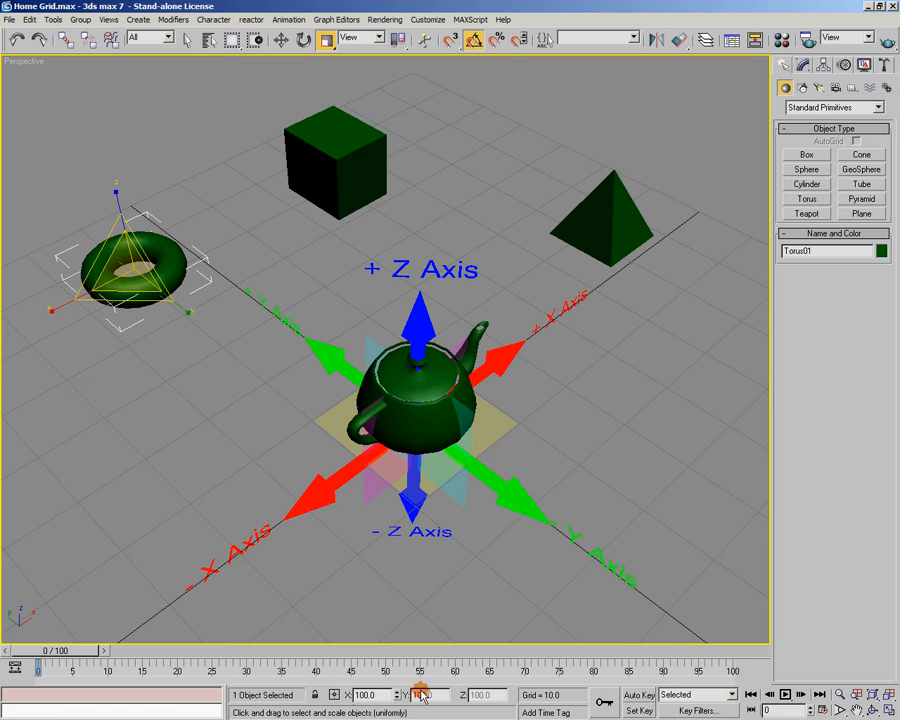
pyautogui.press('w')
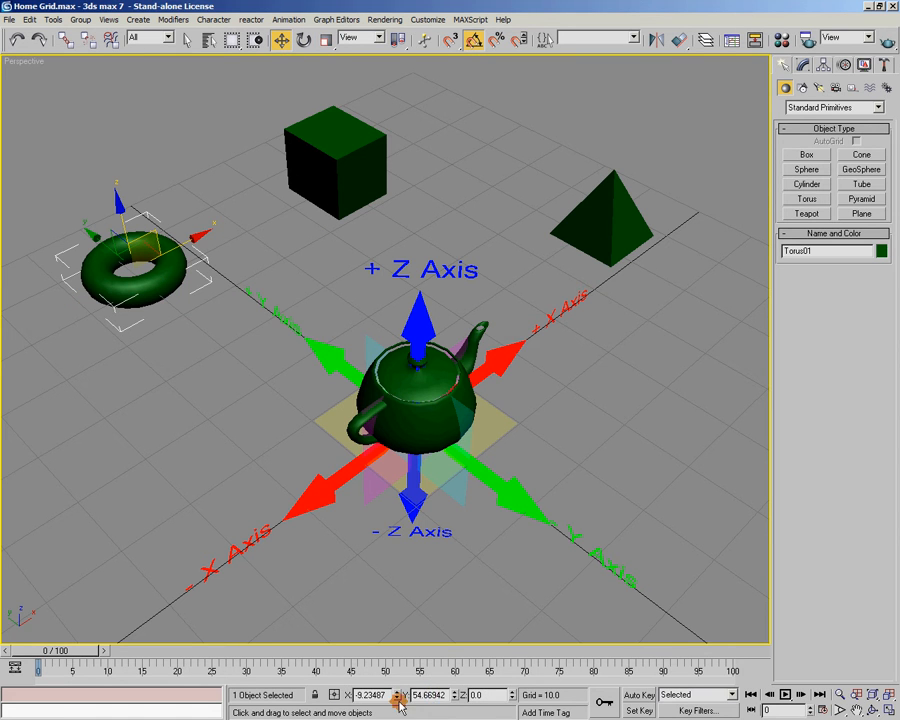
pyautogui.click(303, 39)
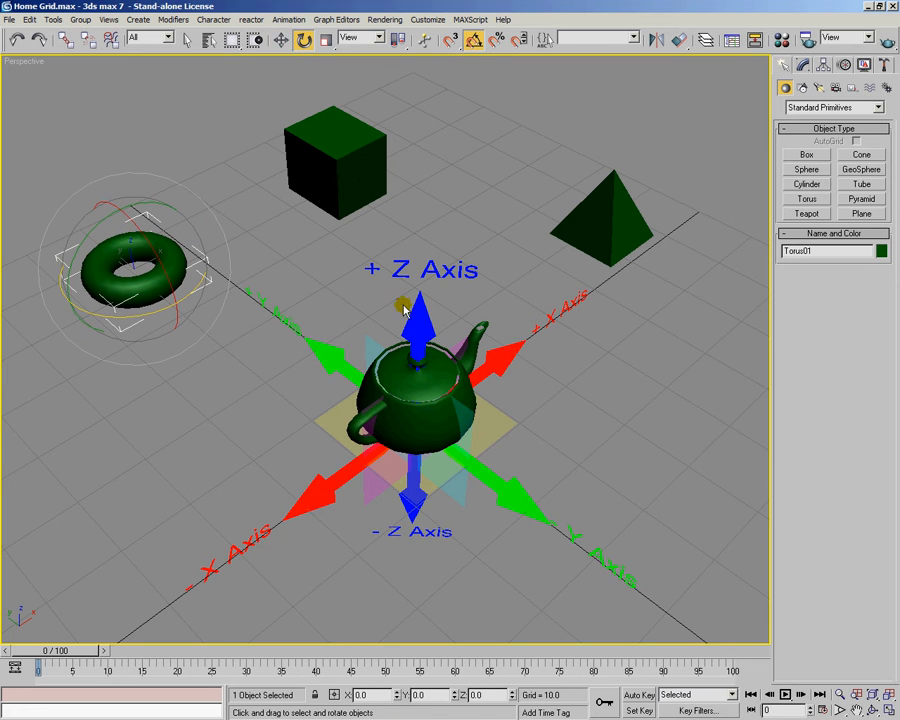
pyautogui.click(326, 39)
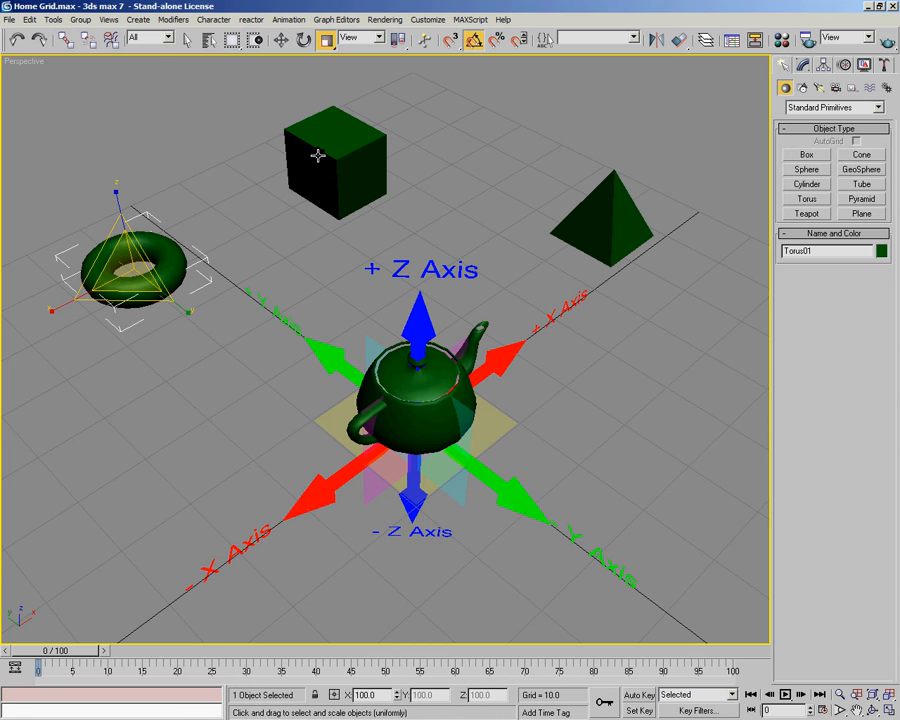
# Check the rotation values of the box, the pyramid and the teapot with the Rotate tool.
pyautogui.click(303, 39)
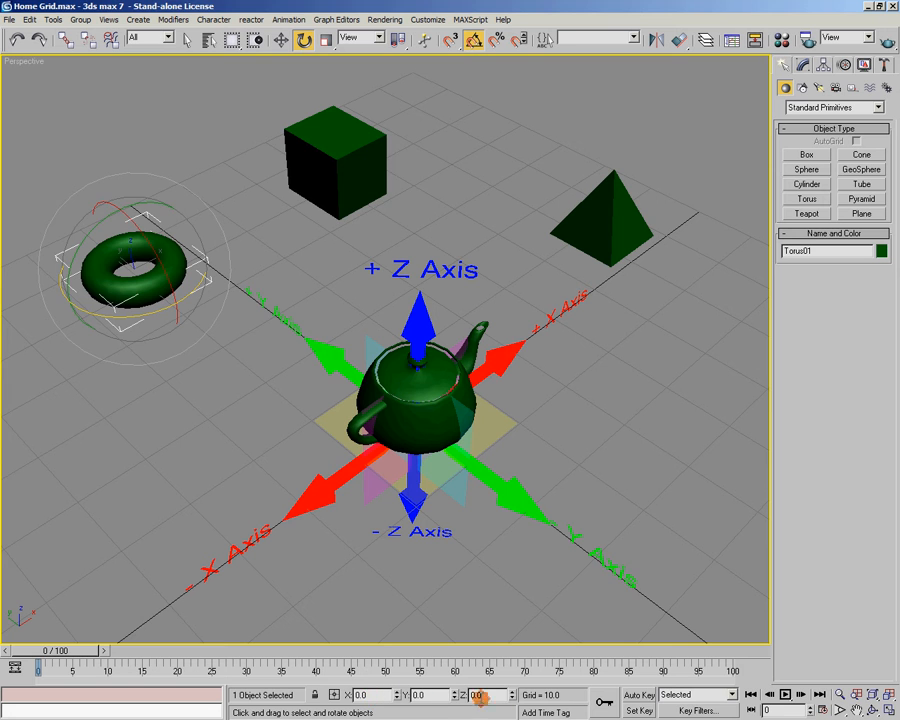
pyautogui.moveTo(363, 166); pyautogui.dragTo(368, 112)
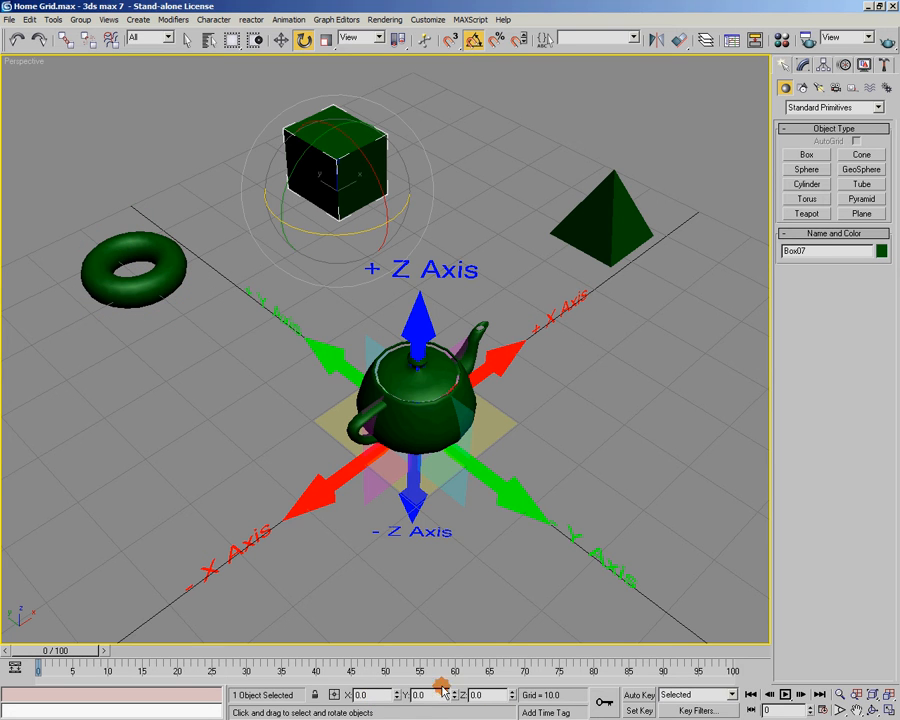
pyautogui.click(614, 233)
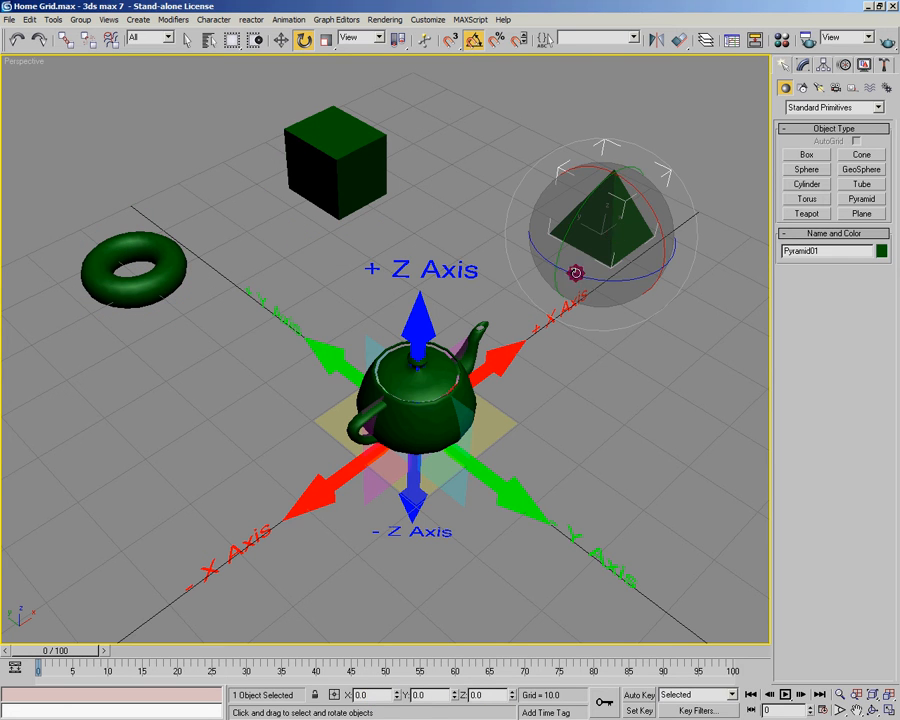
pyautogui.click(452, 360)
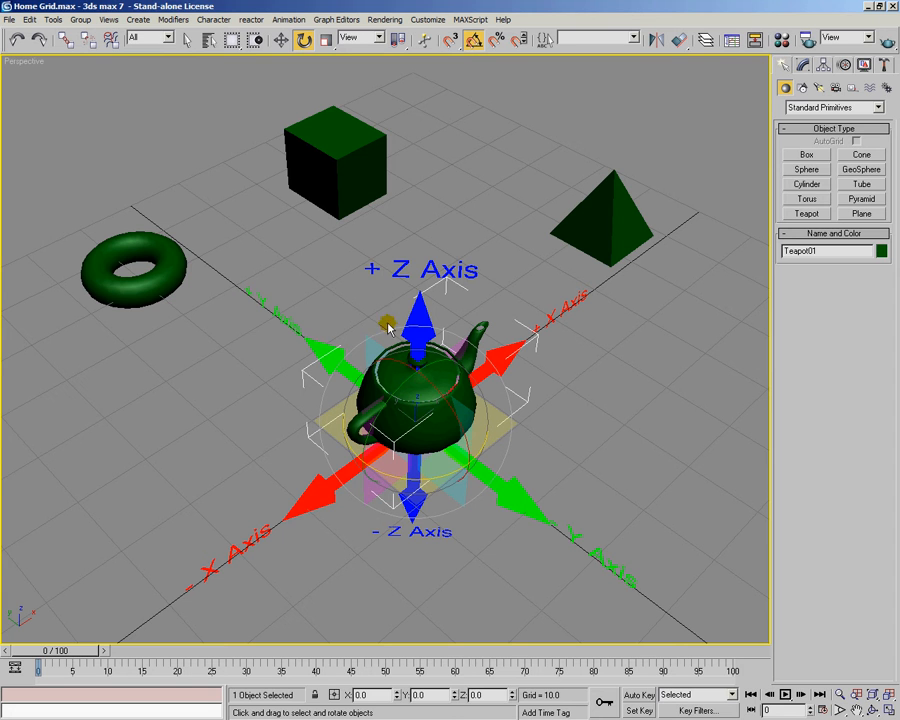
# Check the scale values of the teapot, torus, box and pyramid with the Scale tool.
pyautogui.click(326, 39)
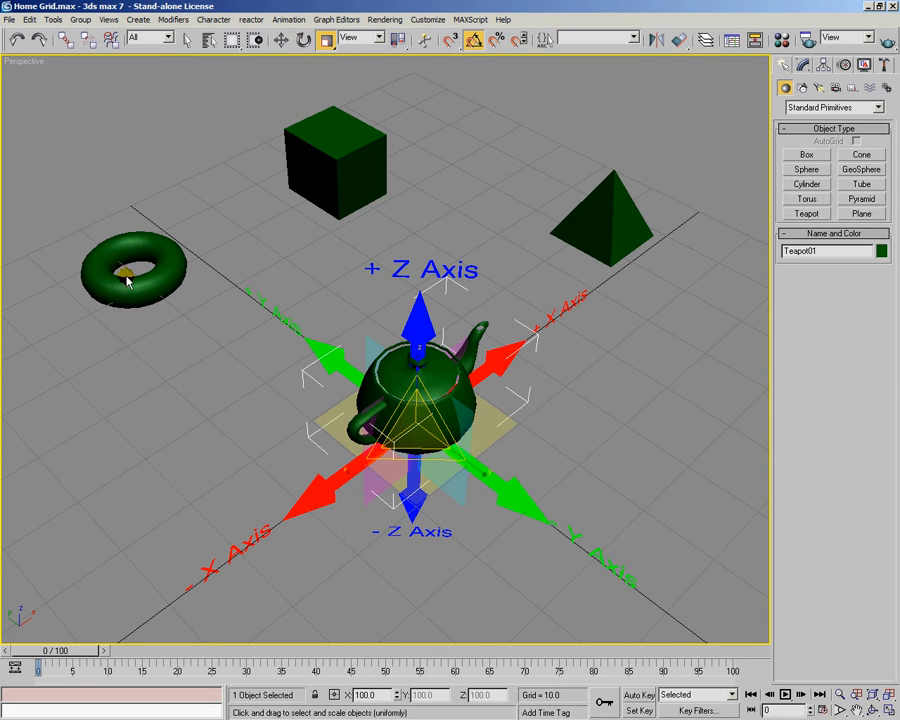
pyautogui.click(110, 250)
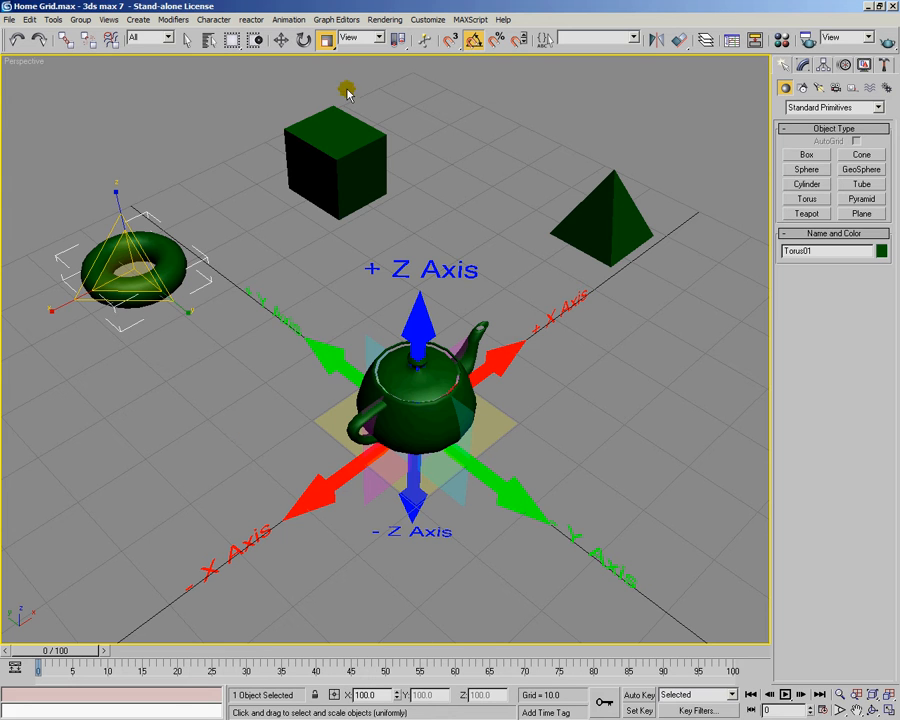
pyautogui.click(340, 150)
pyautogui.click(594, 207)
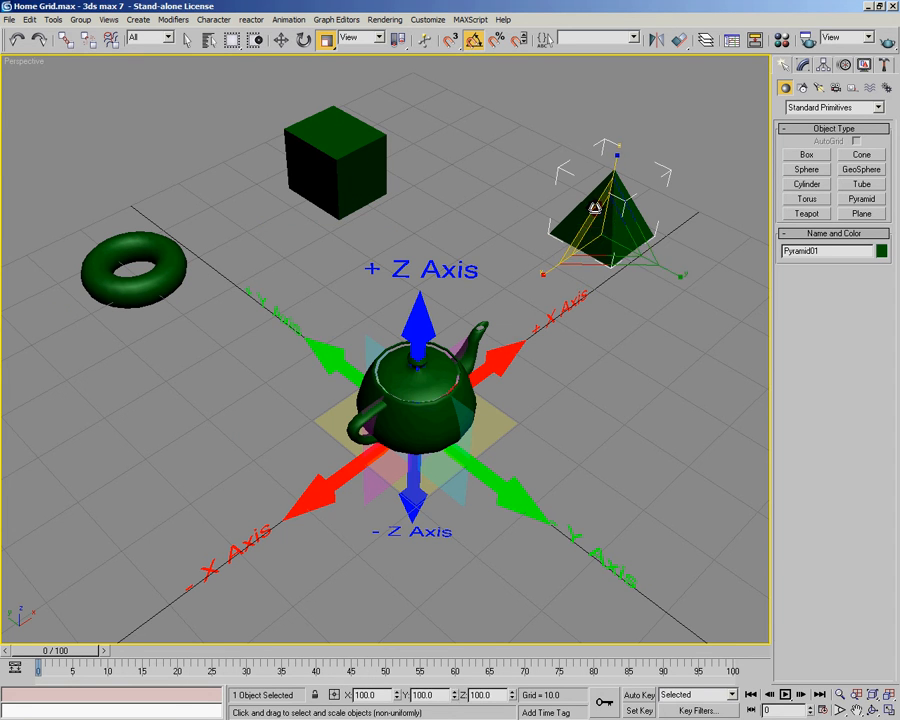
pyautogui.click(390, 367)
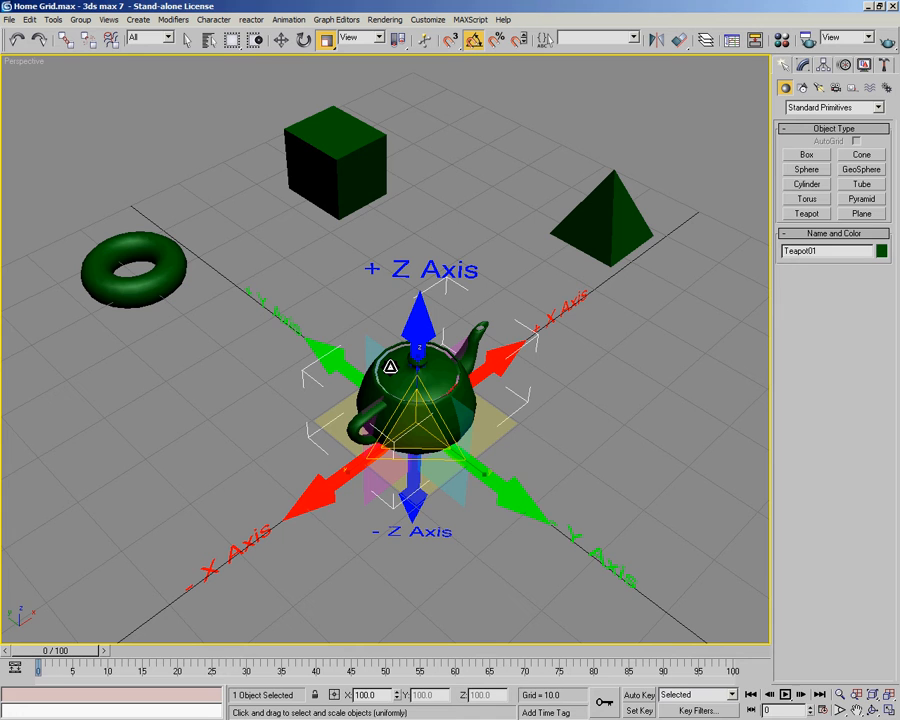
# Check the position values of the teapot, pyramid, box and torus with the Move tool.
pyautogui.click(281, 40)
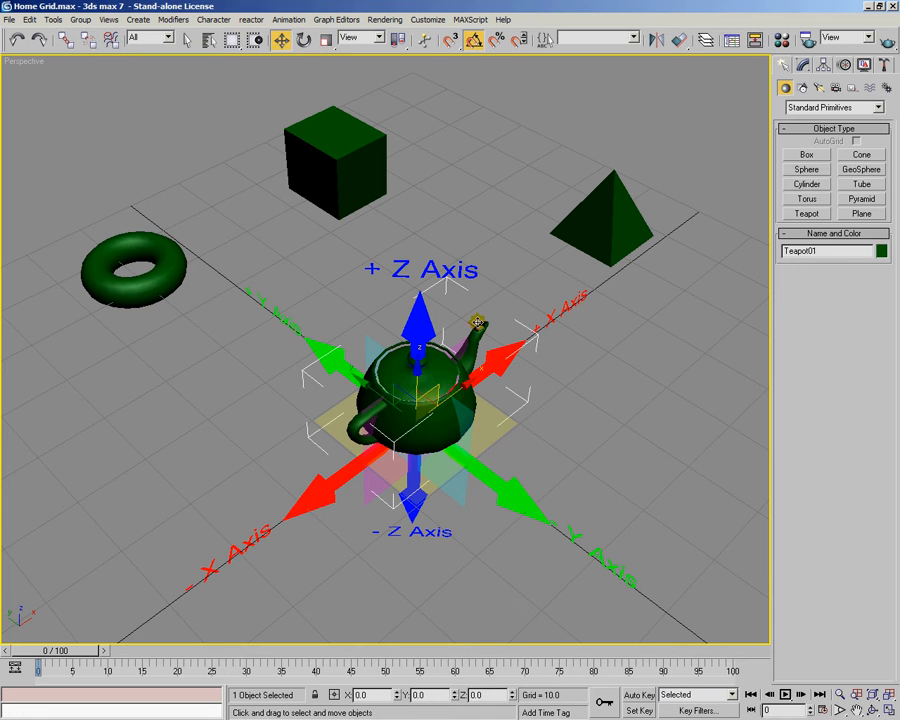
pyautogui.click(606, 238)
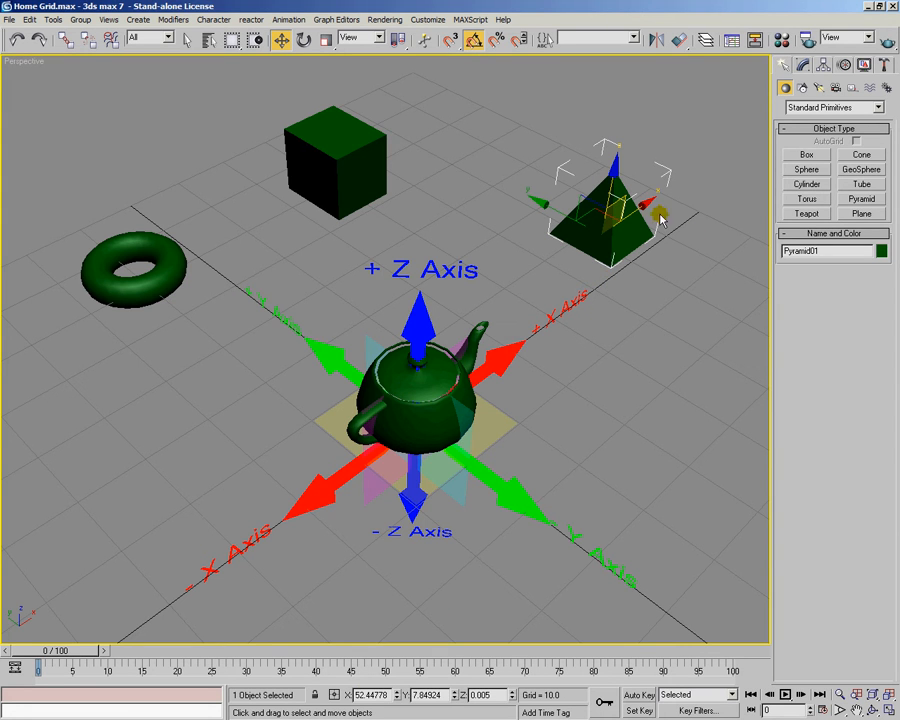
pyautogui.click(346, 163)
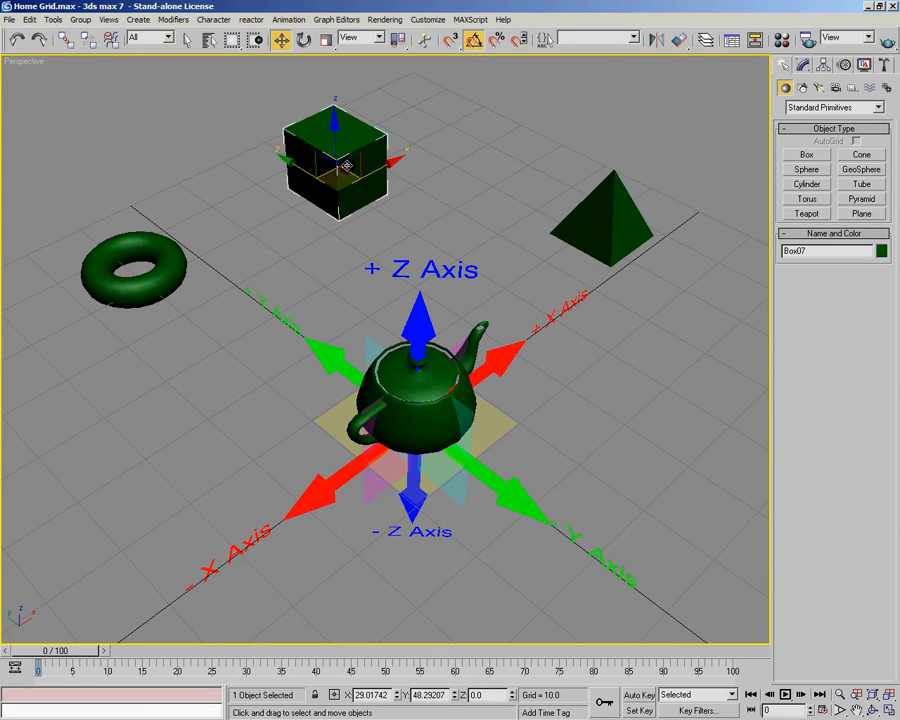
pyautogui.click(170, 271)
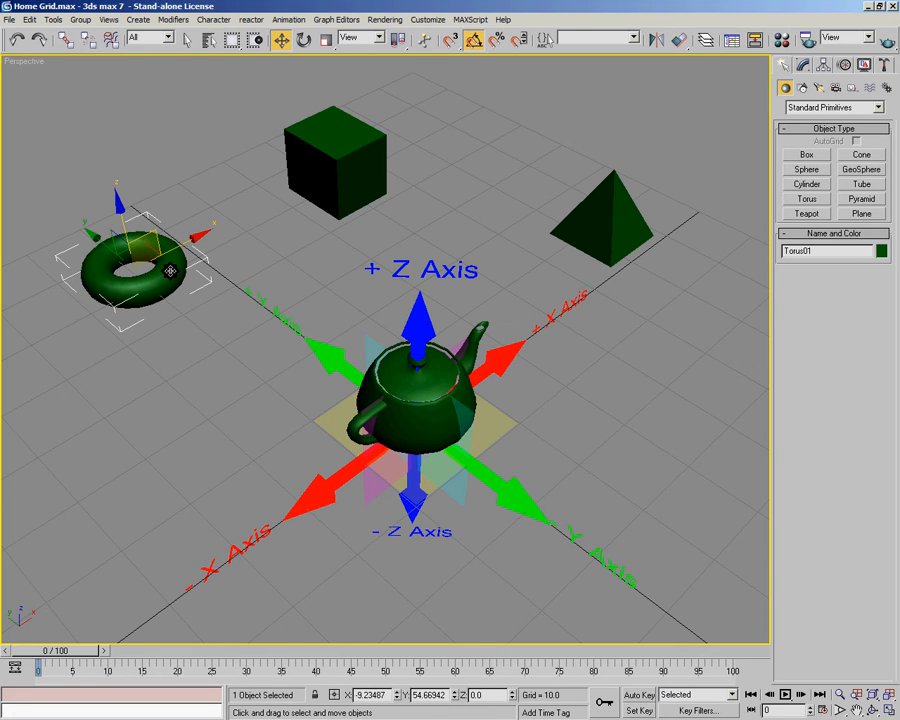
pyautogui.click(405, 388)
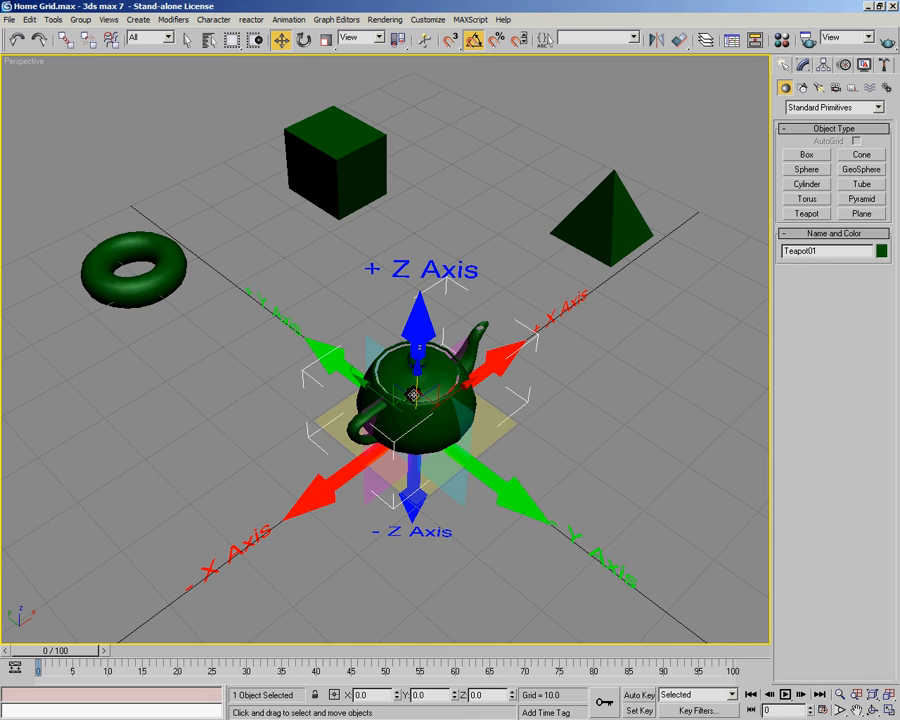
# Move the teapot away from the origin into the negative X, positive Y area of the grid.
pyautogui.keyDown('alt'); pyautogui.moveTo(405, 388); pyautogui.dragTo(495, 410, button='middle'); pyautogui.keyUp('alt')
pyautogui.moveTo(495, 410); pyautogui.dragTo(232, 368)
pyautogui.keyDown('alt'); pyautogui.moveTo(232, 368); pyautogui.dragTo(368, 404, button='middle'); pyautogui.keyUp('alt')
# Rotate the teapot, the torus and the box freely so they are tilted from their original orientations.
pyautogui.press('e')
pyautogui.moveTo(255, 368); pyautogui.dragTo(283, 235)
pyautogui.click(283, 235)
pyautogui.moveTo(289, 282); pyautogui.dragTo(269, 307)
pyautogui.click(447, 169)
pyautogui.moveTo(447, 169); pyautogui.dragTo(699, 251)
# Scale the pyramid along the Y axis to about 191 percent.
pyautogui.click(727, 231)
pyautogui.press('r')
pyautogui.keyDown('alt'); pyautogui.moveTo(502, 281); pyautogui.dragTo(595, 316, button='middle'); pyautogui.keyUp('alt')
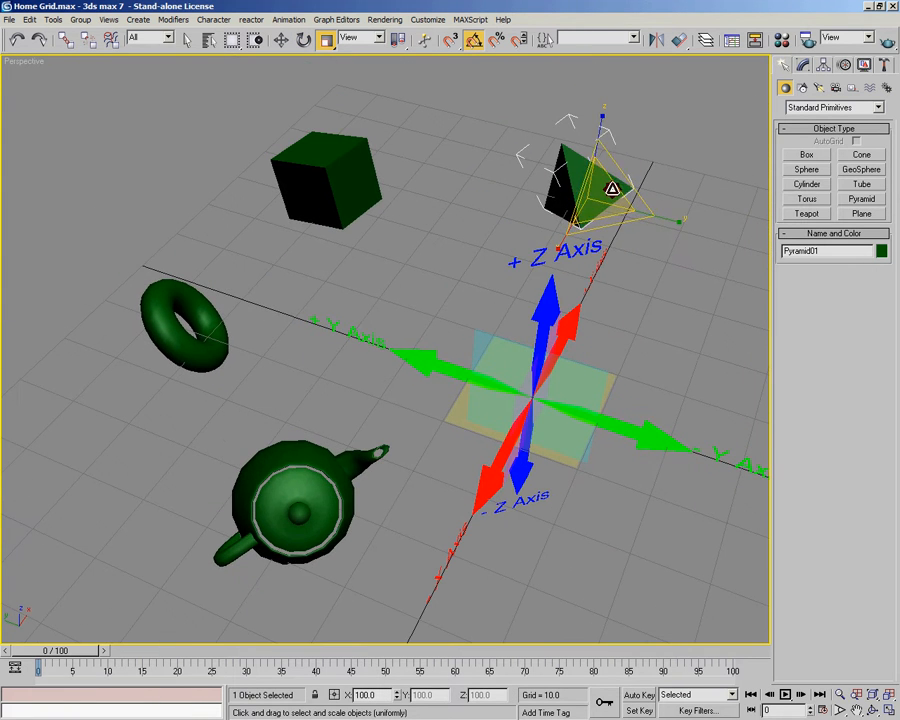
pyautogui.moveTo(684, 226); pyautogui.dragTo(707, 233)
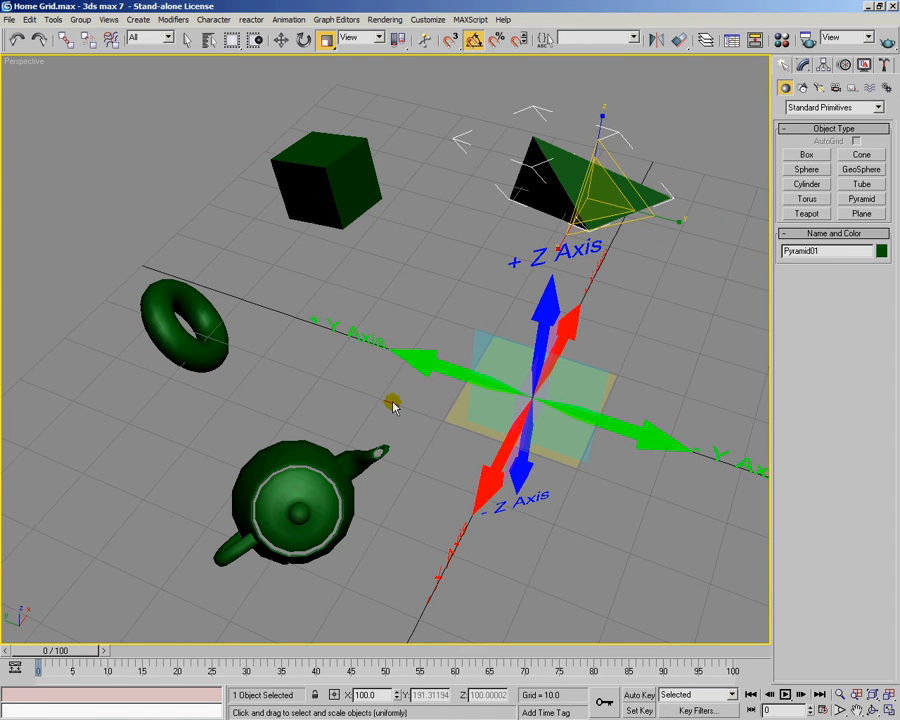
# Stretch the teapot along the Z axis and the torus along the Y axis with non-uniform scaling.
pyautogui.click(291, 456)
pyautogui.moveTo(286, 438); pyautogui.dragTo(285, 394)
pyautogui.click(186, 323)
pyautogui.moveTo(261, 351); pyautogui.dragTo(297, 361)
# Scale the box down uniformly to about 37 percent.
pyautogui.click(326, 186)
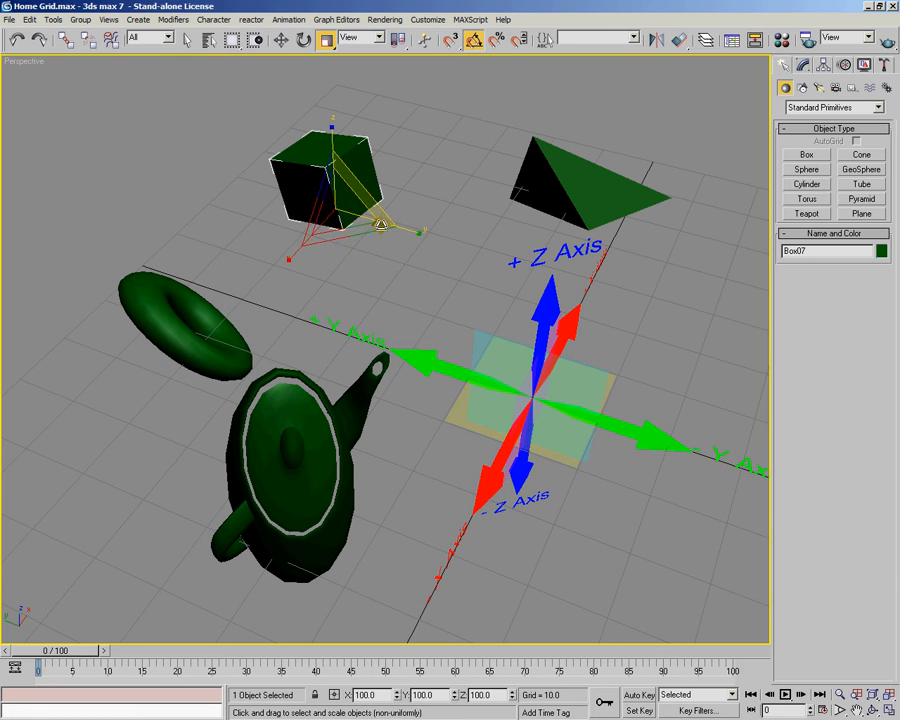
pyautogui.moveTo(357, 214); pyautogui.dragTo(362, 298)
pyautogui.keyDown('alt'); pyautogui.moveTo(446, 340); pyautogui.dragTo(357, 343, button='middle'); pyautogui.keyUp('alt')
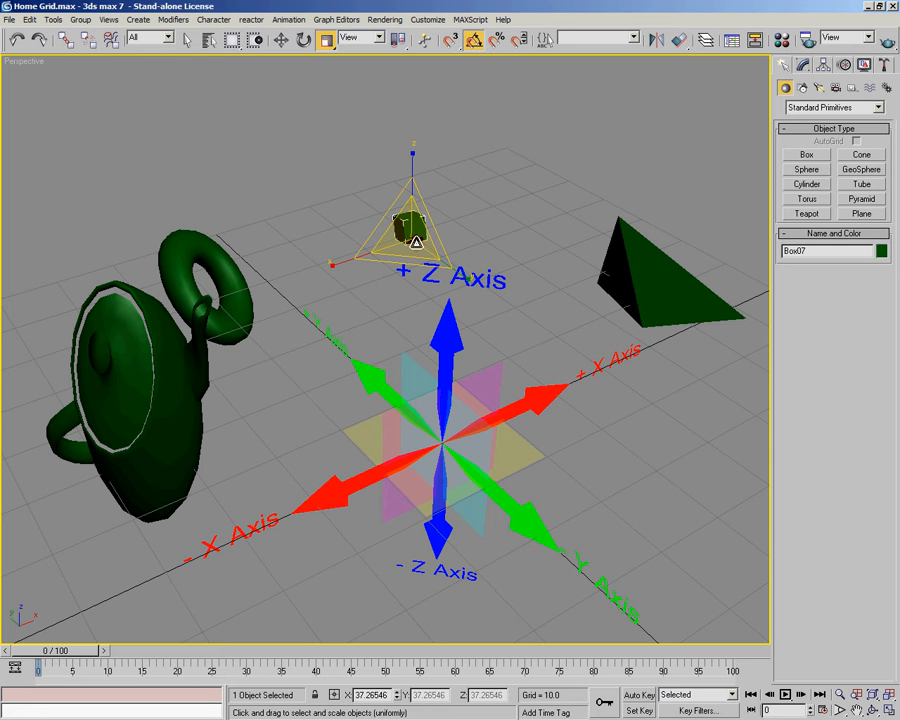
pyautogui.moveTo(403, 500)
pyautogui.keyDown('alt'); pyautogui.mouseDown(button='middle')
pyautogui.moveTo(437, 496)
pyautogui.moveTo(414, 502)
pyautogui.moveTo(415, 487)
pyautogui.mouseUp(button='middle'); pyautogui.keyUp('alt')
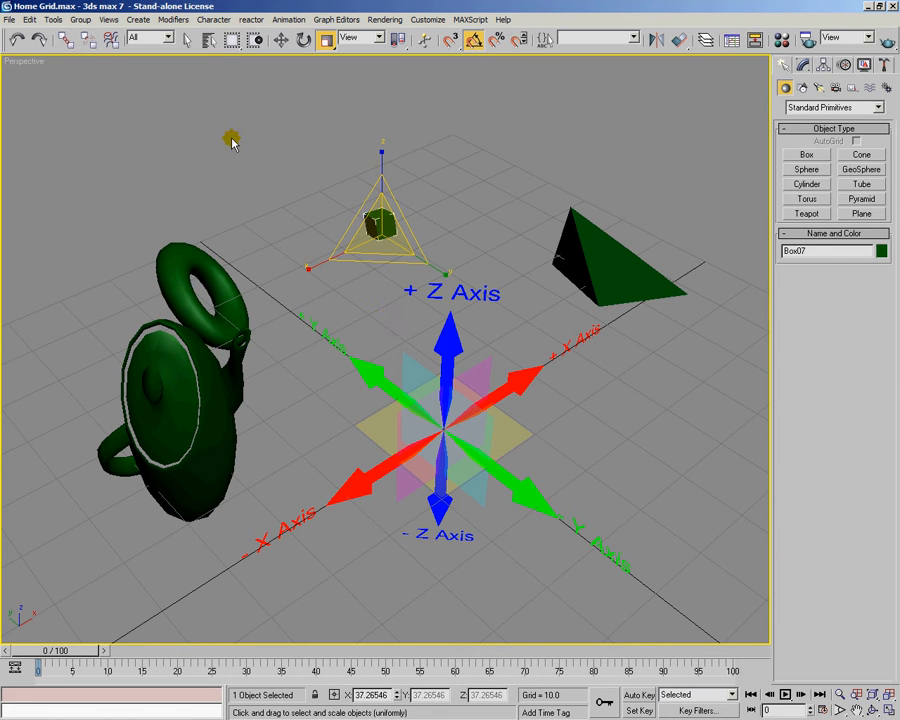
# Link the torus to the small box so the box becomes its parent.
pyautogui.click(127, 84)
pyautogui.click(61, 38)
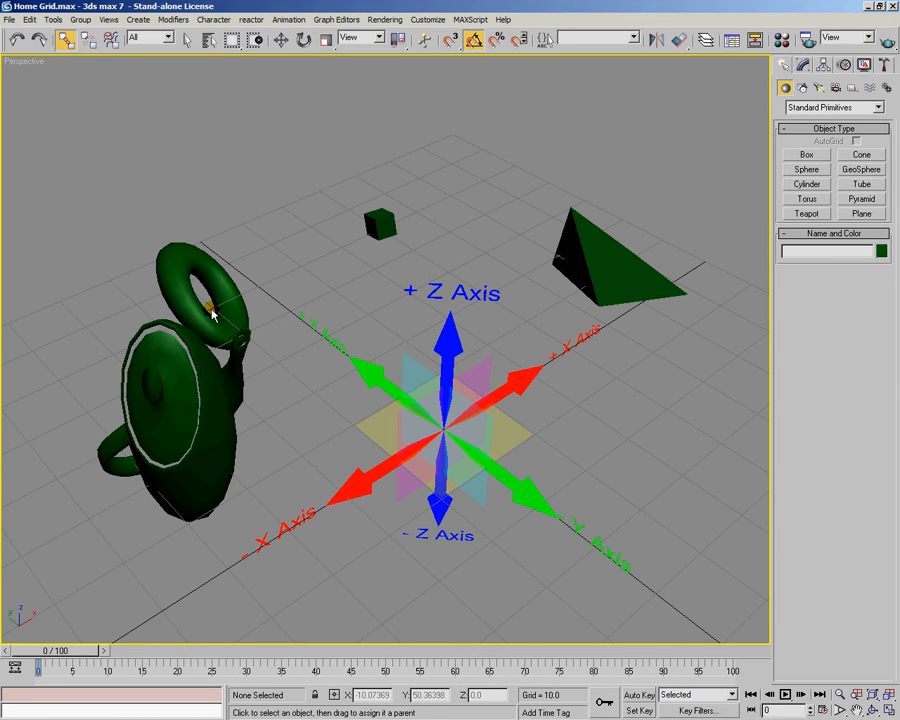
pyautogui.keyDown('alt'); pyautogui.moveTo(319, 306); pyautogui.dragTo(314, 314, button='middle'); pyautogui.keyUp('alt')
pyautogui.click(246, 270)
pyautogui.moveTo(245, 270); pyautogui.dragTo(405, 199)
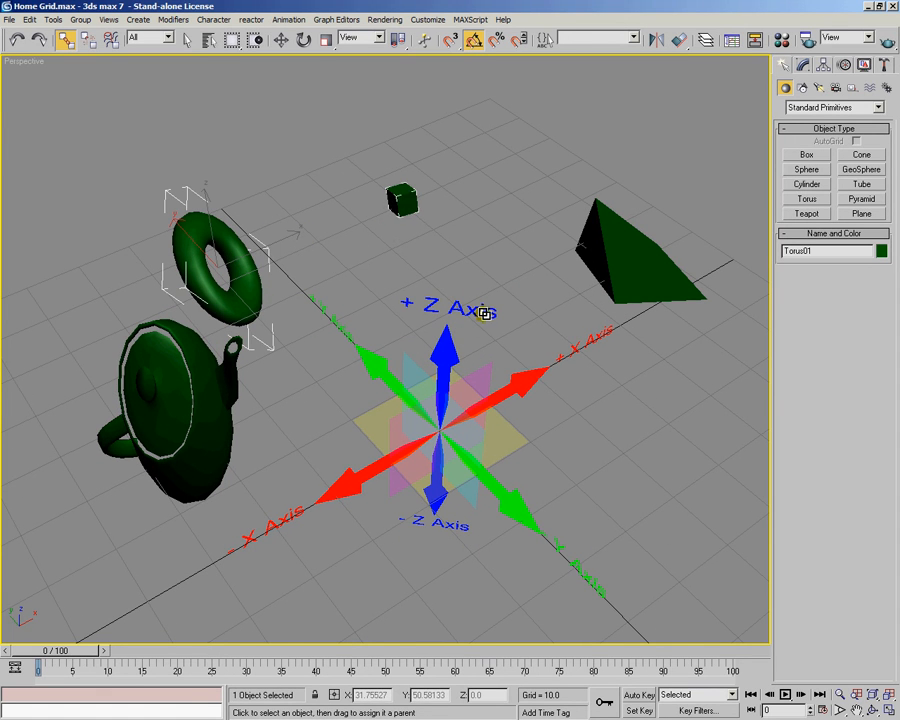
# Check the position values of the parent box and the linked torus with the Move tool.
pyautogui.click(281, 39)
pyautogui.click(401, 199)
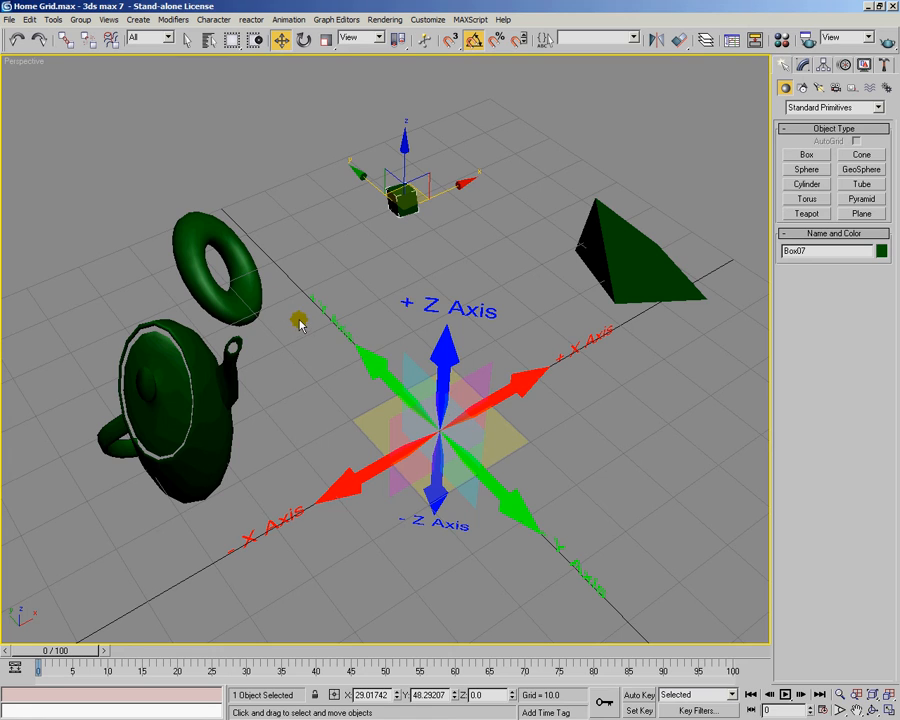
pyautogui.moveTo(337, 374)
pyautogui.keyDown('alt'); pyautogui.mouseDown(button='middle')
pyautogui.moveTo(356, 382)
pyautogui.moveTo(337, 383)
pyautogui.moveTo(329, 402)
pyautogui.moveTo(340, 374)
pyautogui.moveTo(346, 384)
pyautogui.mouseUp(button='middle'); pyautogui.keyUp('alt')
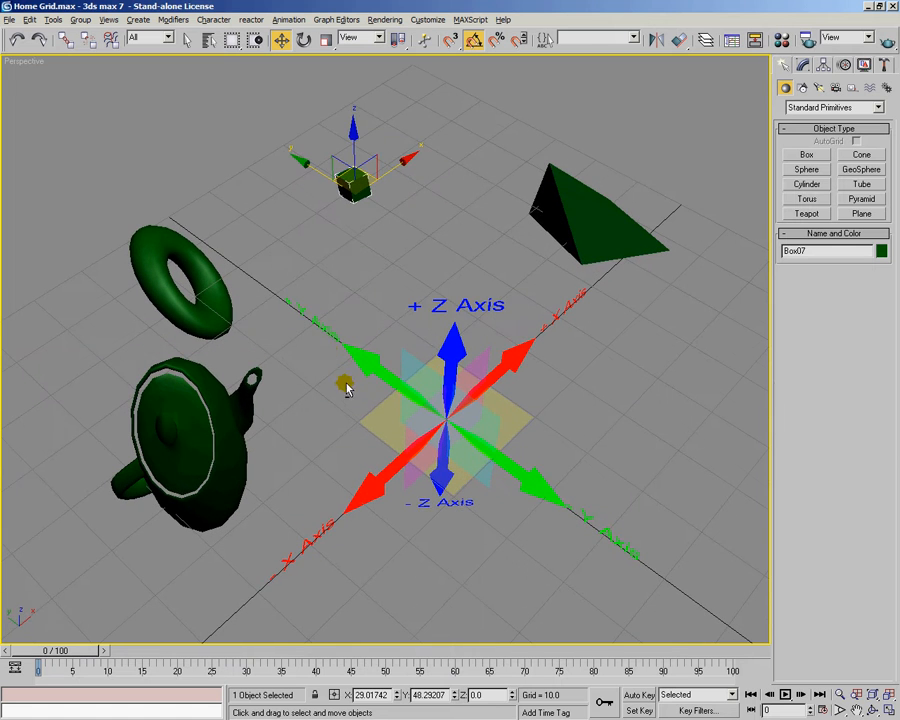
pyautogui.click(224, 298)
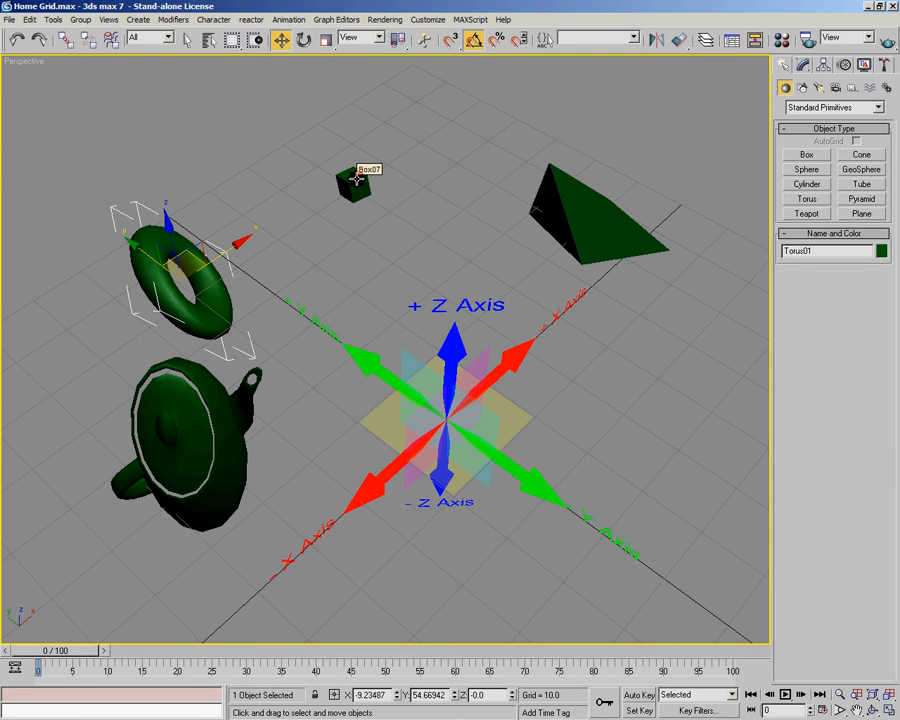
pyautogui.keyDown('alt'); pyautogui.moveTo(446, 331); pyautogui.dragTo(380, 466, button='middle'); pyautogui.keyUp('alt')
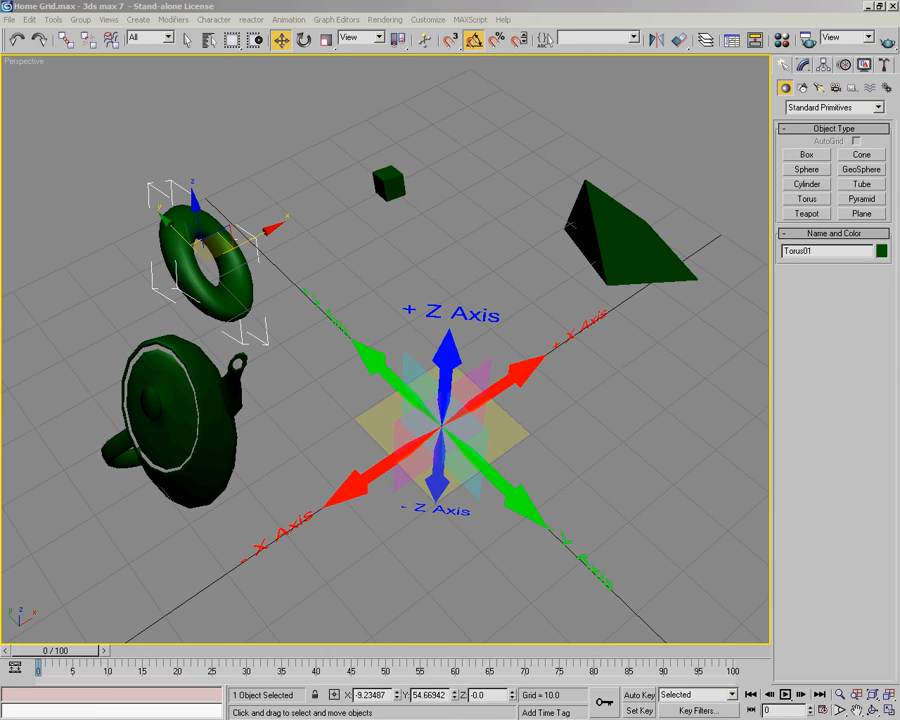
# Save the scene state with Hold and reset the torus's X and Y positions to 0.
pyautogui.hotkey('ctrl', 'alt', 'h')
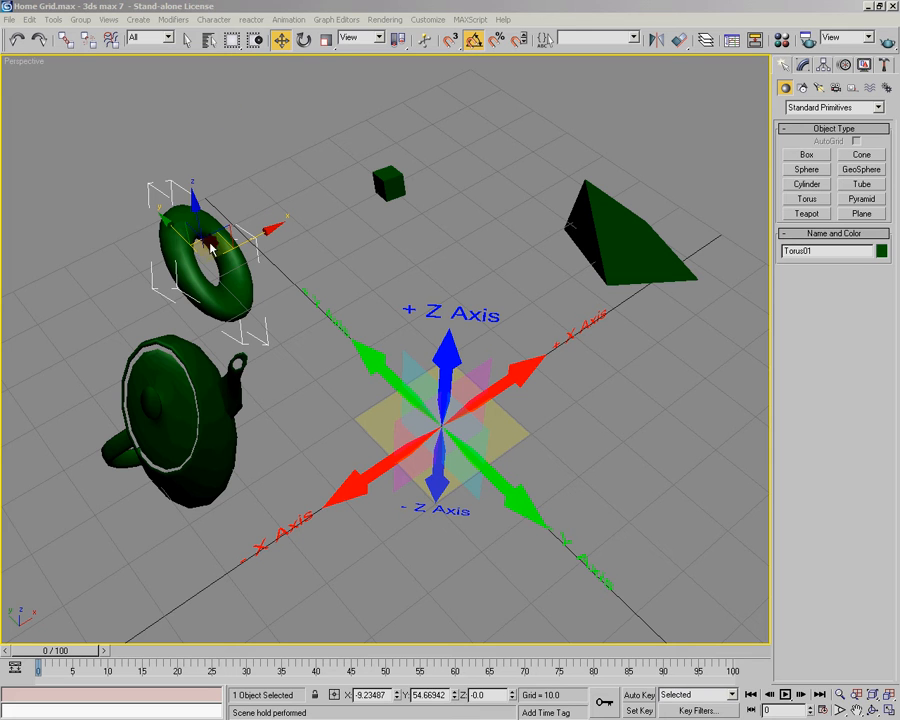
pyautogui.rightClick(397, 698)
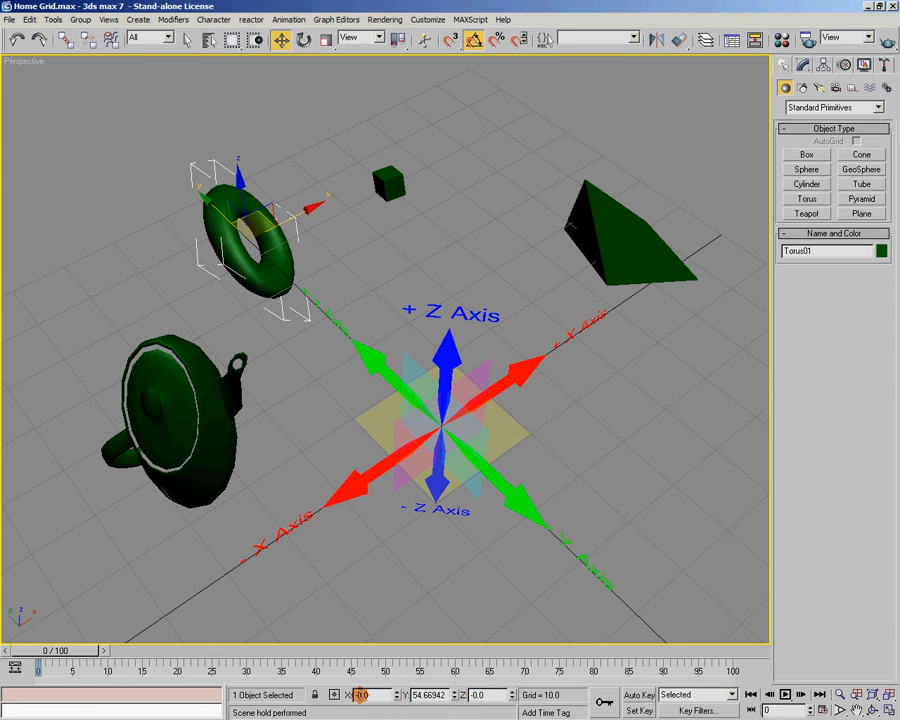
pyautogui.rightClick(454, 697)
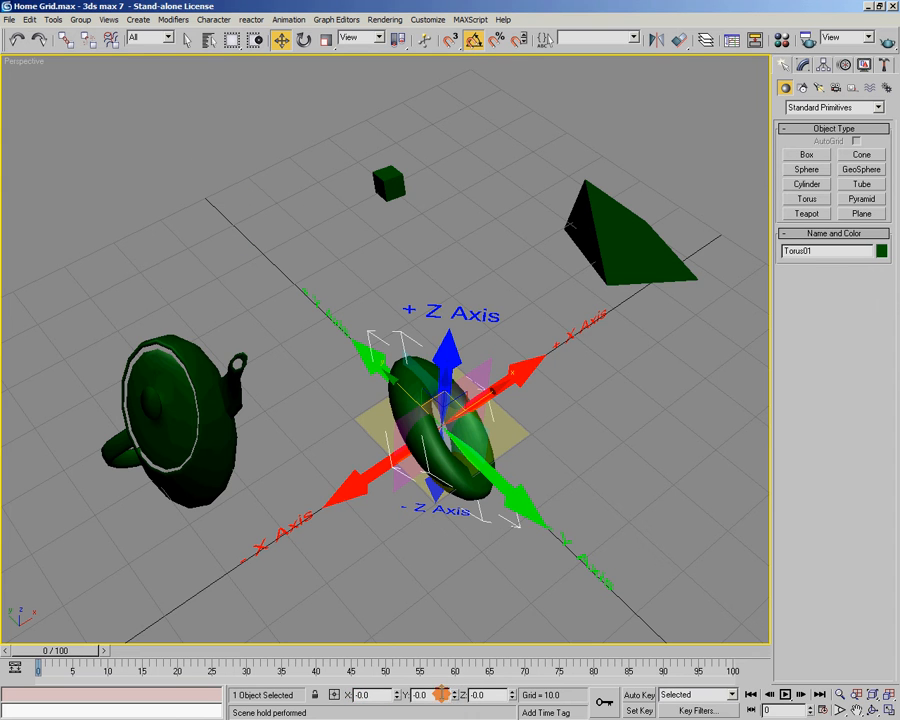
# Rotate the torus to about 3.8 degrees on X, and set its Y rotation to about 0.2 degrees.
pyautogui.click(303, 40)
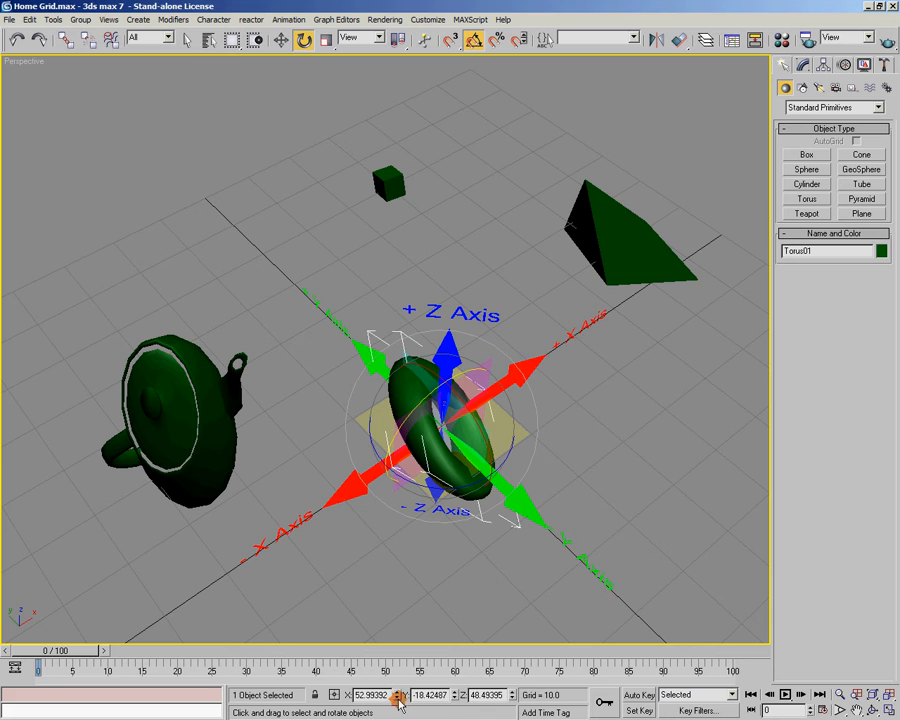
pyautogui.moveTo(399, 700); pyautogui.dragTo(396, 701)
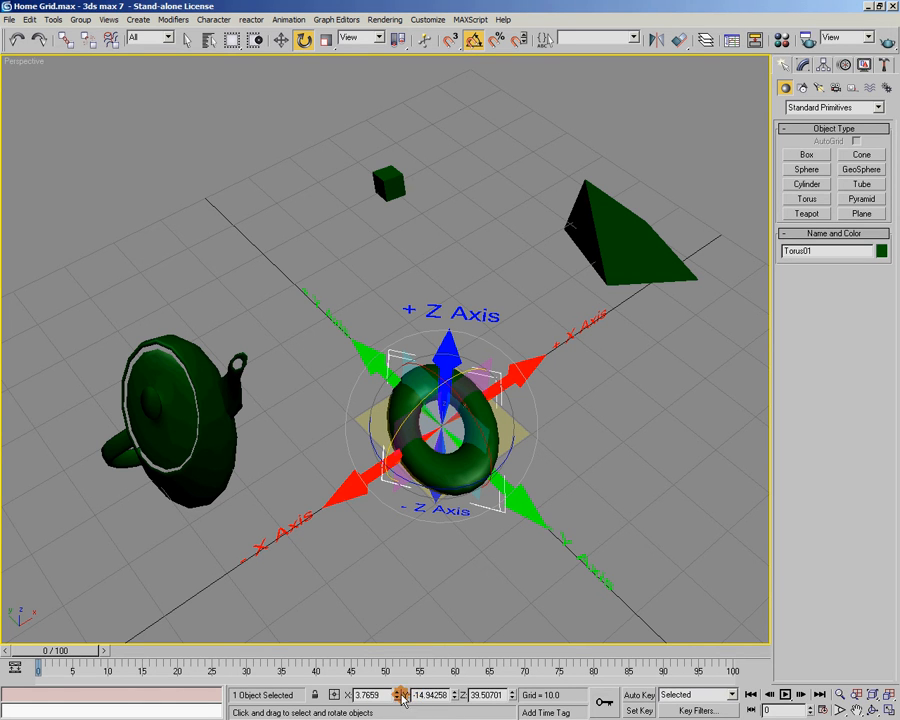
pyautogui.moveTo(454, 701); pyautogui.dragTo(456, 700)
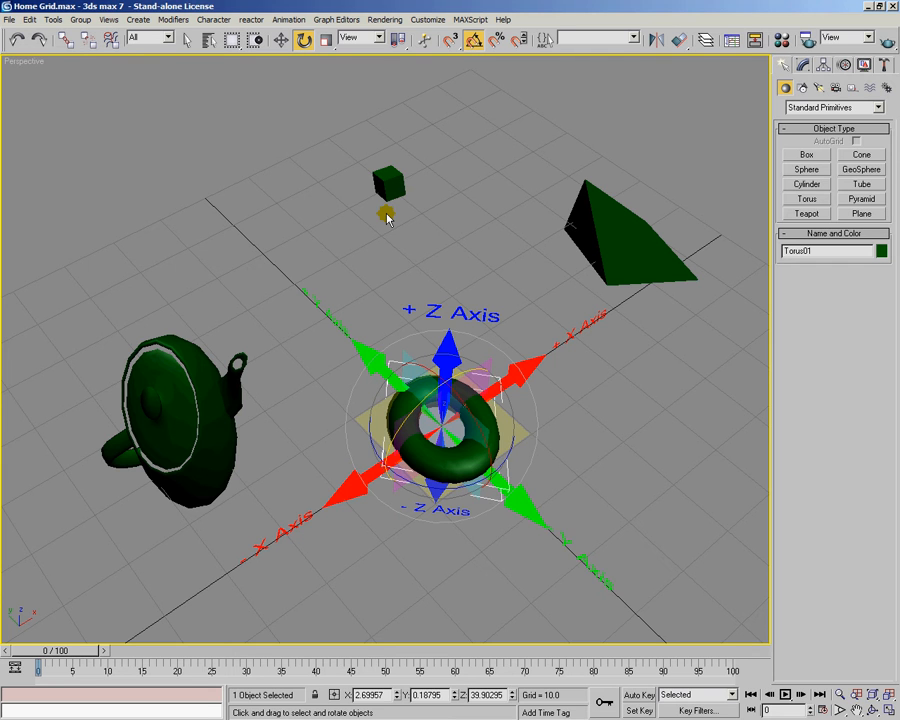
# Undo the torus's rotation and position resets, and unlink it from the small box.
pyautogui.hotkey('ctrl', 'z')
pyautogui.hotkey('ctrl', 'z')
pyautogui.hotkey('ctrl', 'z')
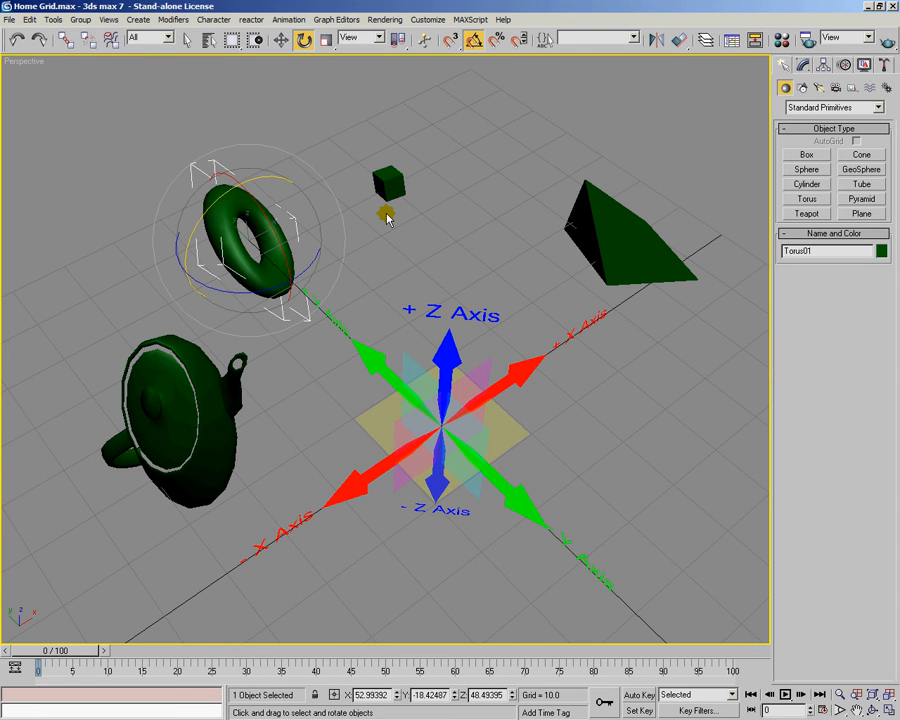
pyautogui.hotkey('ctrl', 'z')
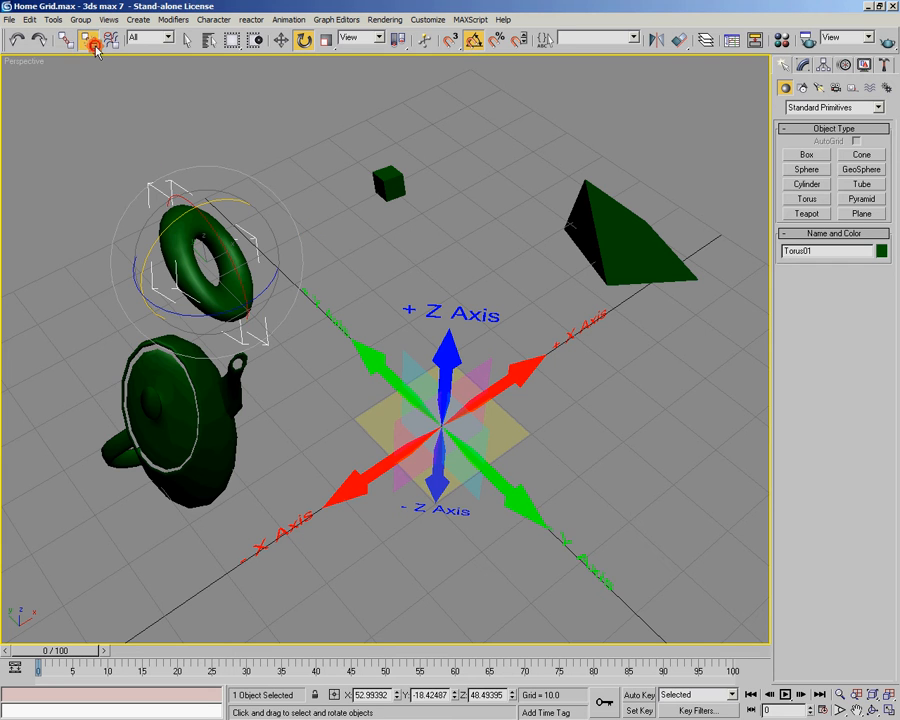
# Check the position values of the unlinked torus and the small box with the Move tool.
pyautogui.click(281, 40)
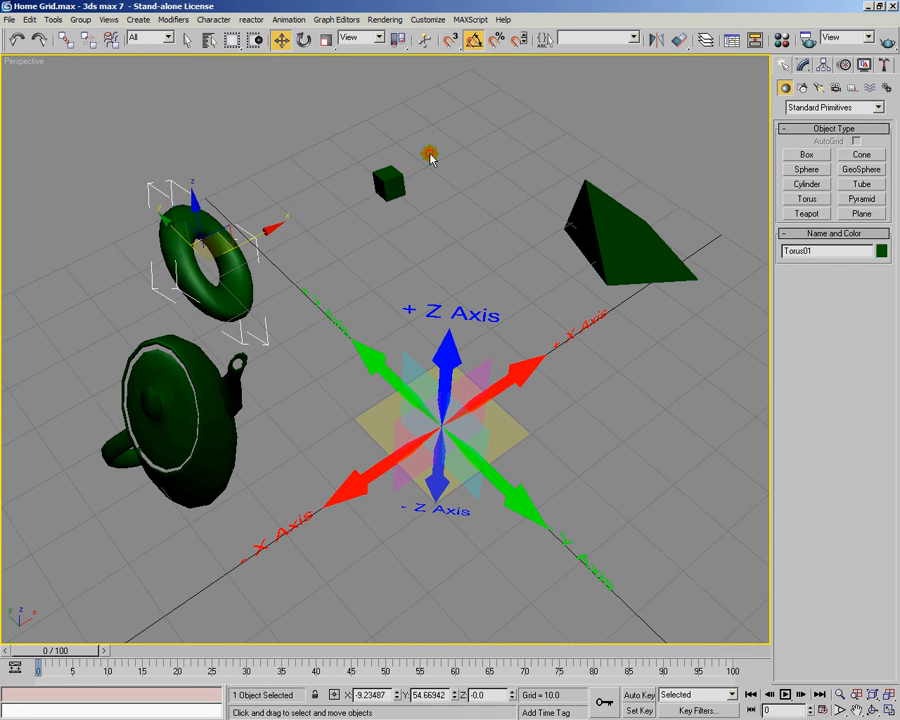
pyautogui.click(390, 184)
pyautogui.moveTo(409, 176); pyautogui.dragTo(446, 178)
pyautogui.rightClick(446, 178)
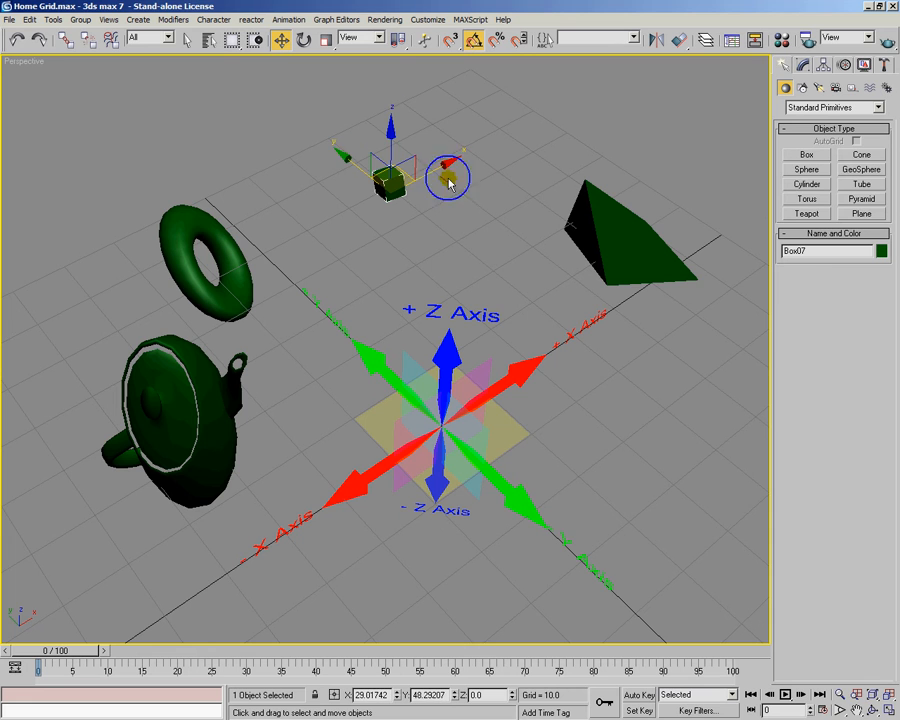
# Reset the torus's X and Y positions to 0 to place it at the world origin.
pyautogui.click(234, 237)
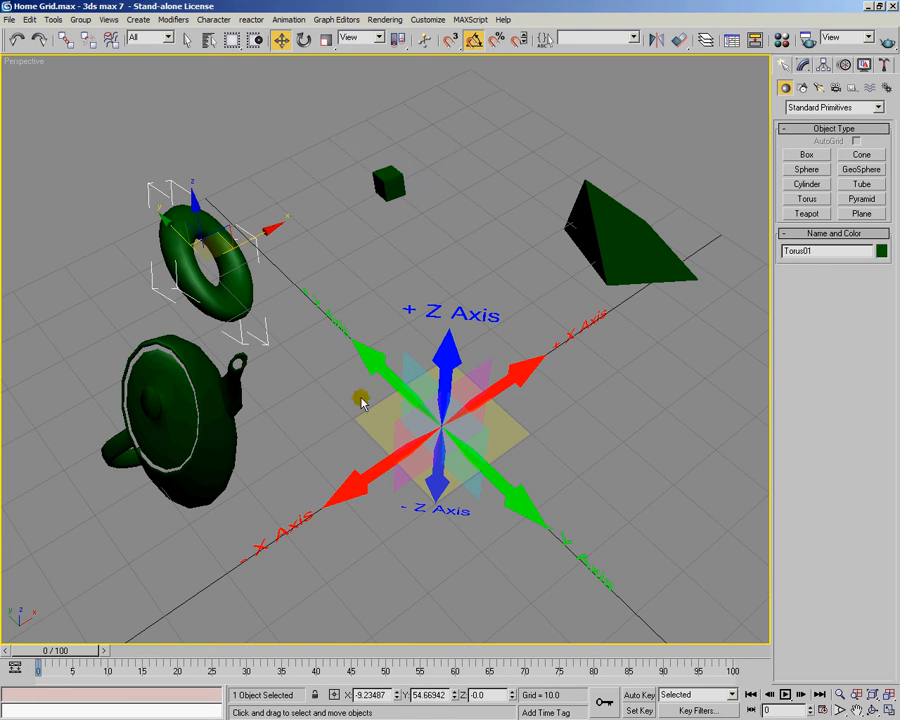
pyautogui.rightClick(397, 694)
pyautogui.rightClick(458, 694)
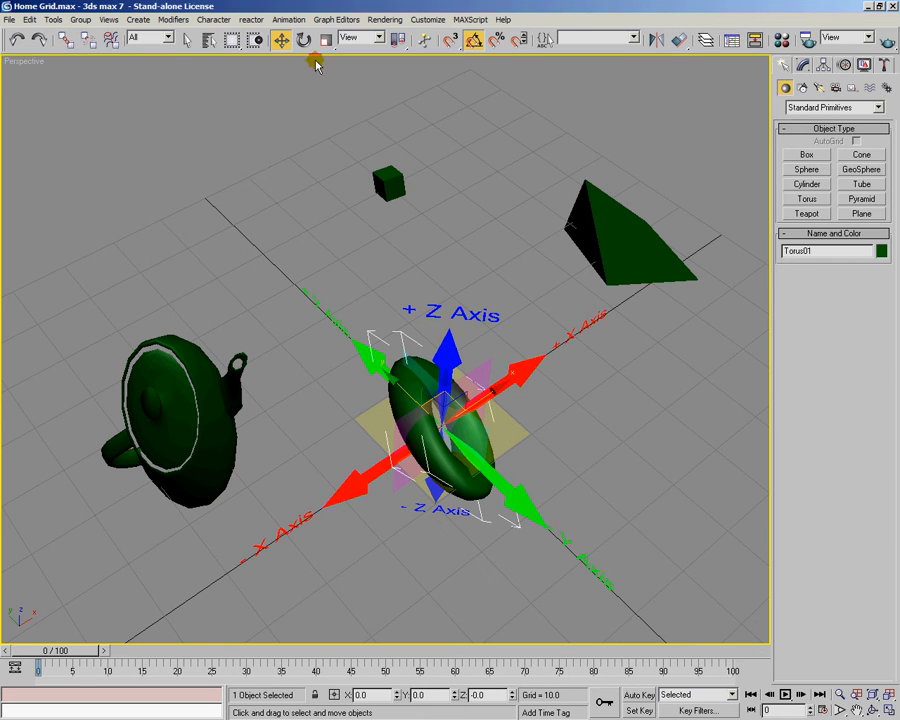
# Try to reset the torus's X, Y and Z rotation to 0.
pyautogui.press('e')
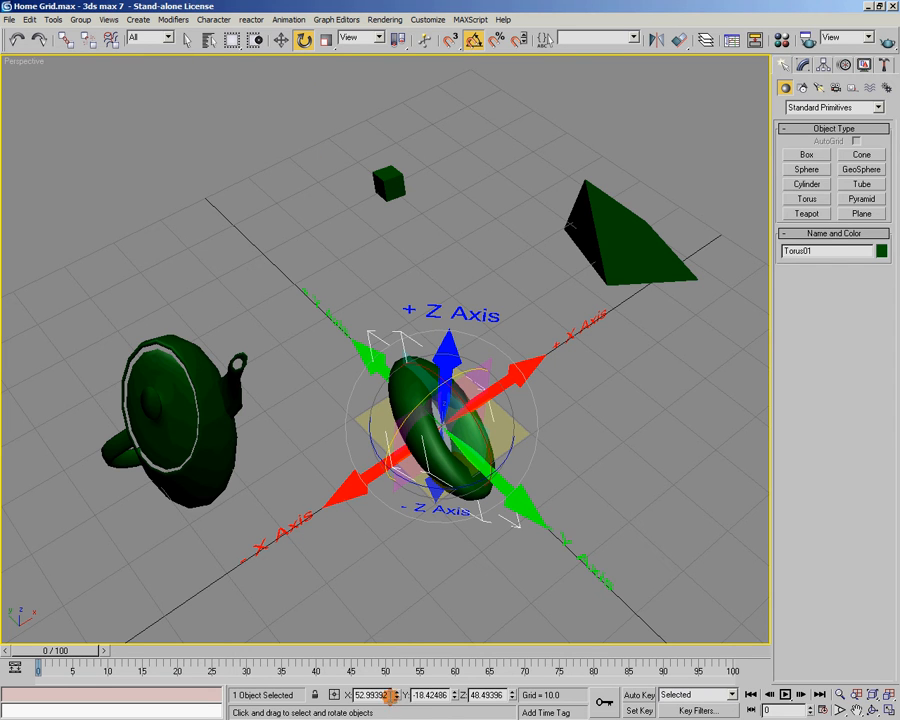
pyautogui.rightClick(397, 698)
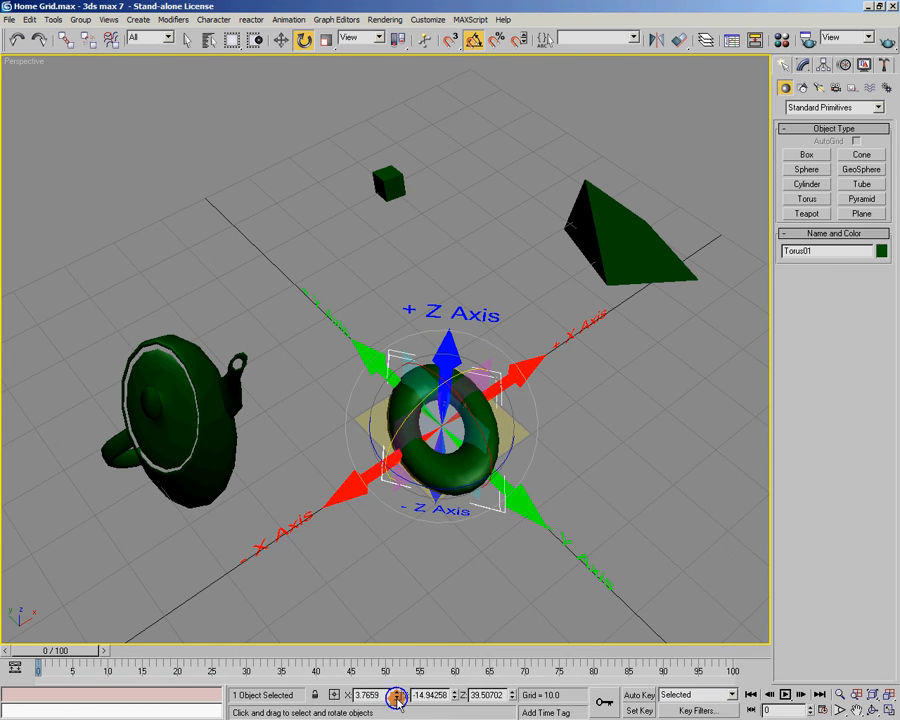
pyautogui.rightClick(456, 698)
pyautogui.rightClick(512, 698)
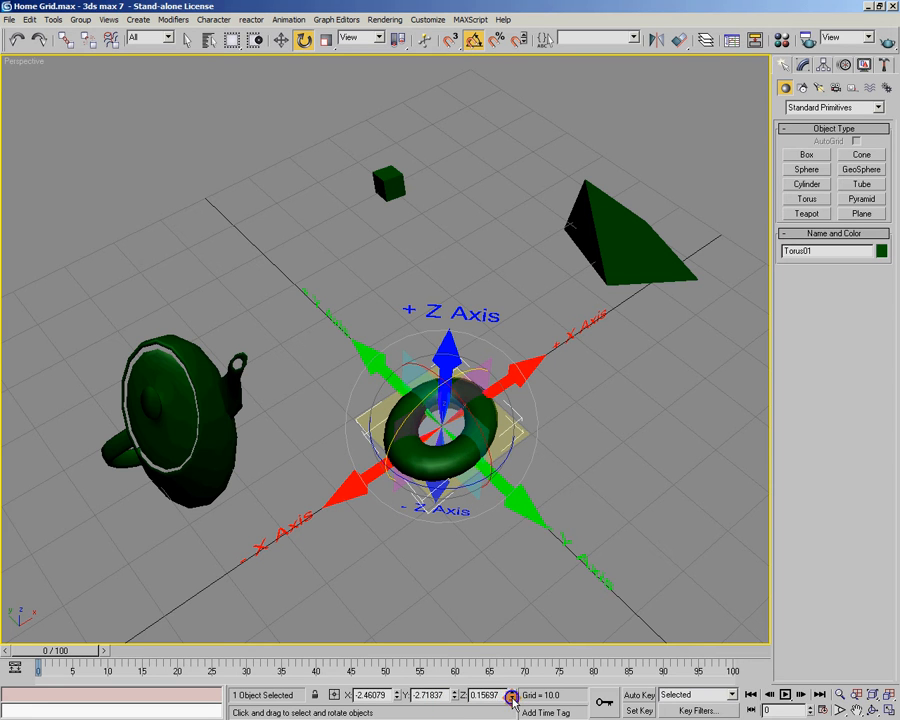
# Set the torus's local X, Y and Z scale to 100 percent in the Scale Transform Type-In.
pyautogui.click(326, 40)
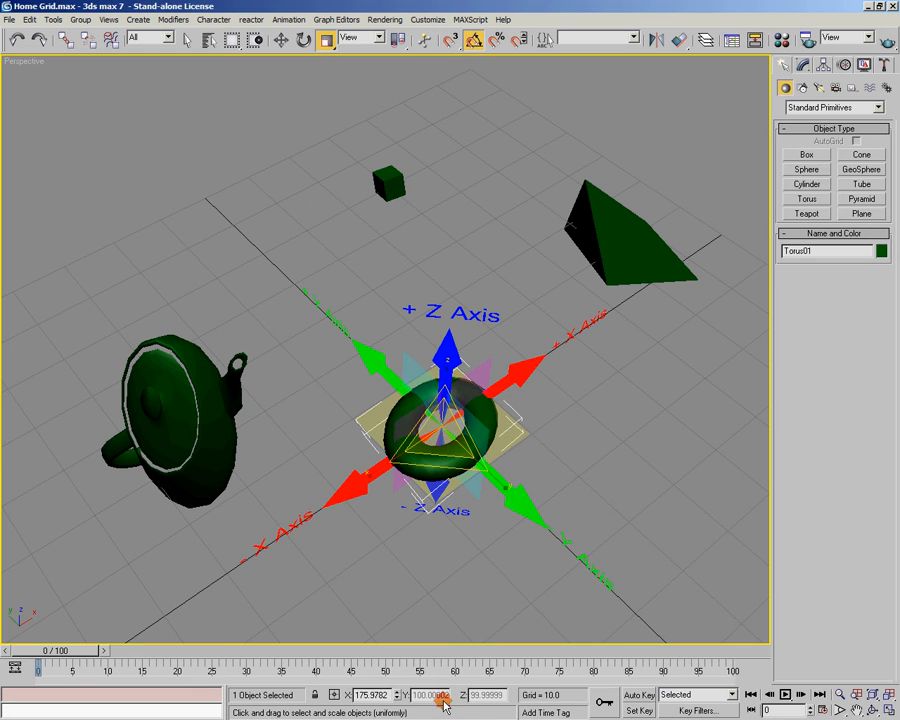
pyautogui.rightClick(327, 45)
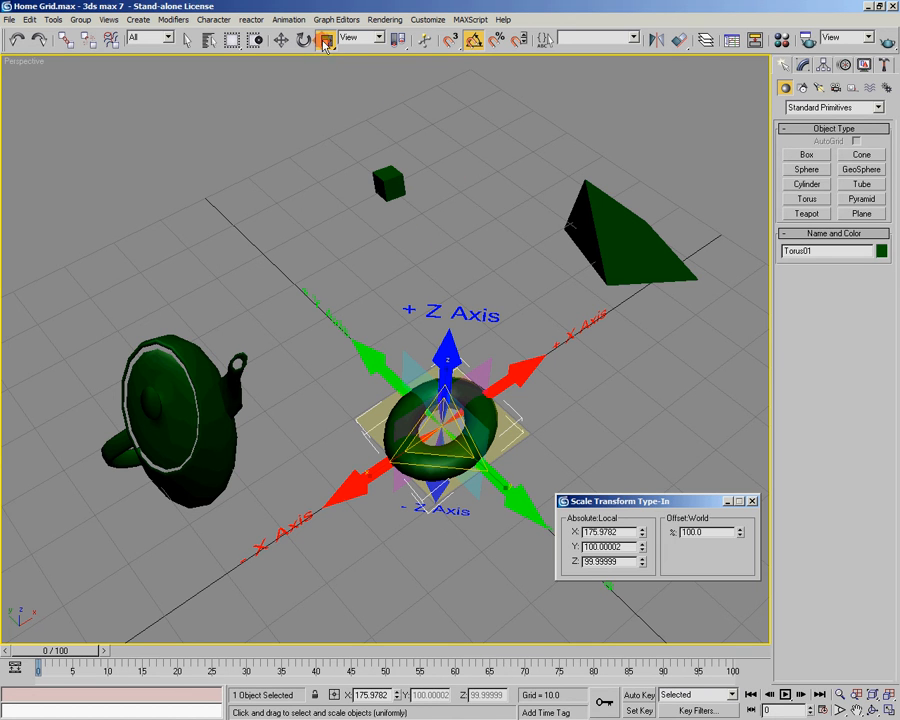
pyautogui.click(620, 532)
pyautogui.write('100')
pyautogui.press('Tab')
pyautogui.write('100')
pyautogui.press('Tab')
pyautogui.write('100')
pyautogui.press('Return')
pyautogui.click(751, 502)
# Reset the torus's X, Y and Z rotation to 0 so it lies flat on the home grid.
pyautogui.keyDown('alt'); pyautogui.moveTo(336, 447); pyautogui.dragTo(445, 476, button='middle'); pyautogui.keyUp('alt')
pyautogui.press('e')
pyautogui.rightClick(397, 694)
pyautogui.rightClick(453, 694)
pyautogui.rightClick(512, 694)
pyautogui.keyDown('alt'); pyautogui.moveTo(500, 560); pyautogui.dragTo(415, 540, button='middle'); pyautogui.keyUp('alt')
pyautogui.keyDown('alt'); pyautogui.moveTo(397, 490); pyautogui.dragTo(426, 527, button='middle'); pyautogui.keyUp('alt')
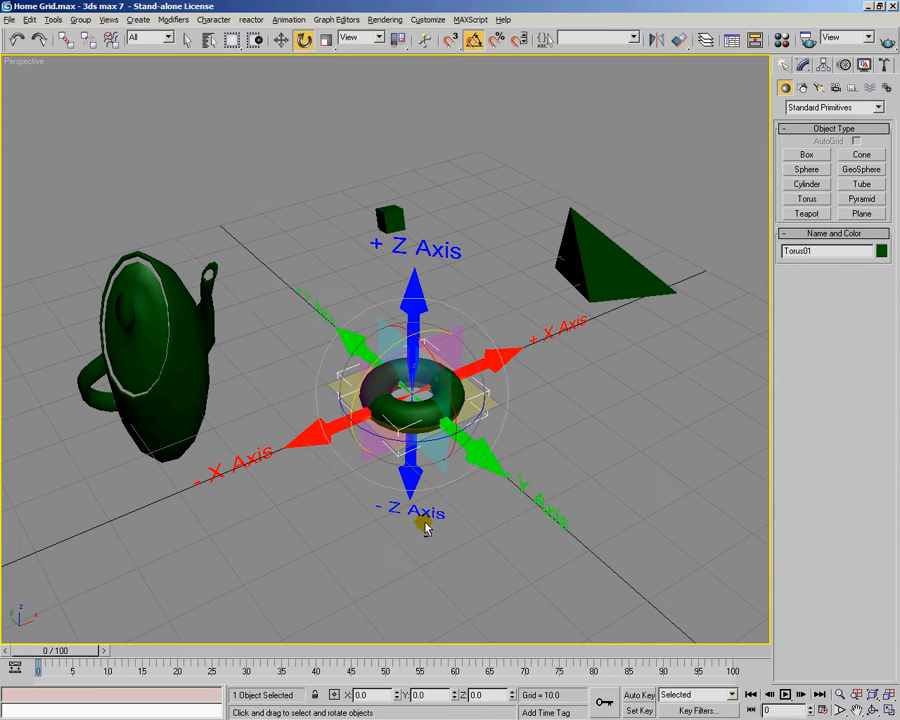
# Set the teapot's local Y scale to 100 percent in the Scale Transform Type-In.
pyautogui.click(175, 338)
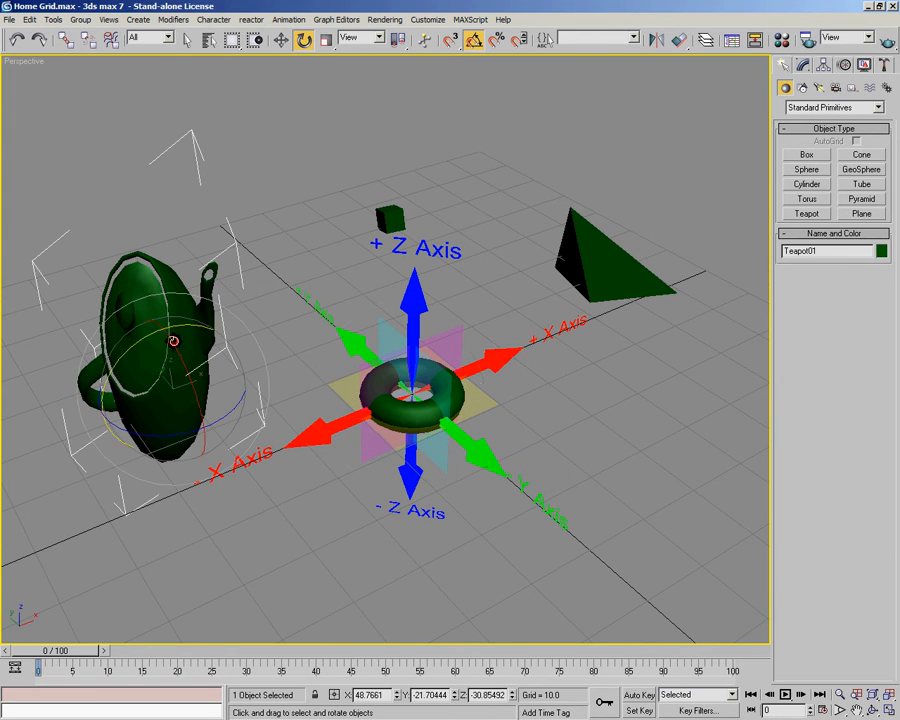
pyautogui.rightClick(327, 39)
pyautogui.doubleClick(605, 547)
pyautogui.write('1')
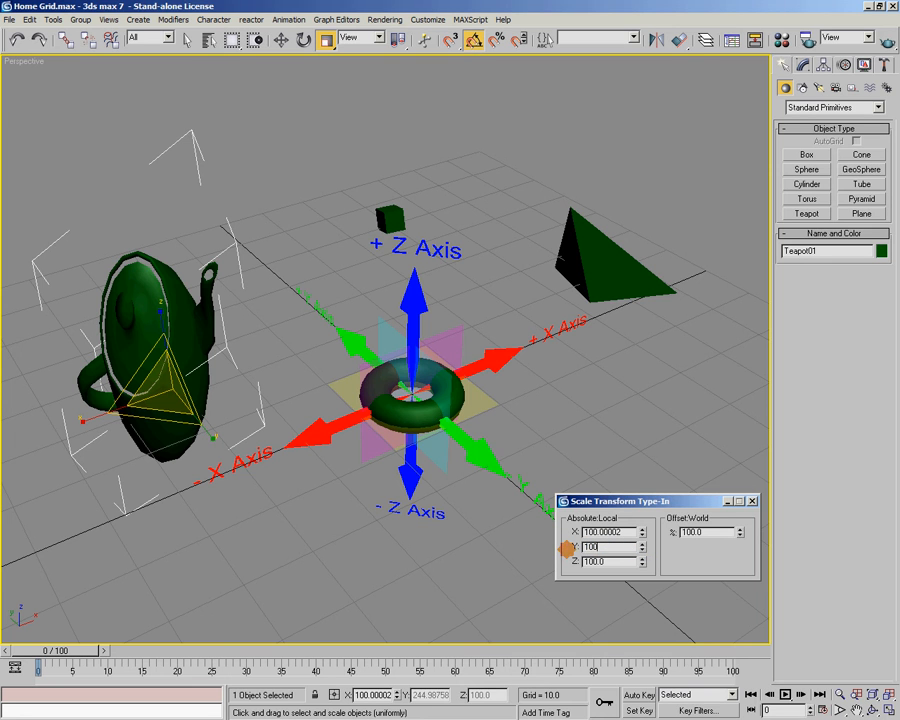
pyautogui.write('00')
pyautogui.press('Return')
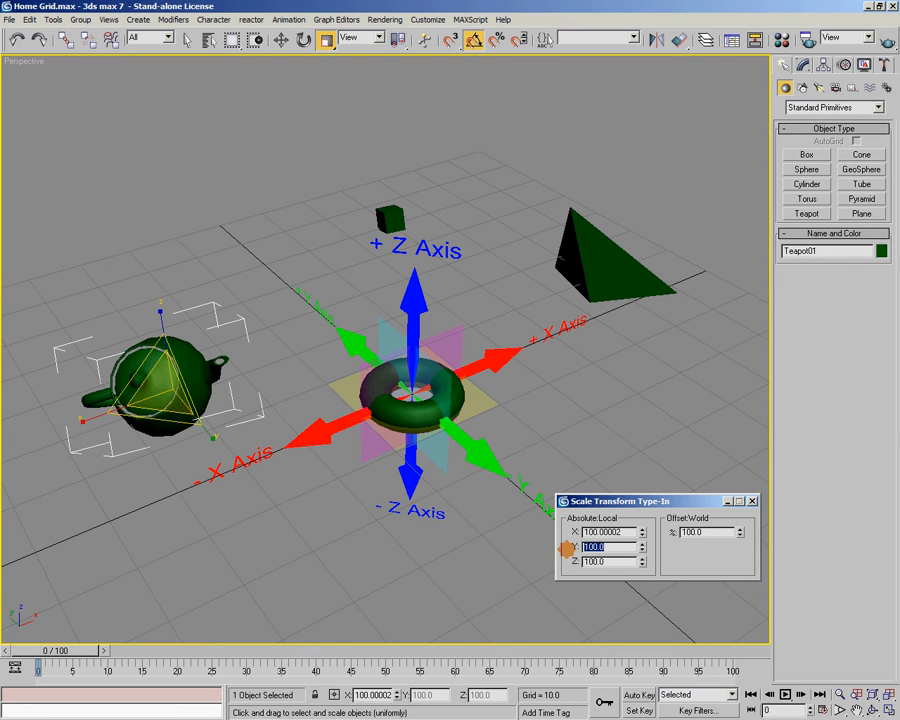
pyautogui.click(751, 501)
# Reset the teapot's X, Y and Z rotation to 0.
pyautogui.press('e')
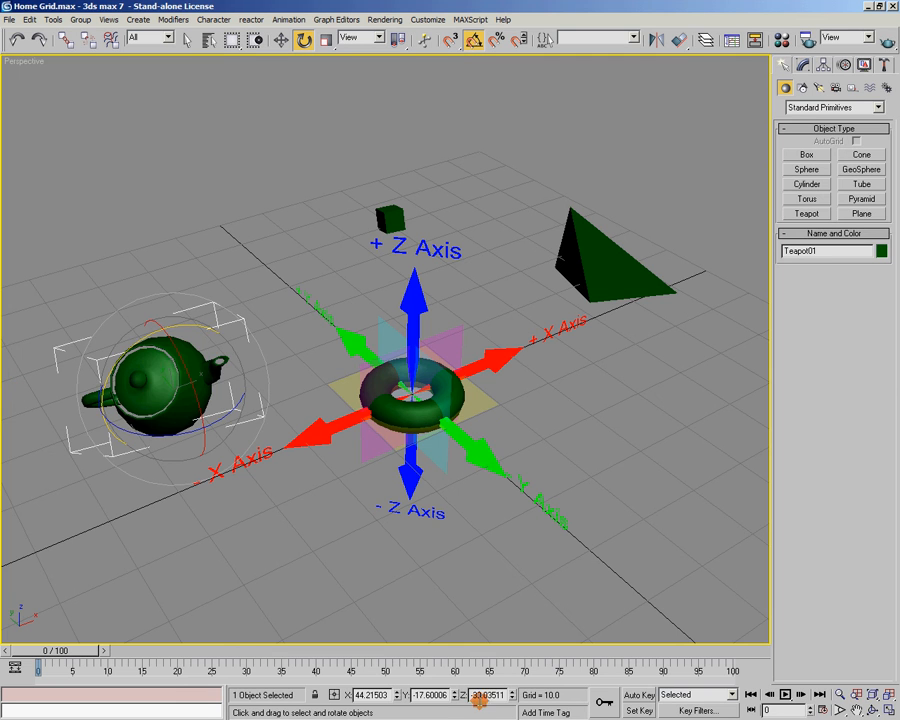
pyautogui.rightClick(396, 695)
pyautogui.rightClick(455, 695)
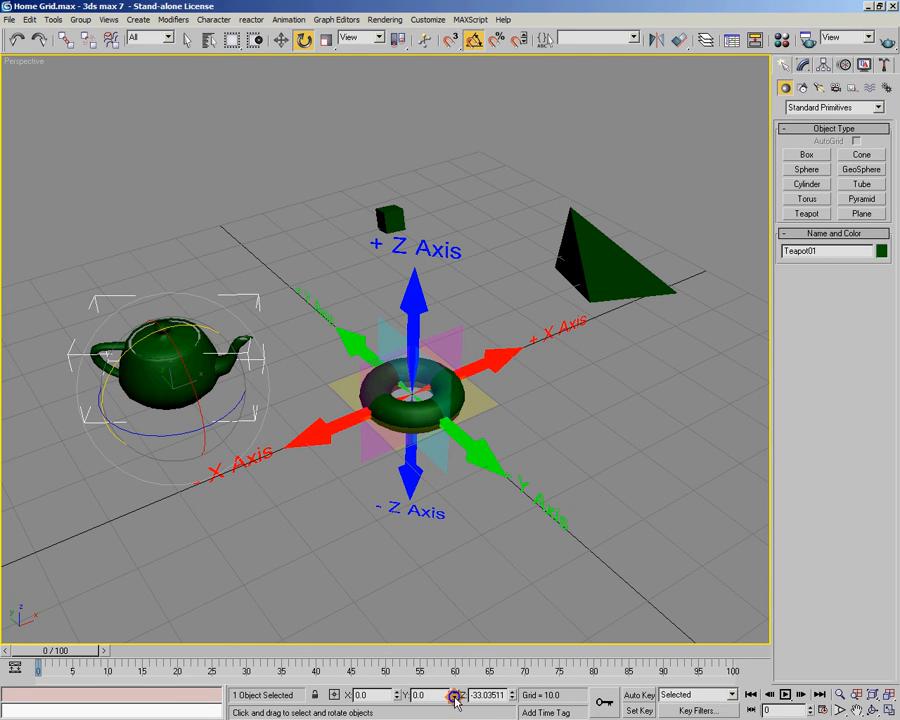
pyautogui.rightClick(511, 698)
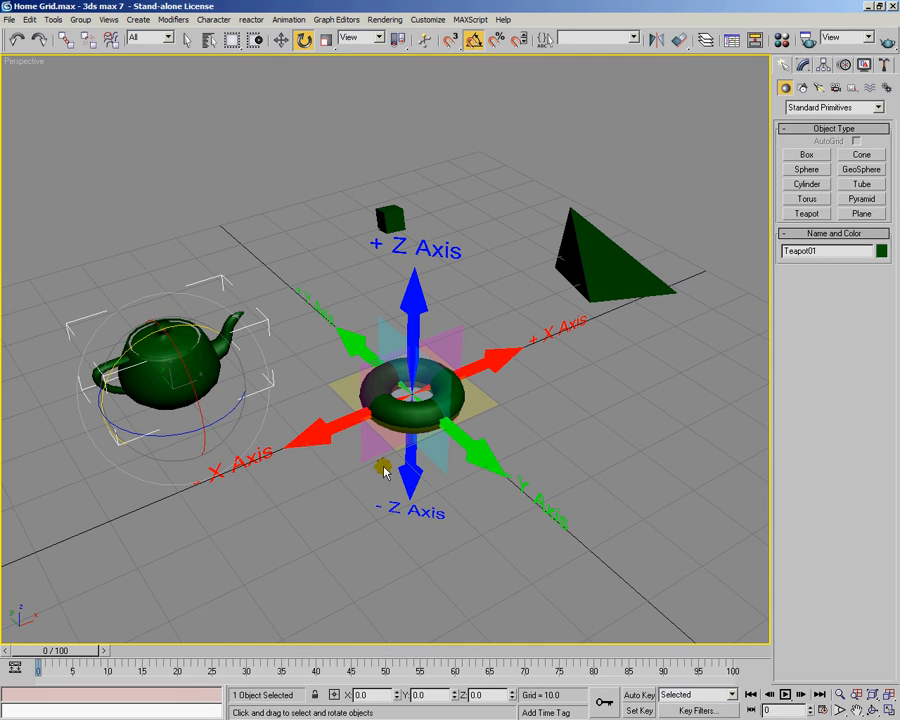
# Move the torus away from the origin to about X -14, Y 52, behind the teapot.
pyautogui.click(391, 415)
pyautogui.press('w')
pyautogui.keyDown('alt'); pyautogui.moveTo(426, 404); pyautogui.dragTo(427, 422, button='middle'); pyautogui.keyUp('alt')
pyautogui.moveTo(420, 330); pyautogui.dragTo(200, 182)
pyautogui.click(147, 231)
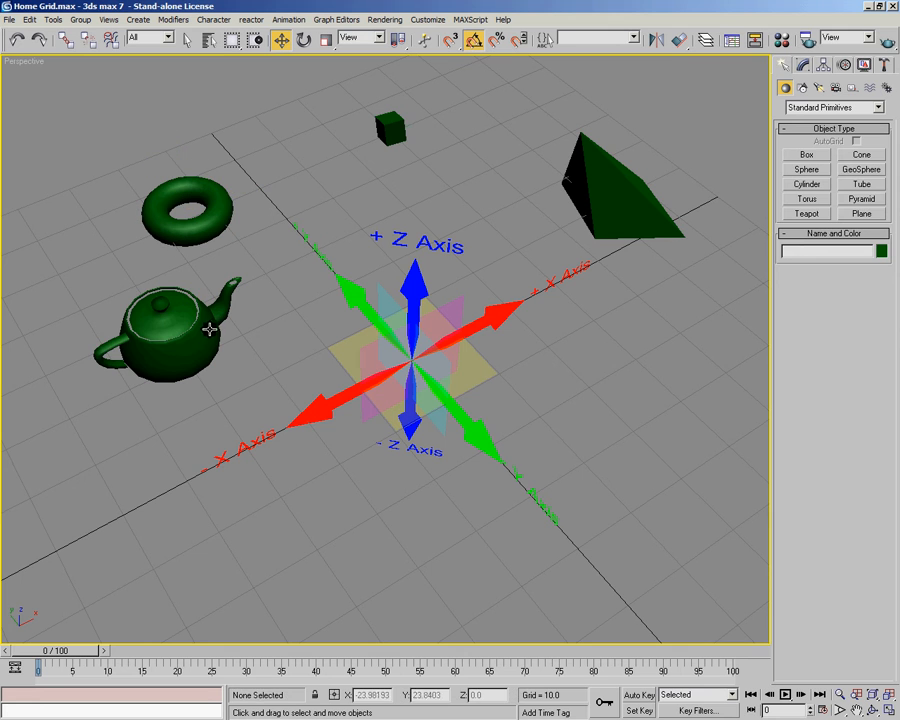
# Reset the teapot's X and Y positions to 0, and move it back out to the -X side of the grid.
pyautogui.click(209, 328)
pyautogui.rightClick(397, 694)
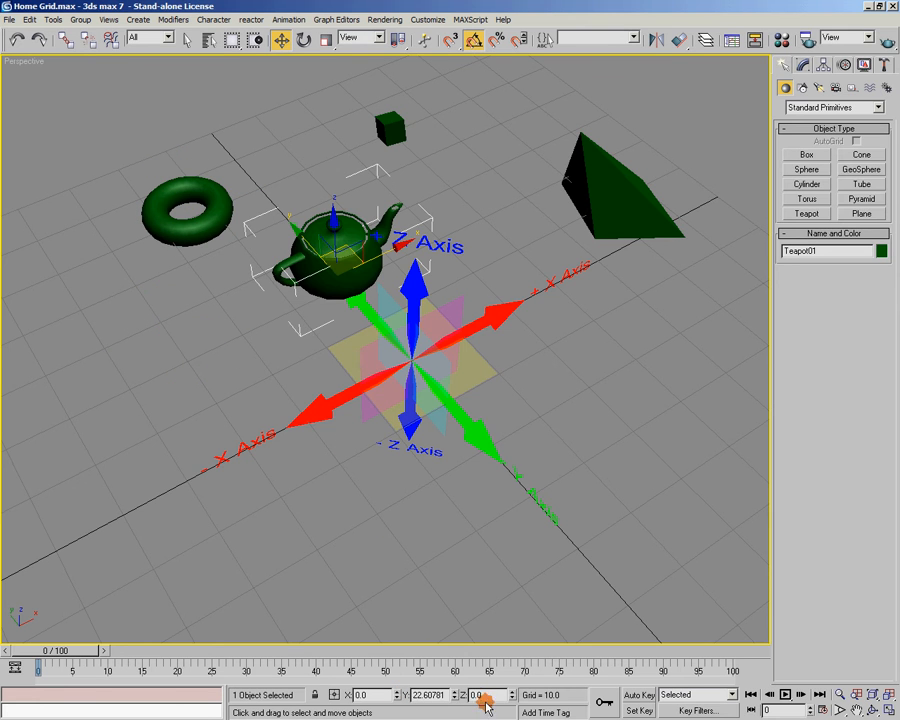
pyautogui.rightClick(455, 694)
pyautogui.moveTo(420, 332); pyautogui.dragTo(135, 355)
# Set the pyramid's local Y and Z scale to 100 percent in the Scale Transform Type-In.
pyautogui.click(625, 190)
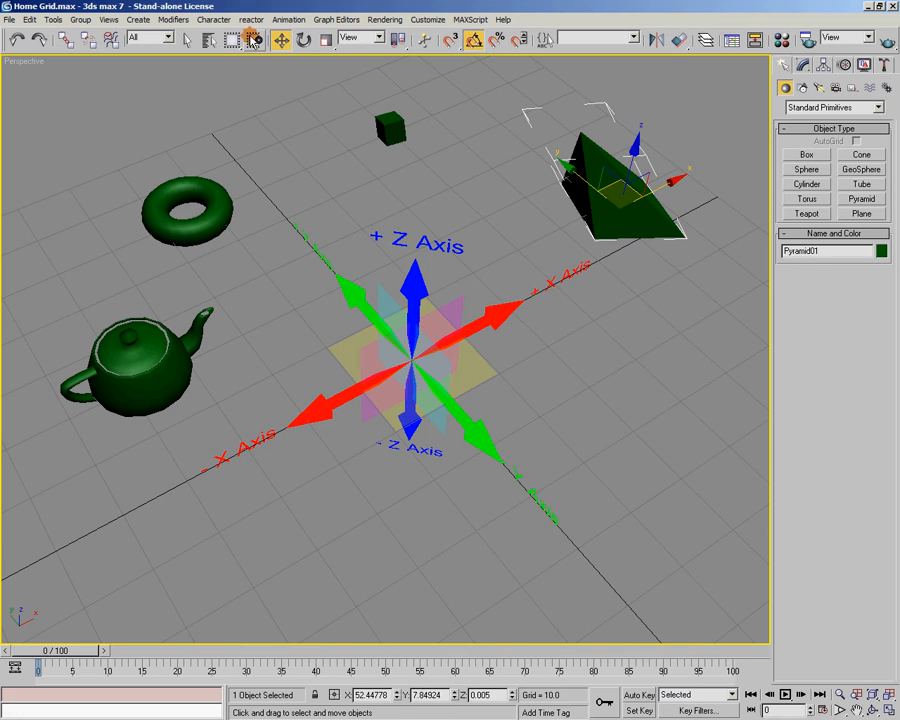
pyautogui.rightClick(327, 40)
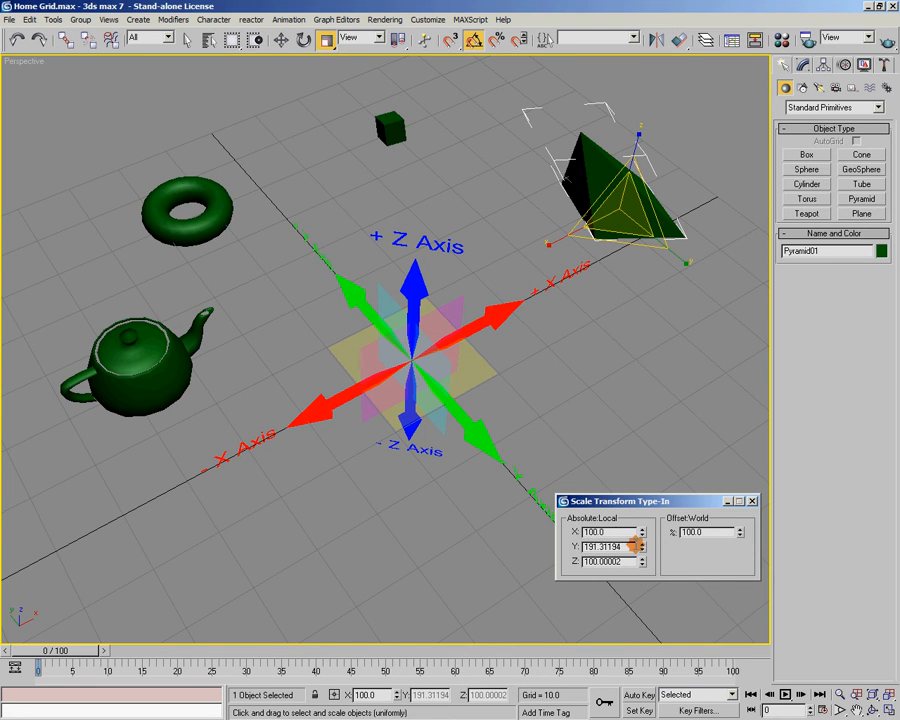
pyautogui.doubleClick(618, 544)
pyautogui.write('100')
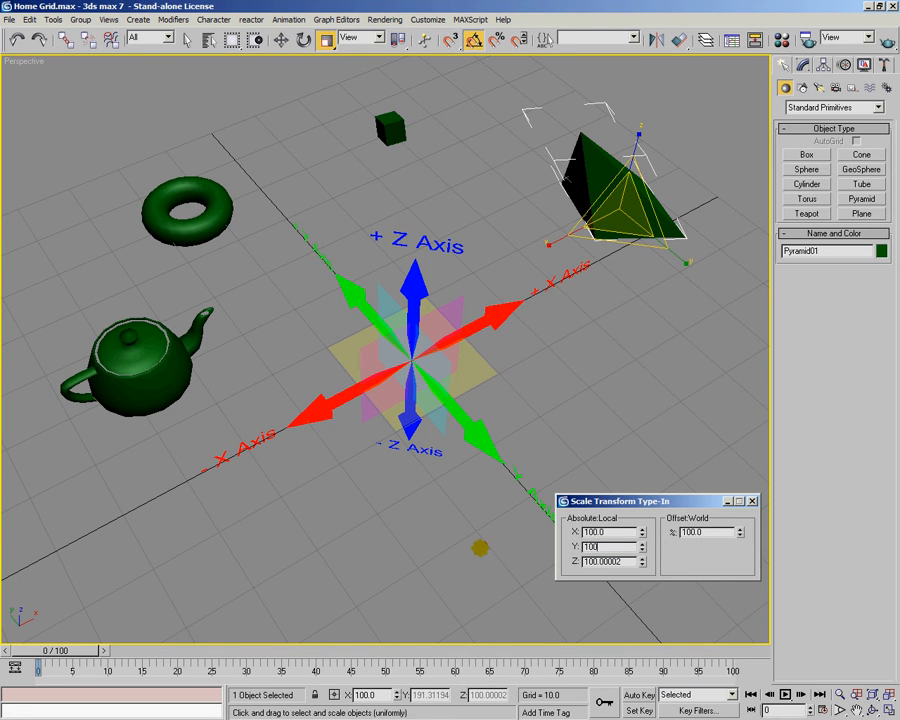
pyautogui.press('Return')
pyautogui.press('Tab')
pyautogui.write('100')
pyautogui.press('Return')
pyautogui.click(621, 389)
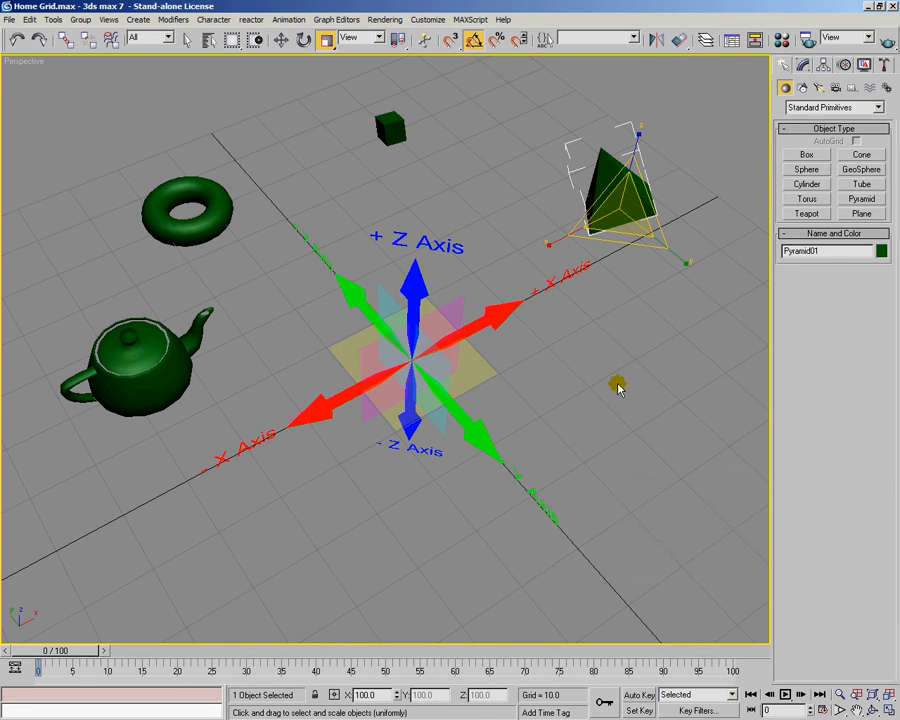
# Reset the pyramid's X, Y and Z rotation to 0.
pyautogui.press('e')
pyautogui.rightClick(397, 696)
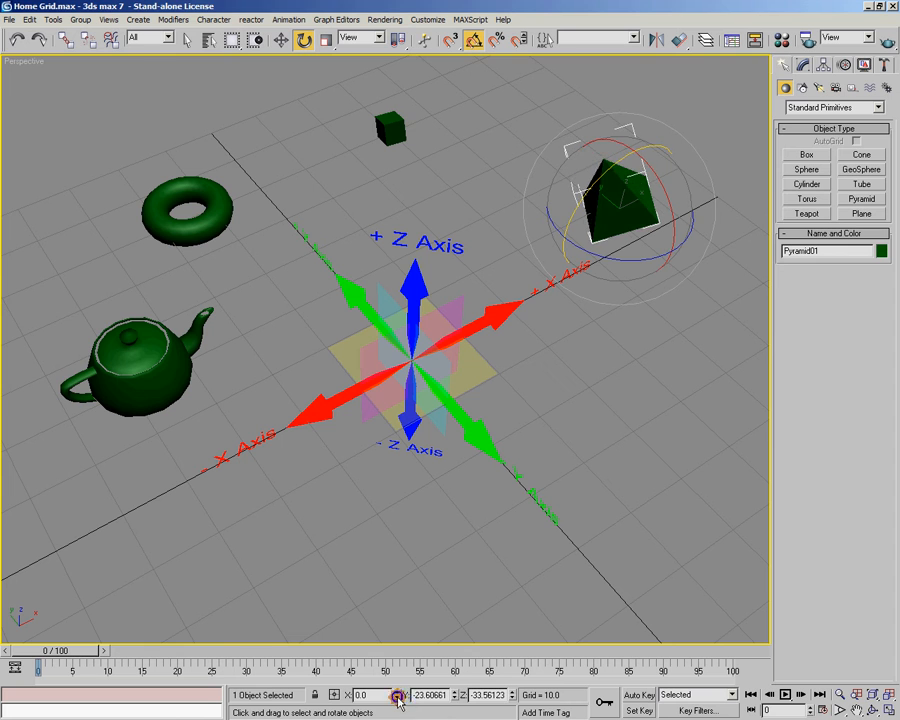
pyautogui.rightClick(455, 695)
pyautogui.rightClick(511, 695)
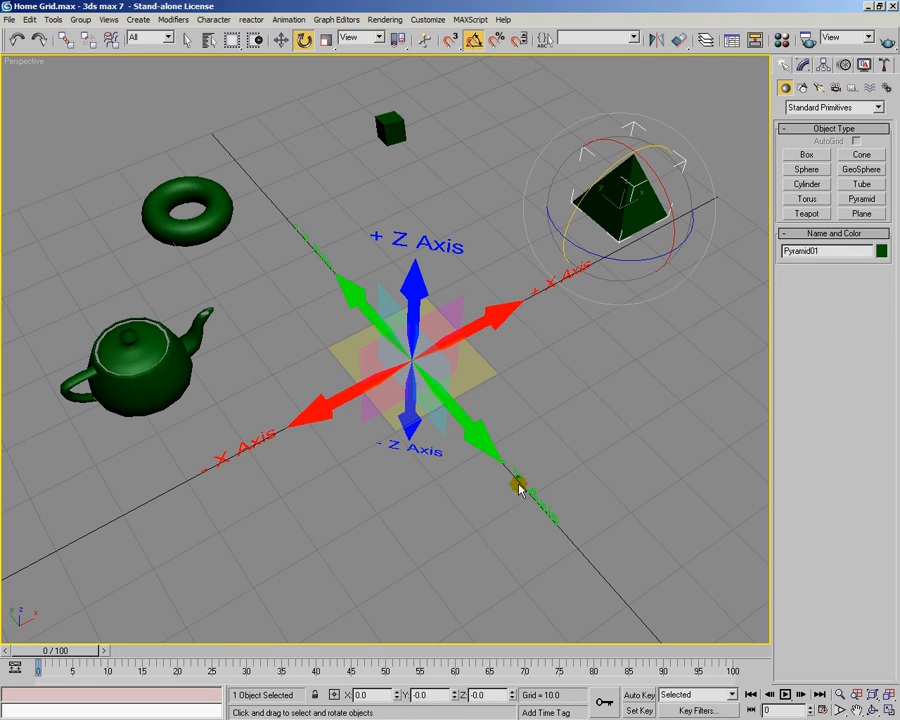
# Reset the pyramid's X, Y and Z positions to 0 to place it at the world origin.
pyautogui.press('w')
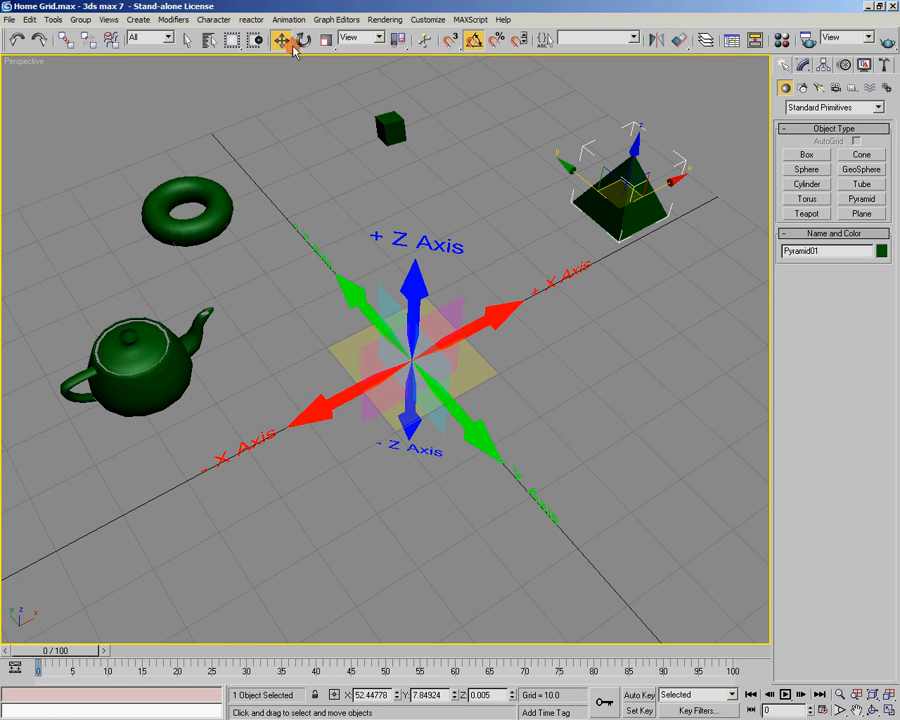
pyautogui.rightClick(396, 694)
pyautogui.rightClick(455, 694)
pyautogui.rightClick(501, 694)
pyautogui.keyDown('alt'); pyautogui.moveTo(404, 526); pyautogui.dragTo(317, 537, button='middle'); pyautogui.keyUp('alt')
# Move the pyramid along the grid away from the origin to about X 43, Y 14.
pyautogui.moveTo(499, 413); pyautogui.dragTo(683, 441)
pyautogui.keyDown('alt'); pyautogui.moveTo(340, 520); pyautogui.dragTo(393, 532, button='middle'); pyautogui.keyUp('alt')
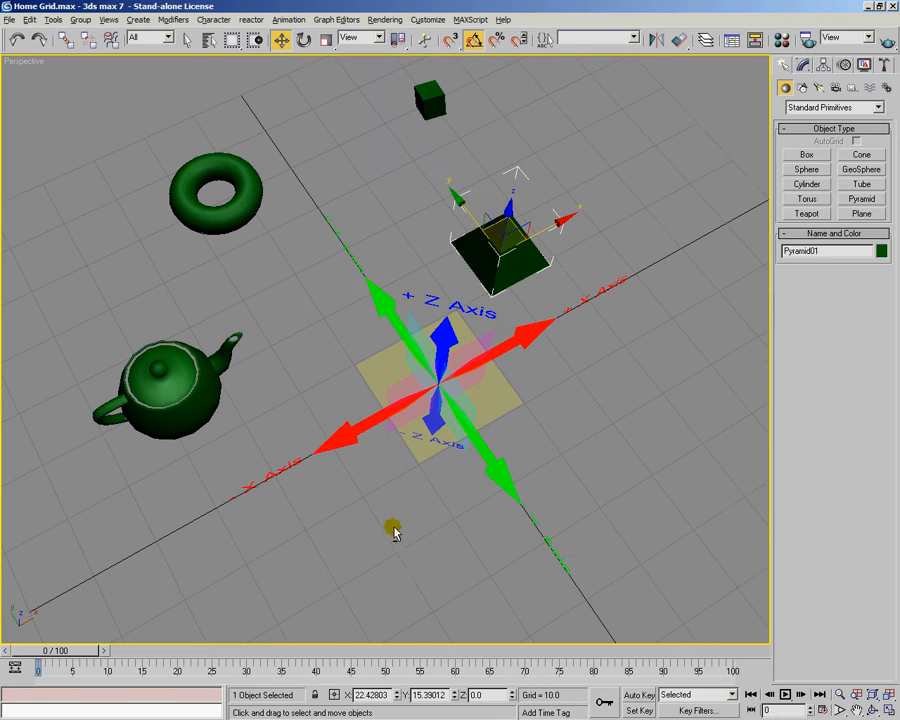
pyautogui.moveTo(508, 222); pyautogui.dragTo(615, 173)
pyautogui.keyDown('alt'); pyautogui.moveTo(548, 307); pyautogui.dragTo(480, 337, button='middle'); pyautogui.keyUp('alt')
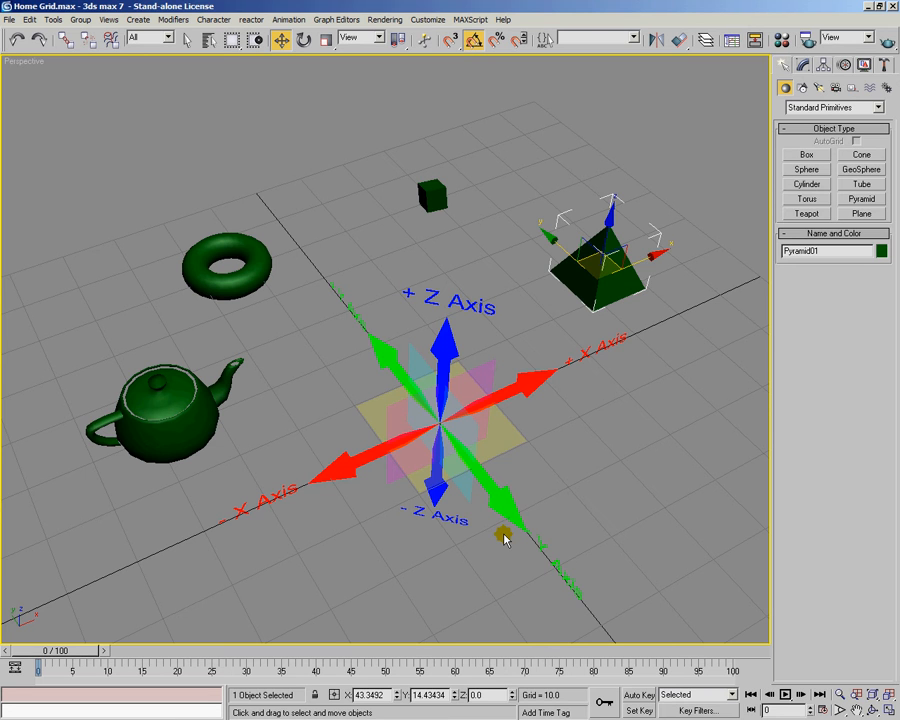
# Select the torus and examine how the primitives sit relative to the world origin from several viewpoints.
pyautogui.click(232, 248)
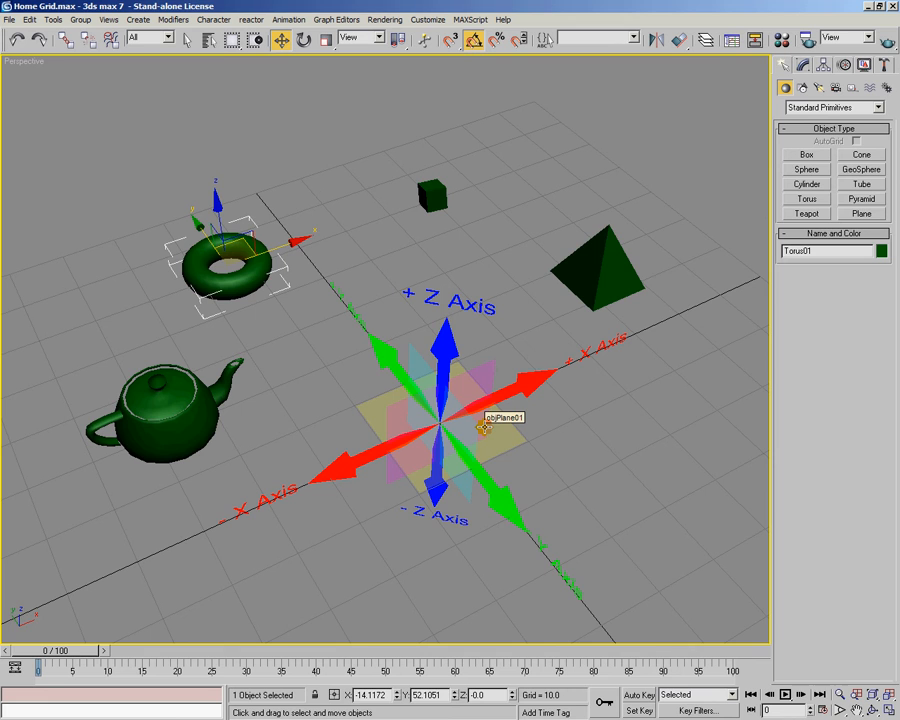
pyautogui.keyDown('alt'); pyautogui.moveTo(346, 430); pyautogui.dragTo(420, 495, button='middle'); pyautogui.keyUp('alt')
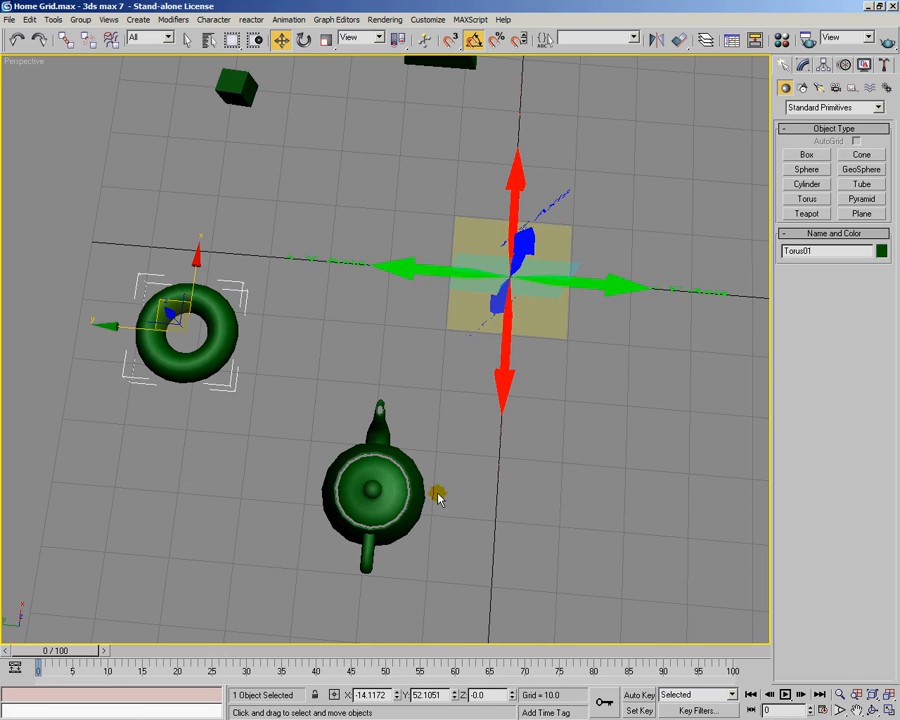
pyautogui.keyDown('alt'); pyautogui.moveTo(205, 365); pyautogui.dragTo(423, 487, button='middle'); pyautogui.keyUp('alt')
pyautogui.keyDown('alt'); pyautogui.moveTo(585, 474); pyautogui.dragTo(478, 333, button='middle'); pyautogui.keyUp('alt')
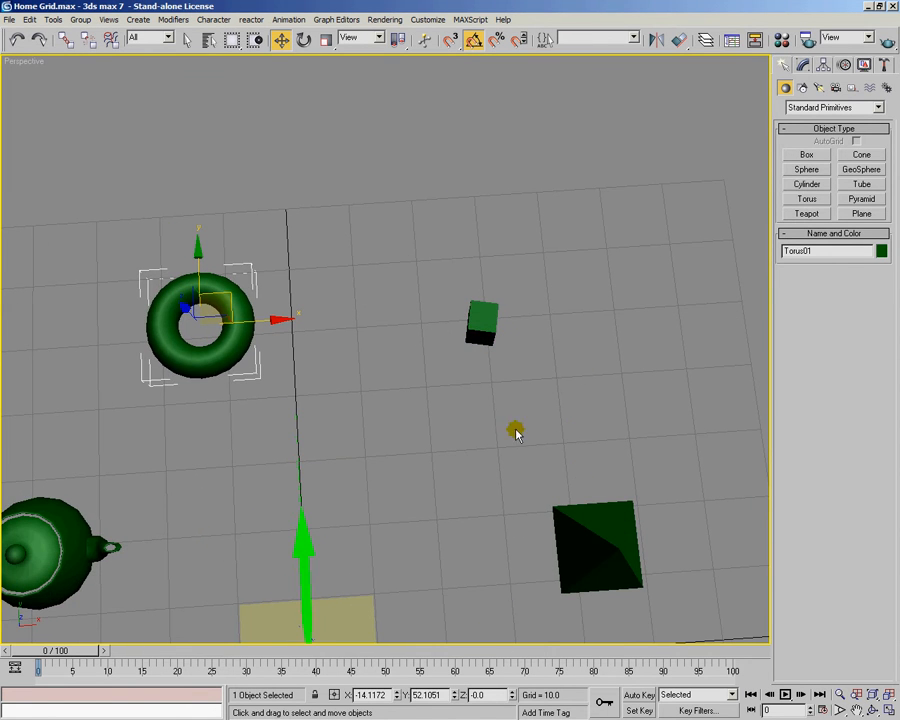
pyautogui.keyDown('alt'); pyautogui.moveTo(443, 430); pyautogui.dragTo(396, 484, button='middle'); pyautogui.keyUp('alt')
pyautogui.scroll(5, 396, 484)
pyautogui.keyDown('alt'); pyautogui.moveTo(683, 416); pyautogui.dragTo(352, 428, button='middle'); pyautogui.keyUp('alt')
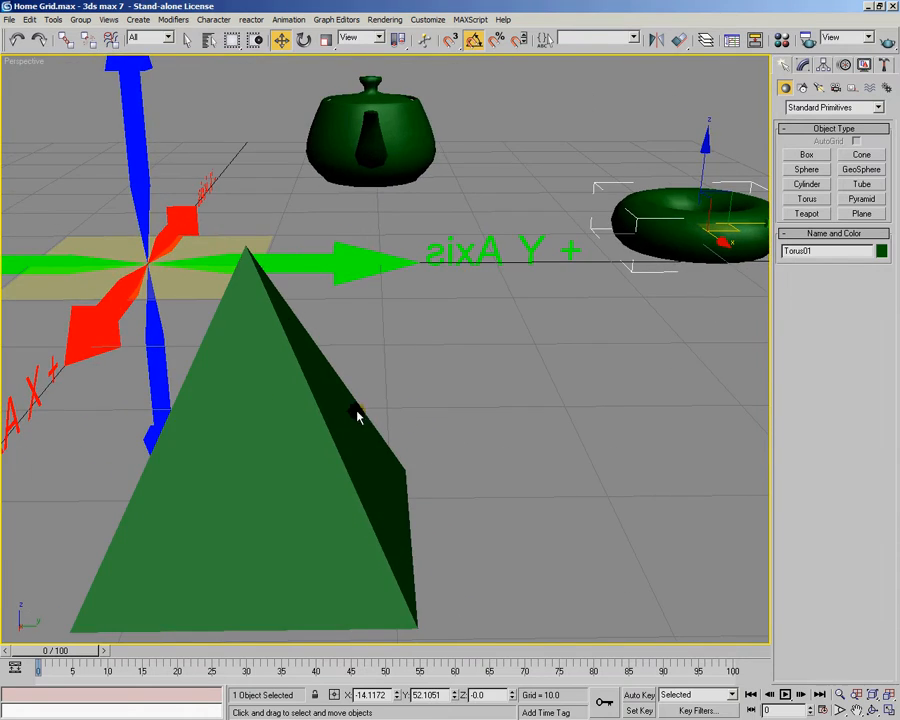
pyautogui.keyDown('alt'); pyautogui.moveTo(317, 295); pyautogui.dragTo(410, 350, button='middle'); pyautogui.keyUp('alt')
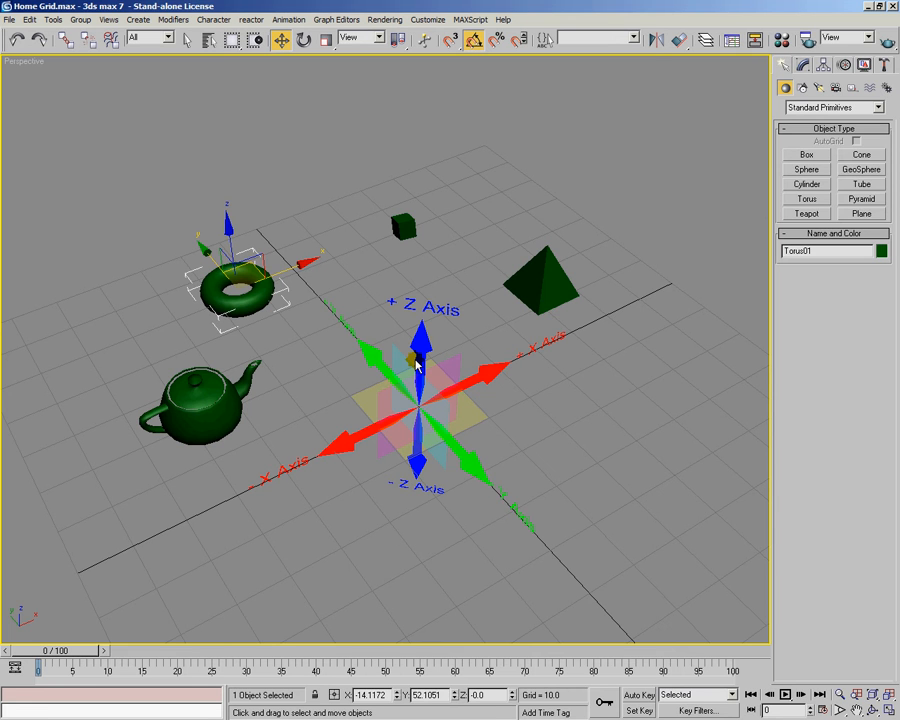
# Select the teapot and rotate it freely to about X -4, Y 33, Z 22 degrees.
pyautogui.press('e')
pyautogui.click(229, 450)
pyautogui.click(195, 436)
pyautogui.moveTo(195, 436); pyautogui.dragTo(343, 517)
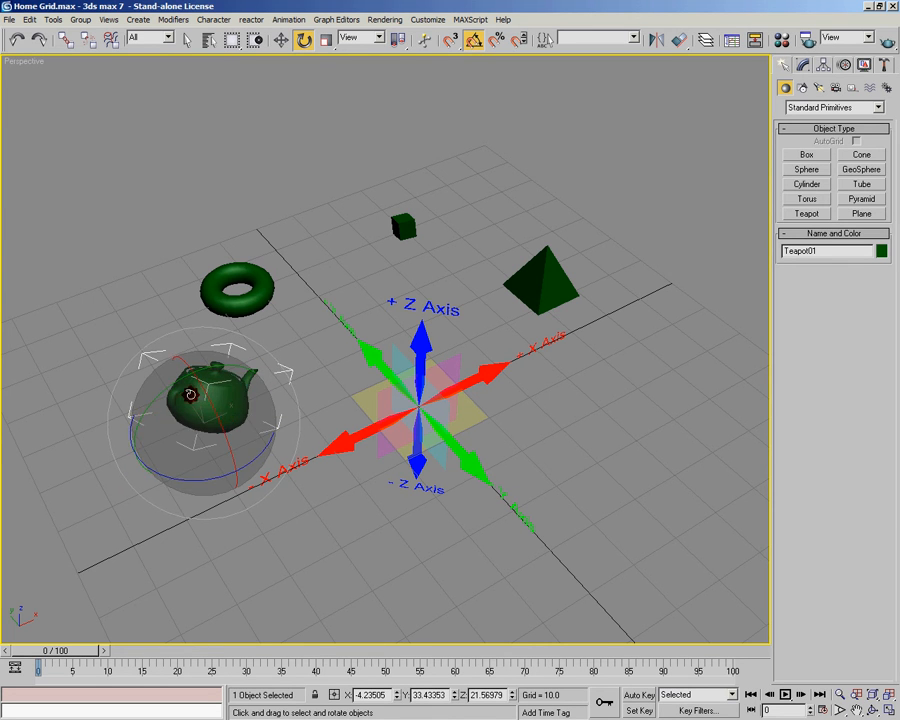
# Set the reference coordinate system to Local for both rotating and moving the teapot.
pyautogui.click(378, 40)
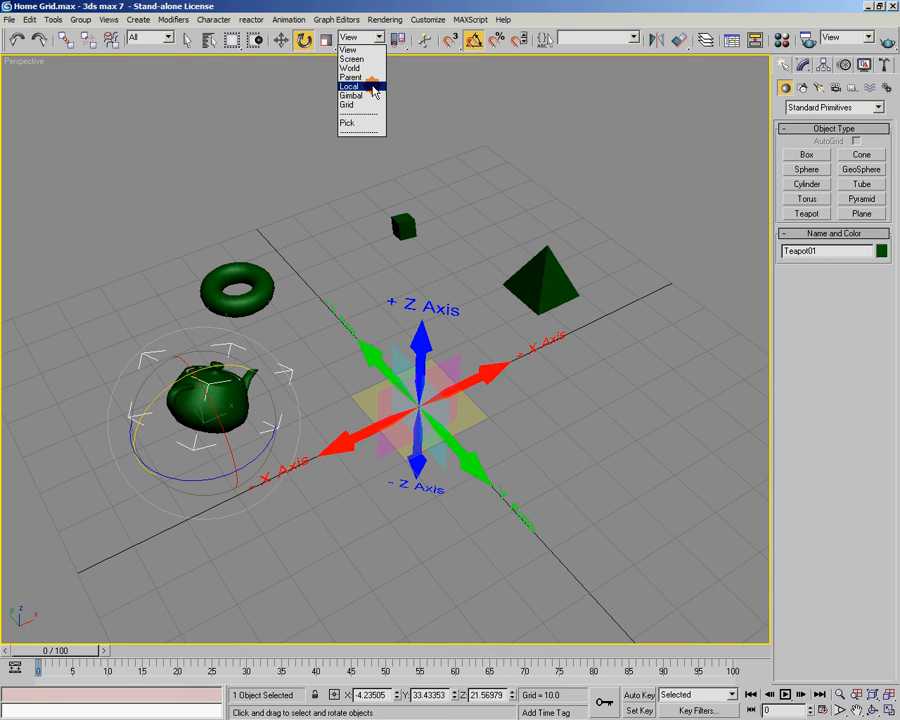
pyautogui.click(373, 87)
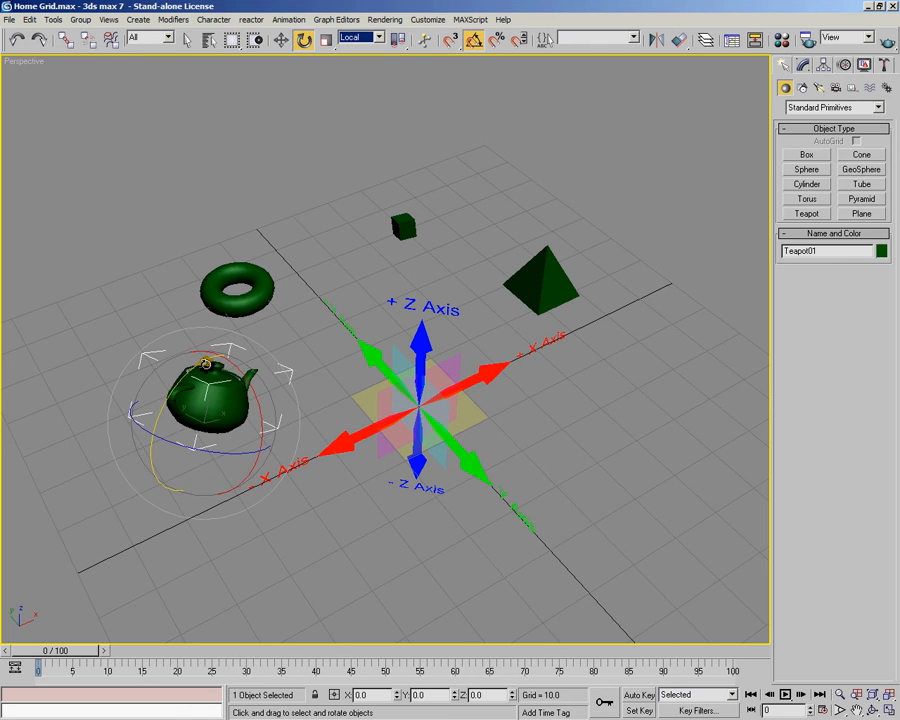
pyautogui.press('w')
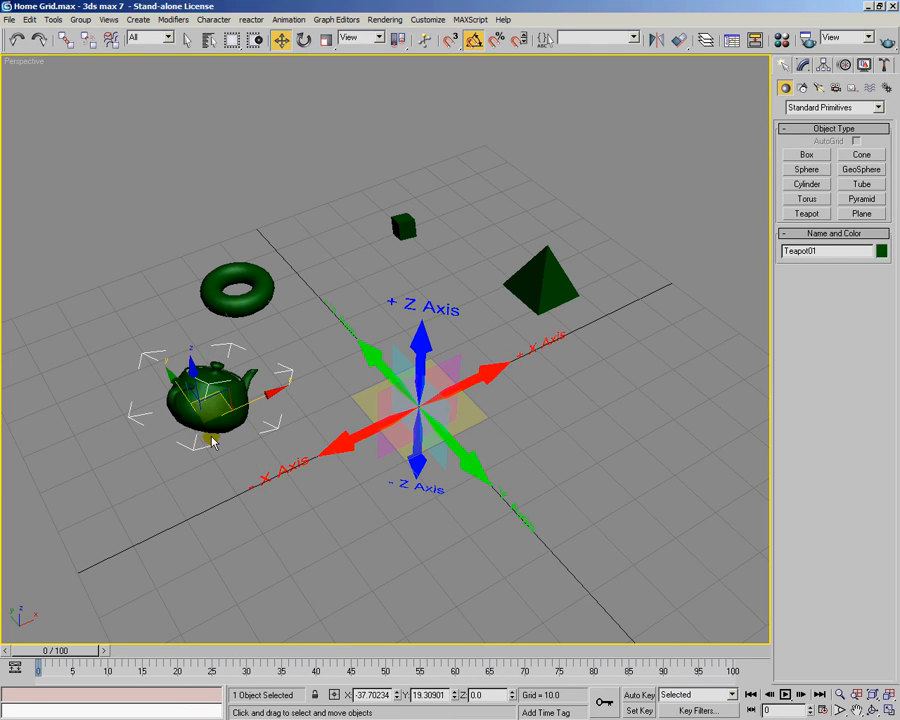
pyautogui.click(365, 37)
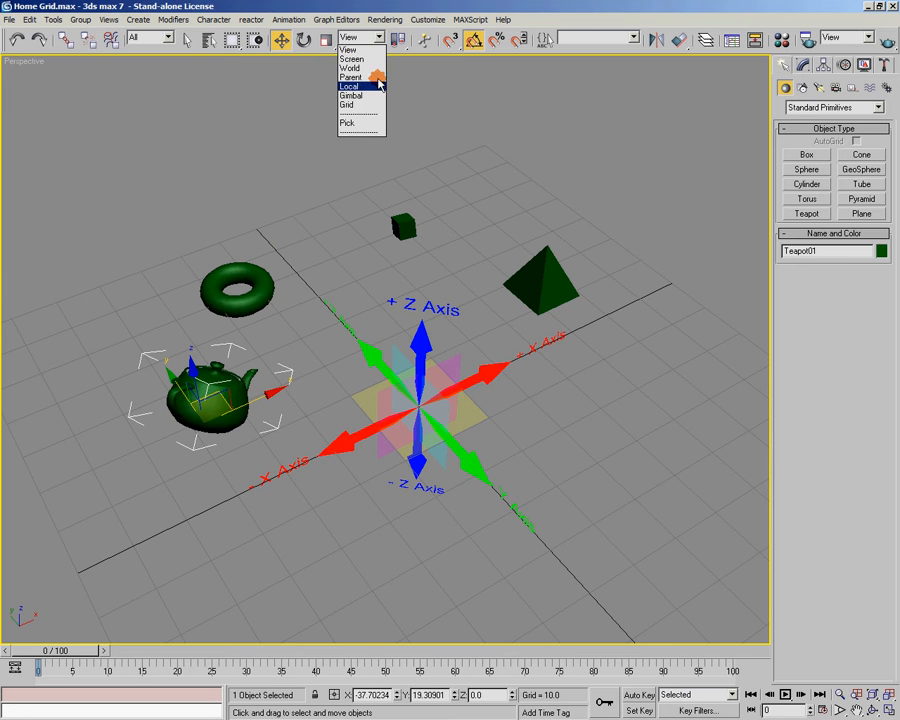
pyautogui.click(373, 88)
pyautogui.keyDown('alt'); pyautogui.moveTo(300, 300); pyautogui.dragTo(215, 440, button='middle'); pyautogui.keyUp('alt')
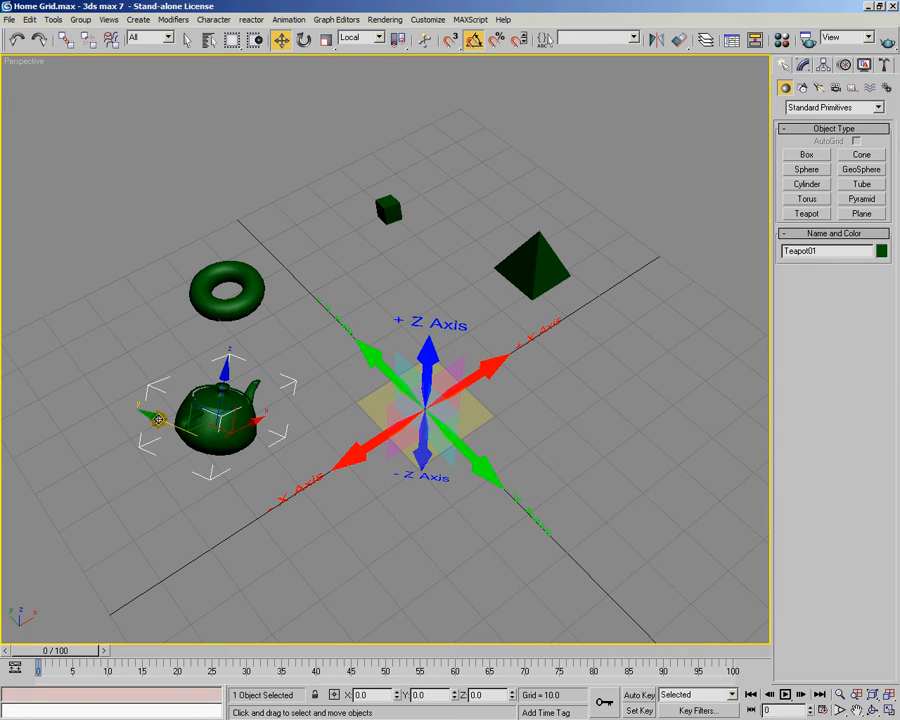
pyautogui.keyDown('alt'); pyautogui.moveTo(268, 424); pyautogui.dragTo(313, 465, button='middle'); pyautogui.keyUp('alt')
# Rotate the teapot using its local axes and return to the Move tool.
pyautogui.press('e')
pyautogui.moveTo(255, 466); pyautogui.dragTo(372, 457)
pyautogui.press('w')
pyautogui.keyDown('alt'); pyautogui.moveTo(302, 460); pyautogui.dragTo(376, 474, button='middle'); pyautogui.keyUp('alt')
pyautogui.scroll(2, 406, 476)
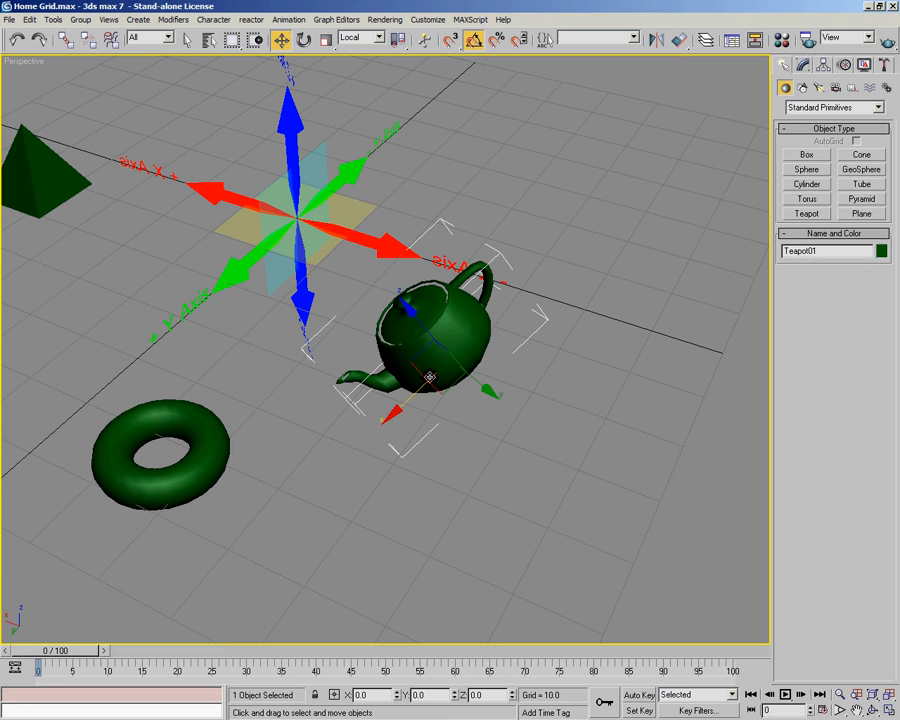
# Rotate the teapot slightly about its local X axis and examine its rotation axes up close.
pyautogui.press('e')
pyautogui.keyDown('alt'); pyautogui.moveTo(430, 377); pyautogui.dragTo(510, 372, button='middle'); pyautogui.keyUp('alt')
pyautogui.scroll(3, 516, 366)
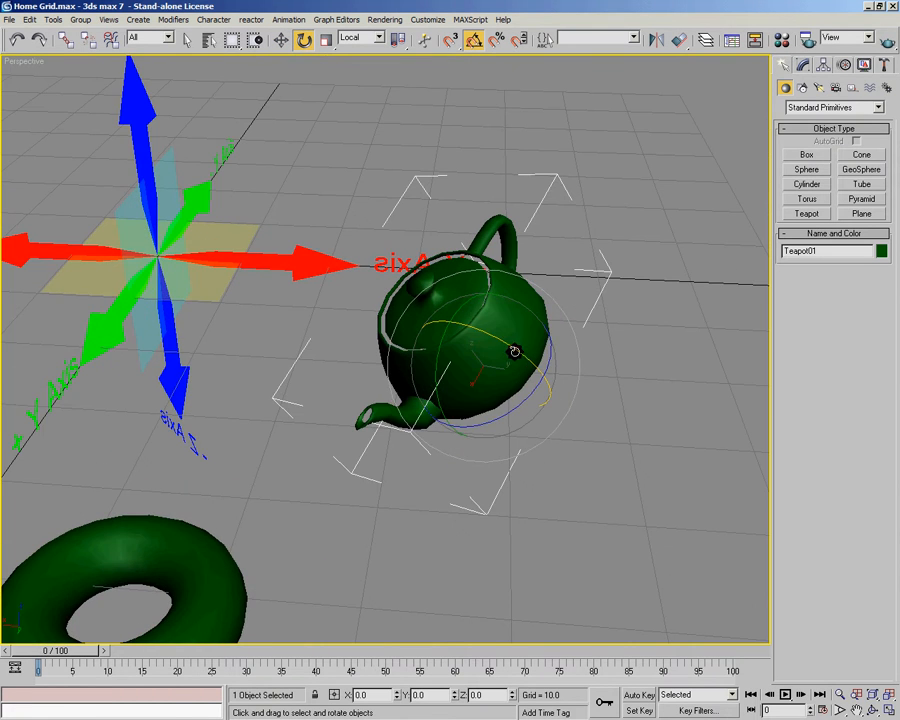
pyautogui.moveTo(510, 344); pyautogui.dragTo(482, 329)
pyautogui.keyDown('alt'); pyautogui.moveTo(547, 348); pyautogui.dragTo(530, 352, button='middle'); pyautogui.keyUp('alt')
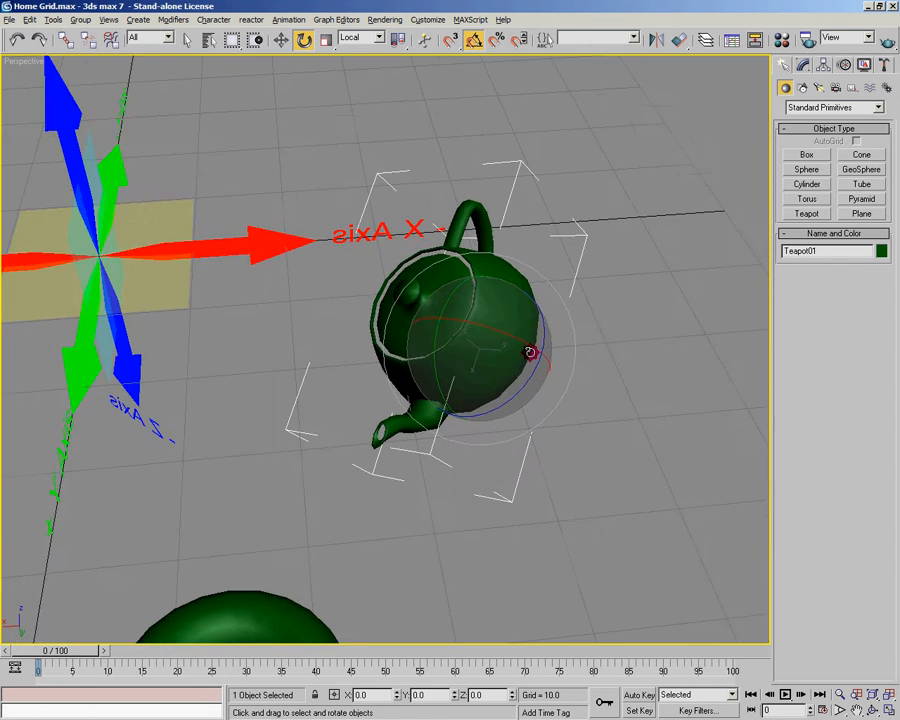
pyautogui.keyDown('alt'); pyautogui.moveTo(519, 403); pyautogui.dragTo(484, 412, button='middle'); pyautogui.keyUp('alt')
pyautogui.scroll(5, 460, 414)
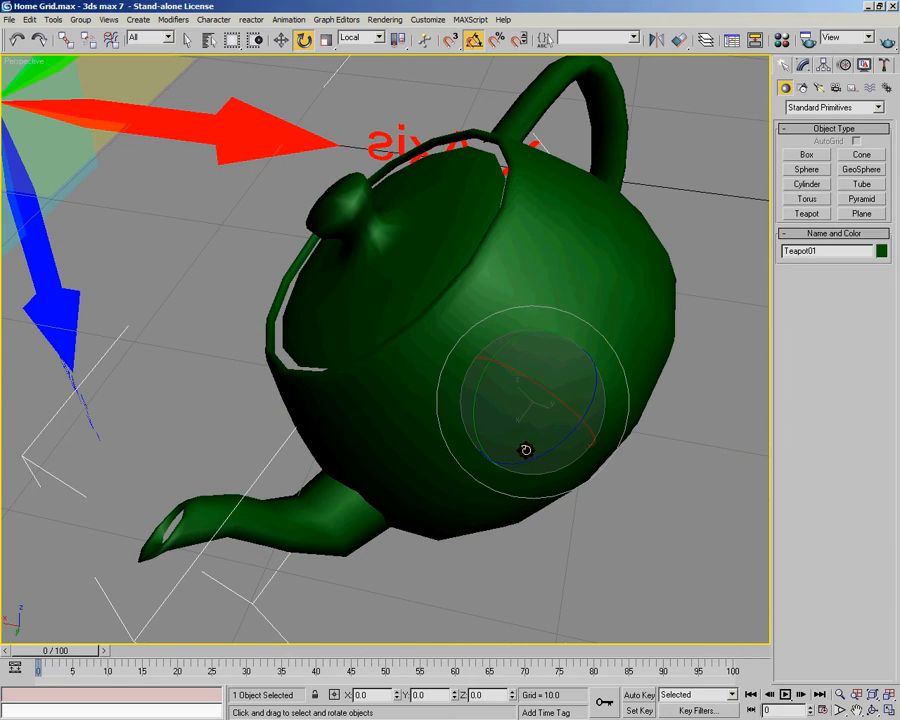
pyautogui.keyDown('alt'); pyautogui.moveTo(544, 393); pyautogui.dragTo(407, 365, button='middle'); pyautogui.keyUp('alt')
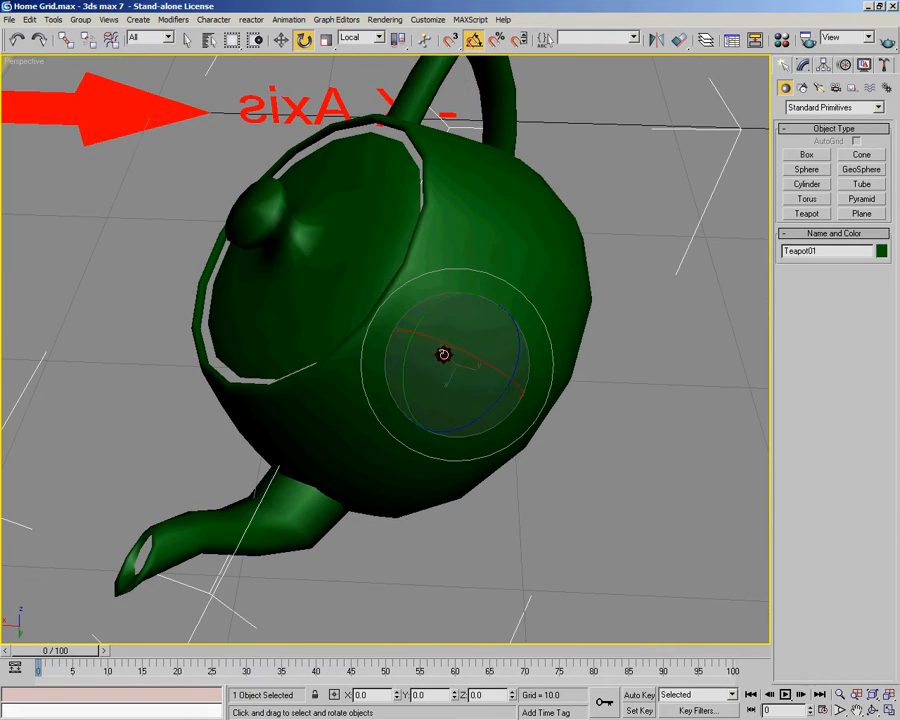
pyautogui.moveTo(472, 352)
pyautogui.keyDown('alt'); pyautogui.mouseDown(button='middle')
pyautogui.moveTo(392, 376)
pyautogui.moveTo(534, 410)
pyautogui.moveTo(463, 347)
pyautogui.mouseUp(button='middle'); pyautogui.keyUp('alt')
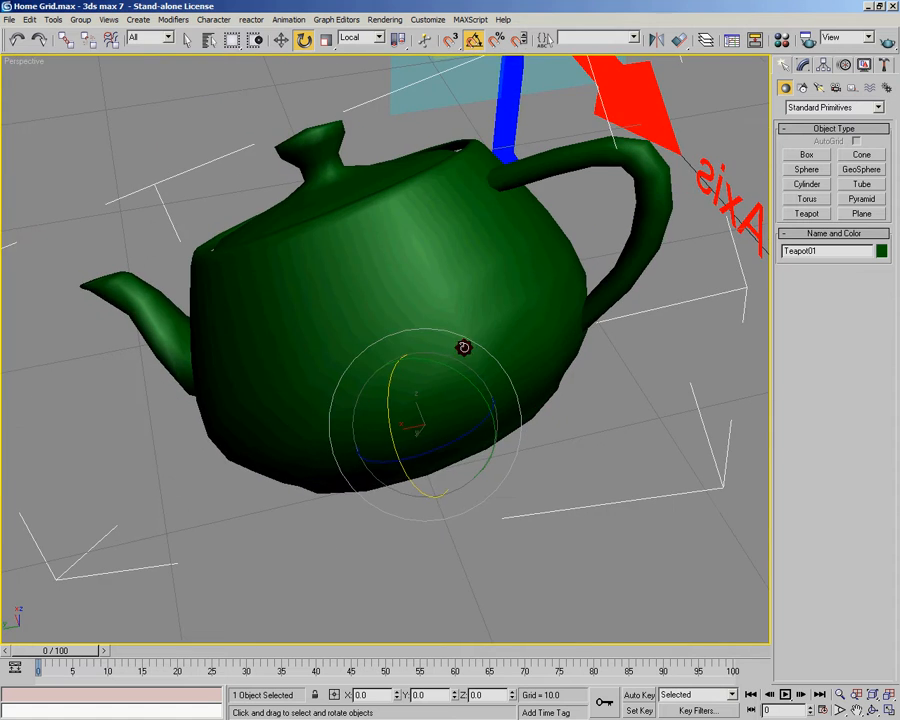
pyautogui.keyDown('alt'); pyautogui.moveTo(448, 285); pyautogui.dragTo(429, 393, button='middle'); pyautogui.keyUp('alt')
pyautogui.scroll(-4, 368, 297)
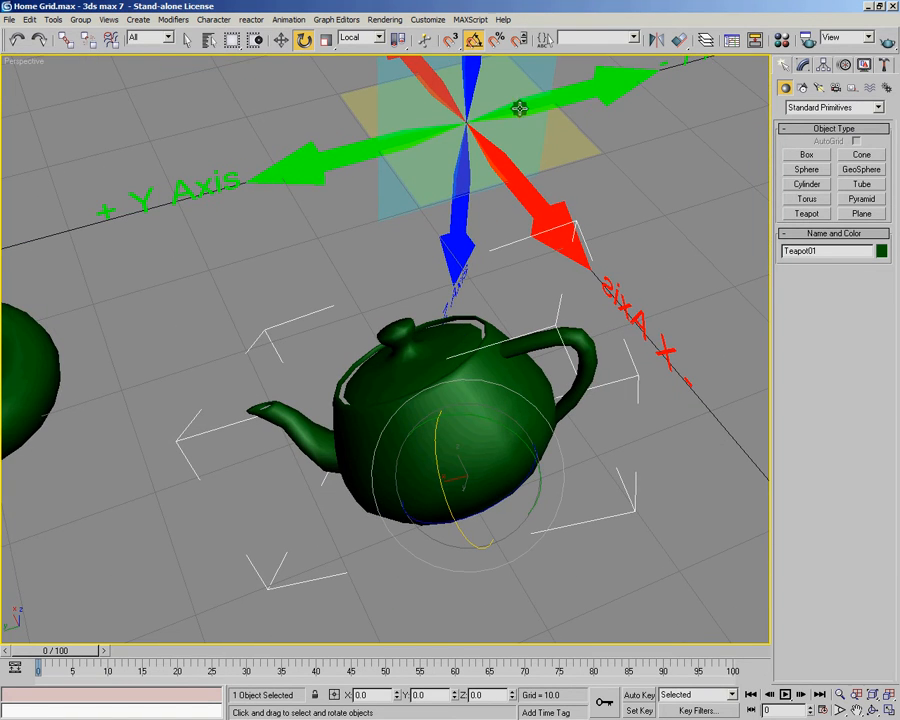
# Rotate the teapot freely in several directions with the Local coordinate system.
pyautogui.keyDown('alt'); pyautogui.moveTo(496, 402); pyautogui.dragTo(481, 443, button='middle'); pyautogui.keyUp('alt')
pyautogui.moveTo(462, 440); pyautogui.dragTo(469, 520)
pyautogui.rightClick(462, 422)
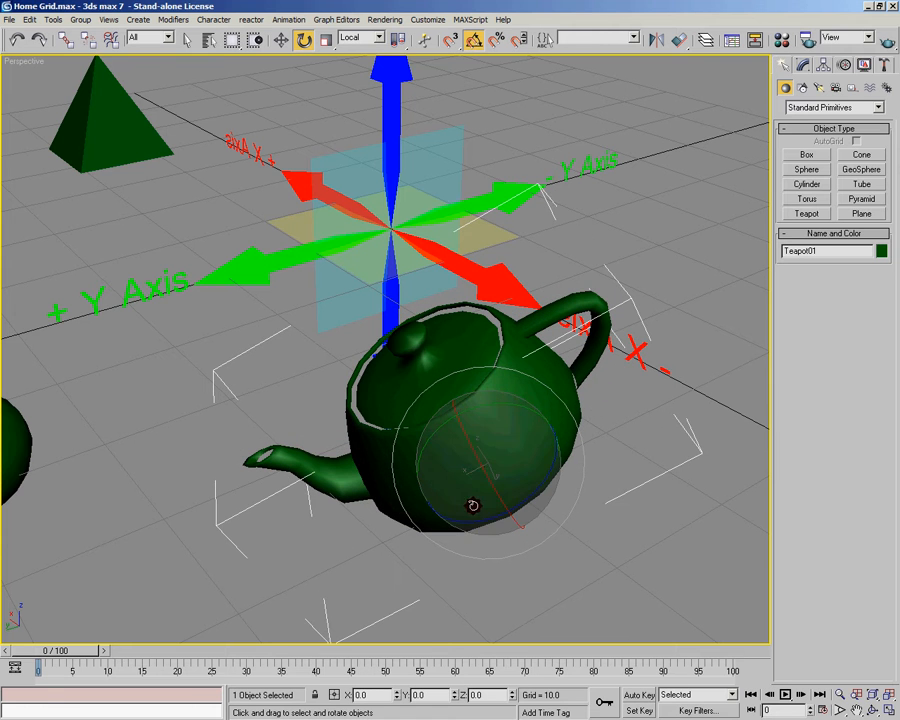
pyautogui.moveTo(476, 456)
pyautogui.mouseDown()
pyautogui.moveTo(458, 418)
pyautogui.moveTo(473, 479)
pyautogui.mouseUp()
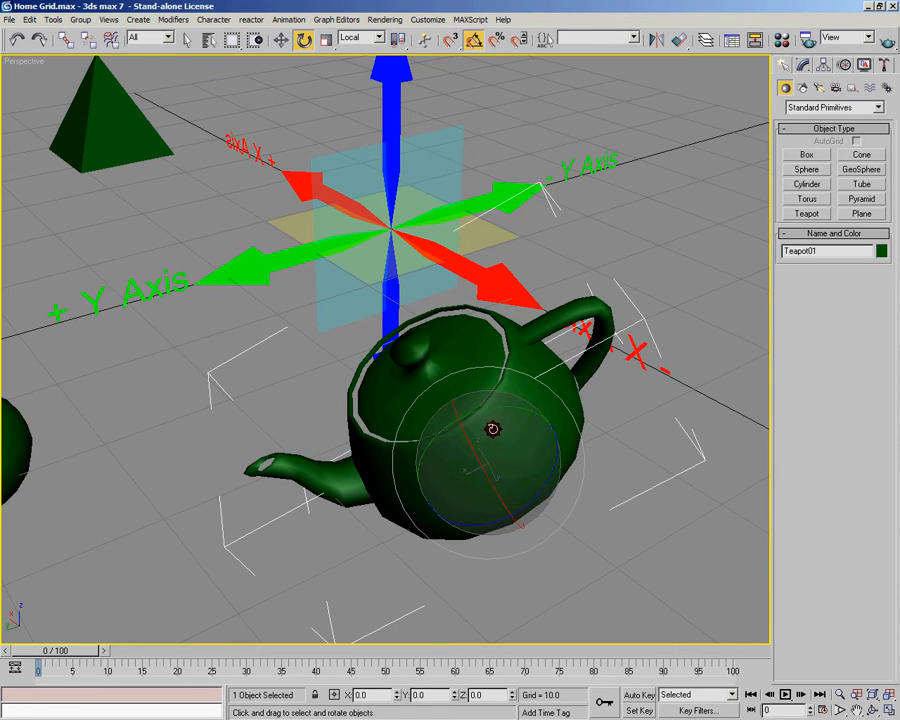
pyautogui.moveTo(497, 409); pyautogui.dragTo(430, 398)
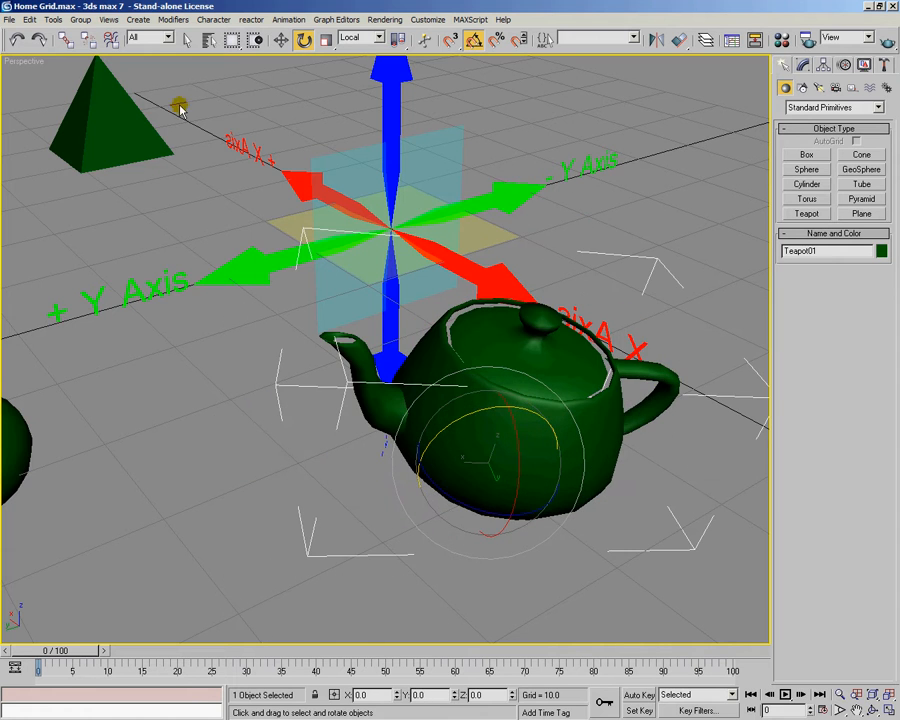
# Tilt the teapot further by rotating it about its local X axis.
pyautogui.keyDown('alt'); pyautogui.moveTo(392, 362); pyautogui.dragTo(517, 374, button='middle'); pyautogui.keyUp('alt')
pyautogui.moveTo(521, 343); pyautogui.dragTo(516, 368)
pyautogui.keyDown('alt'); pyautogui.moveTo(516, 368); pyautogui.dragTo(459, 455, button='middle'); pyautogui.keyUp('alt')
pyautogui.scroll(-3, 452, 397)
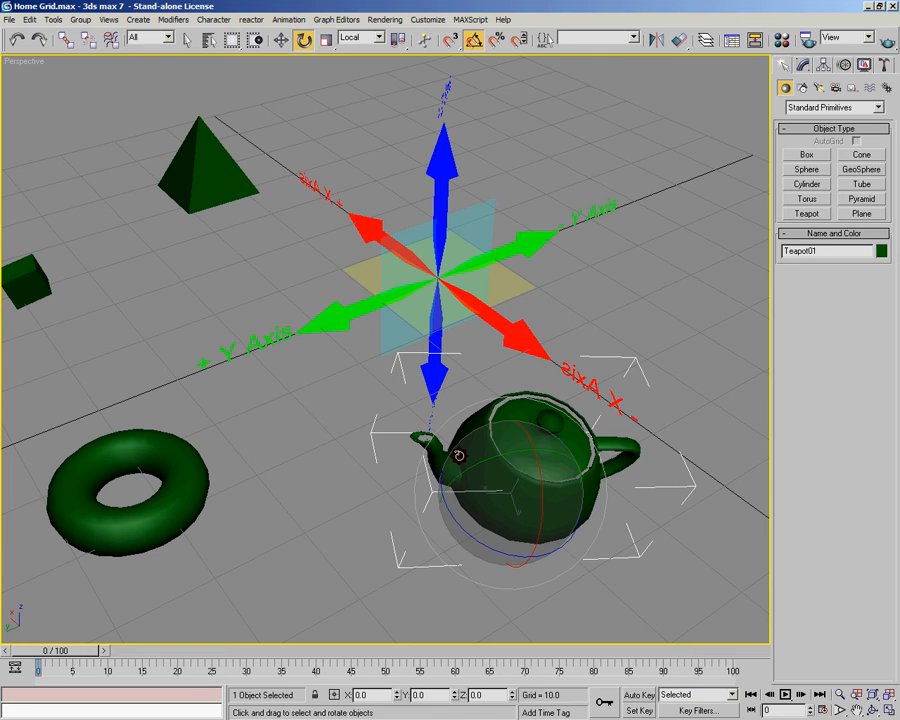
pyautogui.keyDown('alt'); pyautogui.moveTo(458, 455); pyautogui.dragTo(576, 468, button='middle'); pyautogui.keyUp('alt')
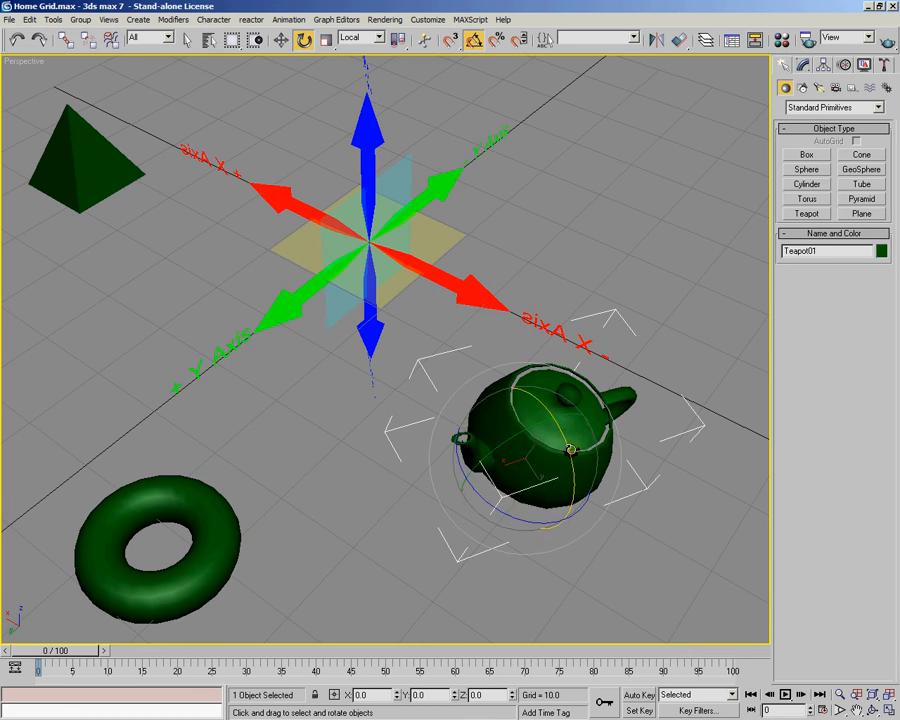
pyautogui.moveTo(576, 468); pyautogui.dragTo(524, 448)
# Rotate the torus with the Local coordinate system so it tilts up from the grid, and reselect the teapot.
pyautogui.click(201, 496)
pyautogui.moveTo(195, 530); pyautogui.dragTo(203, 590)
pyautogui.moveTo(203, 592); pyautogui.dragTo(199, 506, button='middle')
pyautogui.moveTo(163, 500); pyautogui.dragTo(190, 450)
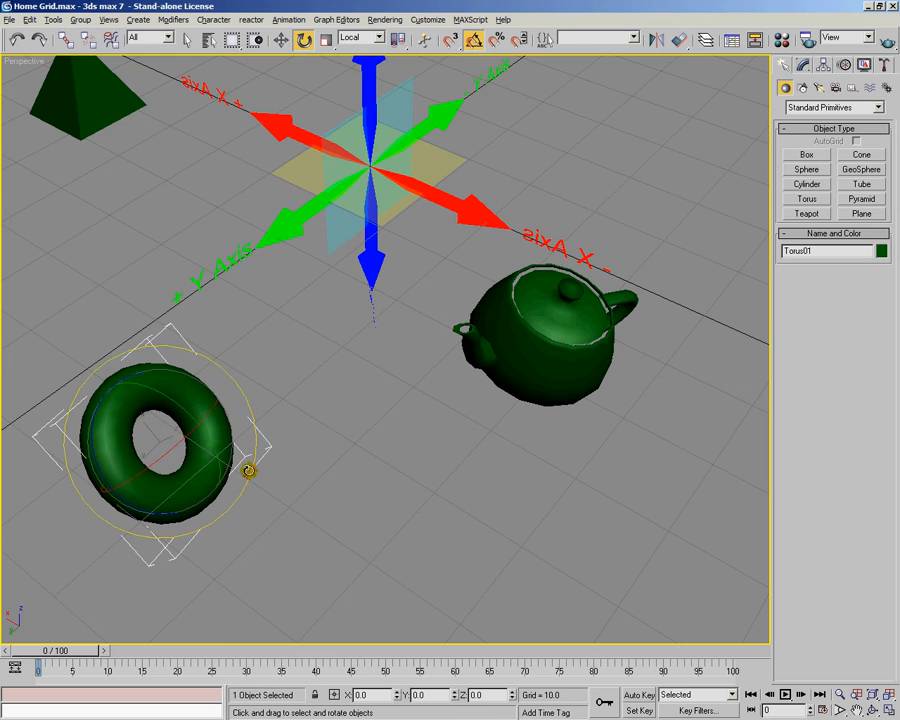
pyautogui.keyDown('alt'); pyautogui.moveTo(249, 472); pyautogui.dragTo(224, 461, button='middle'); pyautogui.keyUp('alt')
pyautogui.click(575, 347)
pyautogui.moveTo(412, 398); pyautogui.dragTo(444, 456, button='middle')
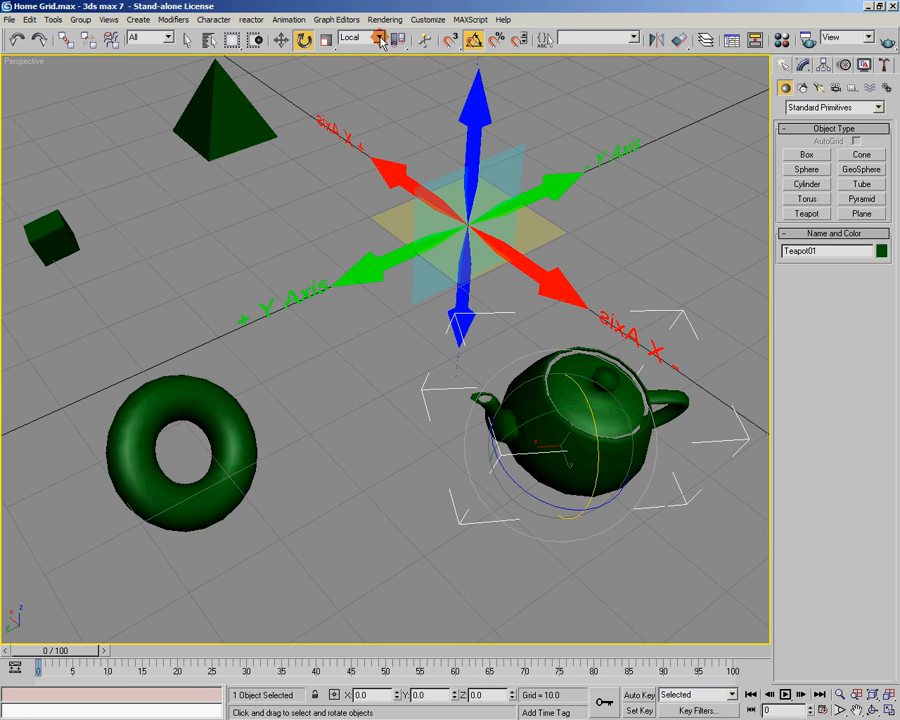
# Search the User Reference for "transform", read the "Moving, Rotating, and Scaling Objects" topic and close the reference.
pyautogui.click(503, 20)
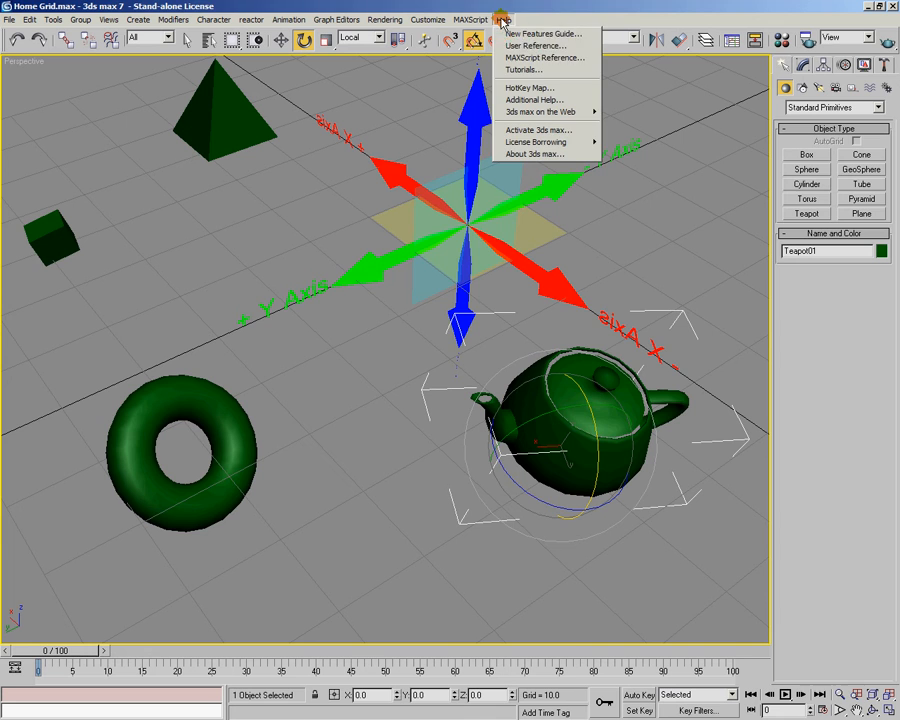
pyautogui.click(536, 46)
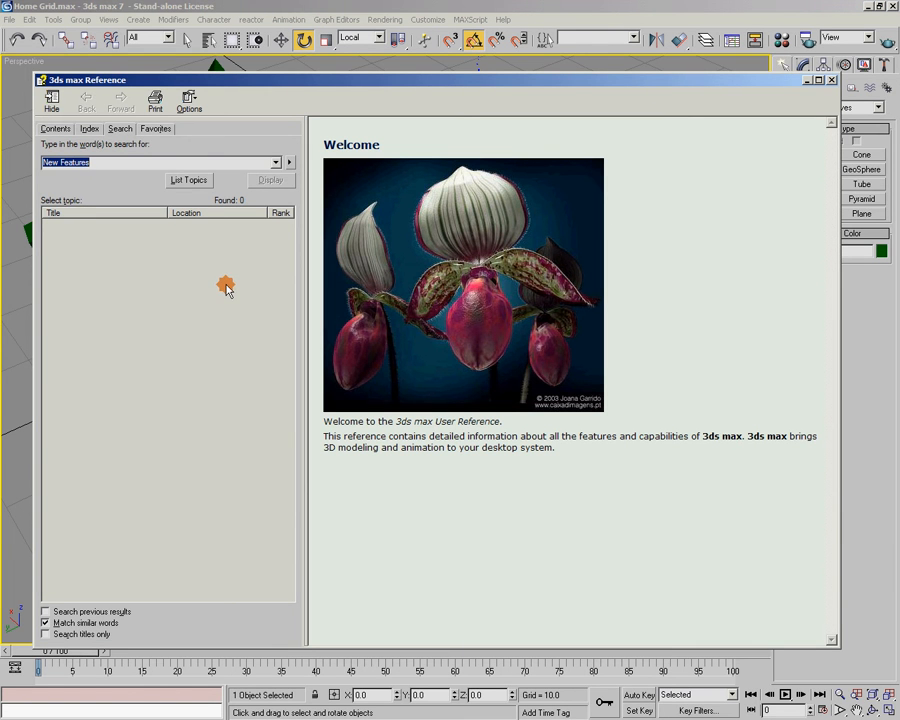
pyautogui.write('transform')
pyautogui.press('Return')
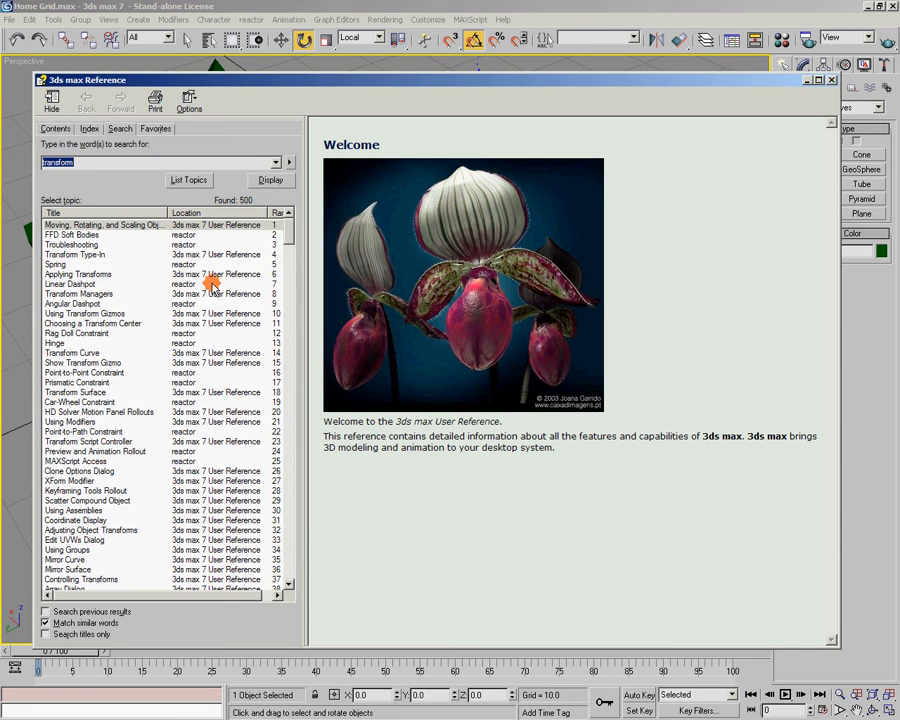
pyautogui.doubleClick(125, 226)
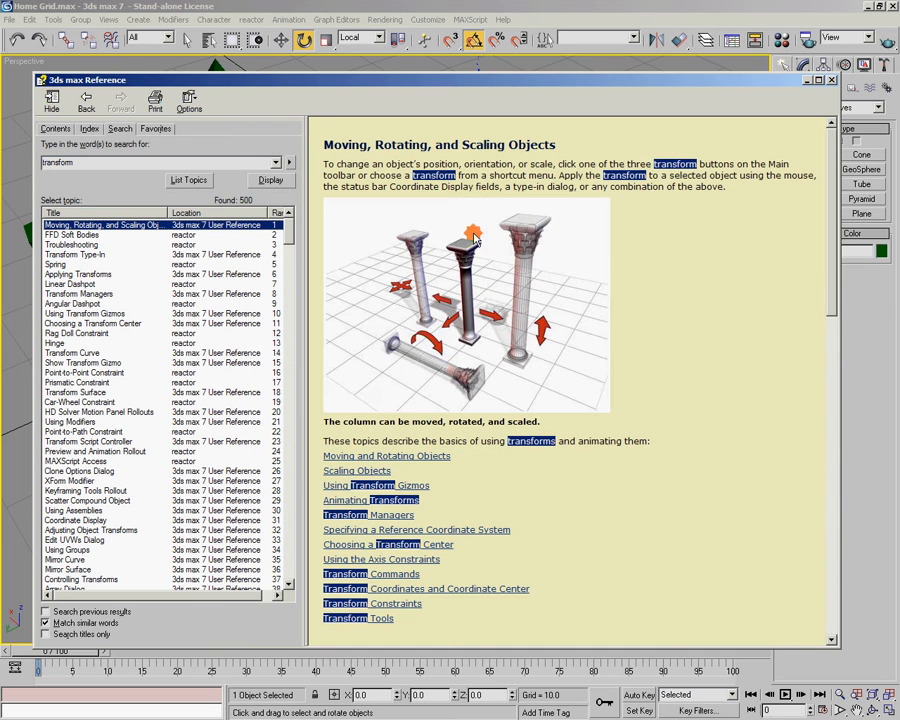
pyautogui.moveTo(834, 222)
pyautogui.mouseDown()
pyautogui.moveTo(838, 528)
pyautogui.moveTo(838, 225)
pyautogui.mouseUp()
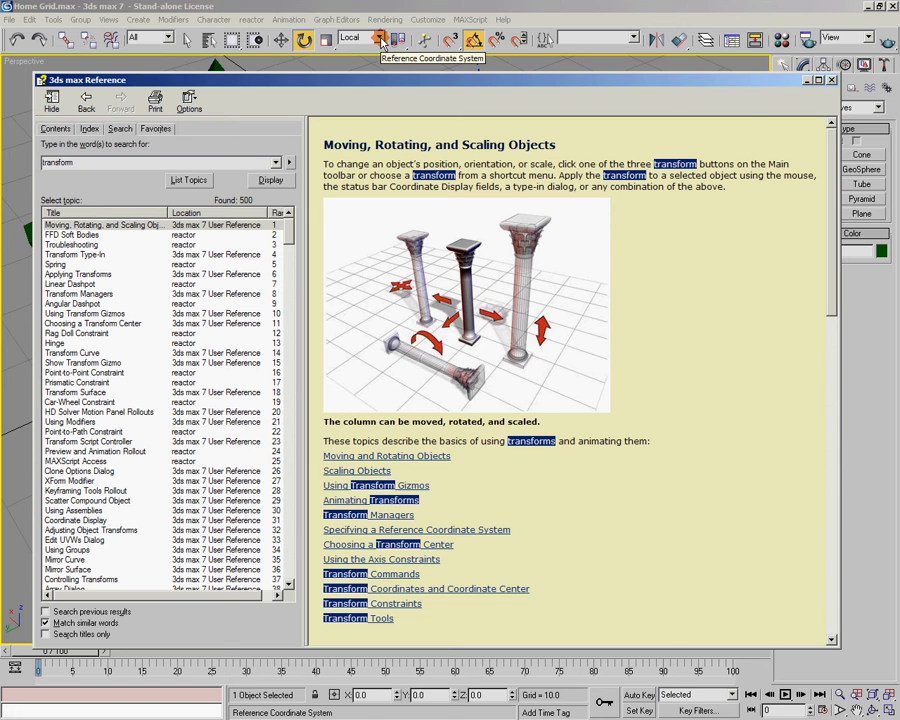
pyautogui.click(834, 82)
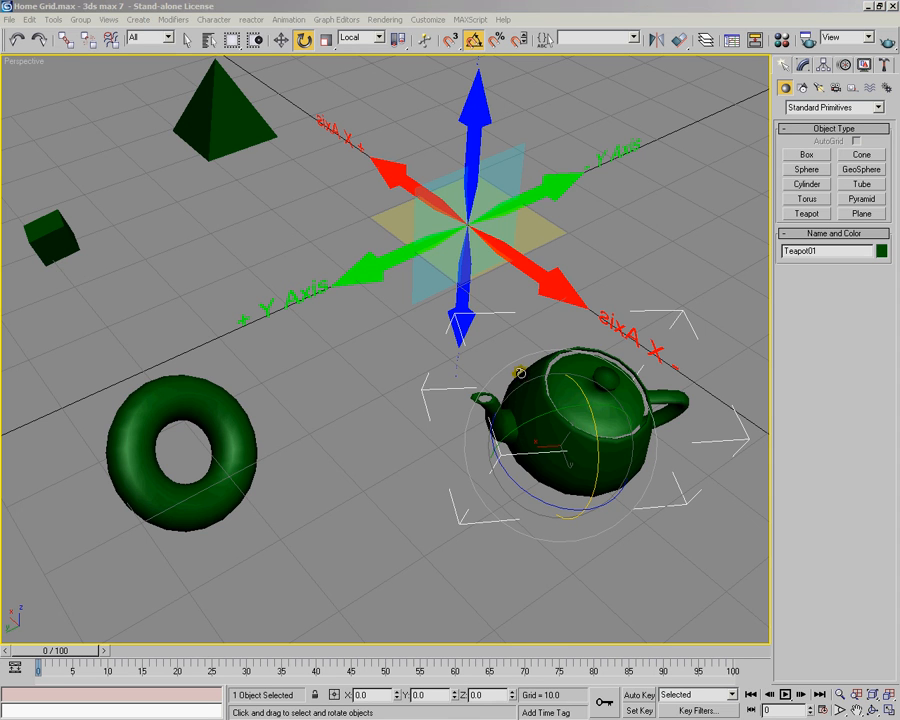
# Set the reference coordinate system back to View for both rotating and moving the teapot.
pyautogui.click(379, 40)
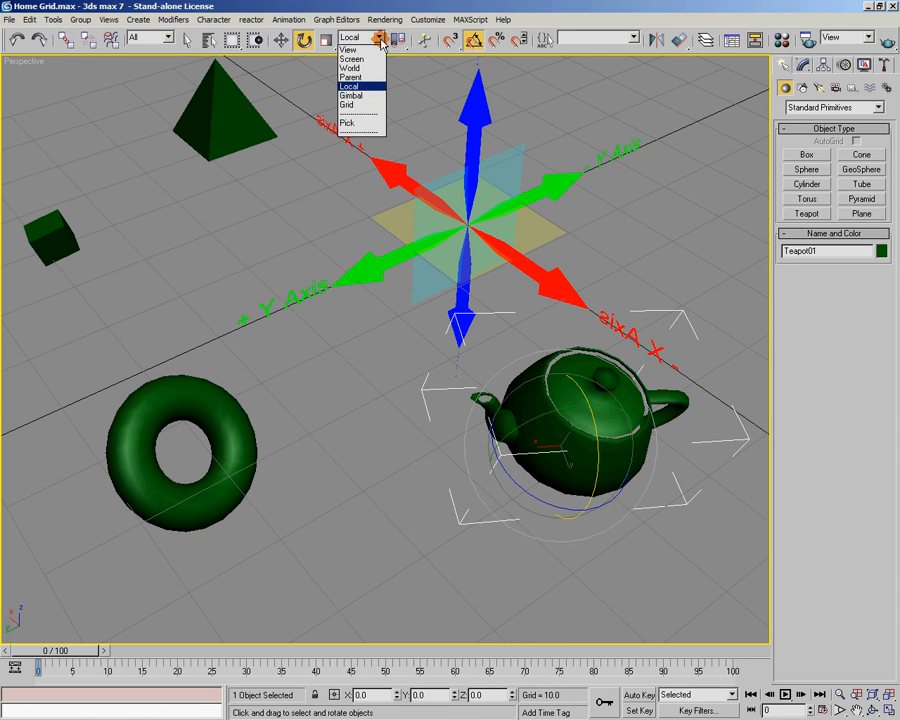
pyautogui.click(375, 50)
pyautogui.moveTo(454, 317); pyautogui.dragTo(460, 376, button='middle')
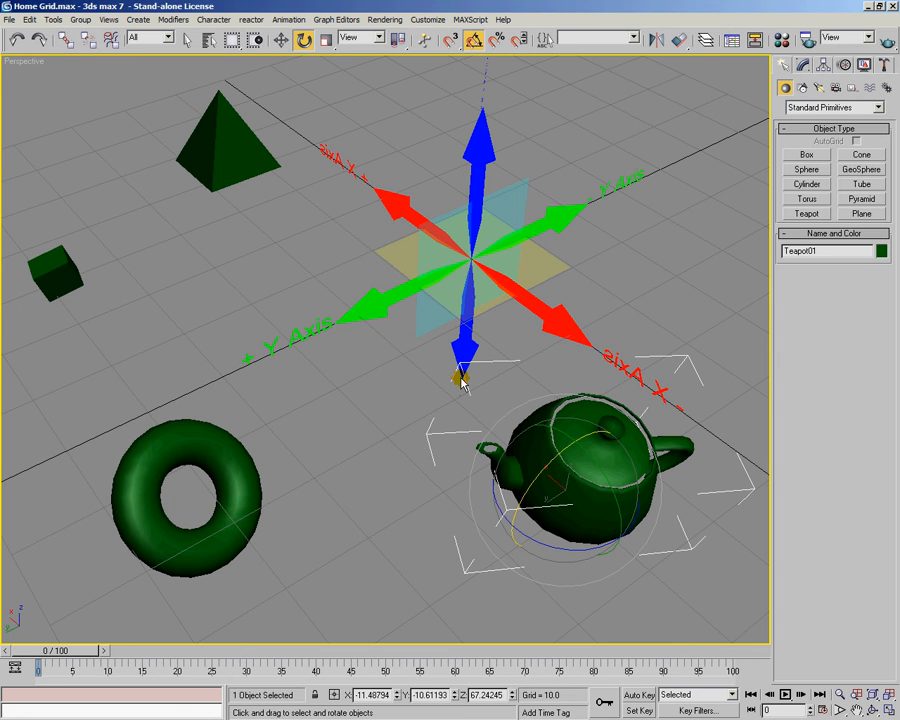
pyautogui.keyDown('alt'); pyautogui.moveTo(488, 416); pyautogui.dragTo(329, 340, button='middle'); pyautogui.keyUp('alt')
pyautogui.press('w')
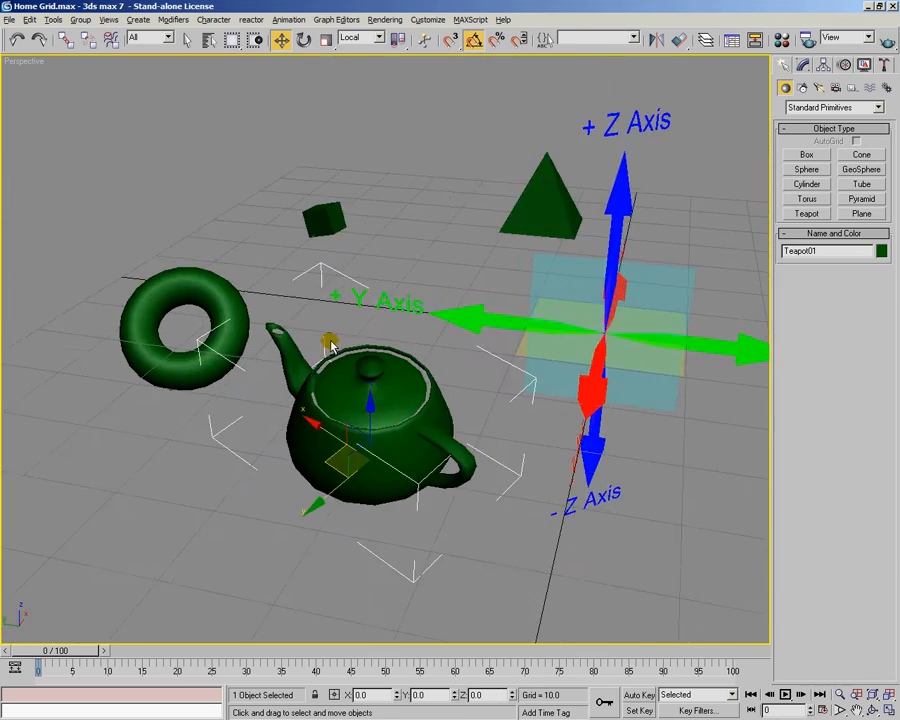
pyautogui.keyDown('alt'); pyautogui.moveTo(425, 215); pyautogui.dragTo(398, 66, button='middle'); pyautogui.keyUp('alt')
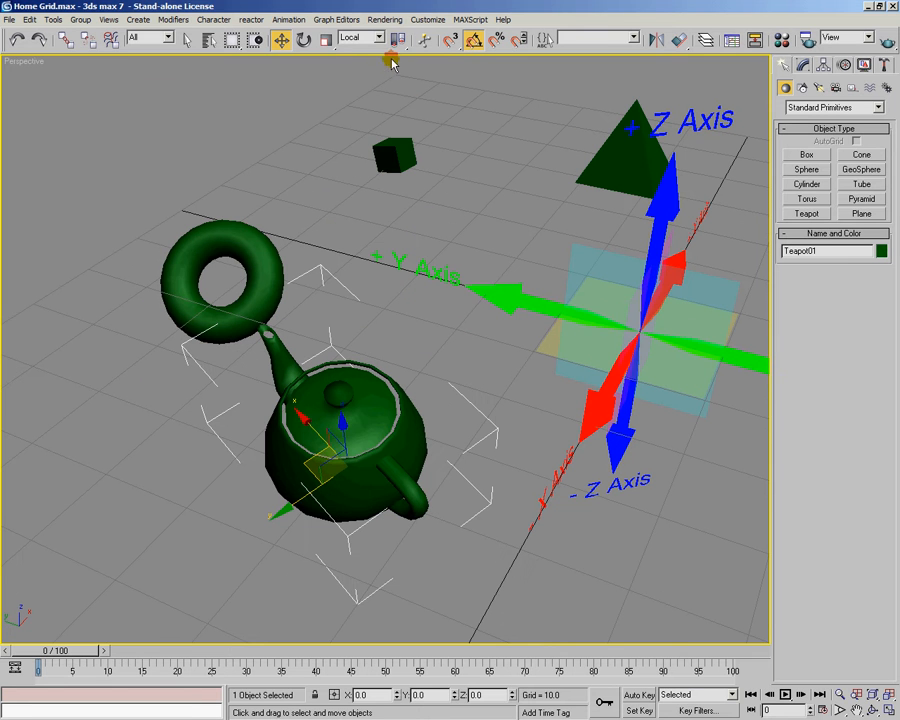
pyautogui.click(378, 38)
pyautogui.click(378, 50)
# Reselect the teapot and examine its View-aligned move axes in wireframe from several angles.
pyautogui.click(432, 221)
pyautogui.click(370, 388)
pyautogui.moveTo(370, 388)
pyautogui.keyDown('alt'); pyautogui.mouseDown(button='middle')
pyautogui.moveTo(462, 366)
pyautogui.moveTo(447, 376)
pyautogui.moveTo(500, 384)
pyautogui.moveTo(492, 378)
pyautogui.moveTo(422, 402)
pyautogui.moveTo(454, 438)
pyautogui.moveTo(430, 442)
pyautogui.mouseUp(button='middle'); pyautogui.keyUp('alt')
pyautogui.press('F3')
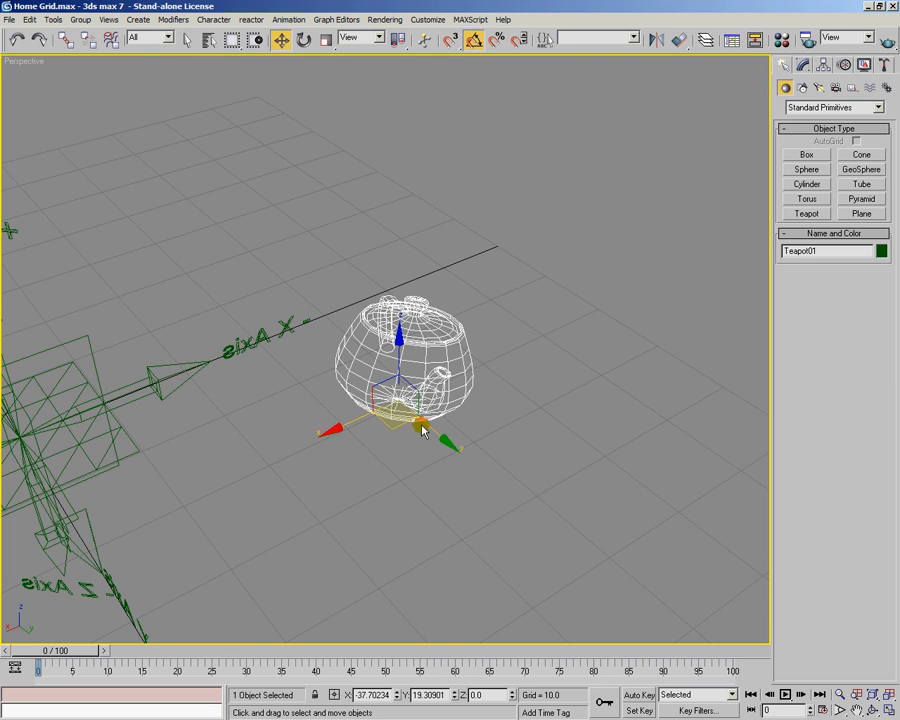
pyautogui.keyDown('alt'); pyautogui.moveTo(345, 445); pyautogui.dragTo(315, 446, button='middle'); pyautogui.keyUp('alt')
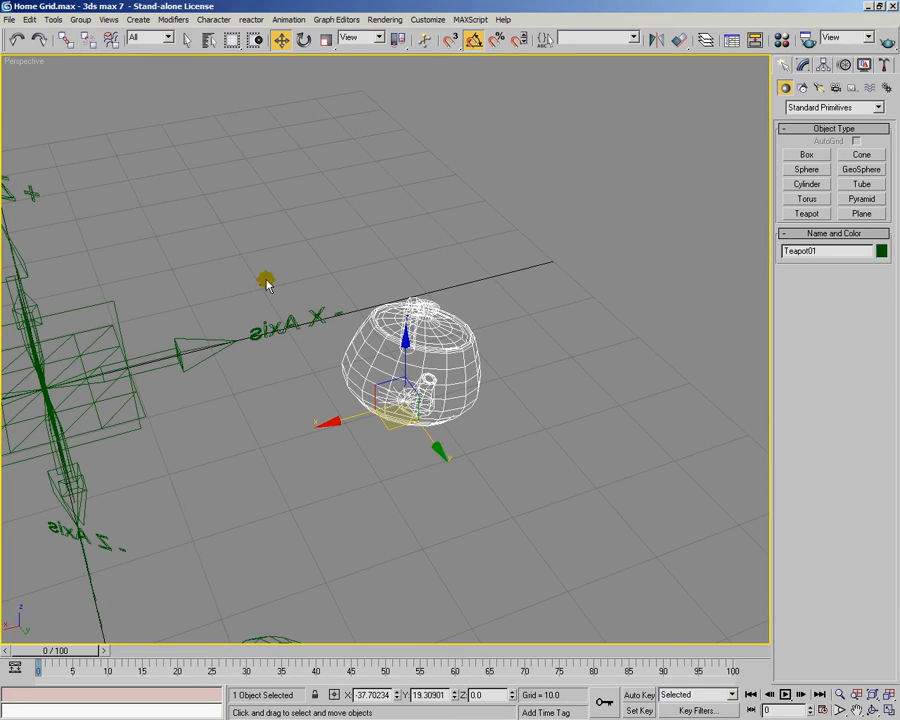
pyautogui.keyDown('alt'); pyautogui.moveTo(436, 458); pyautogui.dragTo(502, 449, button='middle'); pyautogui.keyUp('alt')
# In the Front view, move the teapot to about X -41, Z 4 and display the view in wireframe.
pyautogui.press('f')
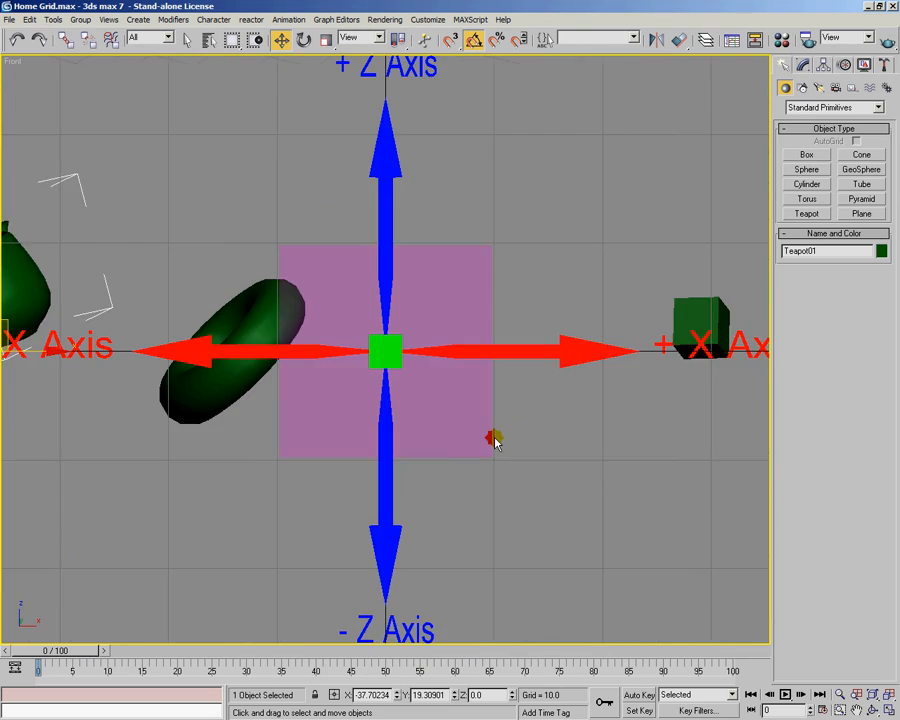
pyautogui.scroll(-4, 418, 442)
pyautogui.moveTo(418, 442)
pyautogui.mouseDown(button='middle')
pyautogui.moveTo(403, 458)
pyautogui.moveTo(431, 459)
pyautogui.mouseUp(button='middle')
pyautogui.scroll(3, 430, 457)
pyautogui.moveTo(335, 449); pyautogui.dragTo(426, 450, button='middle')
pyautogui.click(282, 308)
pyautogui.click(215, 323)
pyautogui.moveTo(322, 398); pyautogui.dragTo(394, 442, button='middle')
pyautogui.scroll(2, 396, 438)
pyautogui.scroll(-1, 398, 440)
pyautogui.moveTo(324, 336); pyautogui.dragTo(290, 291)
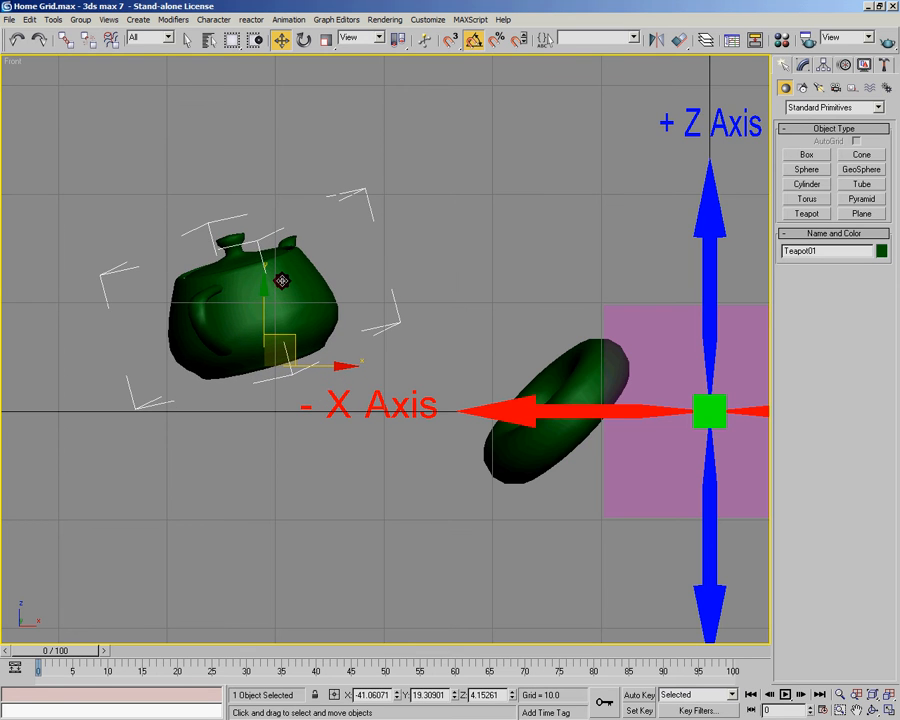
pyautogui.press('F3')
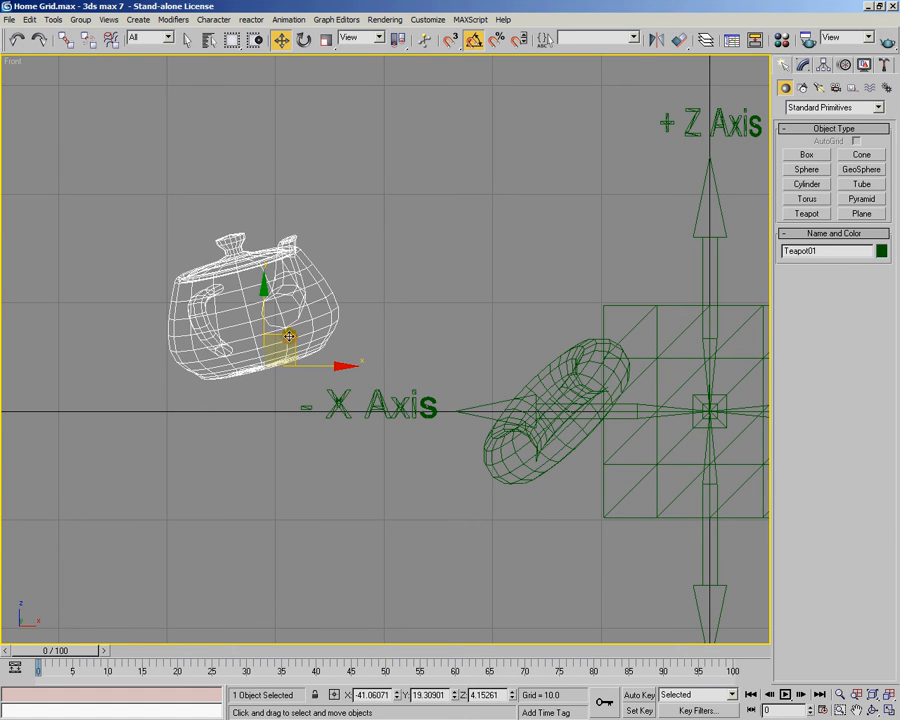
# Show the teapot in the Left view and display that view in wireframe.
pyautogui.moveTo(345, 379)
pyautogui.mouseDown()
pyautogui.moveTo(474, 466)
pyautogui.moveTo(519, 241)
pyautogui.moveTo(290, 400)
pyautogui.moveTo(348, 382)
pyautogui.mouseUp()
pyautogui.click(268, 152)
pyautogui.press('l')
pyautogui.click(256, 191)
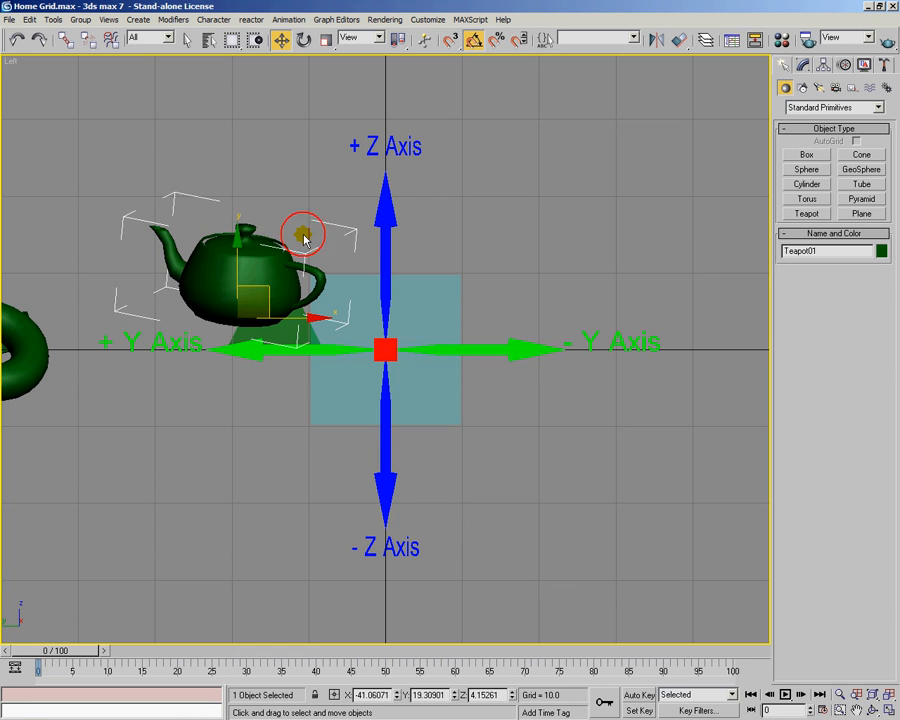
pyautogui.press('F3')
pyautogui.moveTo(299, 271); pyautogui.dragTo(313, 268, button='middle')
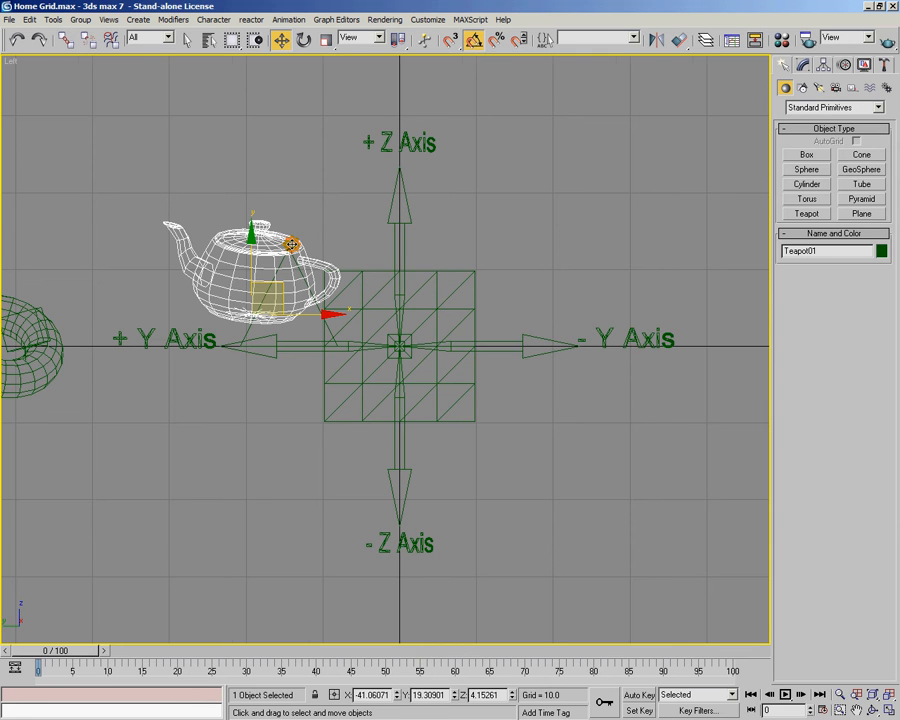
# Compare the teapot's axes across orthographic views and move it in the Left view to about Y 16, Z 6.
pyautogui.press('f')
pyautogui.press('t')
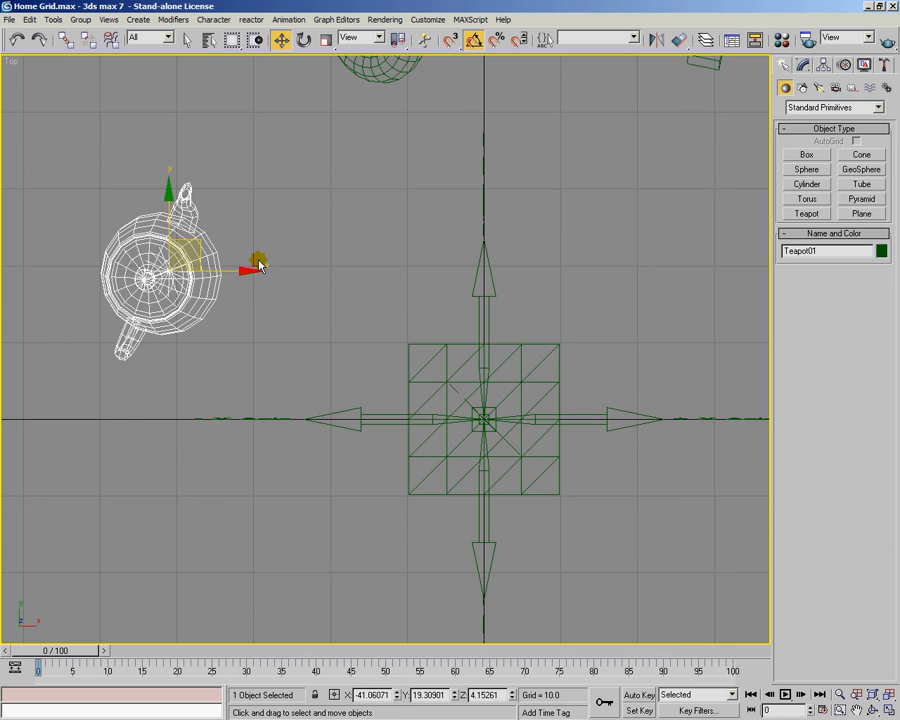
pyautogui.press('l')
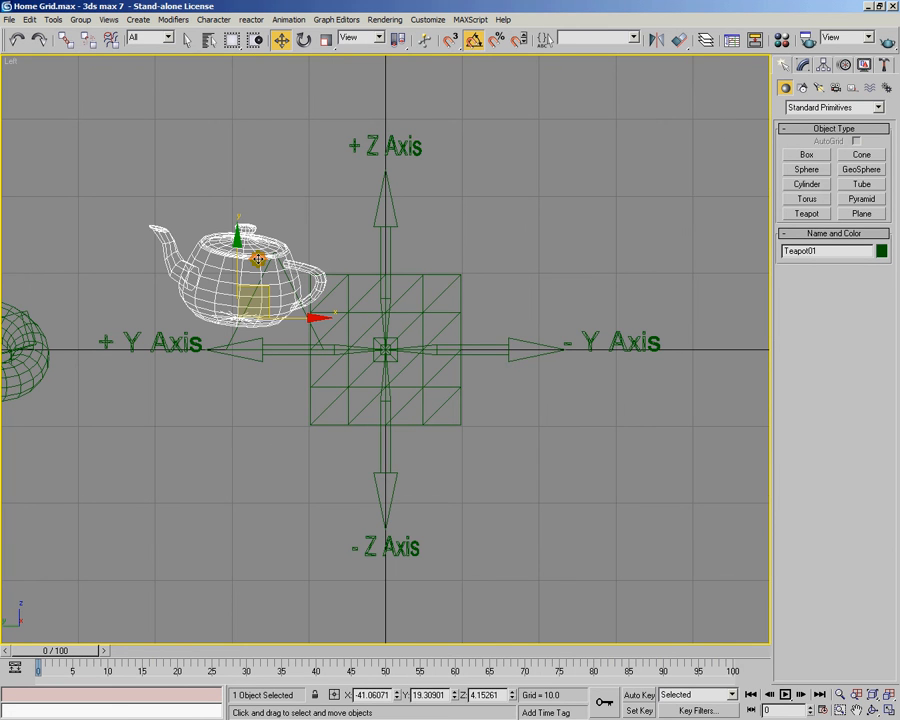
pyautogui.press('t')
pyautogui.press('l')
pyautogui.press('r')
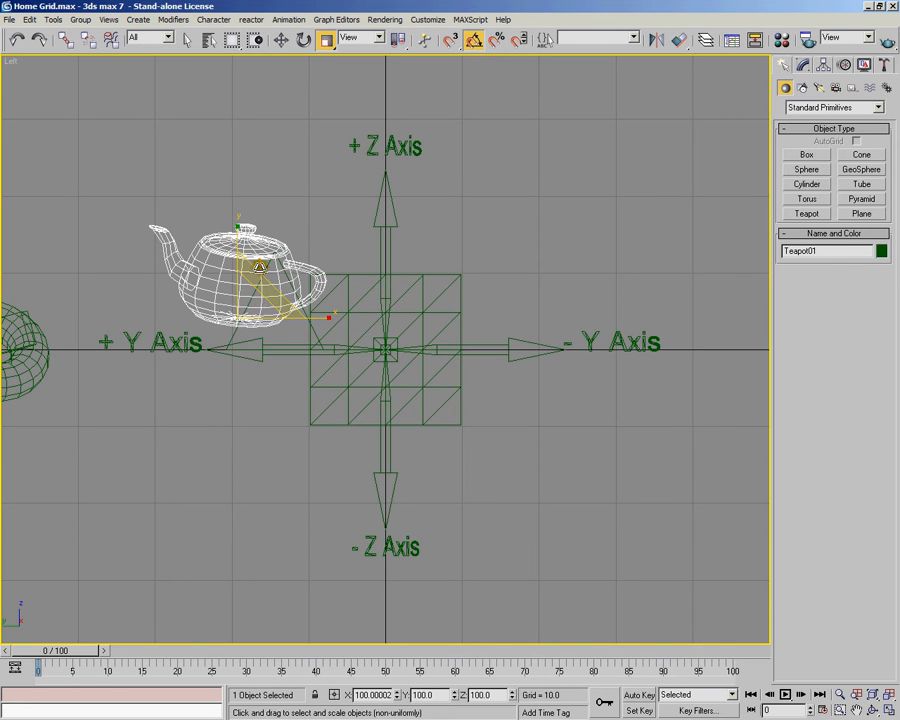
pyautogui.press('w')
pyautogui.moveTo(269, 295); pyautogui.dragTo(289, 277)
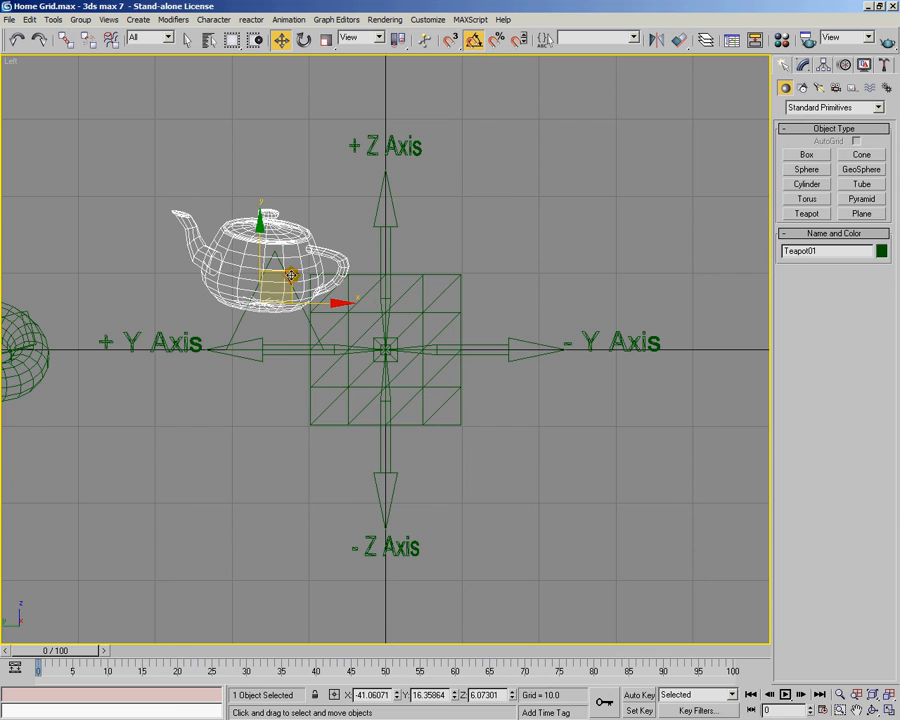
# Try moving the teapot in the XY plane in the Perspective view and undo the move.
pyautogui.press('p')
pyautogui.keyDown('alt'); pyautogui.moveTo(432, 393); pyautogui.dragTo(488, 371, button='middle'); pyautogui.keyUp('alt')
pyautogui.moveTo(416, 275)
pyautogui.mouseDown()
pyautogui.moveTo(404, 402)
pyautogui.moveTo(409, 277)
pyautogui.mouseUp()
pyautogui.keyDown('alt'); pyautogui.moveTo(436, 408); pyautogui.dragTo(458, 425, button='middle'); pyautogui.keyUp('alt')
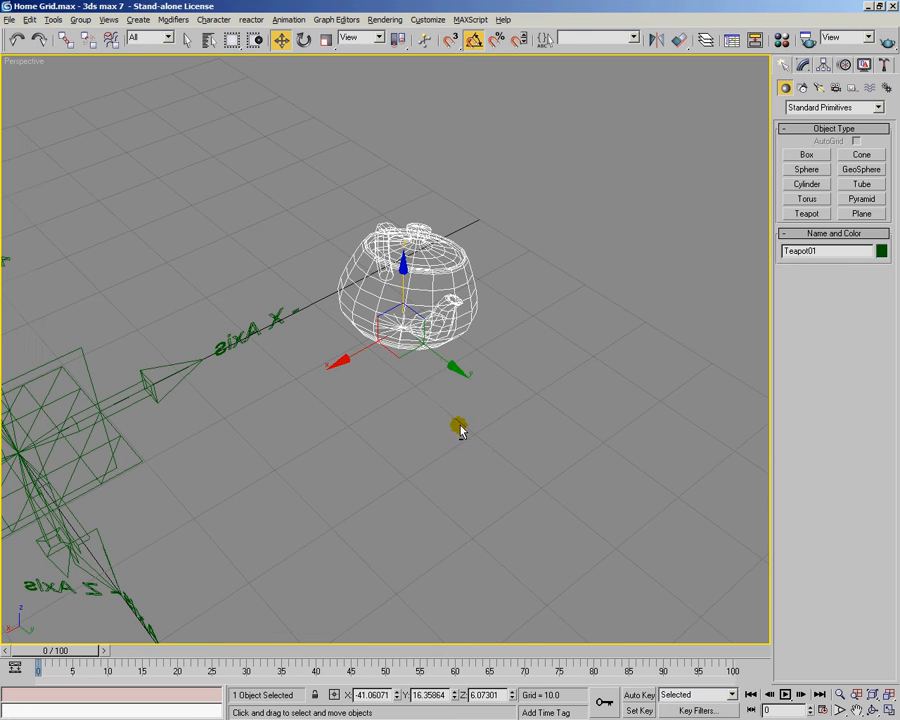
pyautogui.moveTo(399, 352); pyautogui.dragTo(367, 372)
pyautogui.hotkey('ctrl', 'z')
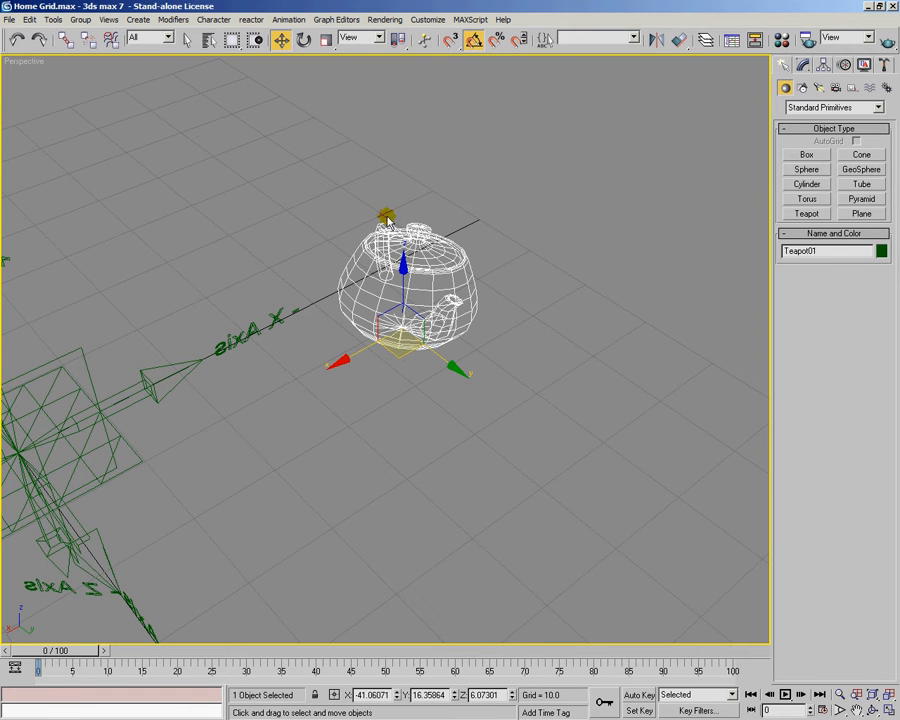
# Set the reference coordinate system to Screen and examine the teapot's move axes from several Perspective angles.
pyautogui.click(378, 37)
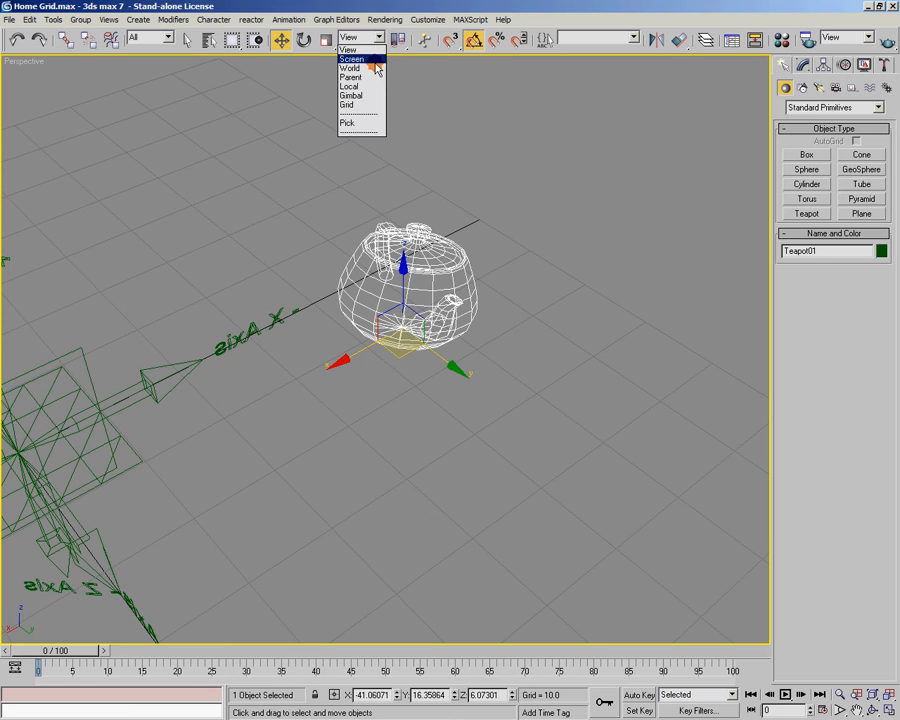
pyautogui.click(372, 60)
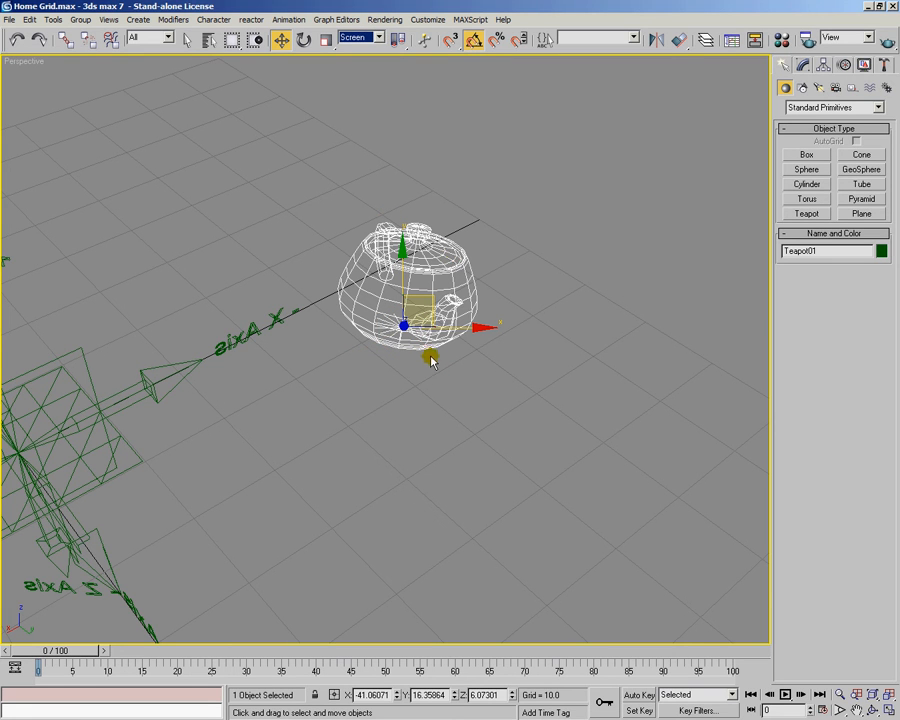
pyautogui.keyDown('alt'); pyautogui.moveTo(450, 396); pyautogui.dragTo(358, 388, button='middle'); pyautogui.keyUp('alt')
pyautogui.keyDown('alt'); pyautogui.moveTo(331, 386); pyautogui.dragTo(370, 386, button='middle'); pyautogui.keyUp('alt')
pyautogui.keyDown('alt'); pyautogui.moveTo(427, 396); pyautogui.dragTo(451, 431, button='middle'); pyautogui.keyUp('alt')
pyautogui.moveTo(510, 428)
pyautogui.keyDown('alt'); pyautogui.mouseDown(button='middle')
pyautogui.moveTo(428, 426)
pyautogui.moveTo(398, 415)
pyautogui.moveTo(442, 432)
pyautogui.moveTo(529, 437)
pyautogui.moveTo(512, 440)
pyautogui.mouseUp(button='middle'); pyautogui.keyUp('alt')
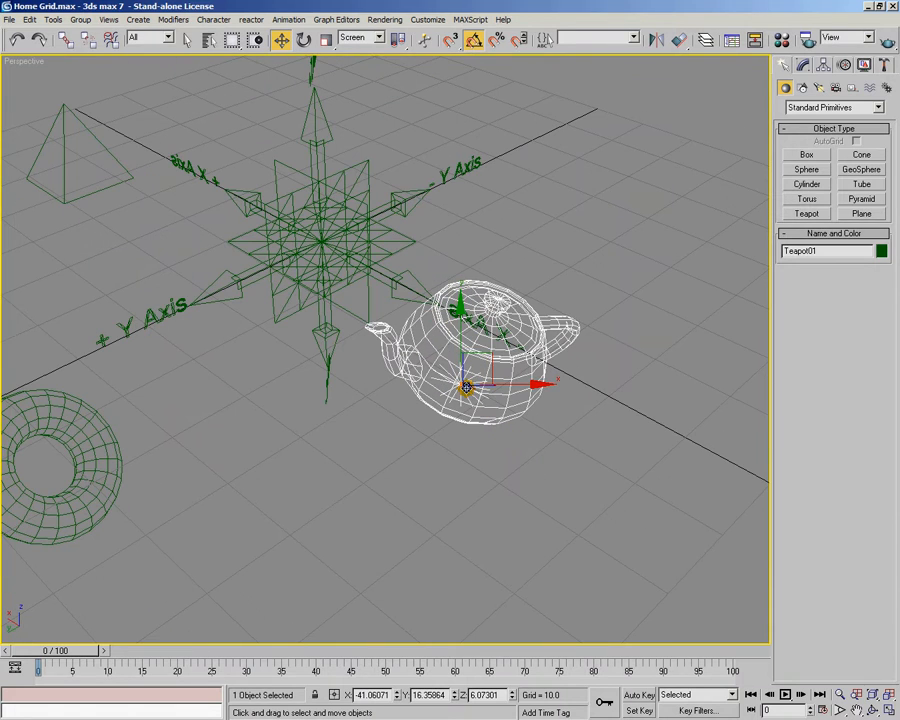
# Move the teapot along its Screen axes in the Perspective view to about X -42, Y 17, Z 4.
pyautogui.moveTo(541, 386)
pyautogui.mouseDown()
pyautogui.moveTo(820, 382)
pyautogui.moveTo(535, 368)
pyautogui.mouseUp()
pyautogui.rightClick(535, 368)
pyautogui.moveTo(466, 290); pyautogui.dragTo(436, 331)
pyautogui.keyDown('alt'); pyautogui.moveTo(368, 348); pyautogui.dragTo(345, 390, button='middle'); pyautogui.keyUp('alt')
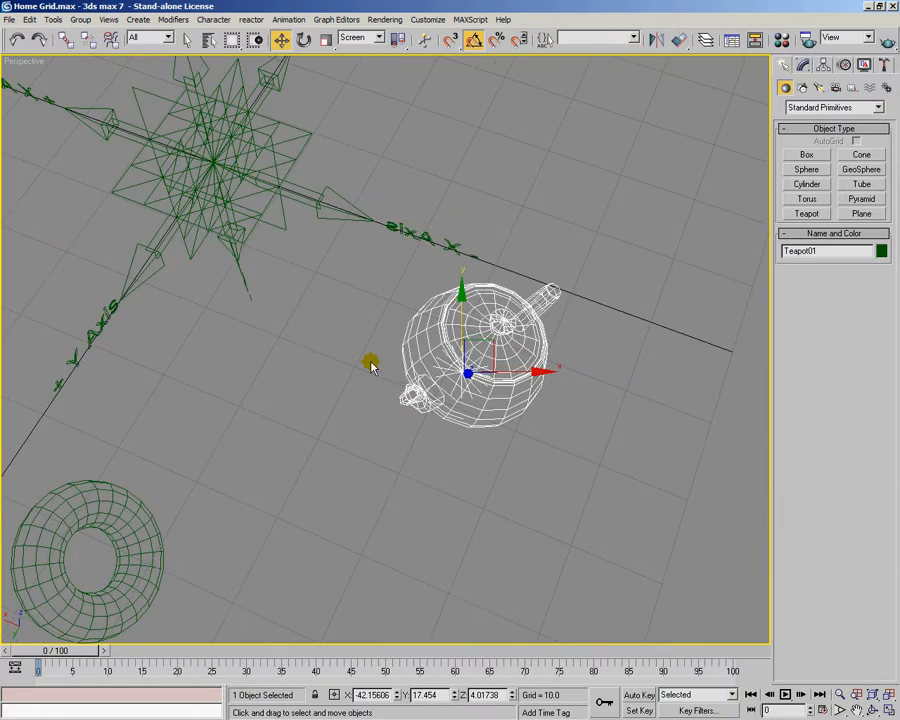
# Examine the teapot's Screen-aligned axes in the Left, Front, Top and Perspective views.
pyautogui.press('l')
pyautogui.moveTo(283, 342); pyautogui.dragTo(353, 345, button='middle')
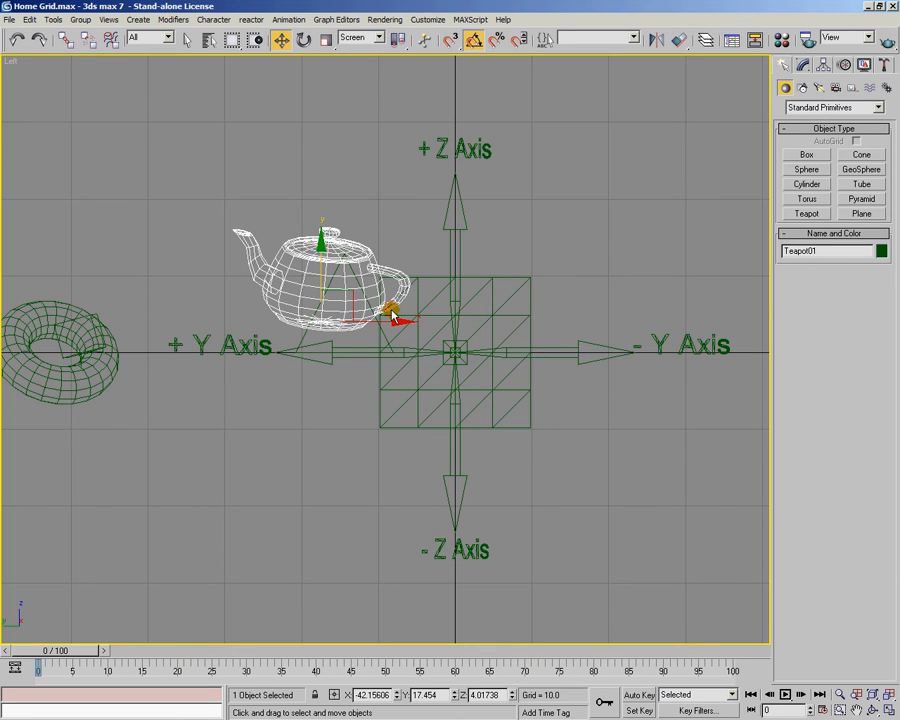
pyautogui.press('f')
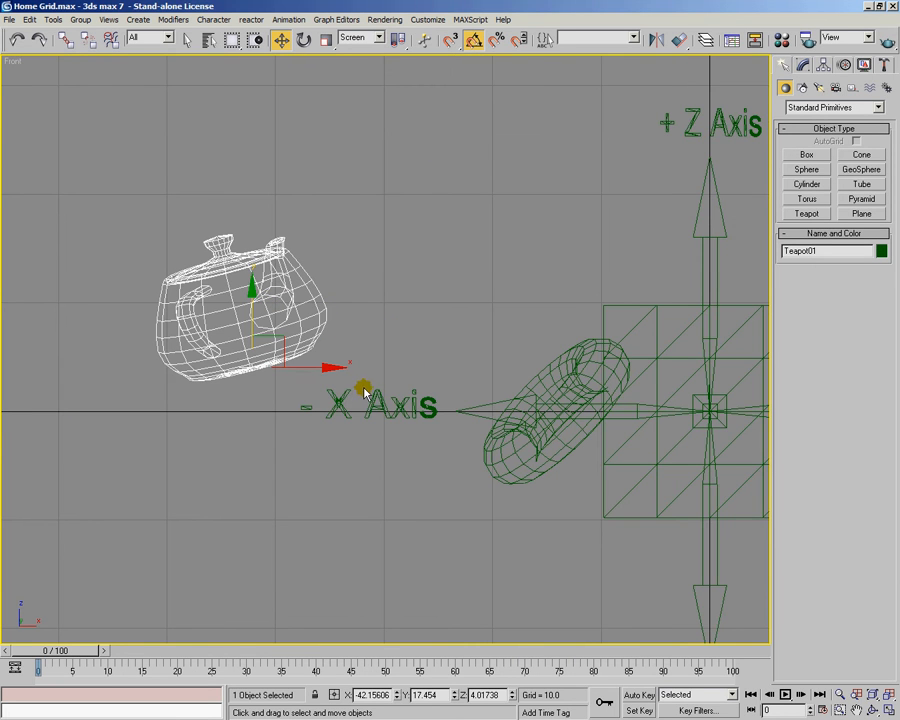
pyautogui.press('l')
pyautogui.press('t')
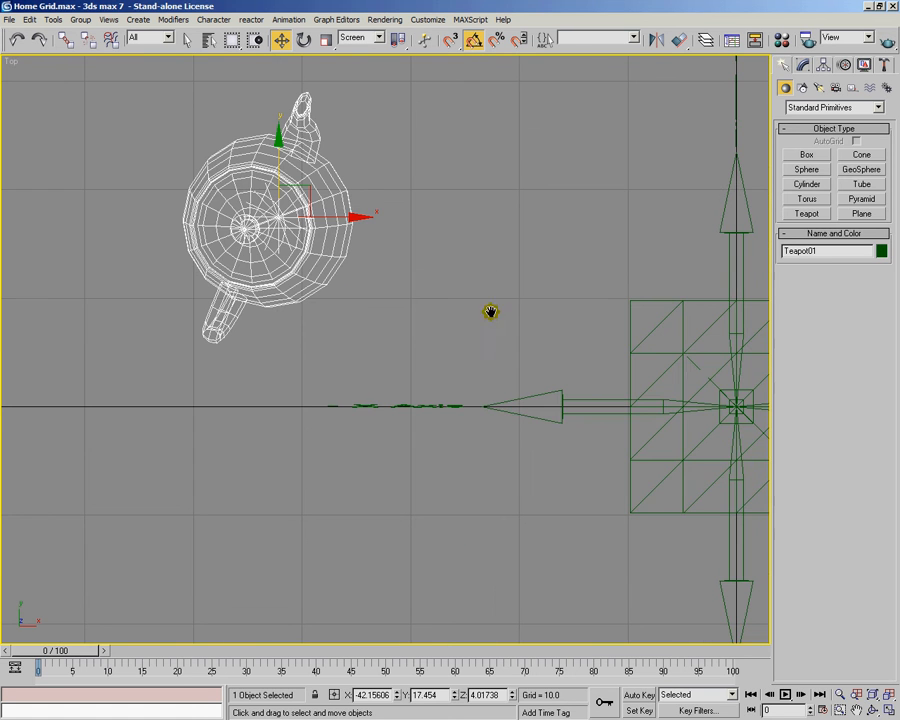
pyautogui.press('p')
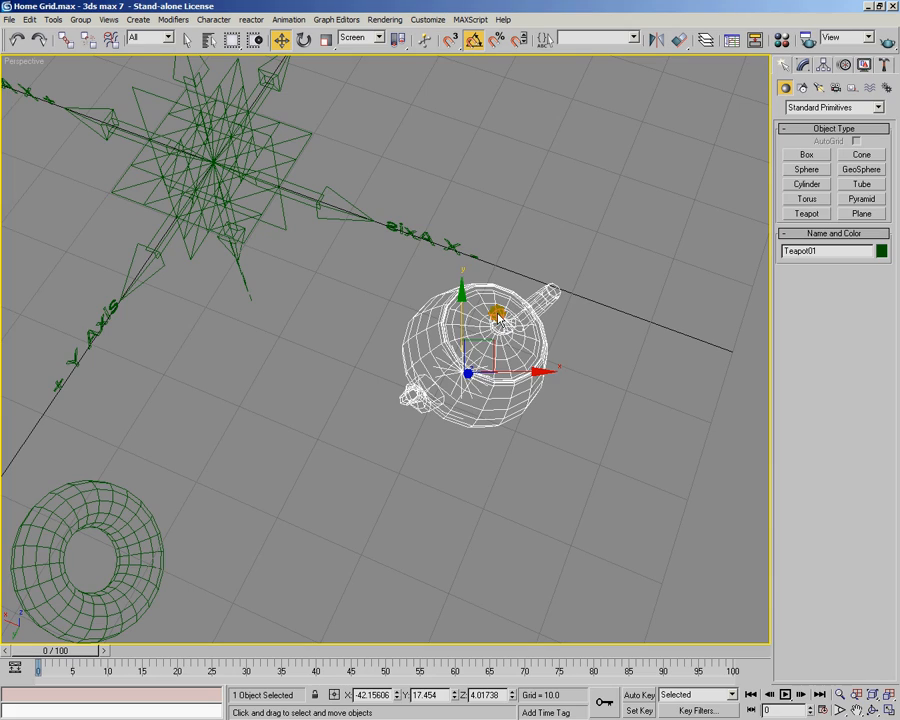
pyautogui.keyDown('alt'); pyautogui.moveTo(420, 393); pyautogui.dragTo(470, 355, button='middle'); pyautogui.keyUp('alt')
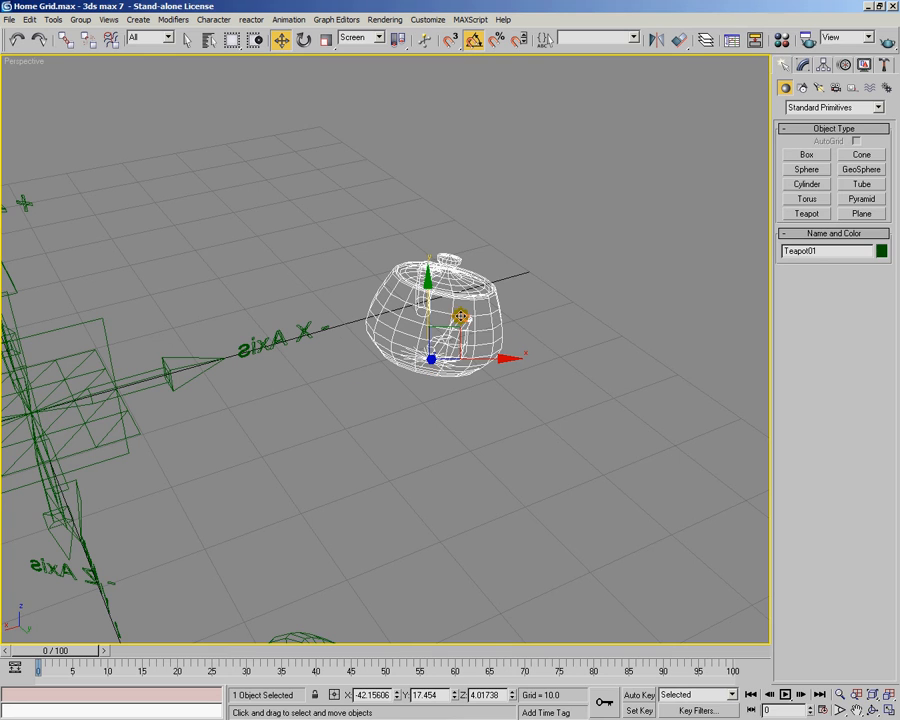
pyautogui.keyDown('alt'); pyautogui.moveTo(417, 340); pyautogui.dragTo(416, 403, button='middle'); pyautogui.keyUp('alt')
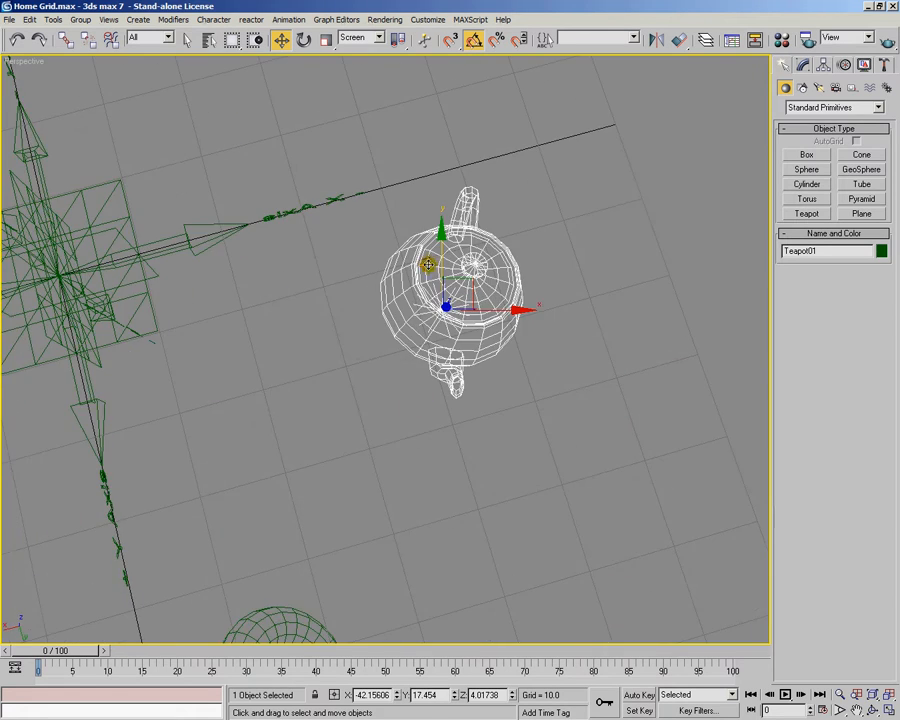
pyautogui.moveTo(437, 248); pyautogui.dragTo(458, 98)
pyautogui.rightClick(458, 99)
pyautogui.moveTo(504, 255)
pyautogui.keyDown('alt'); pyautogui.mouseDown(button='middle')
pyautogui.moveTo(404, 241)
pyautogui.moveTo(490, 243)
pyautogui.mouseUp(button='middle'); pyautogui.keyUp('alt')
# Switch the reference coordinate system to View and back to Screen, comparing the teapot's axes in the Perspective view.
pyautogui.click(378, 37)
pyautogui.click(355, 50)
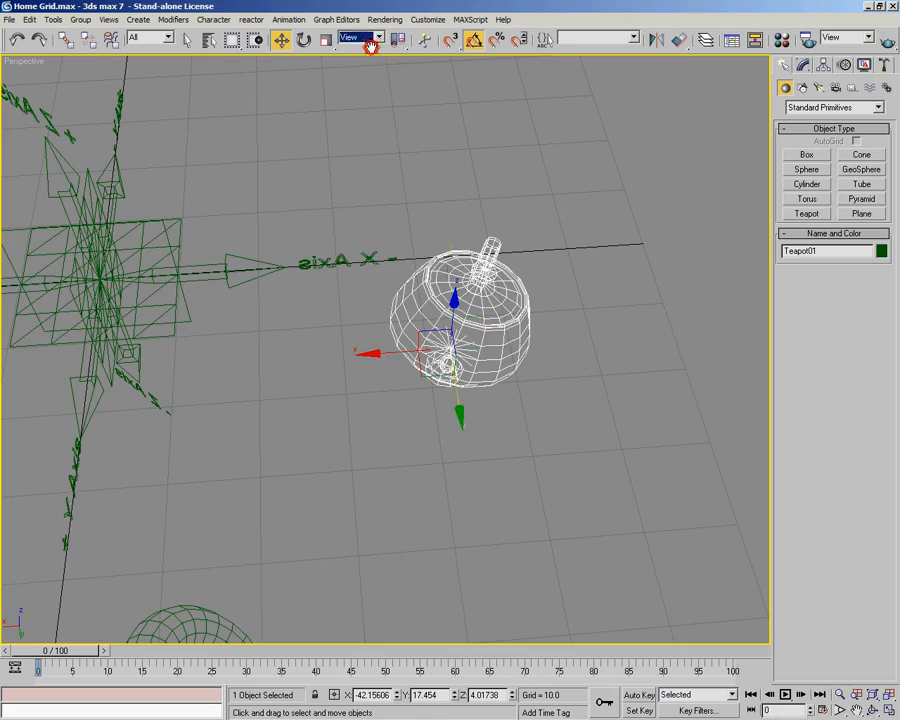
pyautogui.keyDown('alt'); pyautogui.moveTo(500, 380); pyautogui.dragTo(590, 340, button='middle'); pyautogui.keyUp('alt')
pyautogui.keyDown('alt'); pyautogui.moveTo(429, 365); pyautogui.dragTo(417, 340, button='middle'); pyautogui.keyUp('alt')
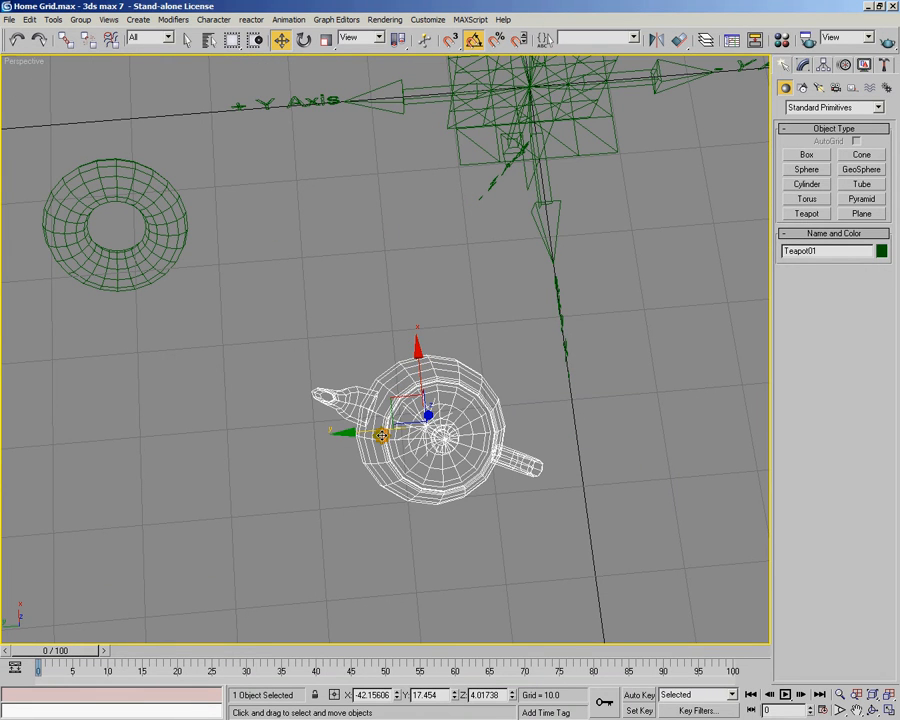
pyautogui.click(365, 37)
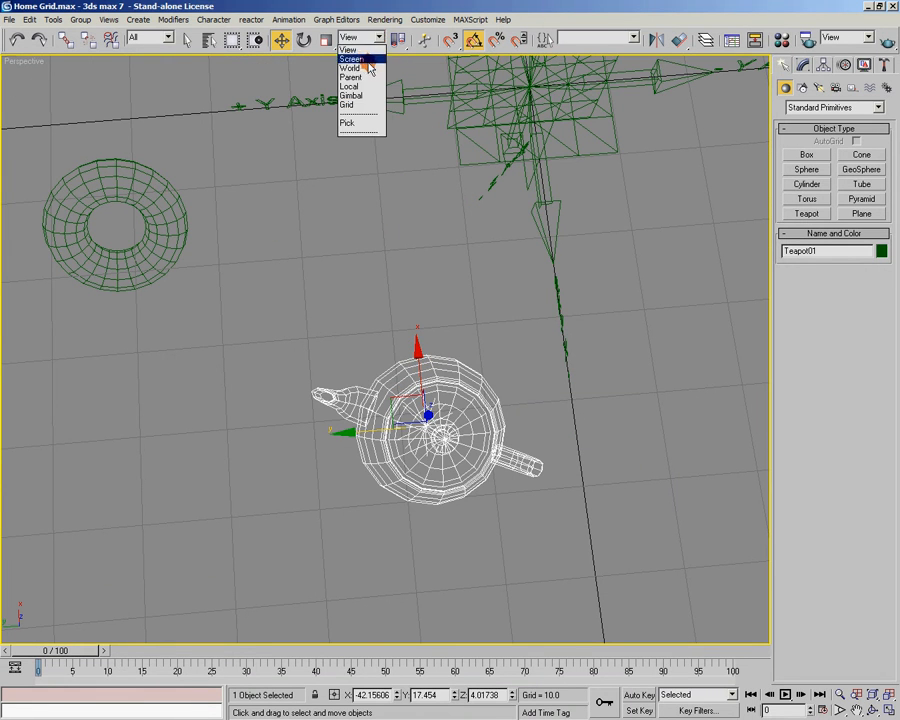
pyautogui.click(366, 60)
pyautogui.keyDown('alt'); pyautogui.moveTo(424, 338); pyautogui.dragTo(335, 371, button='middle'); pyautogui.keyUp('alt')
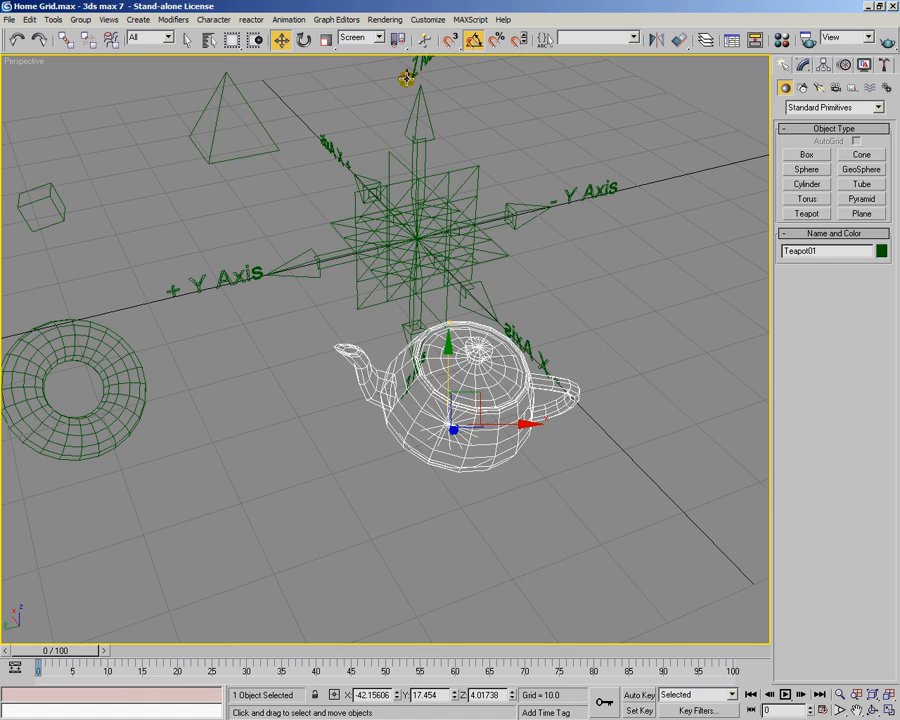
# Set the reference coordinate system to World and move the teapot to about X -23, Y 12, Z 10.
pyautogui.click(380, 40)
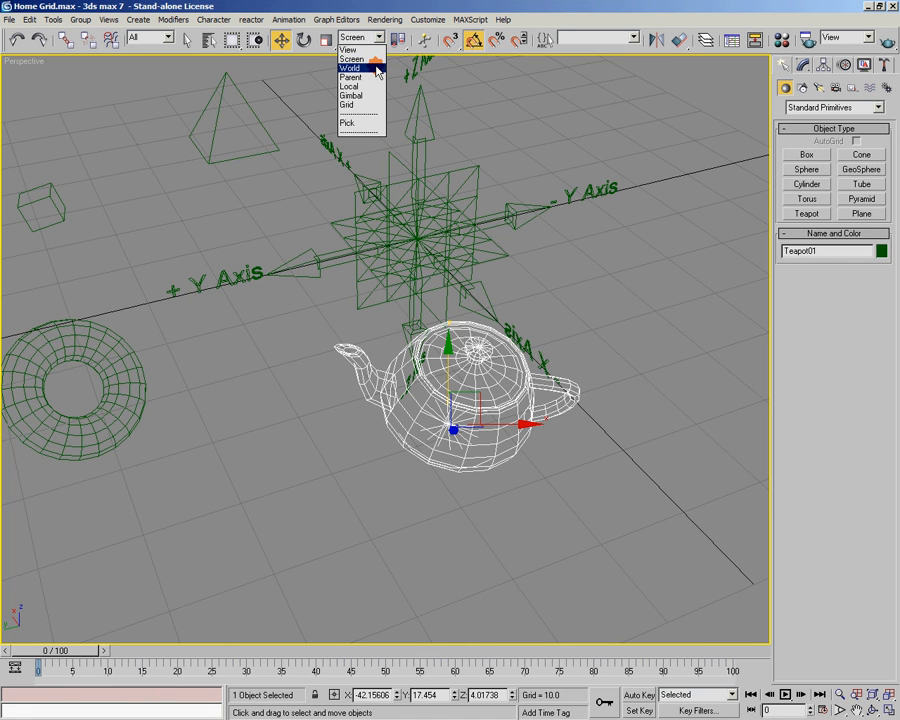
pyautogui.click(377, 68)
pyautogui.keyDown('alt'); pyautogui.moveTo(513, 348); pyautogui.dragTo(416, 358, button='middle'); pyautogui.keyUp('alt')
pyautogui.moveTo(417, 358); pyautogui.dragTo(307, 360)
pyautogui.moveTo(363, 402); pyautogui.dragTo(360, 373)
pyautogui.keyDown('alt'); pyautogui.moveTo(389, 403); pyautogui.dragTo(405, 330, button='middle'); pyautogui.keyUp('alt')
pyautogui.moveTo(428, 262); pyautogui.dragTo(428, 228)
pyautogui.keyDown('alt'); pyautogui.moveTo(430, 260); pyautogui.dragTo(362, 347, button='middle'); pyautogui.keyUp('alt')
# Check the World axes in the Top and Left views and move the teapot to about Y 19, Z 16.
pyautogui.press('t')
pyautogui.moveTo(439, 352); pyautogui.dragTo(420, 408, button='middle')
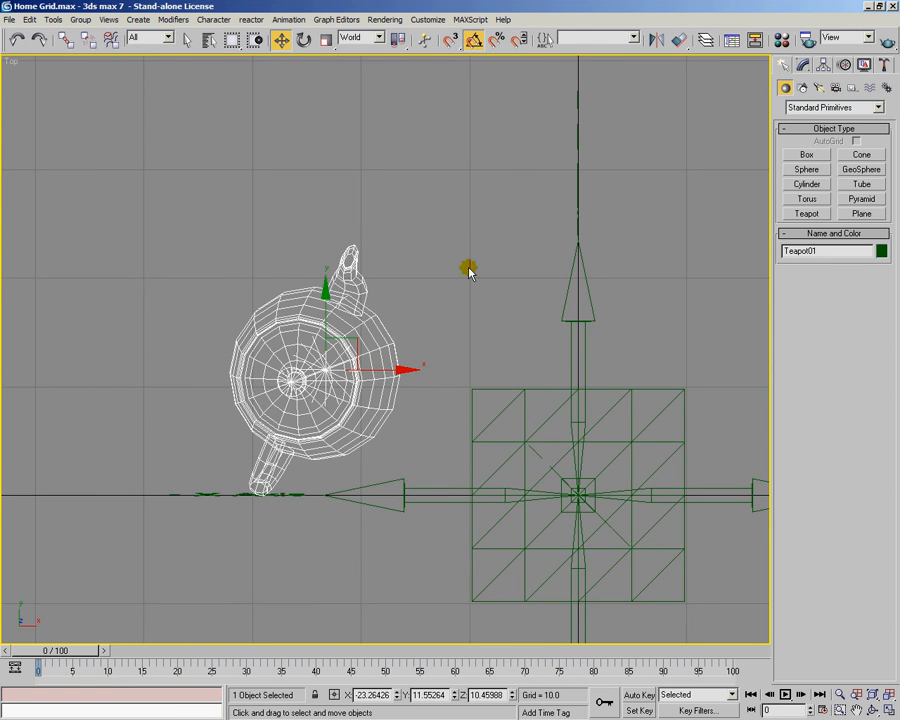
pyautogui.press('l')
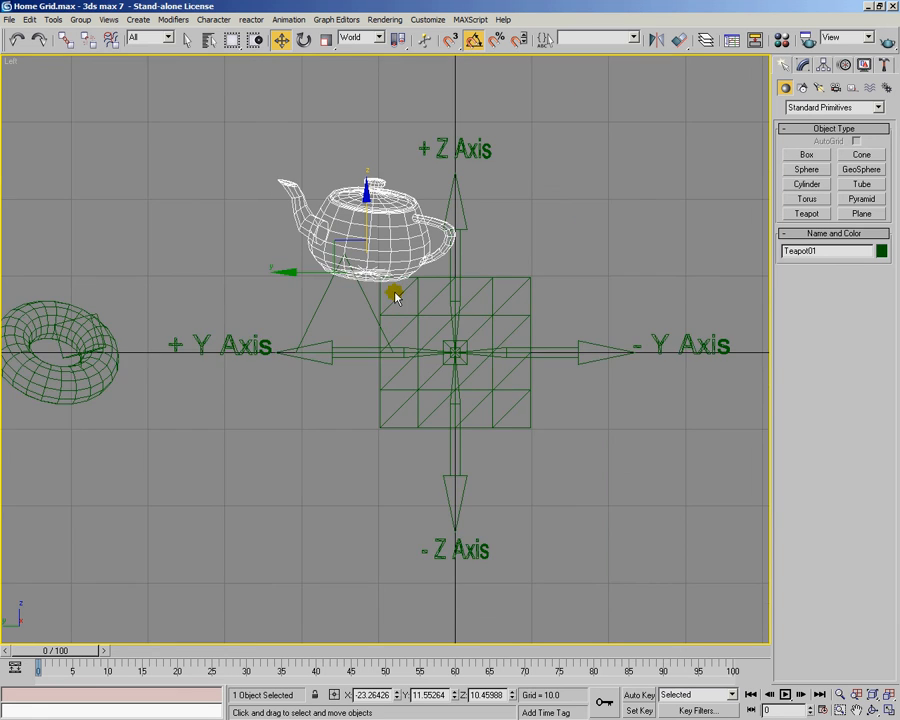
pyautogui.moveTo(396, 297); pyautogui.dragTo(387, 290, button='middle')
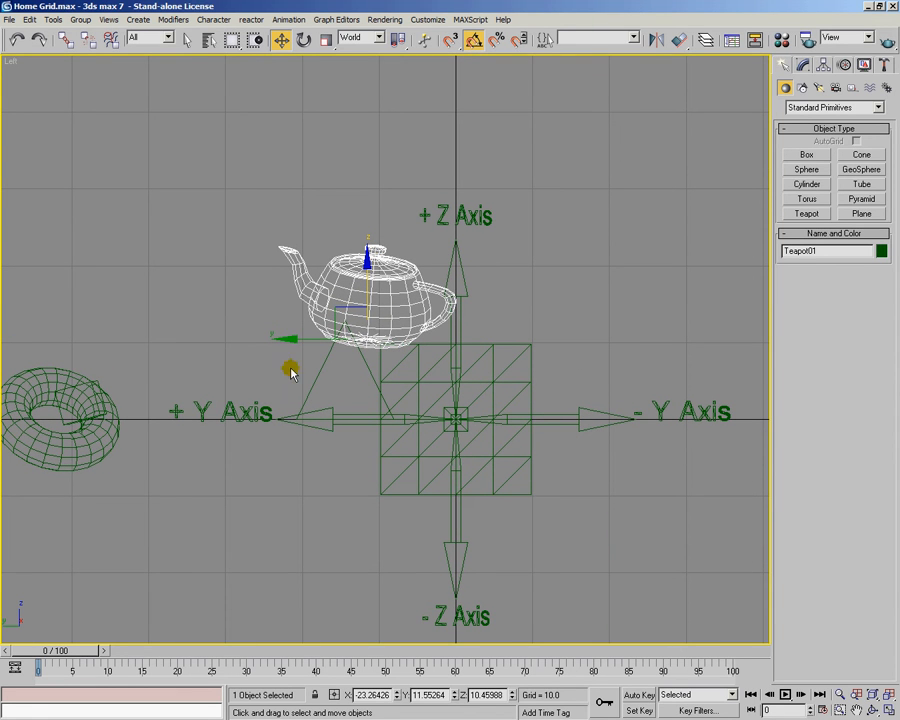
pyautogui.click(444, 340)
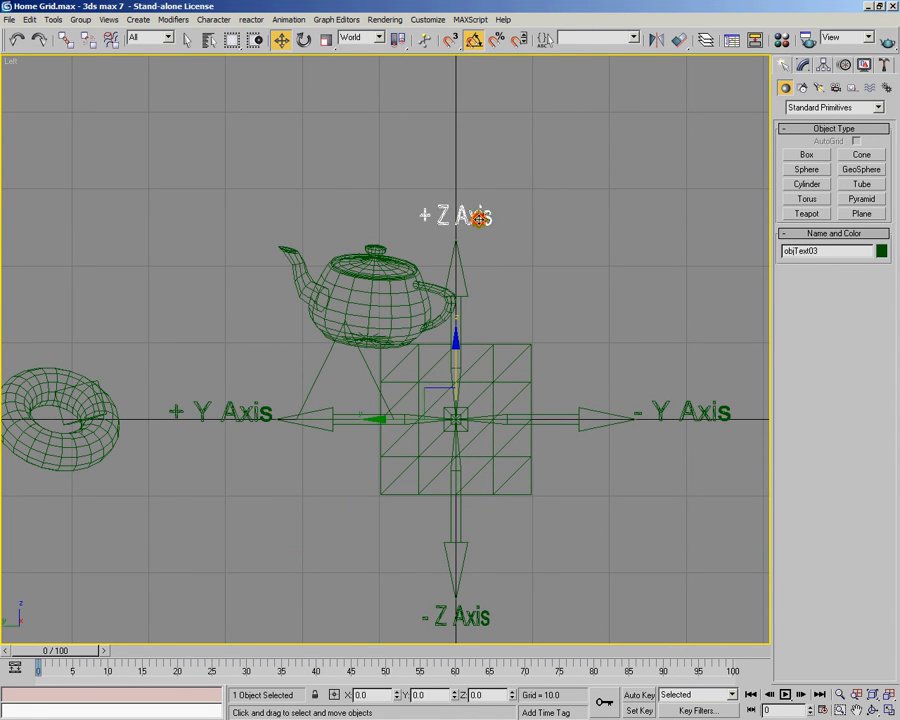
pyautogui.click(485, 307)
pyautogui.click(396, 273)
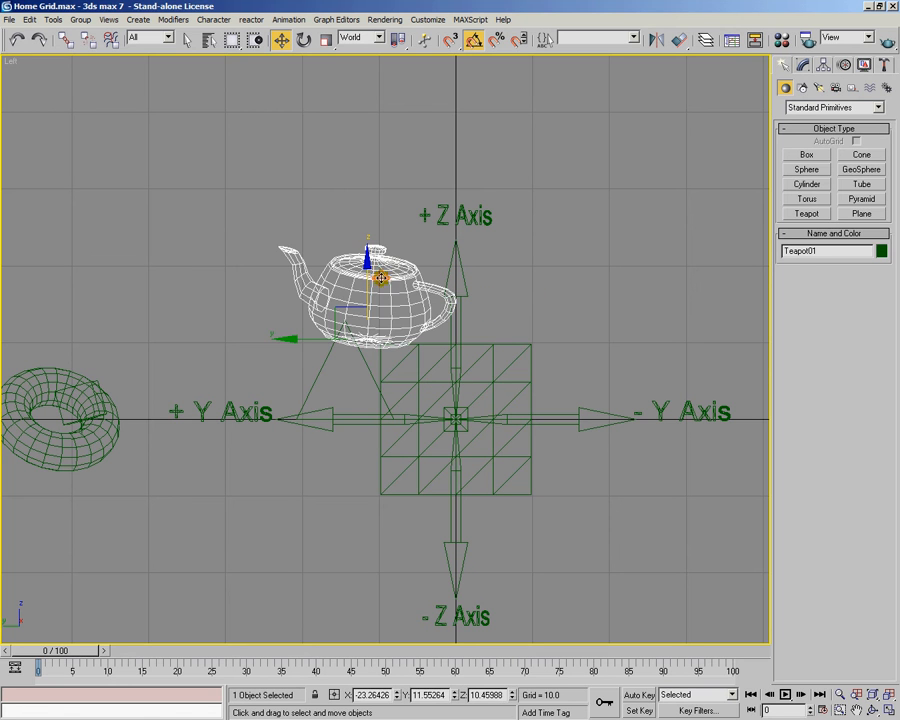
pyautogui.moveTo(352, 307); pyautogui.dragTo(316, 300)
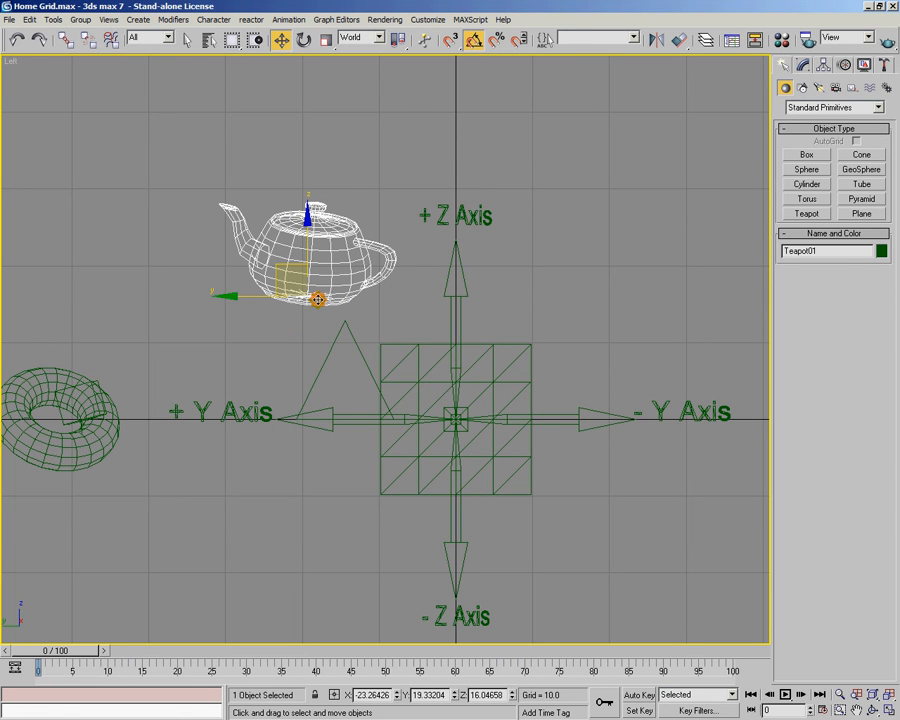
# In the Perspective view seen from above, move the teapot along the World X axis to about -1.6.
pyautogui.press('f')
pyautogui.moveTo(226, 268); pyautogui.dragTo(292, 276, button='middle')
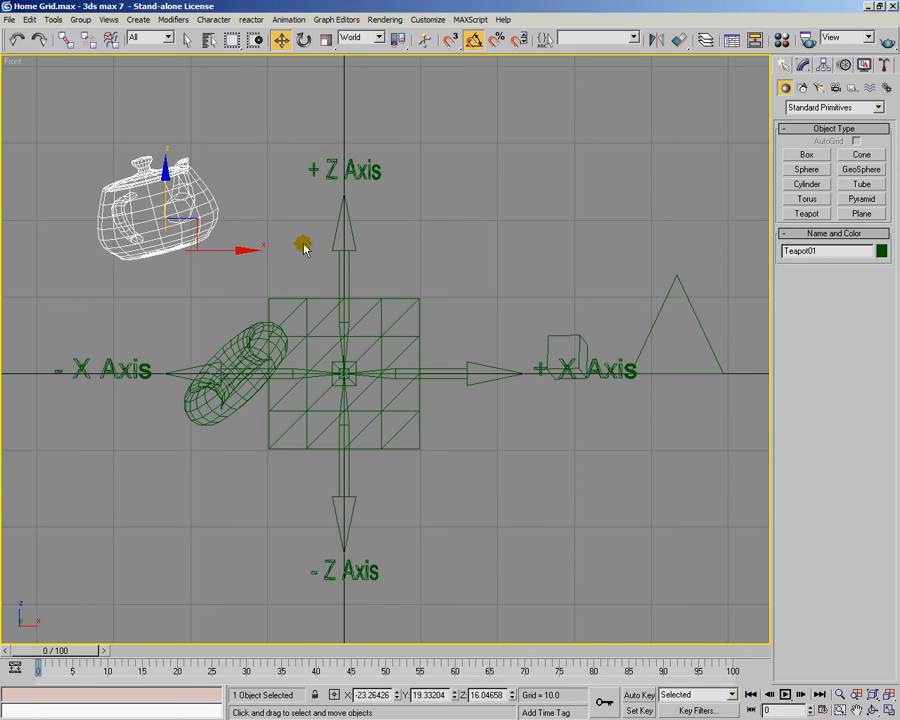
pyautogui.press('p')
pyautogui.keyDown('alt'); pyautogui.moveTo(363, 293); pyautogui.dragTo(596, 341, button='middle'); pyautogui.keyUp('alt')
pyautogui.keyDown('alt'); pyautogui.moveTo(397, 308); pyautogui.dragTo(401, 337, button='middle'); pyautogui.keyUp('alt')
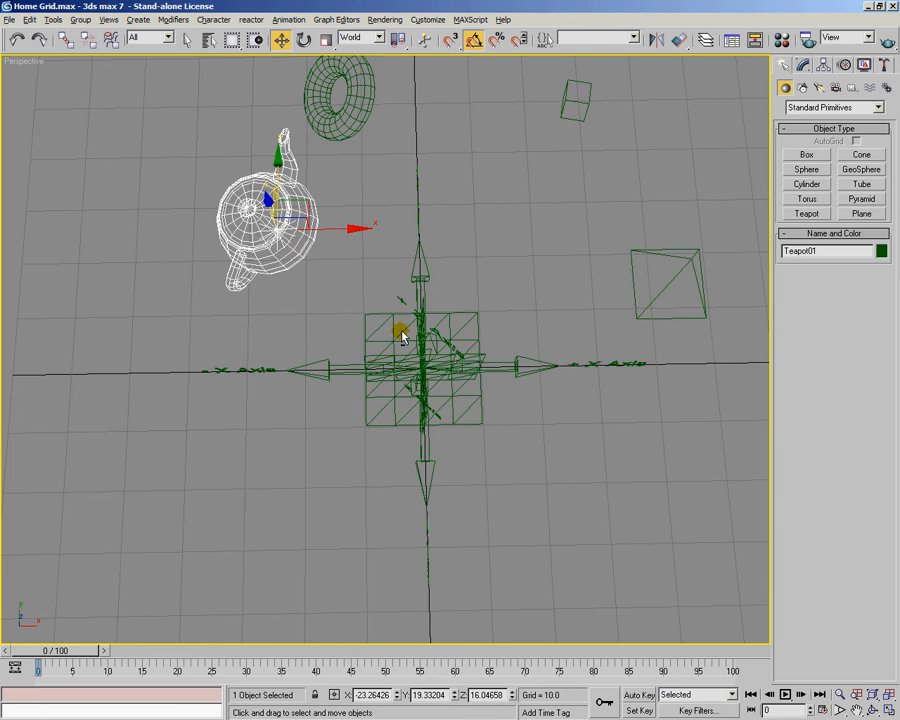
pyautogui.moveTo(352, 226); pyautogui.dragTo(440, 229)
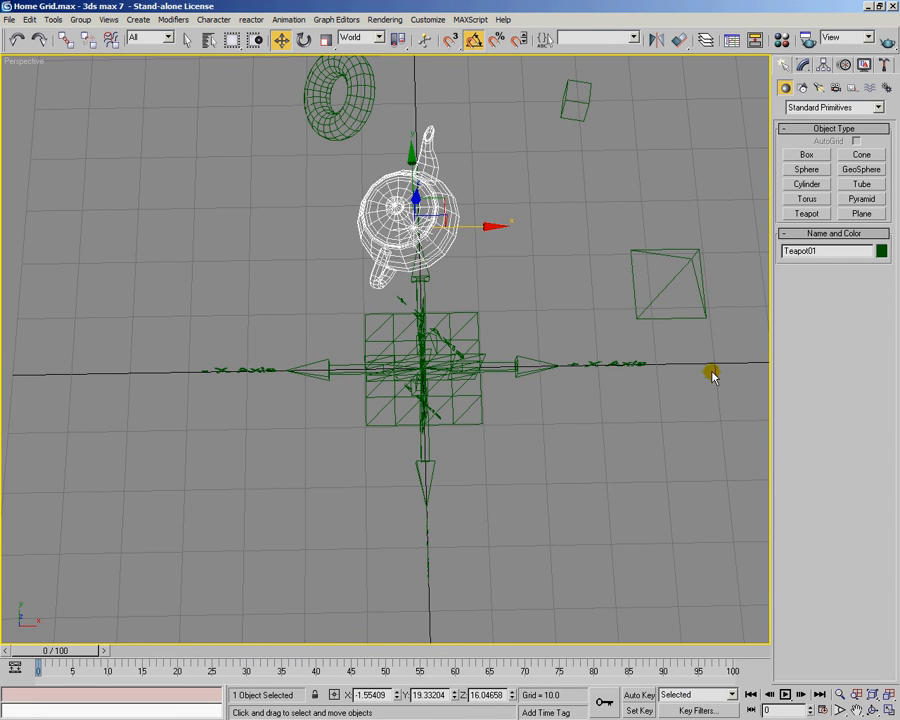
# Move the pyramid along X to about 22 and shift the teapot back in the negative X direction.
pyautogui.click(687, 266)
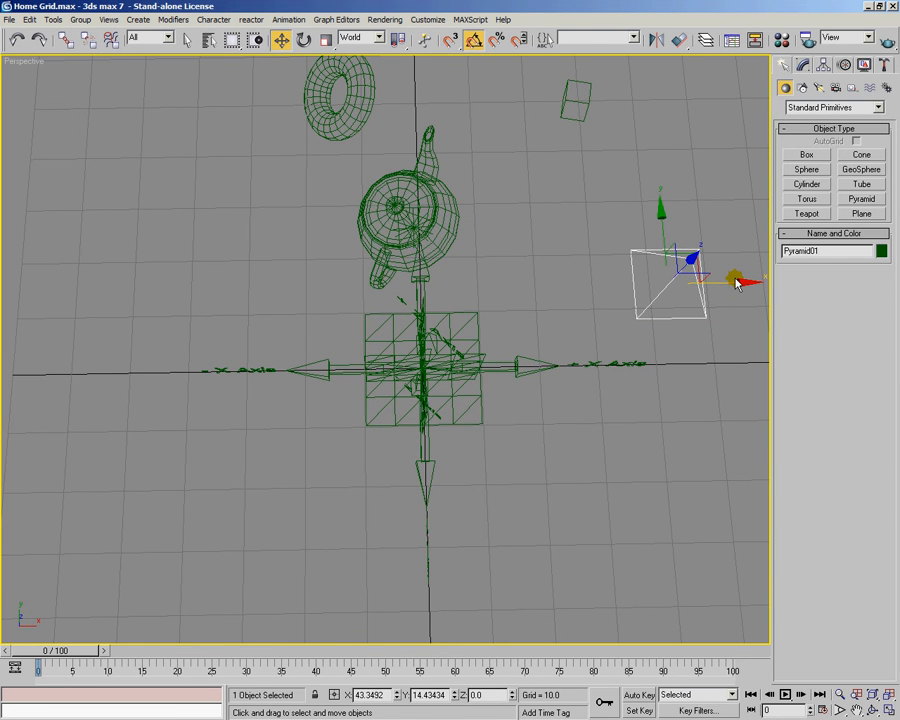
pyautogui.moveTo(741, 283); pyautogui.dragTo(630, 284)
pyautogui.click(458, 207)
pyautogui.moveTo(482, 233); pyautogui.dragTo(408, 228)
# Select the pyramid and set the reference coordinate system back to View.
pyautogui.click(568, 268)
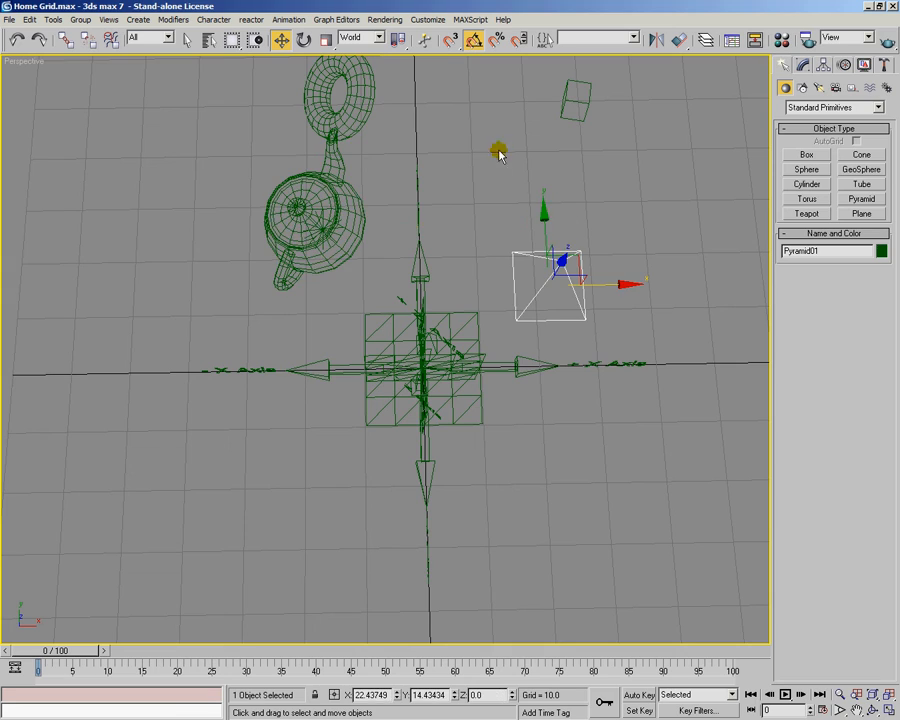
pyautogui.click(379, 38)
pyautogui.click(372, 56)
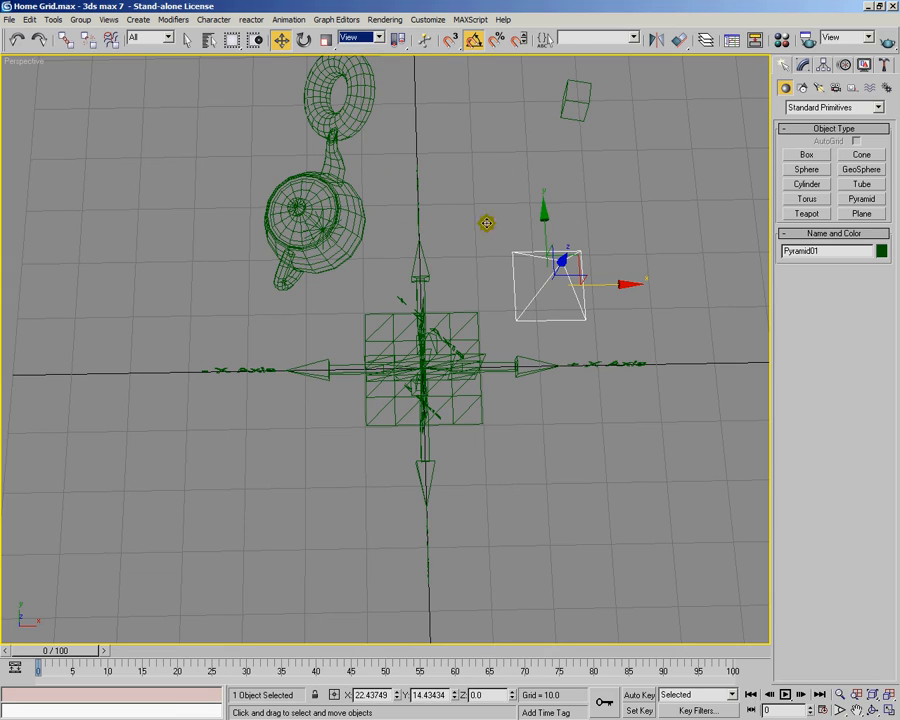
# Set the reference coordinate system to World for the selected pyramid and check its axes from other angles.
pyautogui.keyDown('alt'); pyautogui.moveTo(521, 355); pyautogui.dragTo(450, 271, button='middle'); pyautogui.keyUp('alt')
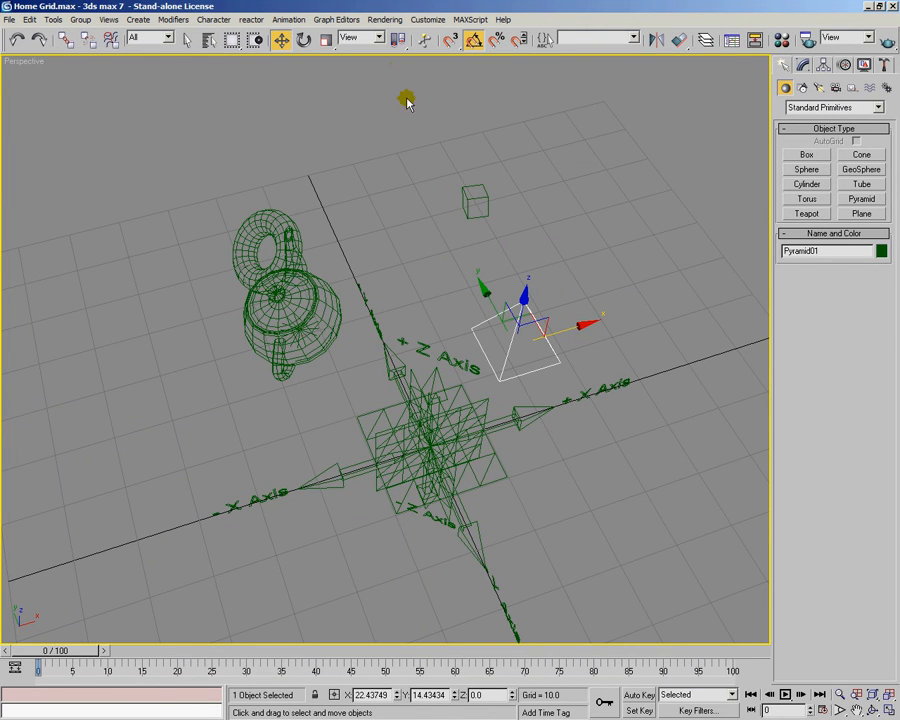
pyautogui.click(381, 38)
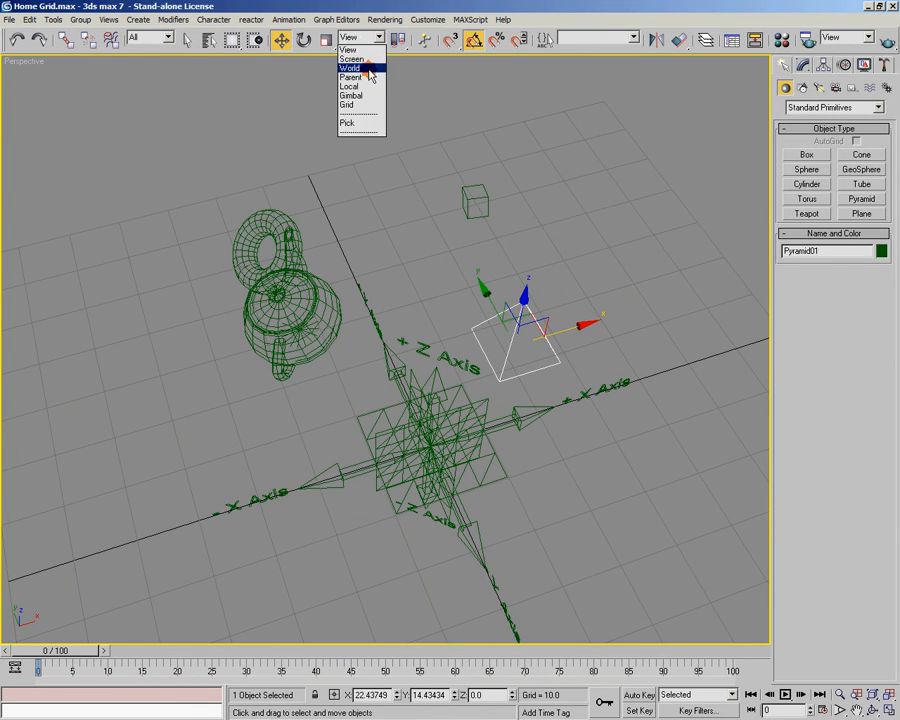
pyautogui.click(368, 69)
pyautogui.keyDown('alt'); pyautogui.moveTo(503, 236); pyautogui.dragTo(428, 352, button='middle'); pyautogui.keyUp('alt')
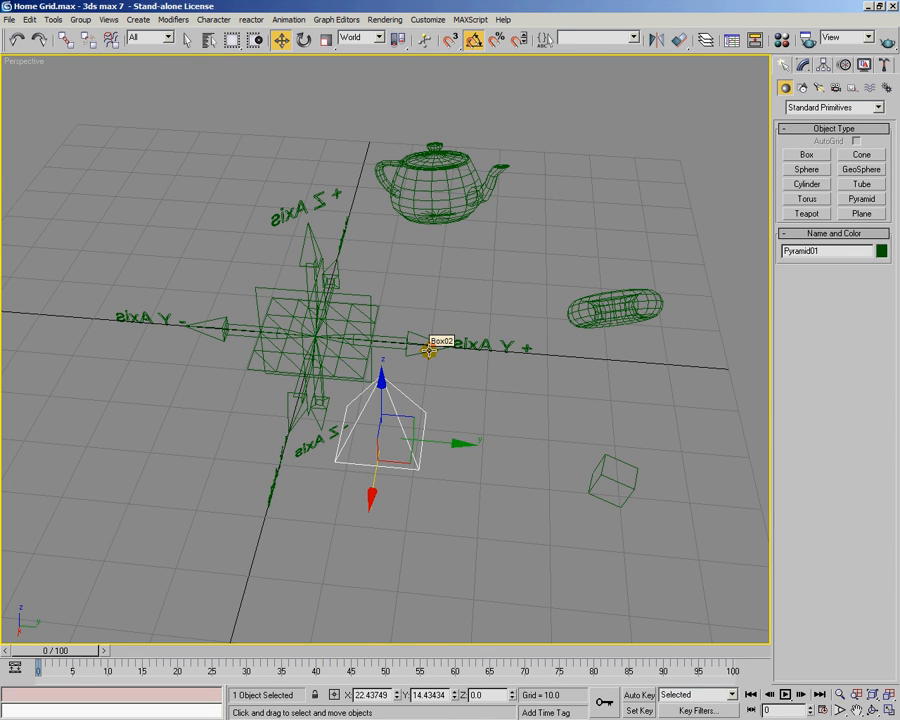
# Delete the existing teapot and create a new teapot primitive on the home grid.
pyautogui.keyDown('alt'); pyautogui.moveTo(372, 498); pyautogui.dragTo(378, 209, button='middle'); pyautogui.keyUp('alt')
pyautogui.click(382, 177)
pyautogui.press('Delete')
pyautogui.click(798, 175)
pyautogui.click(806, 213)
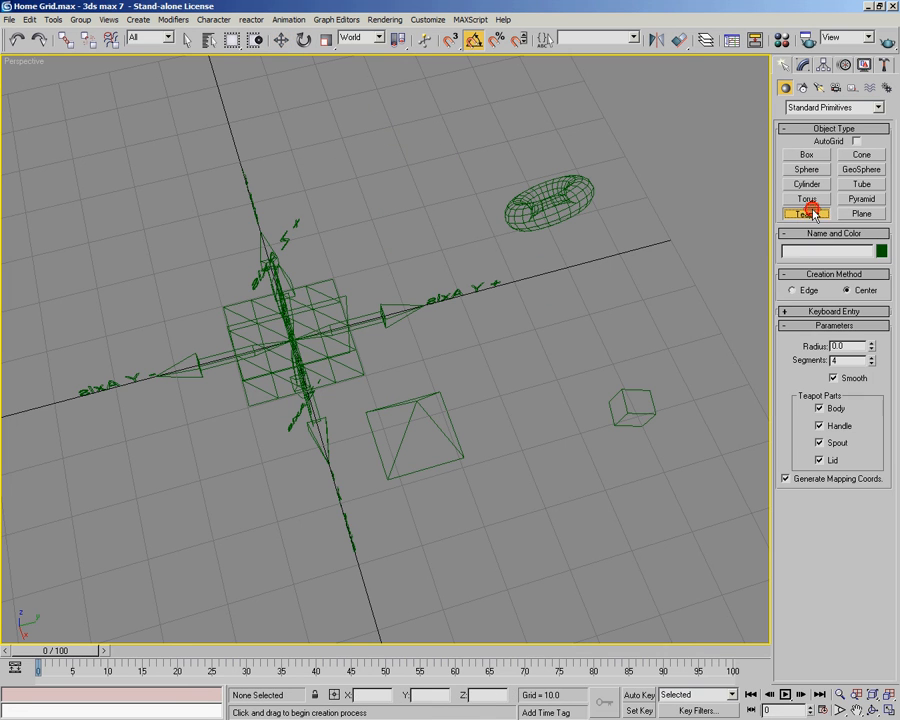
pyautogui.keyDown('alt'); pyautogui.moveTo(478, 434); pyautogui.dragTo(399, 369, button='middle'); pyautogui.keyUp('alt')
pyautogui.moveTo(536, 279); pyautogui.dragTo(552, 364)
# Move the new teapot on the grid to about X 13, Y 37, between the pyramid and the small box.
pyautogui.click(289, 46)
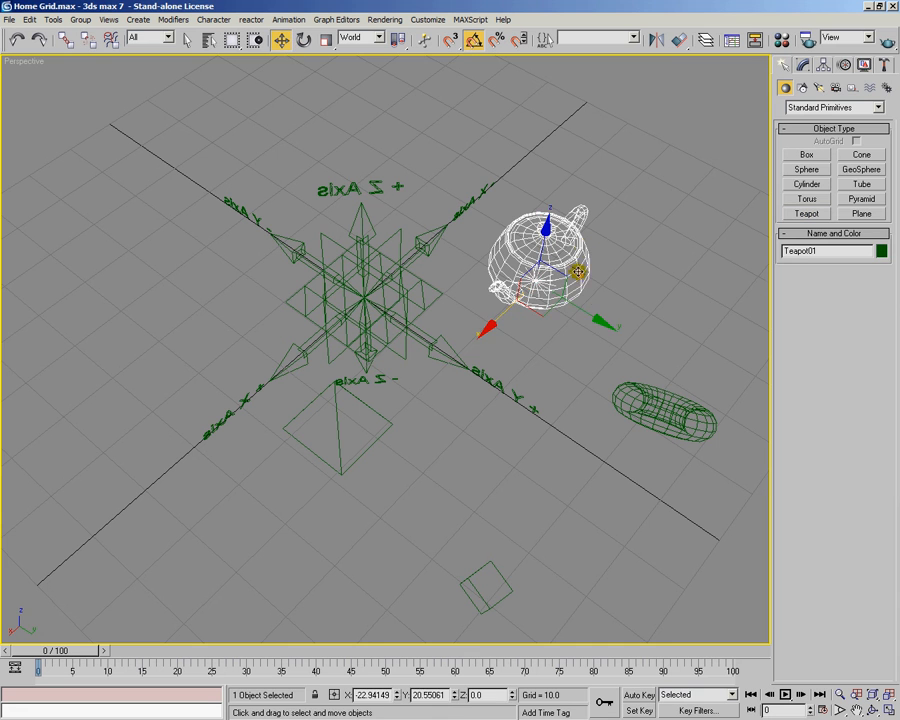
pyautogui.moveTo(547, 311); pyautogui.dragTo(498, 508)
pyautogui.keyDown('alt'); pyautogui.moveTo(494, 508); pyautogui.dragTo(513, 463, button='middle'); pyautogui.keyUp('alt')
# Link the teapot to the pyramid so that the pyramid is its parent.
pyautogui.click(65, 39)
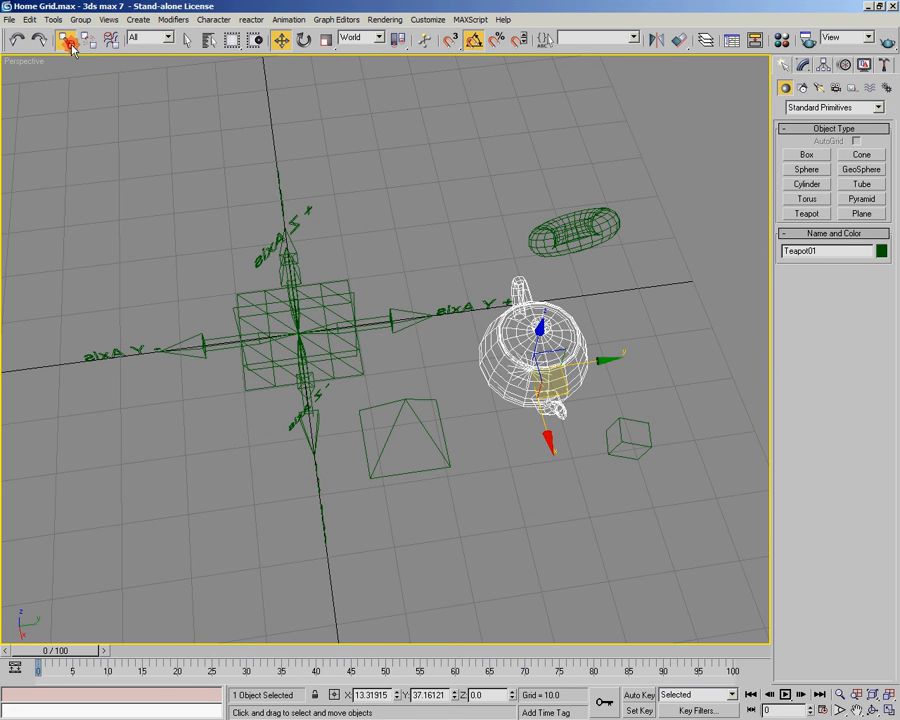
pyautogui.moveTo(500, 387); pyautogui.dragTo(421, 427)
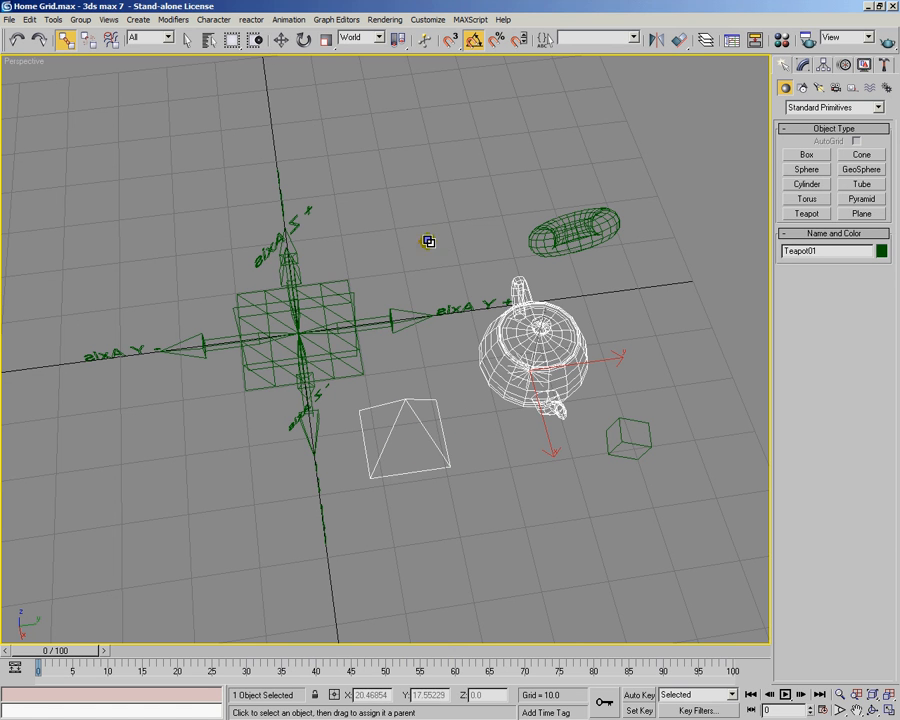
pyautogui.click(281, 39)
# Rotate the pyramid, with its linked teapot, to about X 47, Y 1 and Z -29 degrees.
pyautogui.keyDown('alt'); pyautogui.moveTo(485, 462); pyautogui.dragTo(446, 404, button='middle'); pyautogui.keyUp('alt')
pyautogui.click(424, 400)
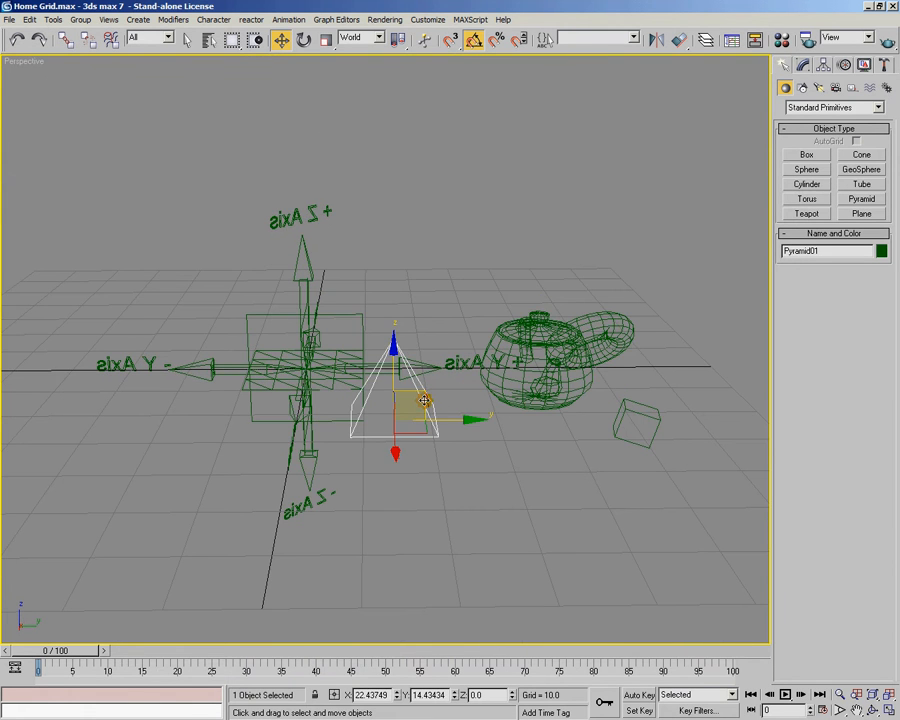
pyautogui.press('e')
pyautogui.moveTo(419, 400)
pyautogui.mouseDown()
pyautogui.moveTo(408, 438)
pyautogui.moveTo(422, 374)
pyautogui.moveTo(394, 364)
pyautogui.moveTo(426, 413)
pyautogui.moveTo(411, 381)
pyautogui.mouseUp()
pyautogui.moveTo(387, 422)
pyautogui.mouseDown()
pyautogui.moveTo(371, 427)
pyautogui.moveTo(389, 438)
pyautogui.mouseUp()
pyautogui.moveTo(419, 366)
pyautogui.mouseDown()
pyautogui.moveTo(427, 372)
pyautogui.moveTo(410, 388)
pyautogui.mouseUp()
pyautogui.keyDown('alt'); pyautogui.moveTo(382, 388); pyautogui.dragTo(467, 449, button='middle'); pyautogui.keyUp('alt')
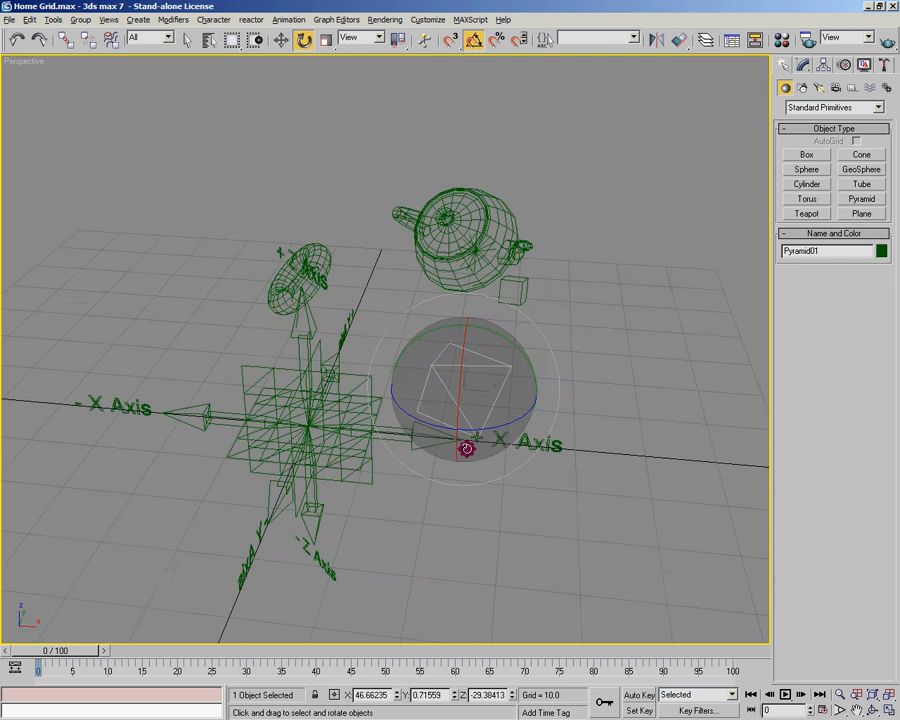
# Move the teapot along the World axes to about X 18, Y 29, Z 17.
pyautogui.press('w')
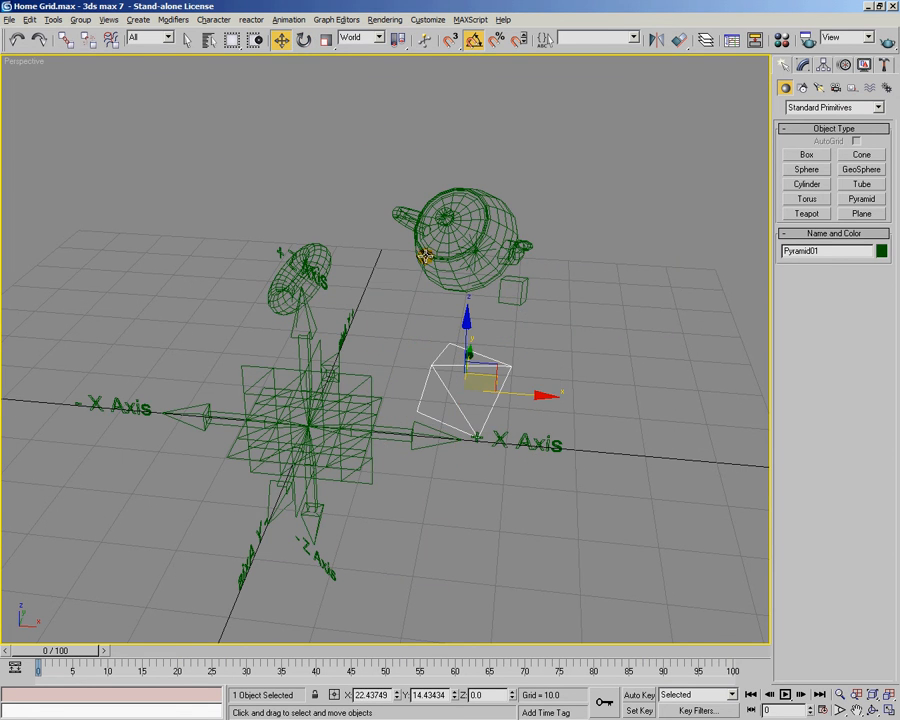
pyautogui.keyDown('alt'); pyautogui.moveTo(428, 251); pyautogui.dragTo(428, 301, button='middle'); pyautogui.keyUp('alt')
pyautogui.click(474, 189)
pyautogui.moveTo(549, 316)
pyautogui.keyDown('alt'); pyautogui.mouseDown(button='middle')
pyautogui.moveTo(542, 352)
pyautogui.moveTo(545, 340)
pyautogui.mouseUp(button='middle'); pyautogui.keyUp('alt')
pyautogui.moveTo(555, 234); pyautogui.dragTo(420, 216)
pyautogui.keyDown('alt'); pyautogui.moveTo(420, 216); pyautogui.dragTo(402, 450, button='middle'); pyautogui.keyUp('alt')
pyautogui.moveTo(396, 458); pyautogui.dragTo(287, 448)
pyautogui.keyDown('alt'); pyautogui.moveTo(287, 448); pyautogui.dragTo(617, 298, button='middle'); pyautogui.keyUp('alt')
pyautogui.moveTo(615, 308); pyautogui.dragTo(522, 311)
pyautogui.keyDown('alt'); pyautogui.moveTo(522, 311); pyautogui.dragTo(520, 336, button='middle'); pyautogui.keyUp('alt')
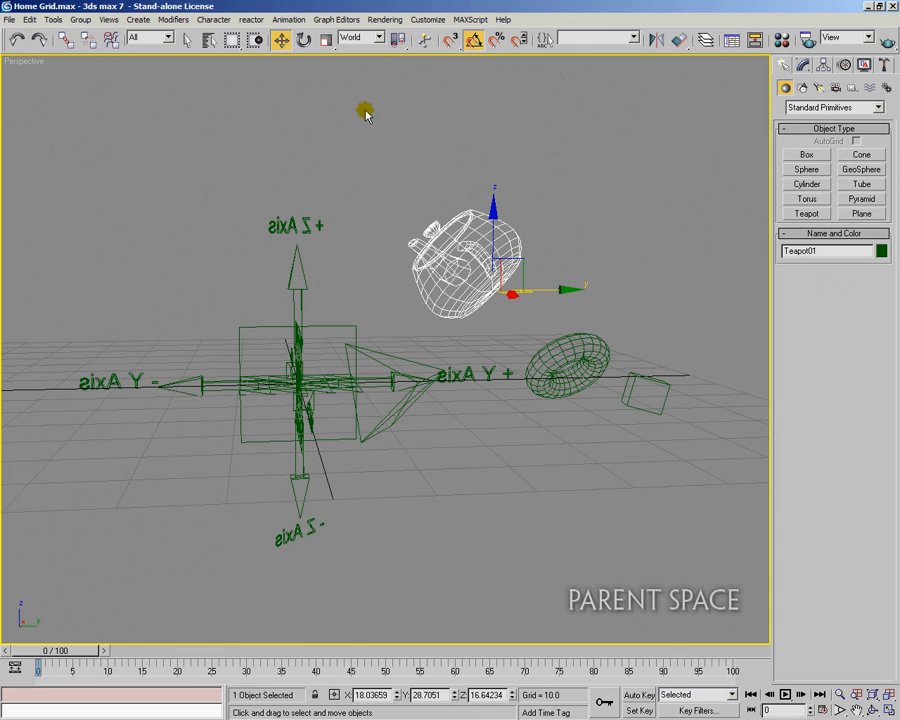
# Set the reference coordinate system to Parent for the teapot and look at its axes against the pyramid's.
pyautogui.click(377, 38)
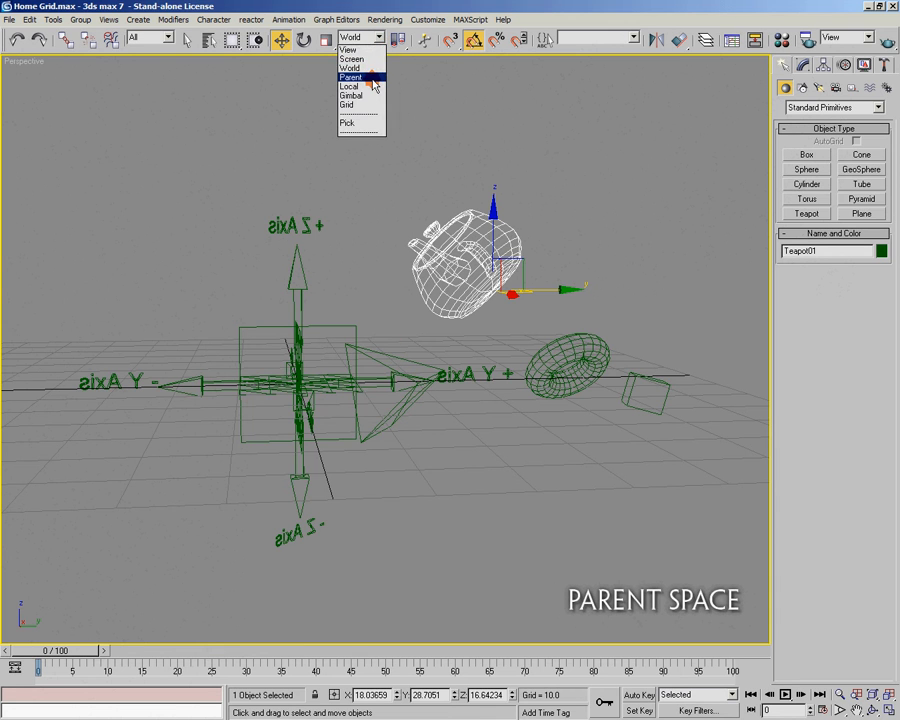
pyautogui.click(373, 85)
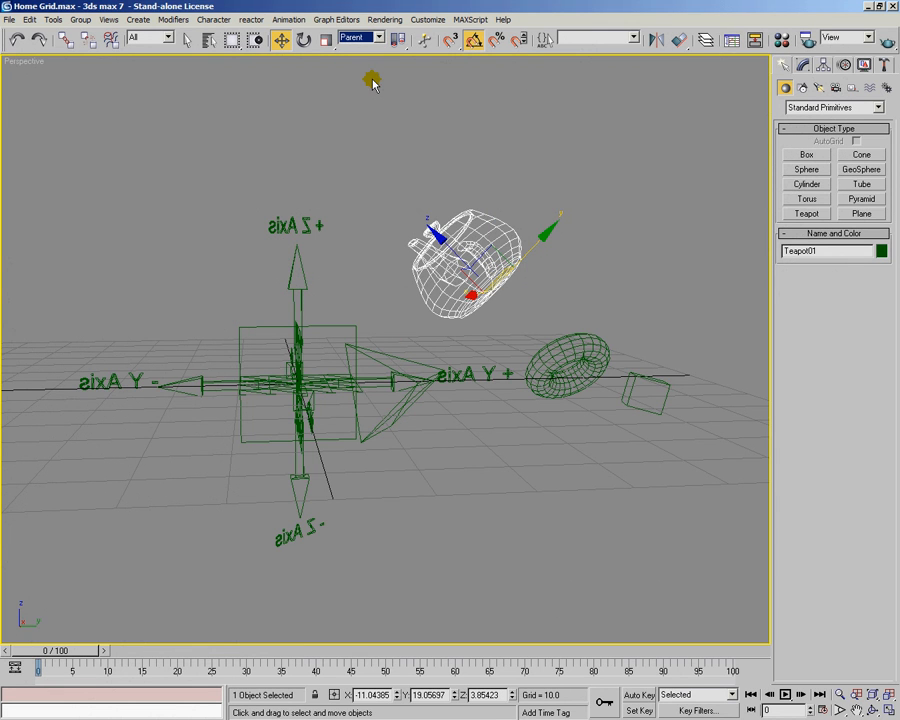
pyautogui.keyDown('alt'); pyautogui.moveTo(417, 278); pyautogui.dragTo(421, 326, button='middle'); pyautogui.keyUp('alt')
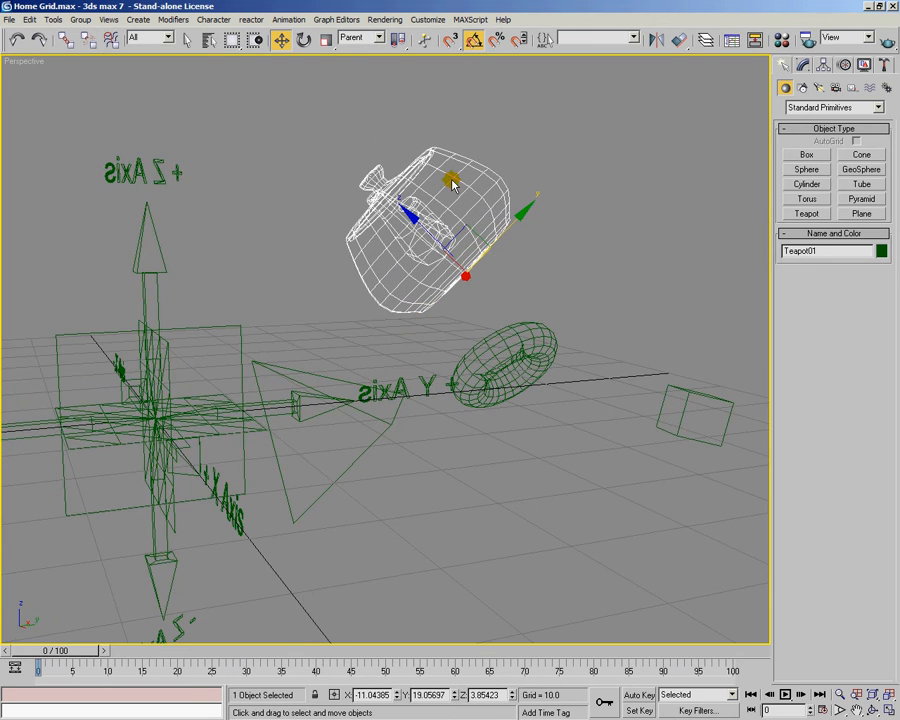
pyautogui.keyDown('alt'); pyautogui.moveTo(453, 185); pyautogui.dragTo(469, 232, button='middle'); pyautogui.keyUp('alt')
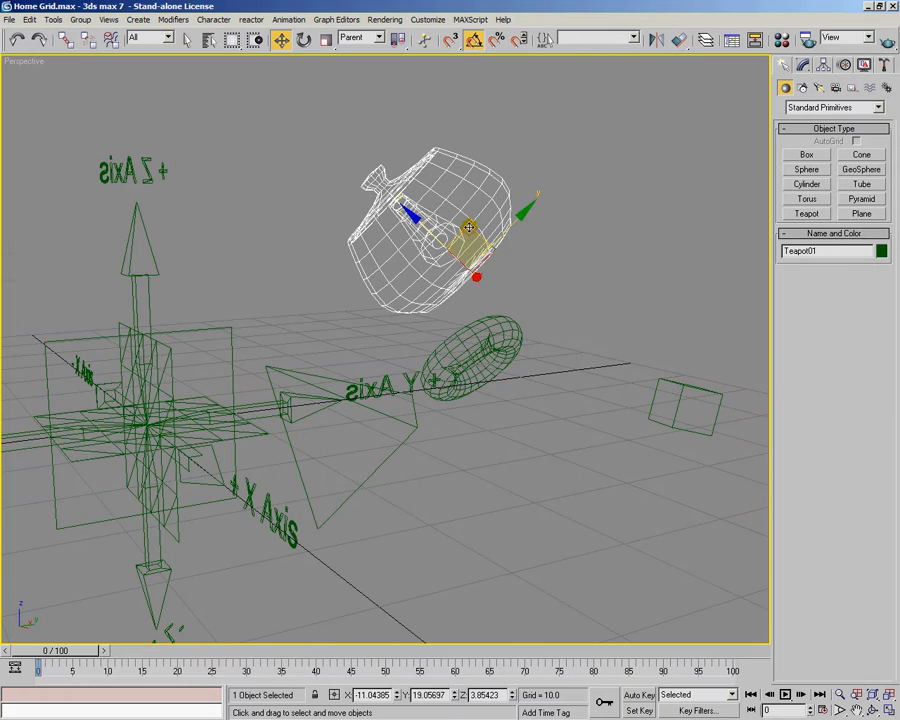
# Rotate the teapot upside down and move it in Parent space to about Y 22, Z 8.
pyautogui.press('e')
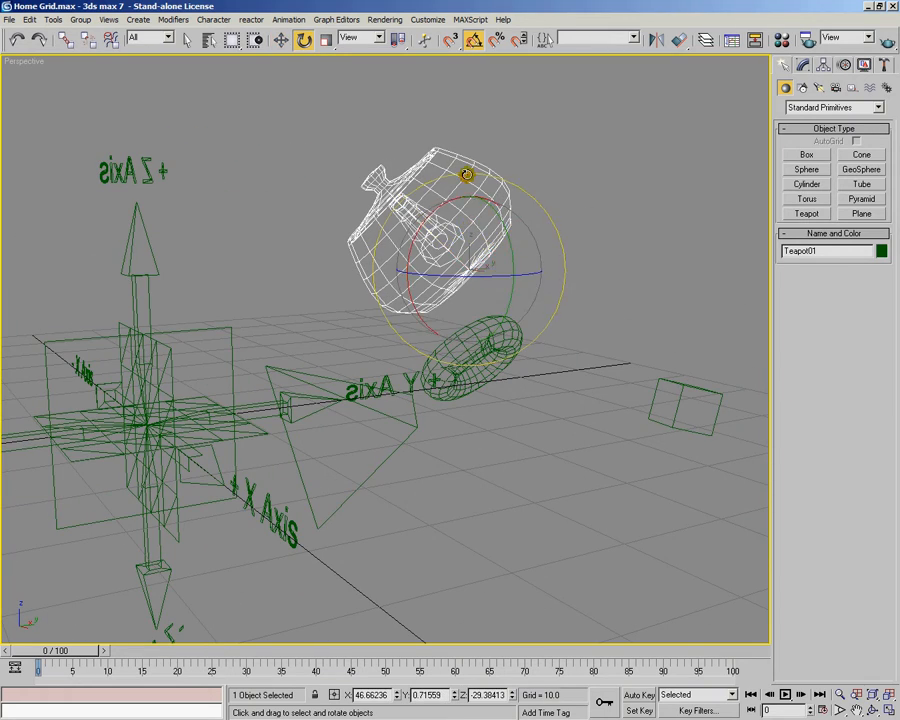
pyautogui.moveTo(466, 218); pyautogui.dragTo(482, 279)
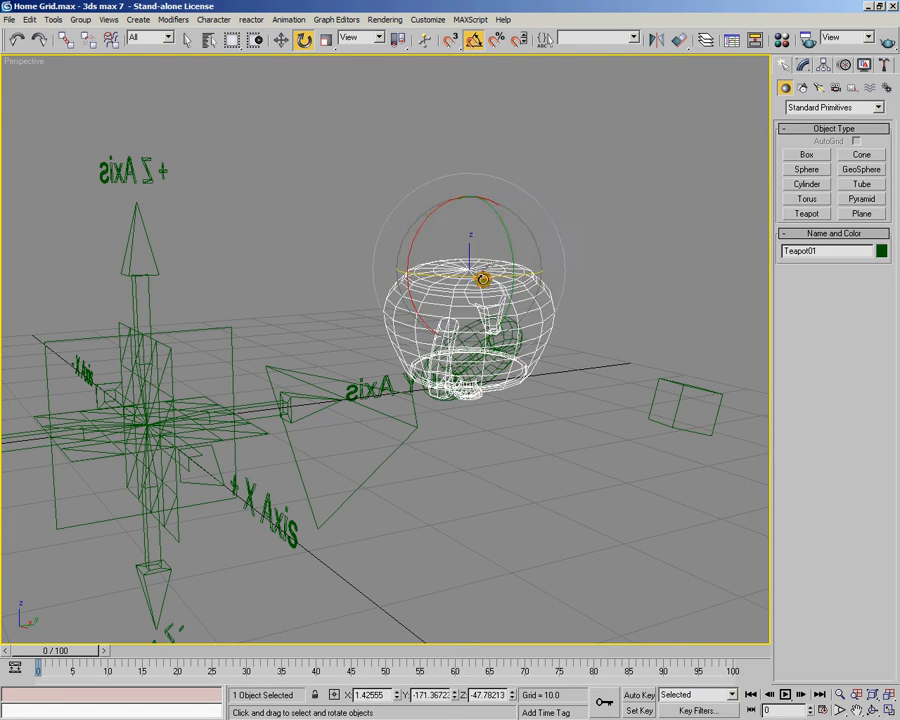
pyautogui.press('w')
pyautogui.moveTo(466, 227); pyautogui.dragTo(458, 177)
pyautogui.keyDown('alt'); pyautogui.moveTo(460, 287); pyautogui.dragTo(445, 102, button='middle'); pyautogui.keyUp('alt')
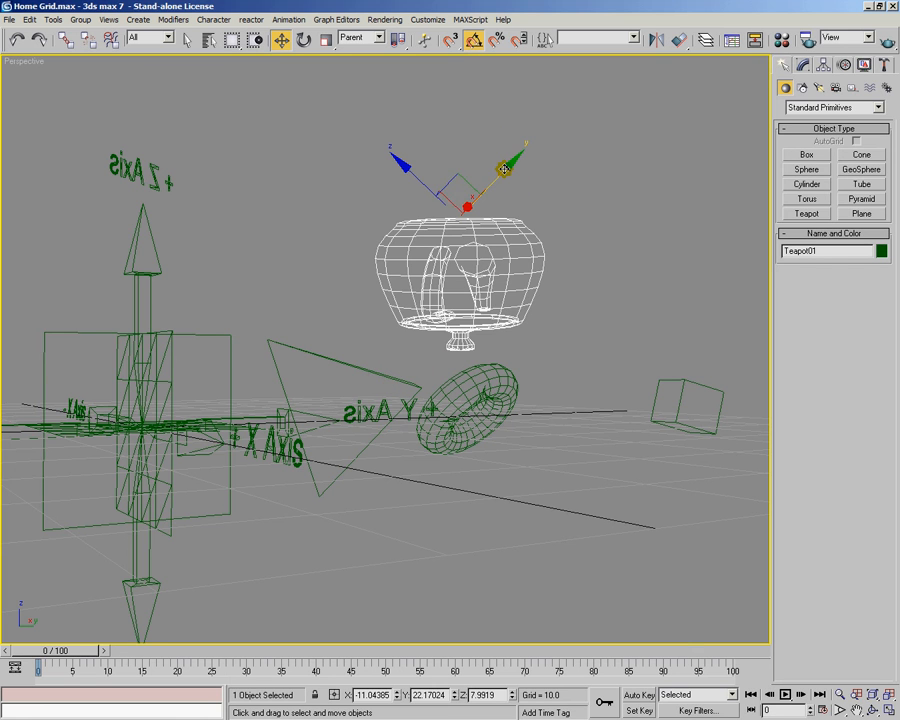
# Rotate the parent pyramid -30 degrees about the X axis.
pyautogui.click(424, 389)
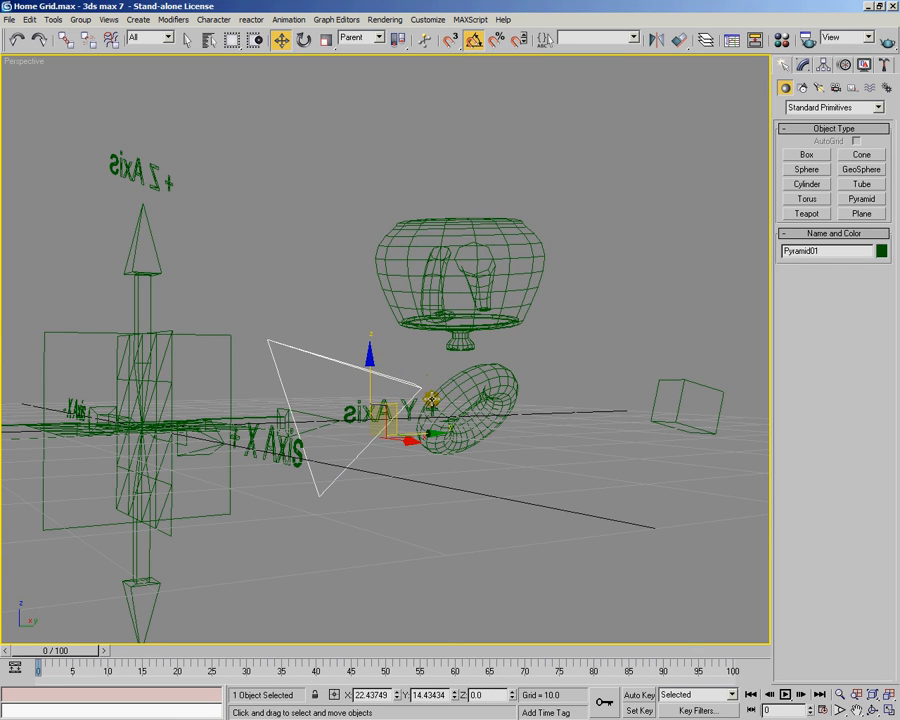
pyautogui.press('e')
pyautogui.moveTo(344, 372); pyautogui.dragTo(472, 364)
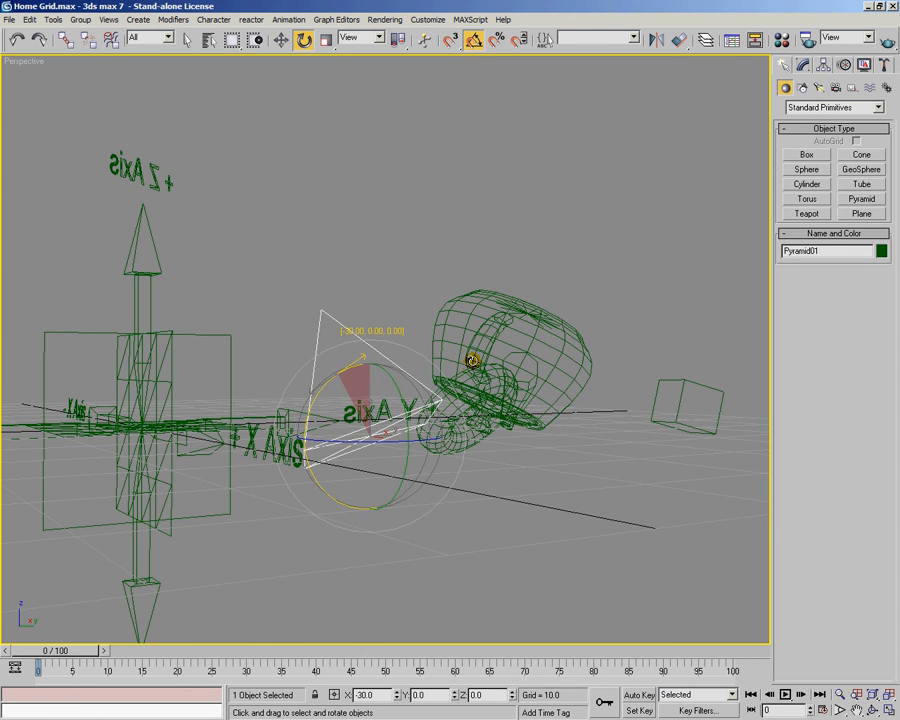
pyautogui.keyDown('alt'); pyautogui.moveTo(519, 391); pyautogui.dragTo(523, 384, button='middle'); pyautogui.keyUp('alt')
# Move the teapot along its Parent Y axis to about 3.8, then shift it towards positive X.
pyautogui.click(507, 301)
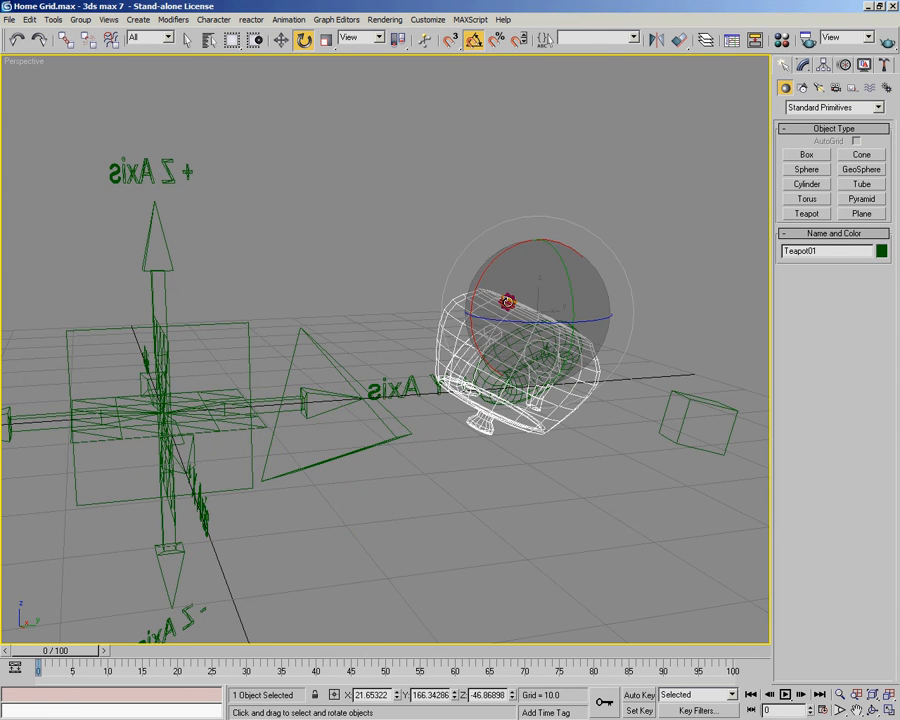
pyautogui.press('w')
pyautogui.moveTo(589, 292); pyautogui.dragTo(430, 364)
pyautogui.keyDown('alt'); pyautogui.moveTo(447, 369); pyautogui.dragTo(381, 421, button='middle'); pyautogui.keyUp('alt')
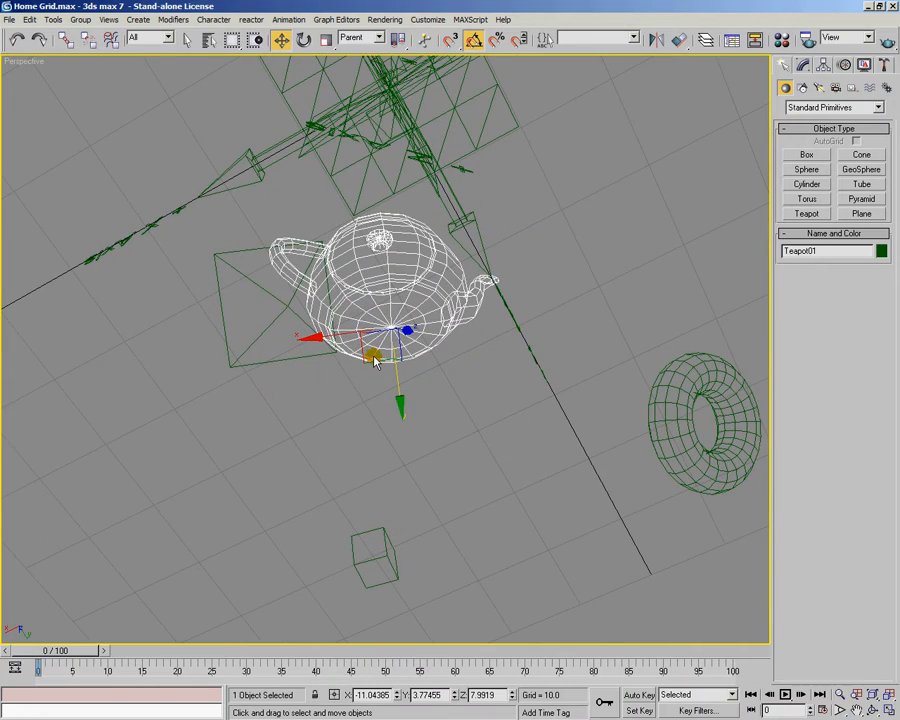
pyautogui.moveTo(373, 357); pyautogui.dragTo(331, 396)
pyautogui.keyDown('alt'); pyautogui.moveTo(331, 396); pyautogui.dragTo(382, 272, button='middle'); pyautogui.keyUp('alt')
# Rotate the parent pyramid 20 degrees about the X axis.
pyautogui.press('e')
pyautogui.click(245, 376)
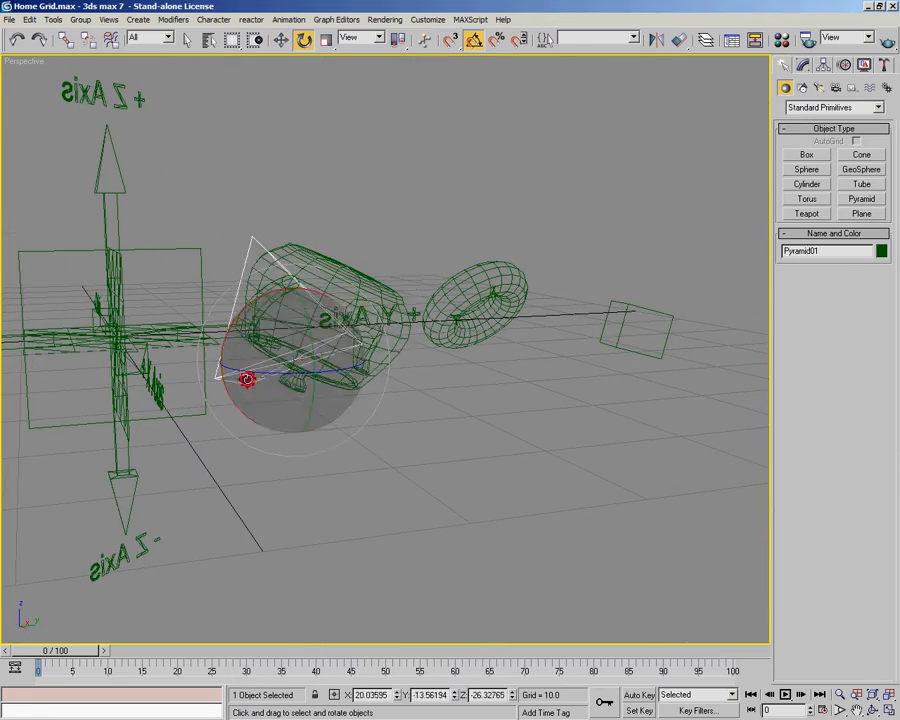
pyautogui.moveTo(298, 315); pyautogui.dragTo(229, 369)
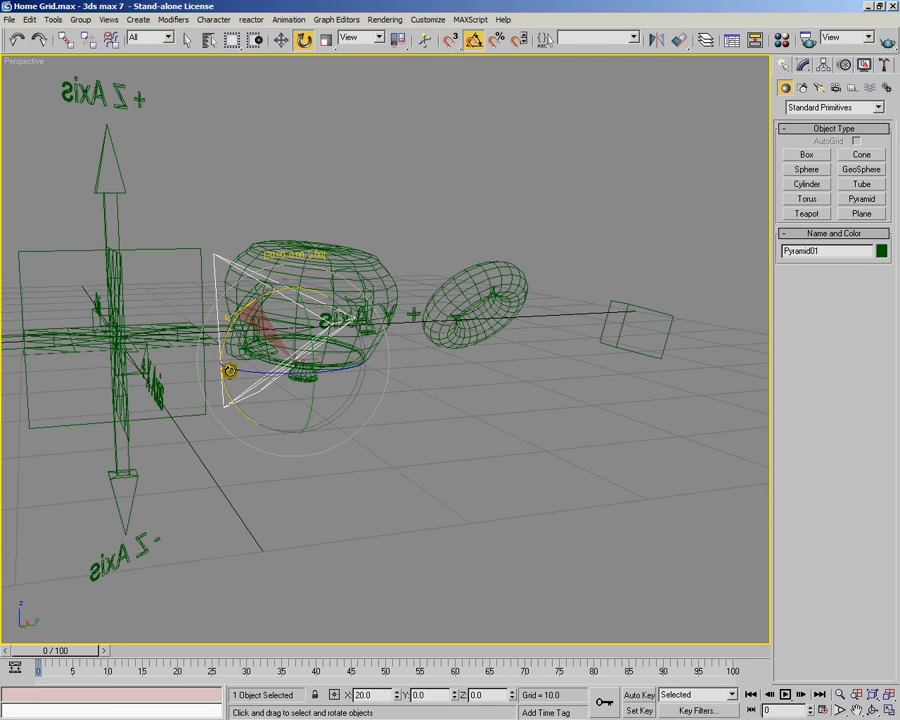
# Move the teapot along its Parent Y axis to about 15 and view it against the pyramid.
pyautogui.press('w')
pyautogui.click(307, 258)
pyautogui.moveTo(324, 208); pyautogui.dragTo(411, 185)
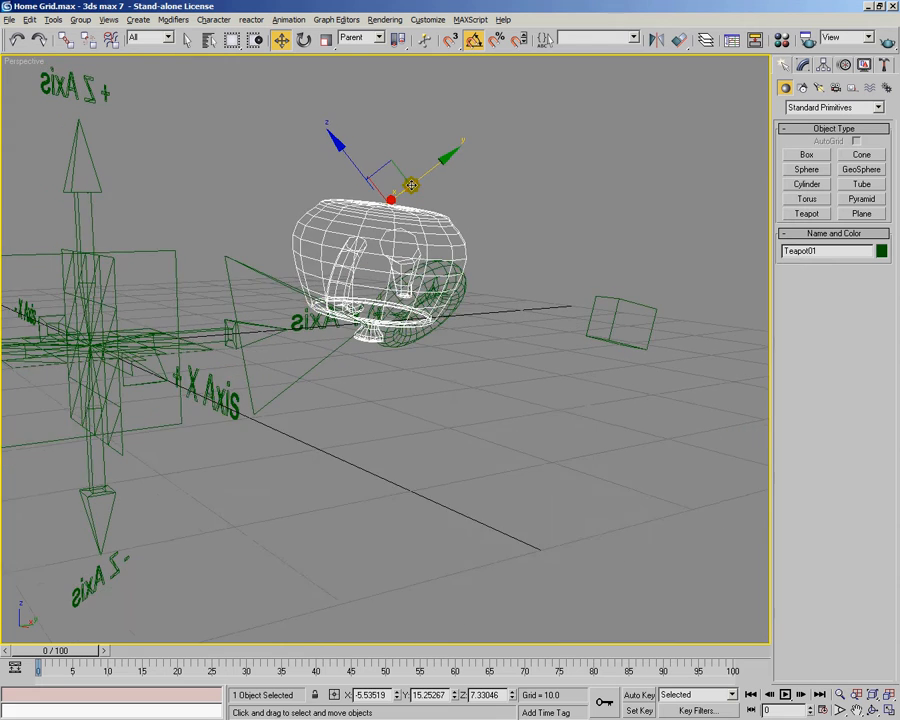
pyautogui.keyDown('alt'); pyautogui.moveTo(411, 185); pyautogui.dragTo(427, 167, button='middle'); pyautogui.keyUp('alt')
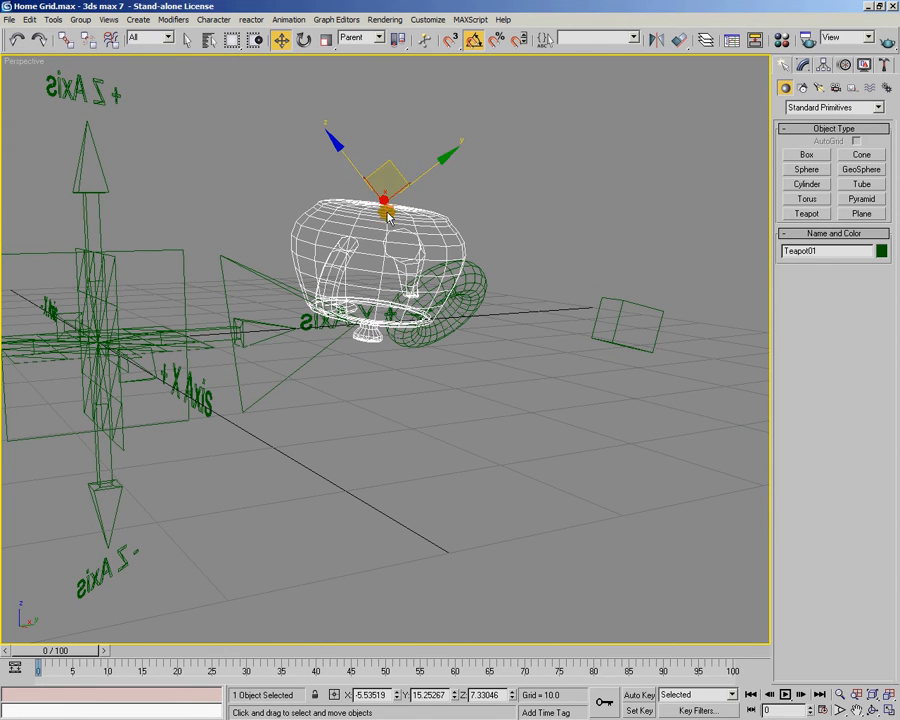
pyautogui.keyDown('alt'); pyautogui.moveTo(450, 176); pyautogui.dragTo(434, 198, button='middle'); pyautogui.keyUp('alt')
pyautogui.keyDown('alt'); pyautogui.moveTo(284, 291); pyautogui.dragTo(374, 315, button='middle'); pyautogui.keyUp('alt')
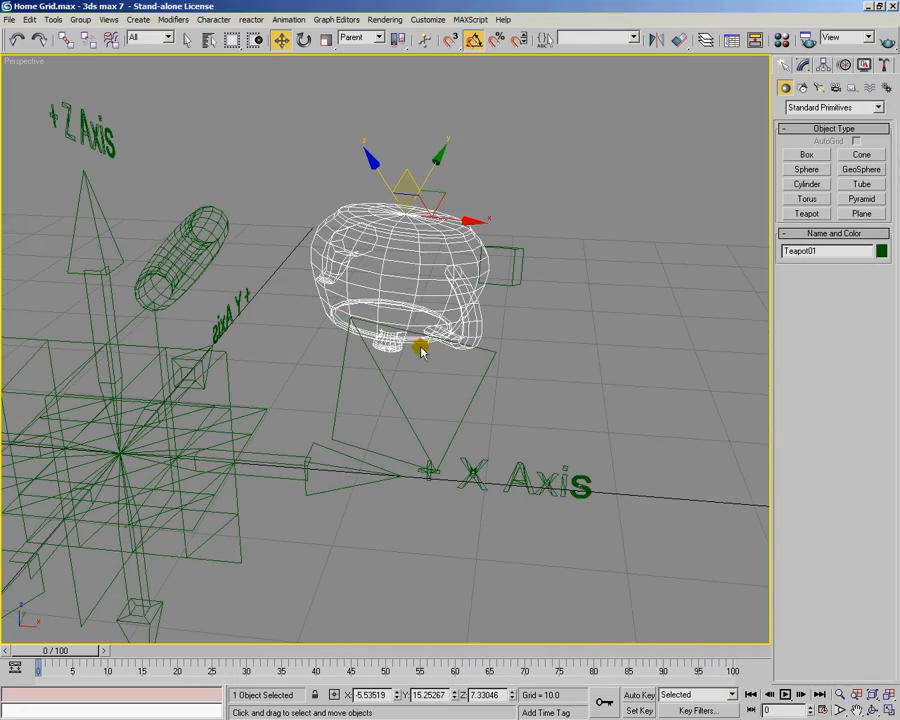
# Check the axes of the pyramid and torus, then link the teapot to the torus as its new parent.
pyautogui.click(471, 400)
pyautogui.keyDown('alt'); pyautogui.moveTo(482, 394); pyautogui.dragTo(497, 276, button='middle'); pyautogui.keyUp('alt')
pyautogui.click(482, 337)
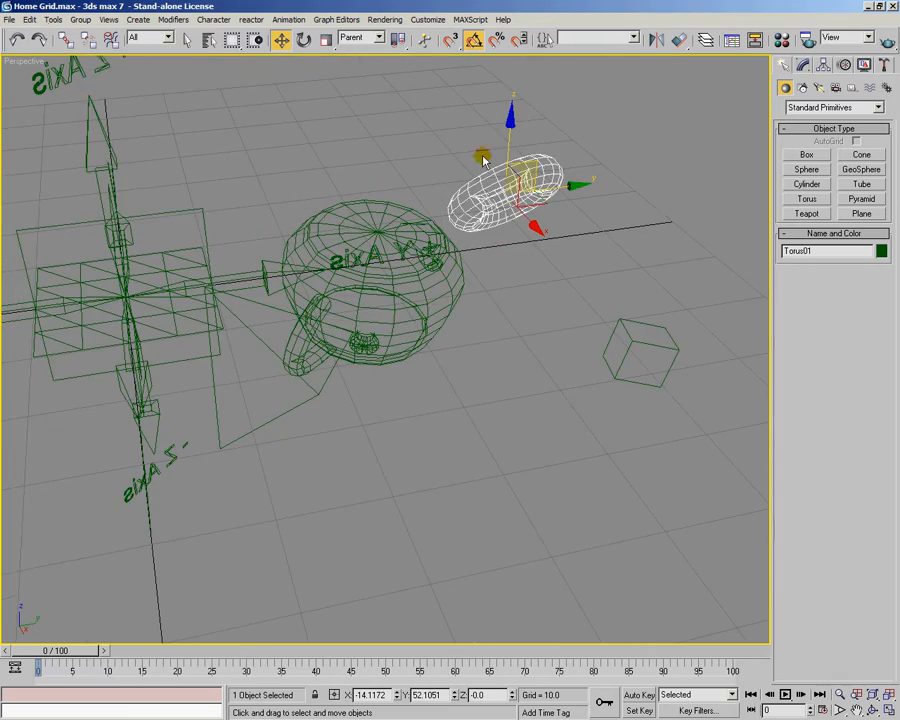
pyautogui.keyDown('alt'); pyautogui.moveTo(484, 226); pyautogui.dragTo(472, 330, button='middle'); pyautogui.keyUp('alt')
pyautogui.click(471, 332)
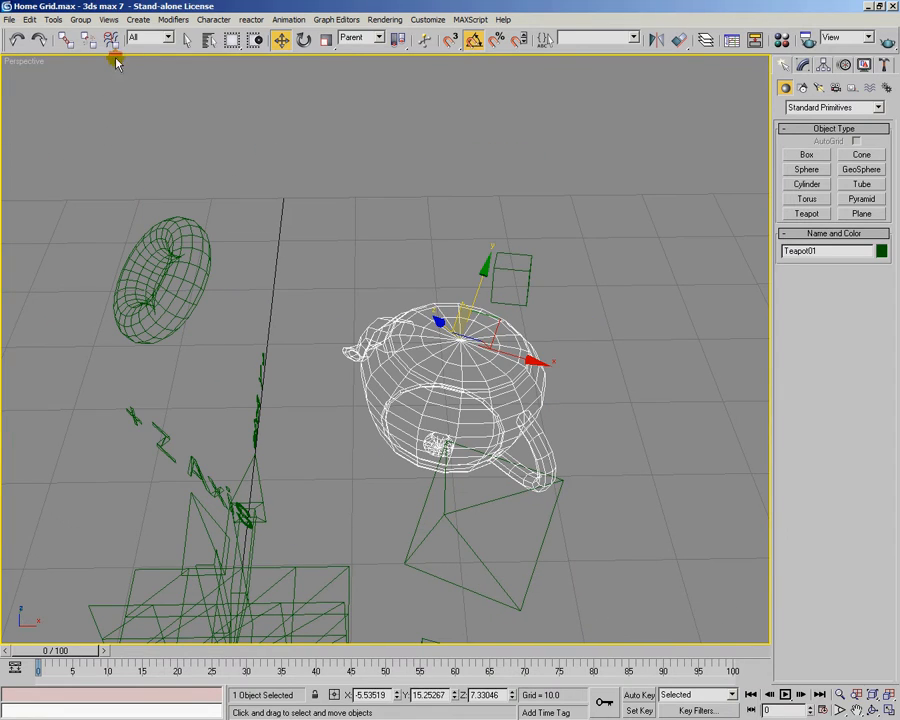
pyautogui.click(65, 39)
pyautogui.moveTo(477, 352); pyautogui.dragTo(200, 282)
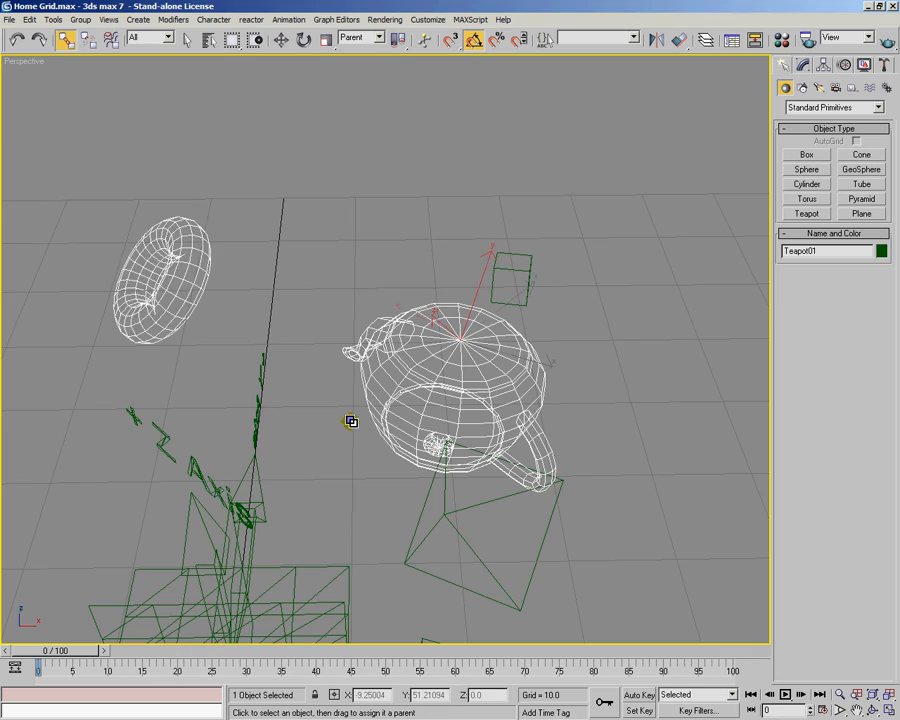
pyautogui.click(281, 39)
# Compare the torus's axes with the teapot's Parent axes from several viewing angles.
pyautogui.keyDown('alt'); pyautogui.moveTo(496, 267); pyautogui.dragTo(483, 364, button='middle'); pyautogui.keyUp('alt')
pyautogui.click(683, 415)
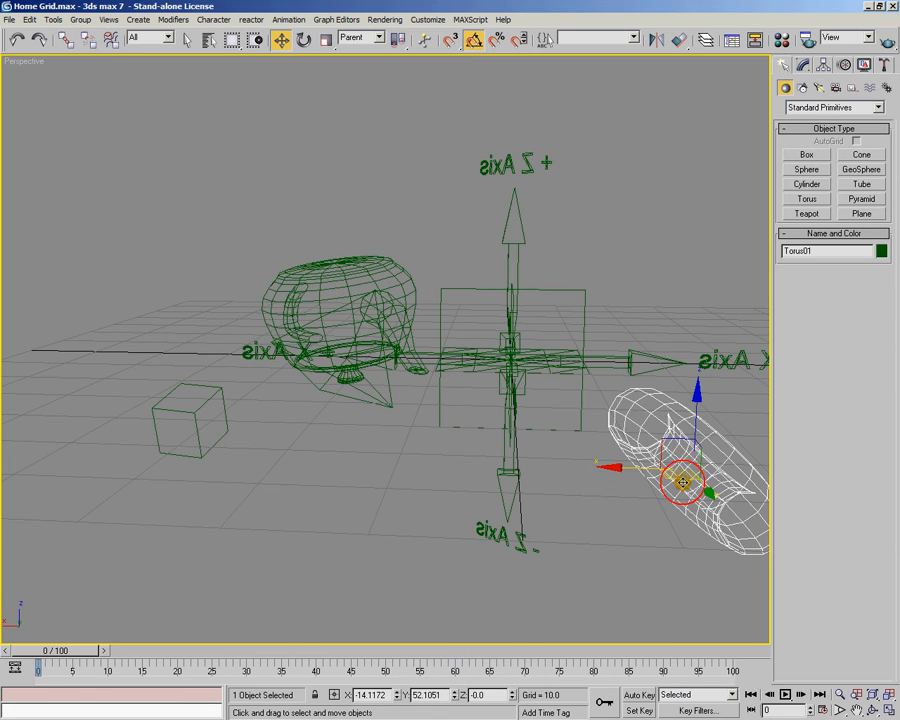
pyautogui.click(355, 298)
pyautogui.click(371, 262)
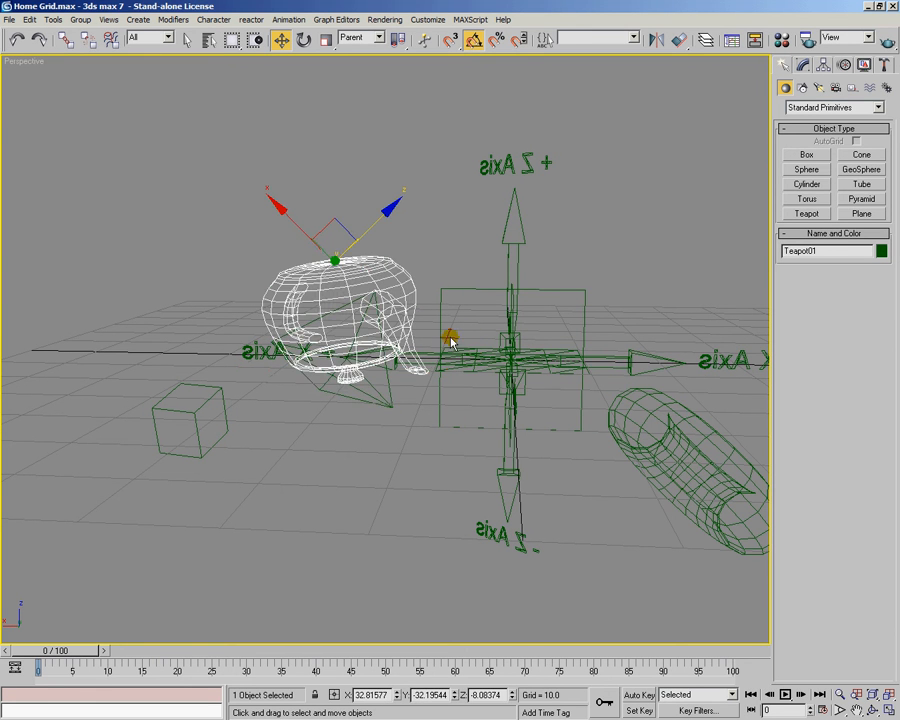
pyautogui.keyDown('alt'); pyautogui.moveTo(457, 344); pyautogui.dragTo(415, 287, button='middle'); pyautogui.keyUp('alt')
pyautogui.keyDown('alt'); pyautogui.moveTo(359, 262); pyautogui.dragTo(398, 323, button='middle'); pyautogui.keyUp('alt')
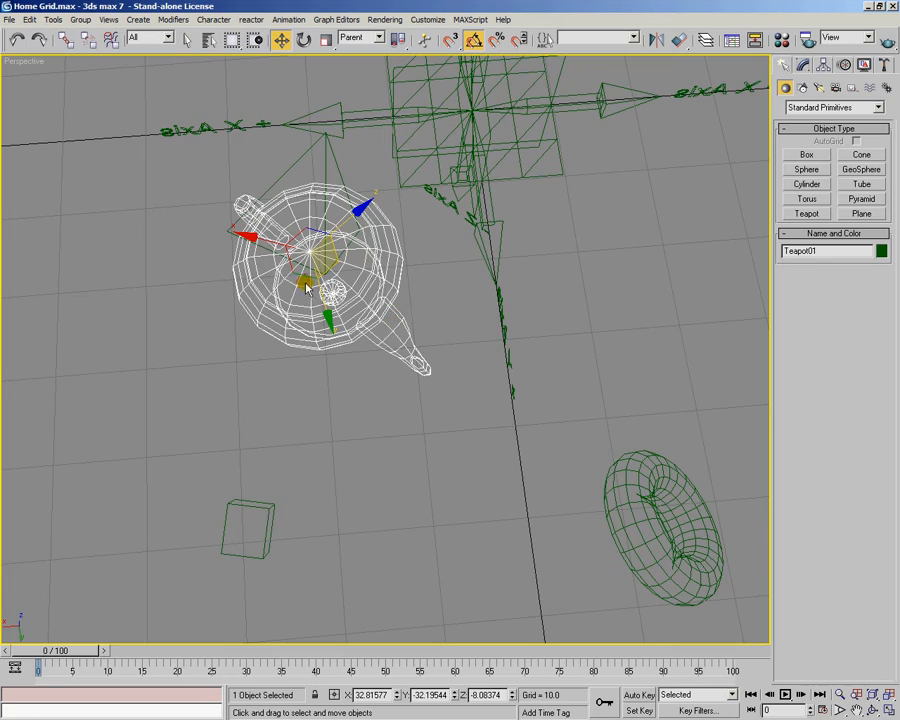
pyautogui.moveTo(310, 290)
pyautogui.keyDown('alt'); pyautogui.mouseDown(button='middle')
pyautogui.moveTo(466, 456)
pyautogui.moveTo(403, 309)
pyautogui.moveTo(215, 155)
pyautogui.moveTo(207, 201)
pyautogui.moveTo(301, 271)
pyautogui.mouseUp(button='middle'); pyautogui.keyUp('alt')
# Reset the teapot's X, Y and Z position to 0 relative to its parent torus.
pyautogui.rightClick(397, 697)
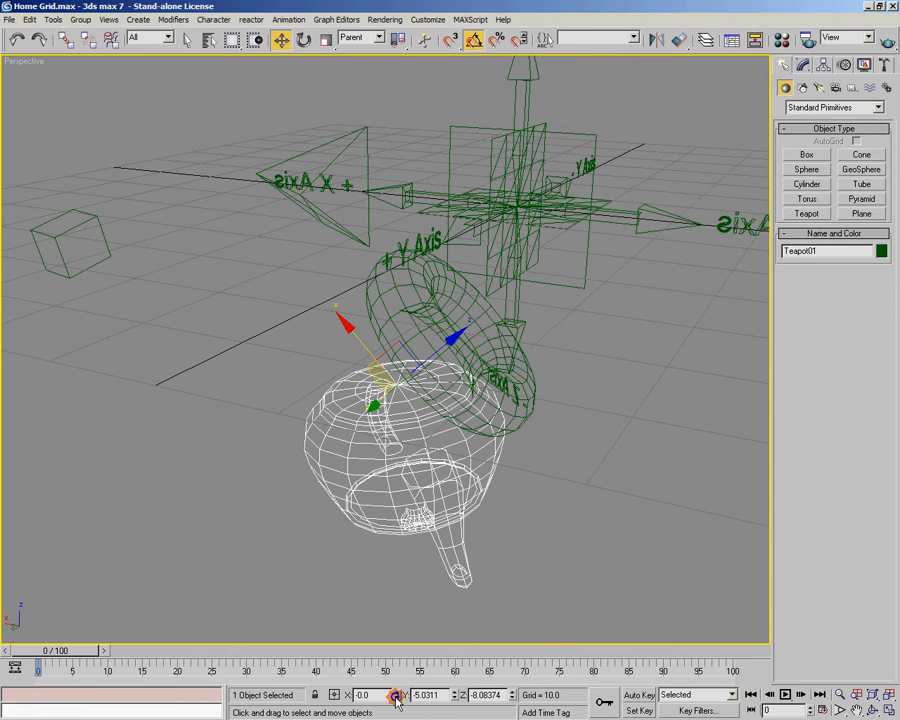
pyautogui.rightClick(456, 697)
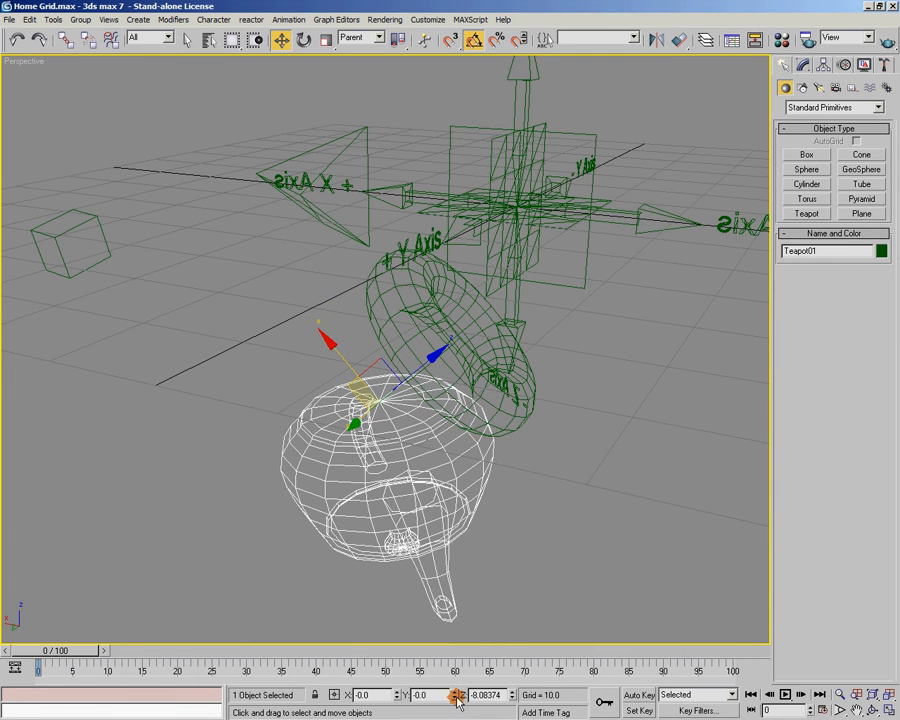
pyautogui.rightClick(510, 697)
pyautogui.keyDown('alt'); pyautogui.moveTo(486, 549); pyautogui.dragTo(341, 320, button='middle'); pyautogui.keyUp('alt')
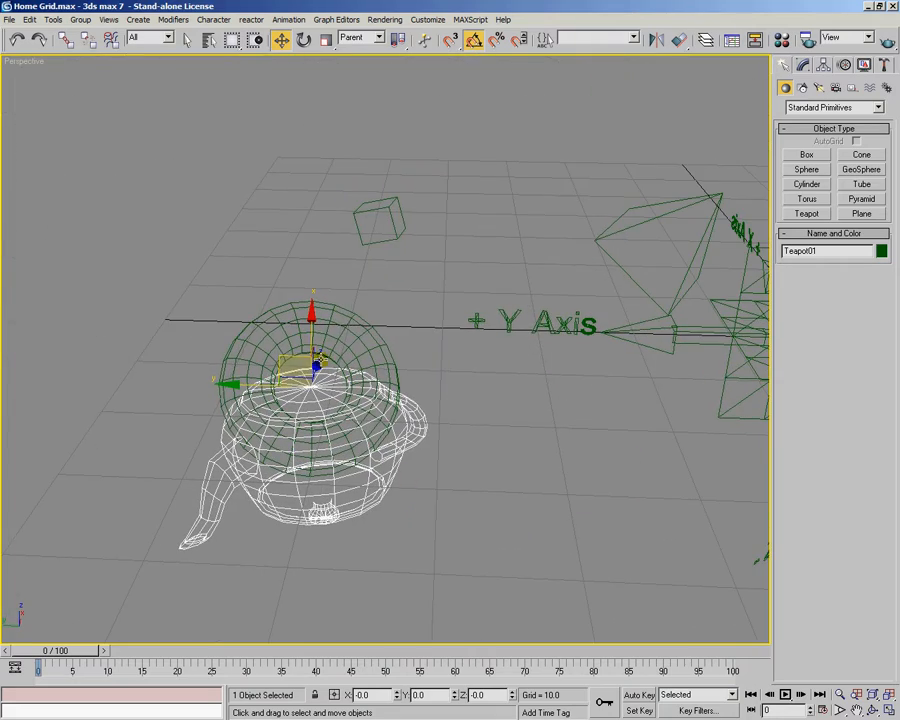
pyautogui.keyDown('alt'); pyautogui.moveTo(344, 421); pyautogui.dragTo(287, 446, button='middle'); pyautogui.keyUp('alt')
# Reset the teapot's X, Y and Z rotation to 0 in the View coordinate system.
pyautogui.press('e')
pyautogui.keyDown('alt'); pyautogui.moveTo(366, 470); pyautogui.dragTo(408, 685, button='middle'); pyautogui.keyUp('alt')
pyautogui.rightClick(396, 695)
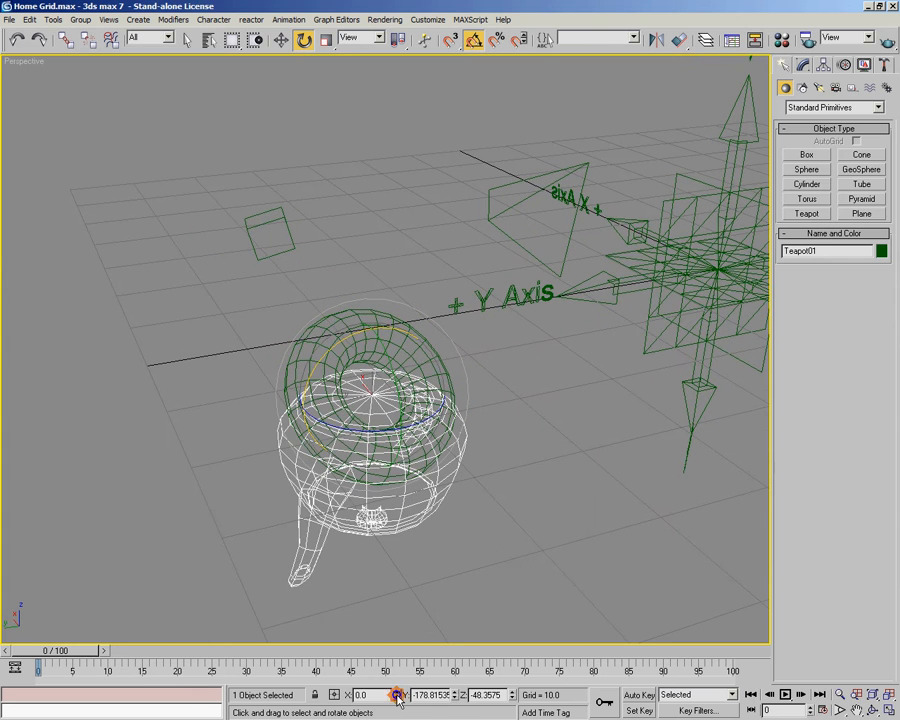
pyautogui.rightClick(455, 695)
pyautogui.rightClick(512, 695)
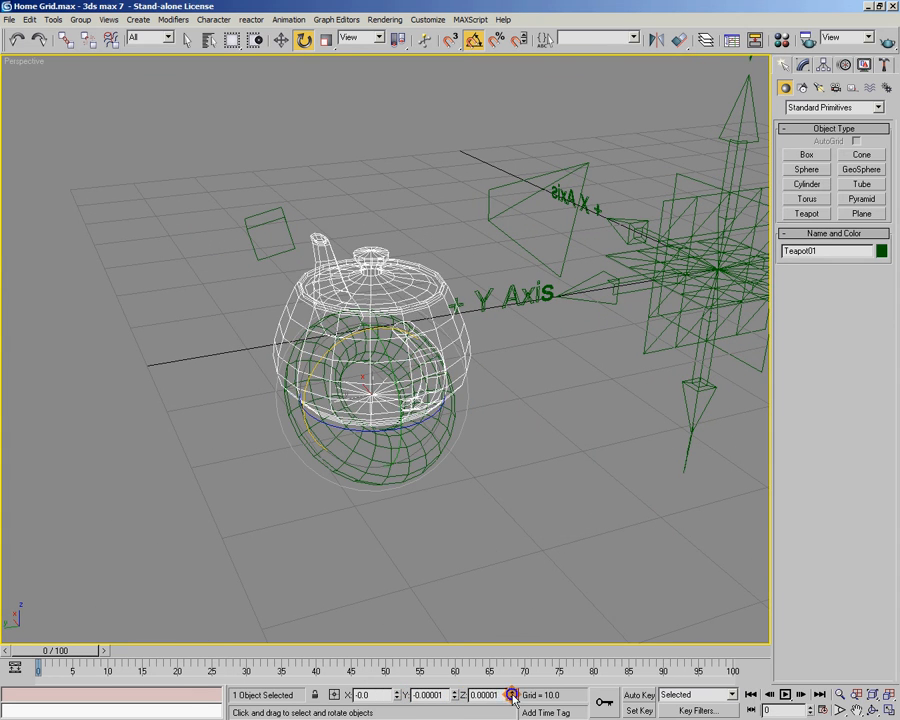
pyautogui.keyDown('alt'); pyautogui.moveTo(470, 554); pyautogui.dragTo(300, 543, button='middle'); pyautogui.keyUp('alt')
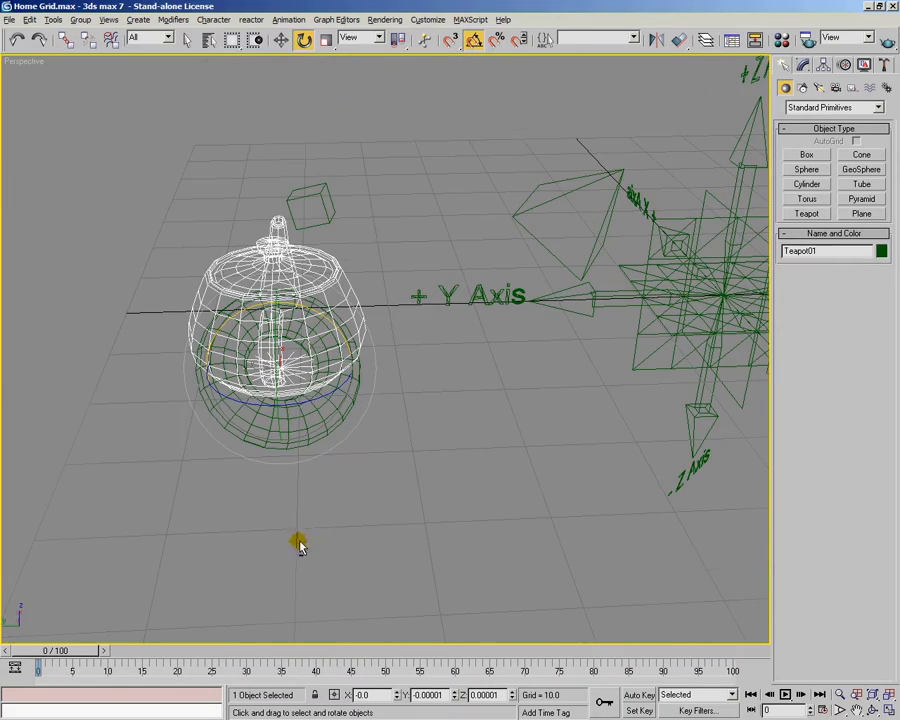
# Set the rotation's reference coordinate system to Parent and reset the teapot's X, Y and Z rotation to 0 relative to the torus.
pyautogui.click(380, 38)
pyautogui.click(380, 37)
pyautogui.click(380, 37)
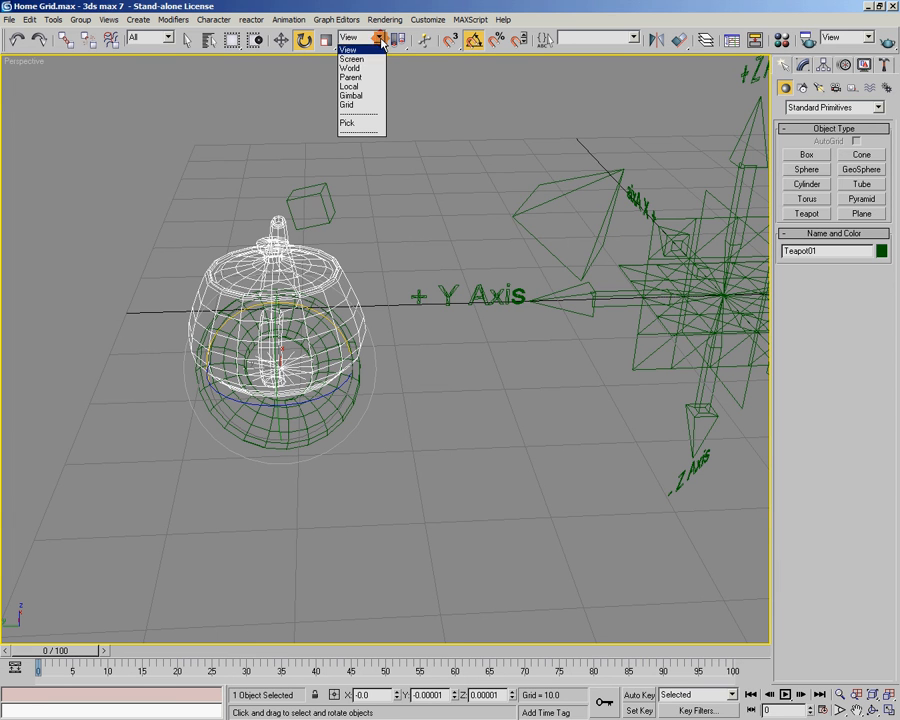
pyautogui.click(371, 78)
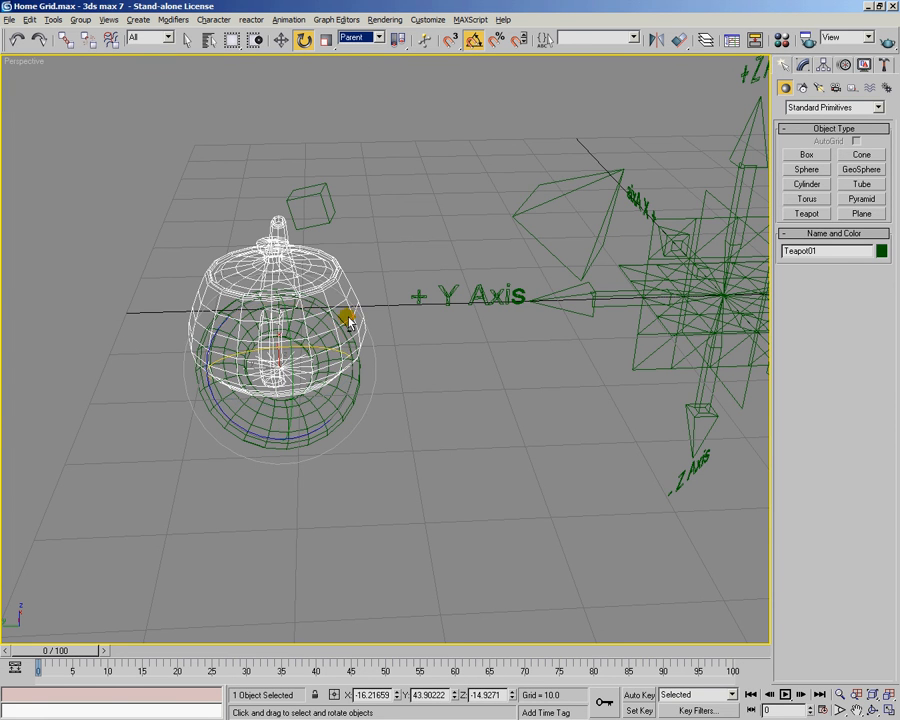
pyautogui.keyDown('alt'); pyautogui.moveTo(348, 288); pyautogui.dragTo(410, 299, button='middle'); pyautogui.keyUp('alt')
pyautogui.rightClick(400, 695)
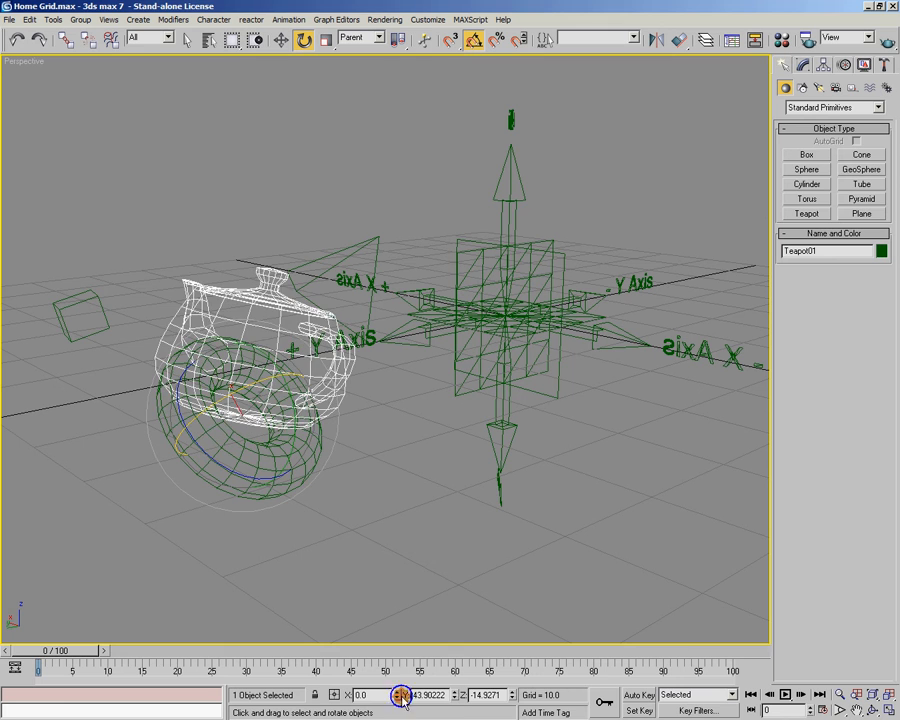
pyautogui.rightClick(455, 697)
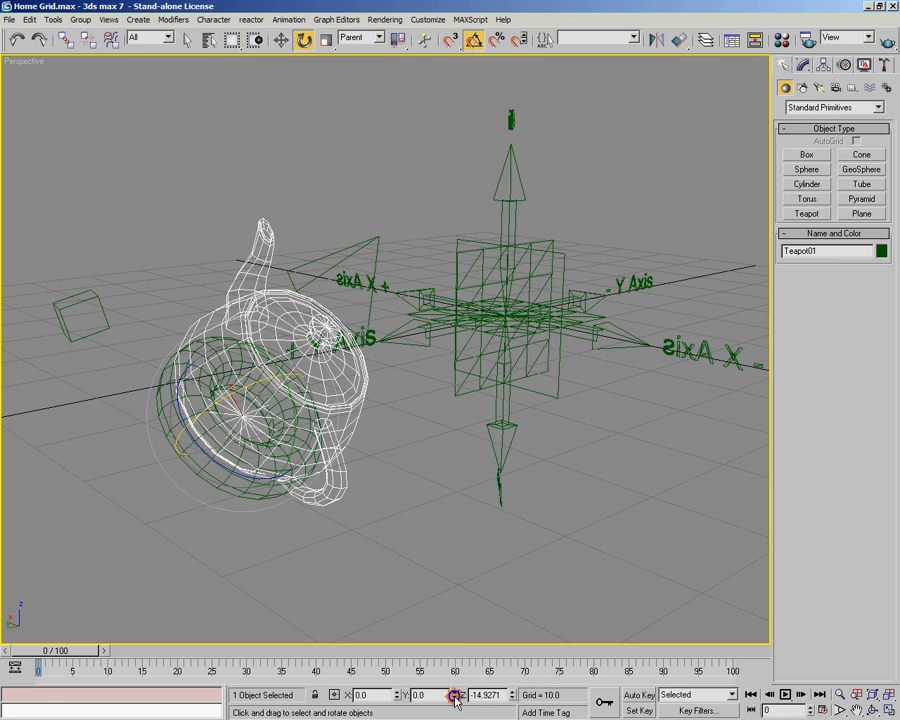
pyautogui.rightClick(512, 696)
pyautogui.keyDown('alt'); pyautogui.moveTo(502, 456); pyautogui.dragTo(307, 378, button='middle'); pyautogui.keyUp('alt')
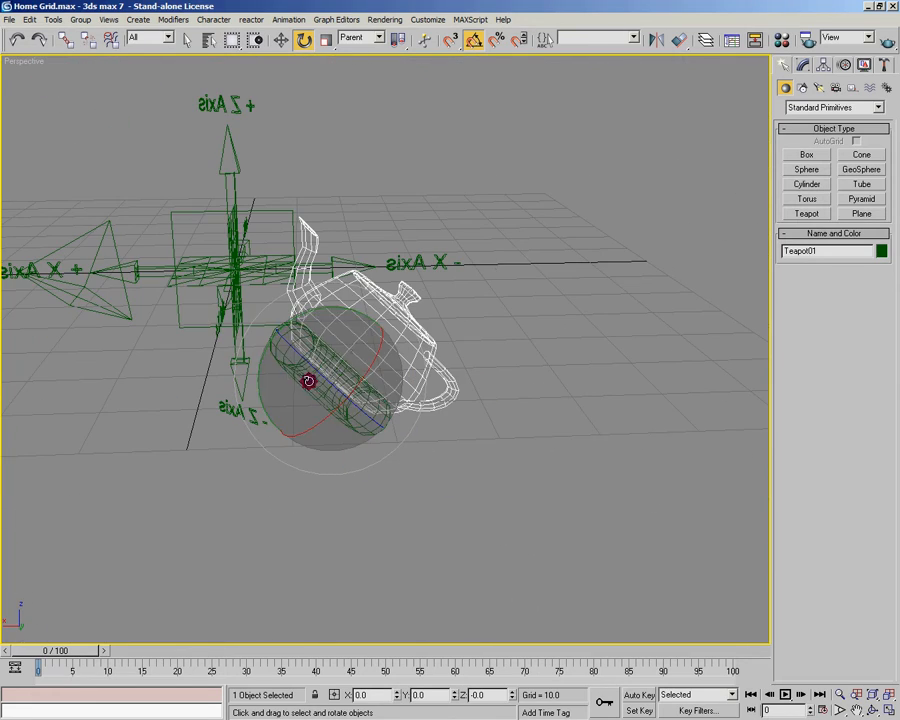
# Link the teapot to the pyramid as its new parent and return to the Move tool.
pyautogui.click(281, 42)
pyautogui.moveTo(316, 472); pyautogui.dragTo(453, 512, button='middle')
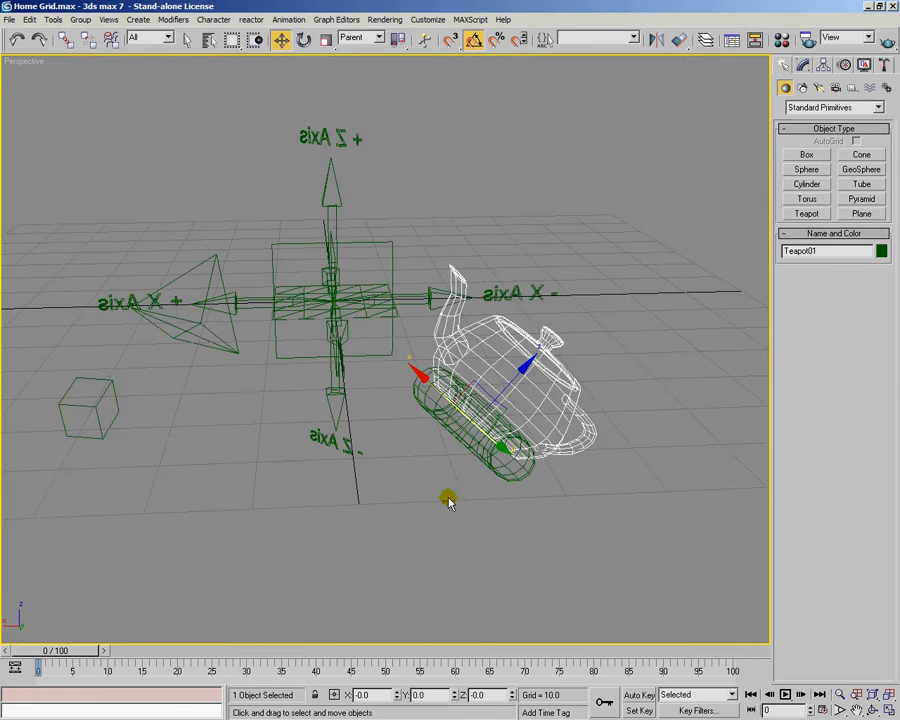
pyautogui.keyDown('alt'); pyautogui.moveTo(479, 436); pyautogui.dragTo(470, 272, button='middle'); pyautogui.keyUp('alt')
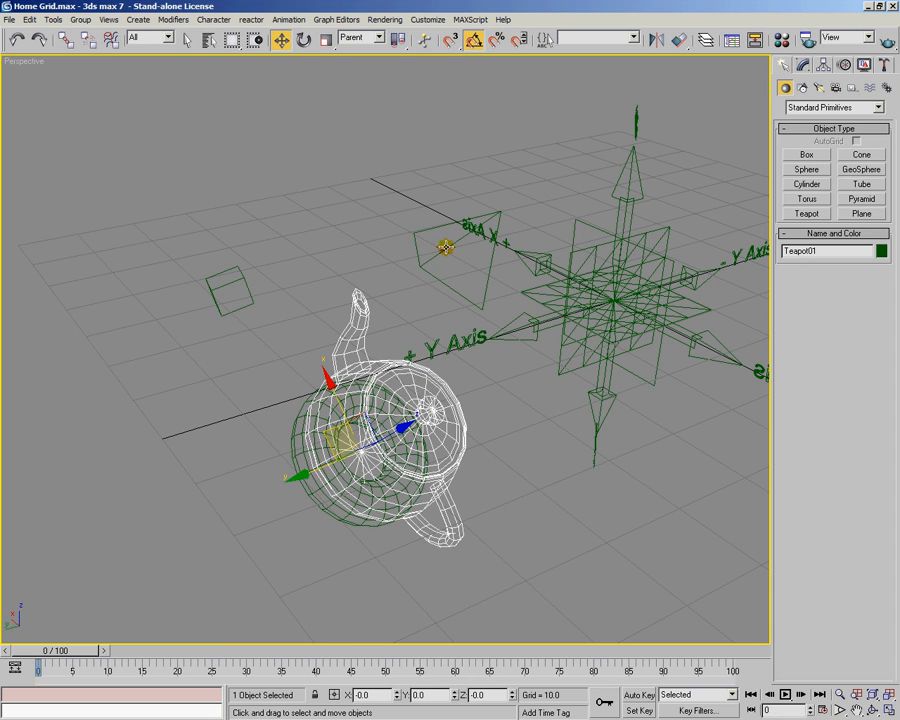
pyautogui.click(65, 38)
pyautogui.moveTo(410, 378); pyautogui.dragTo(438, 255)
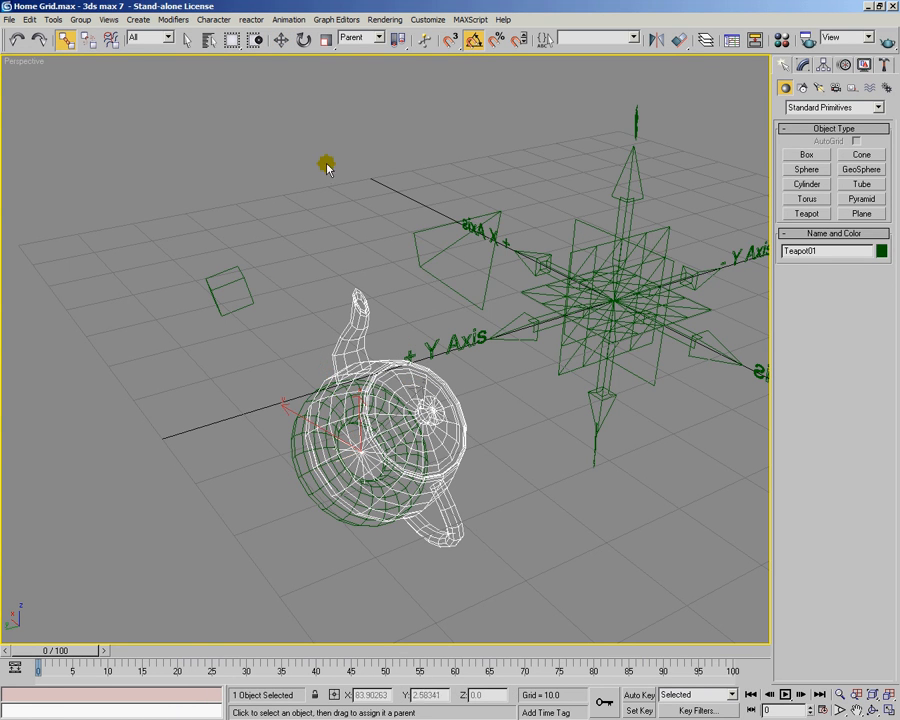
pyautogui.click(281, 40)
# Check the teapot's Parent rotation values, then reset its X, Y and Z position to 0 relative to the pyramid.
pyautogui.keyDown('alt'); pyautogui.moveTo(541, 362); pyautogui.dragTo(333, 134, button='middle'); pyautogui.keyUp('alt')
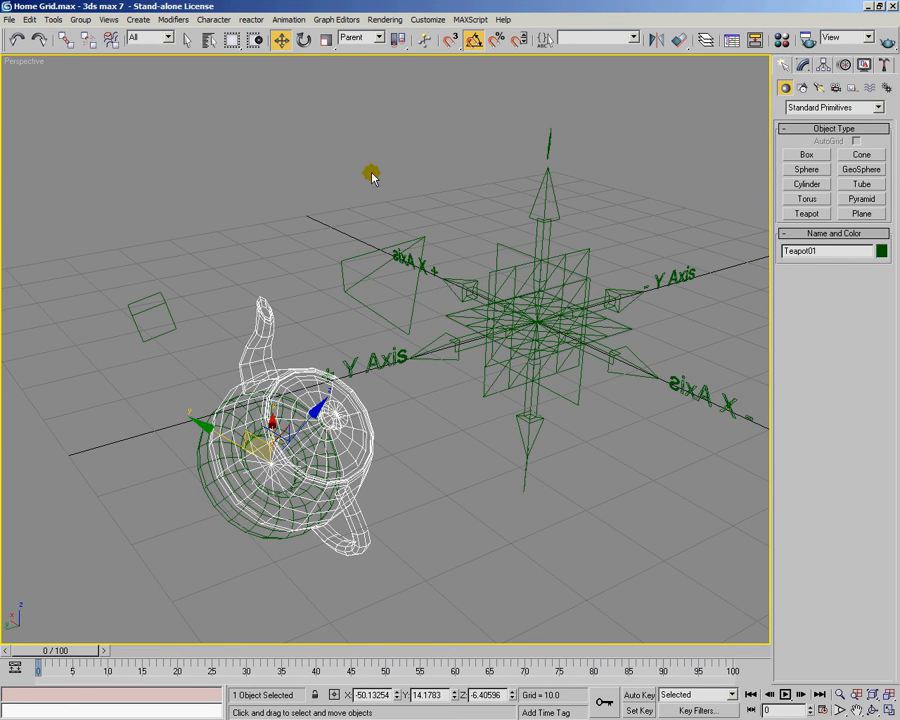
pyautogui.press('e')
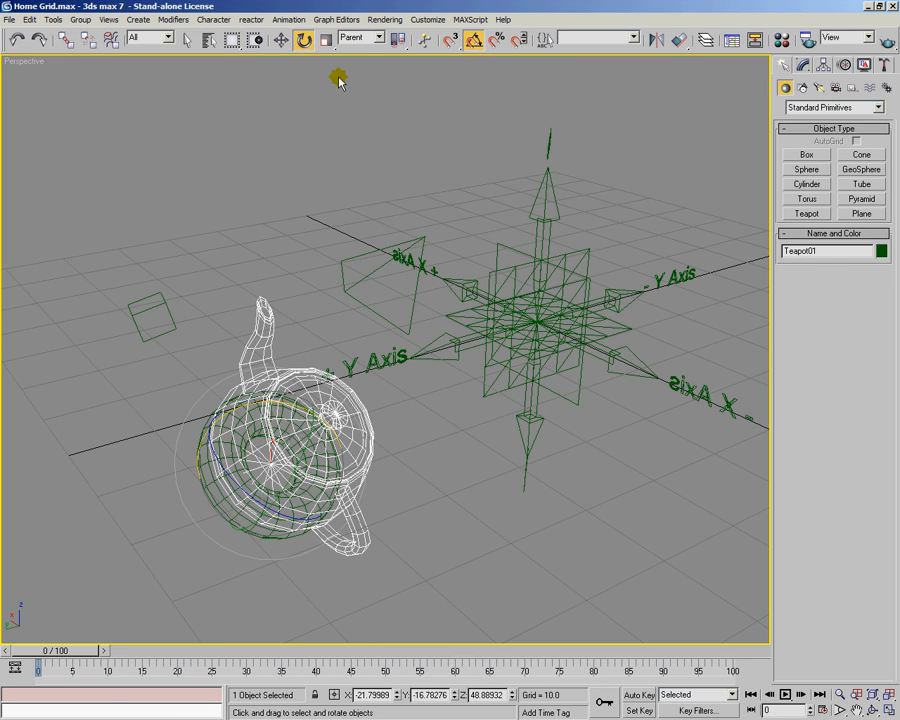
pyautogui.click(282, 40)
pyautogui.rightClick(396, 697)
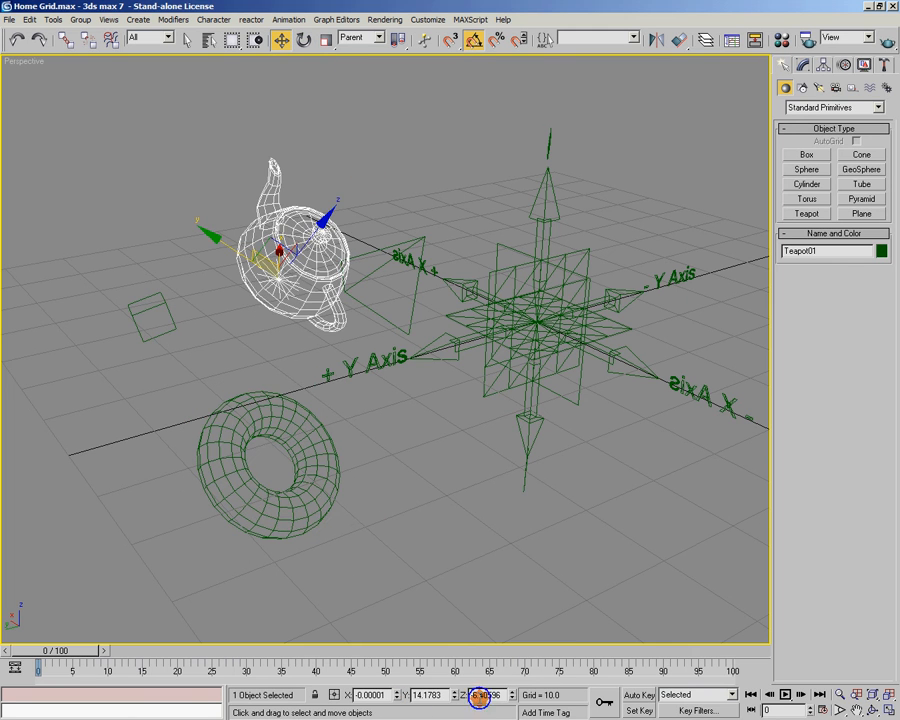
pyautogui.rightClick(459, 695)
pyautogui.rightClick(512, 695)
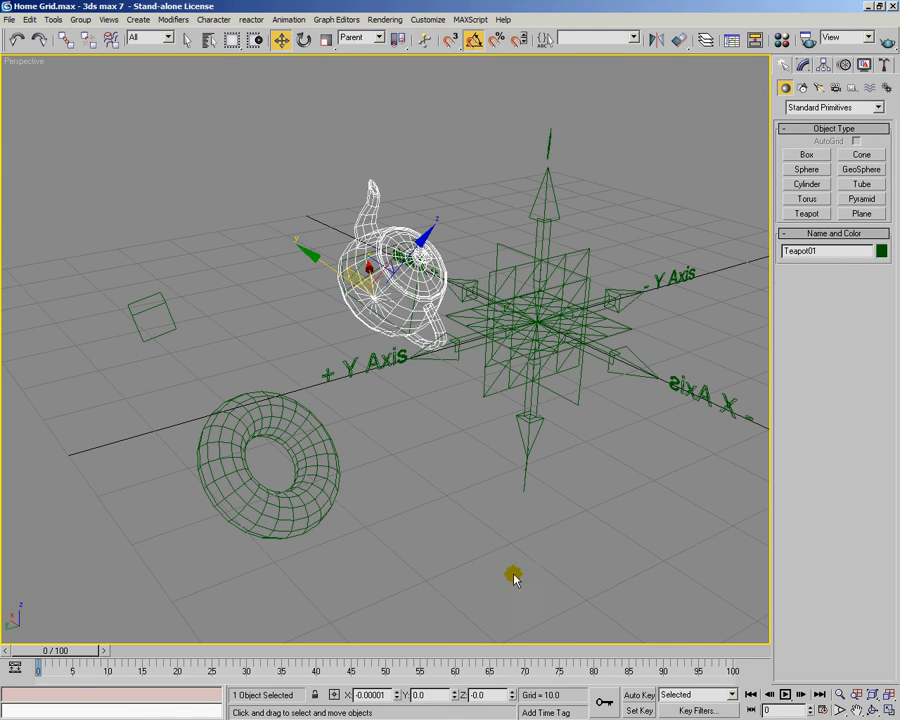
pyautogui.moveTo(432, 477)
pyautogui.keyDown('alt'); pyautogui.mouseDown(button='middle')
pyautogui.moveTo(382, 388)
pyautogui.moveTo(402, 446)
pyautogui.moveTo(516, 484)
pyautogui.moveTo(453, 447)
pyautogui.moveTo(434, 478)
pyautogui.mouseUp(button='middle'); pyautogui.keyUp('alt')
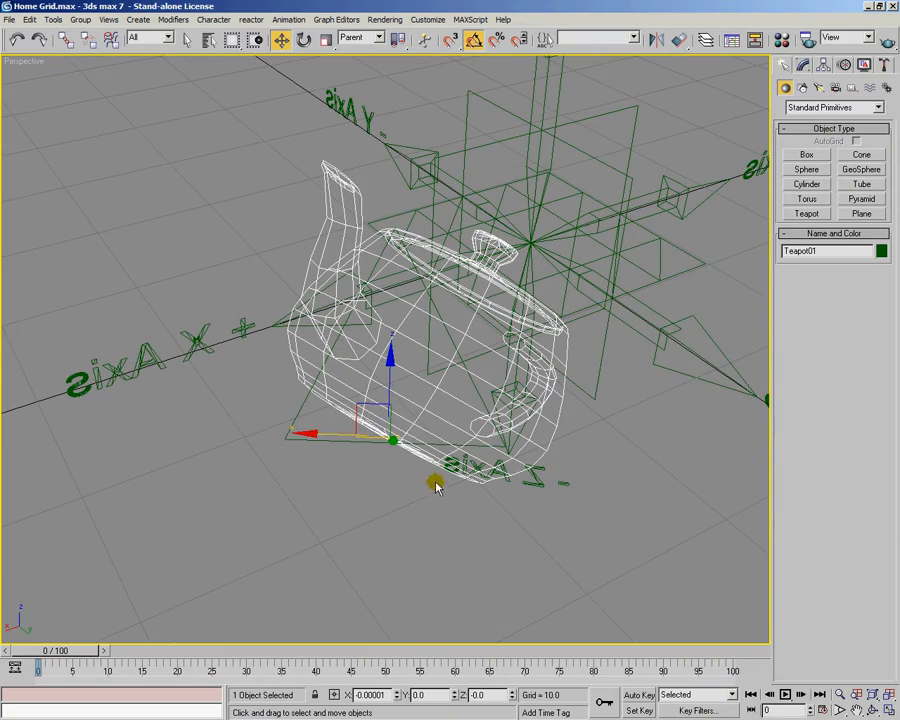
# Reset the teapot's X, Y and Z rotation to 0 relative to its parent pyramid.
pyautogui.press('e')
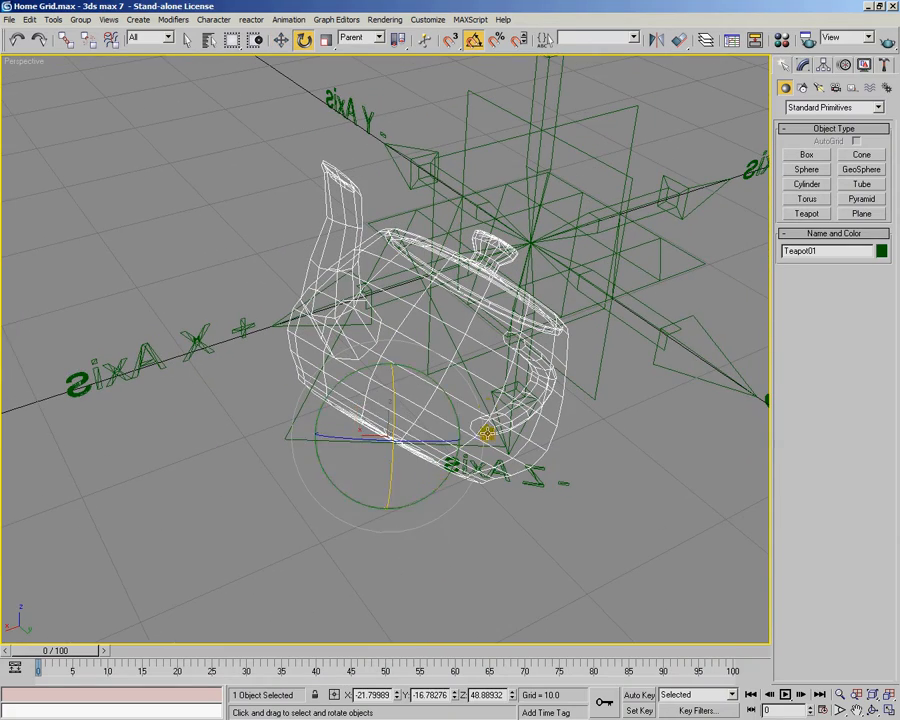
pyautogui.rightClick(398, 695)
pyautogui.rightClick(455, 695)
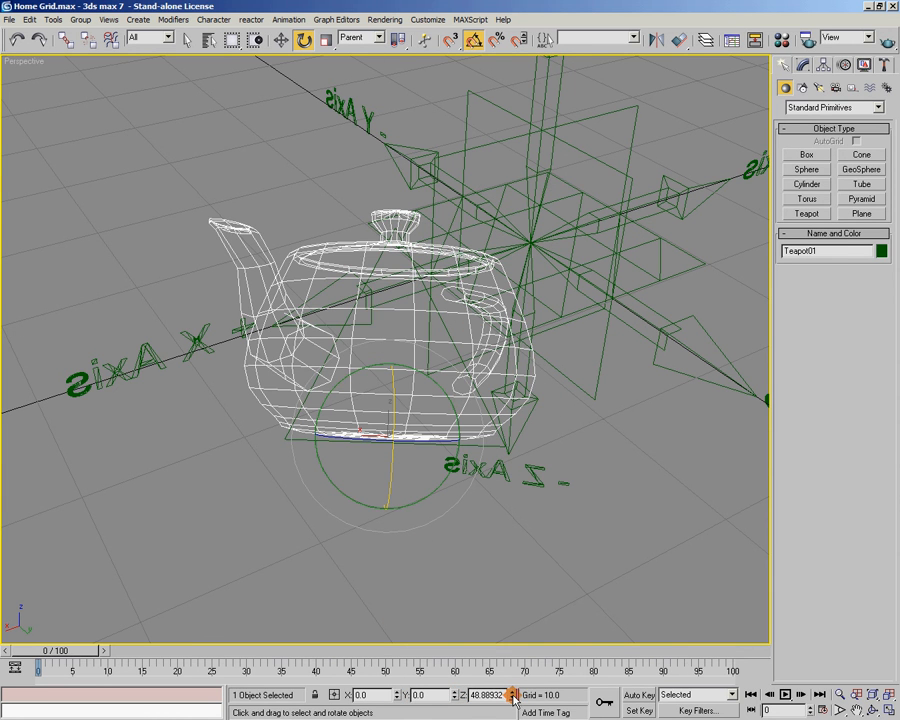
pyautogui.rightClick(513, 695)
pyautogui.keyDown('alt'); pyautogui.moveTo(622, 544); pyautogui.dragTo(418, 477, button='middle'); pyautogui.keyUp('alt')
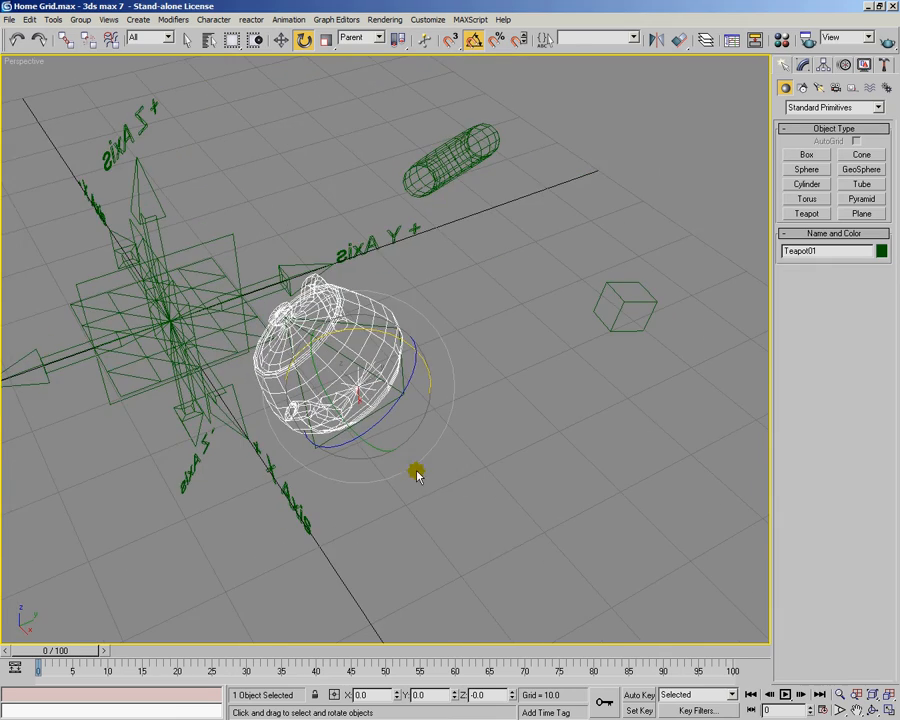
pyautogui.keyDown('alt'); pyautogui.moveTo(284, 444); pyautogui.dragTo(349, 447, button='middle'); pyautogui.keyUp('alt')
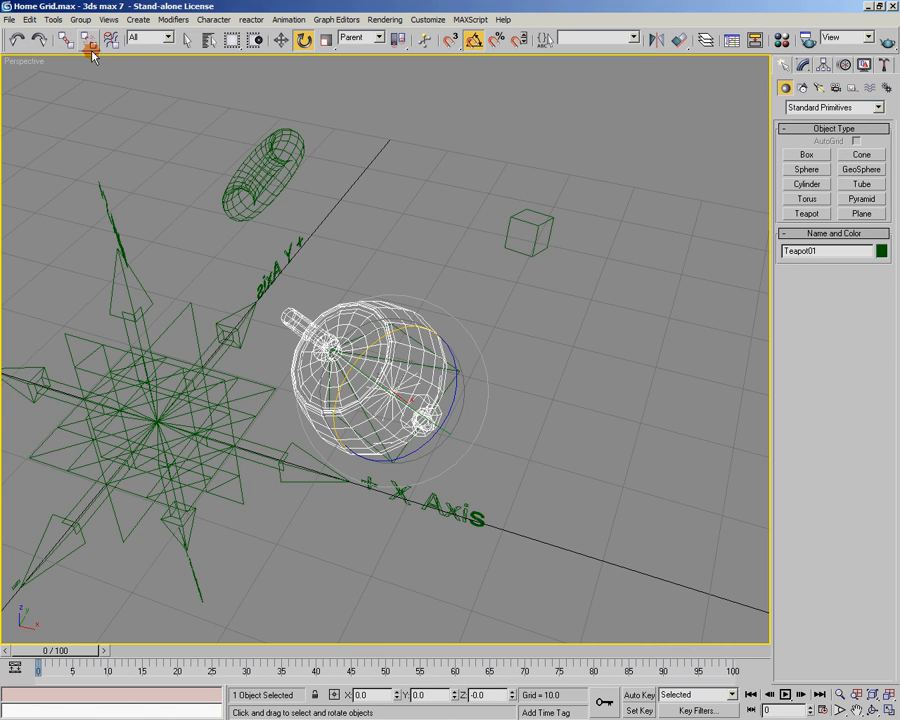
# Unlink the teapot from the pyramid and reset its X and Y position to 0 in the Parent system.
pyautogui.press('w')
pyautogui.moveTo(428, 386)
pyautogui.keyDown('alt'); pyautogui.mouseDown(button='middle')
pyautogui.moveTo(412, 397)
pyautogui.moveTo(424, 374)
pyautogui.mouseUp(button='middle'); pyautogui.keyUp('alt')
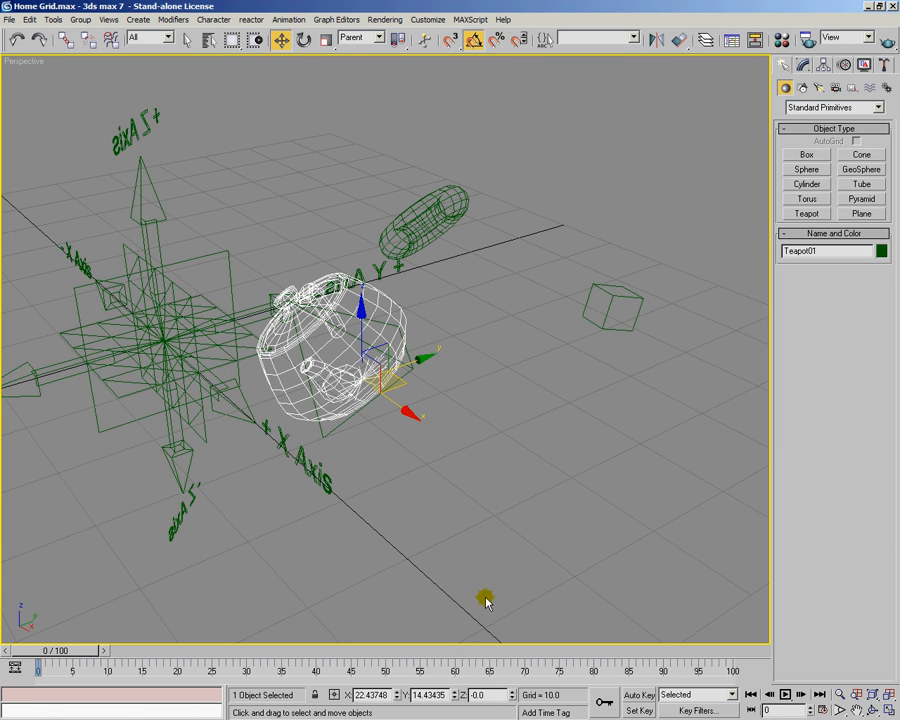
pyautogui.rightClick(397, 694)
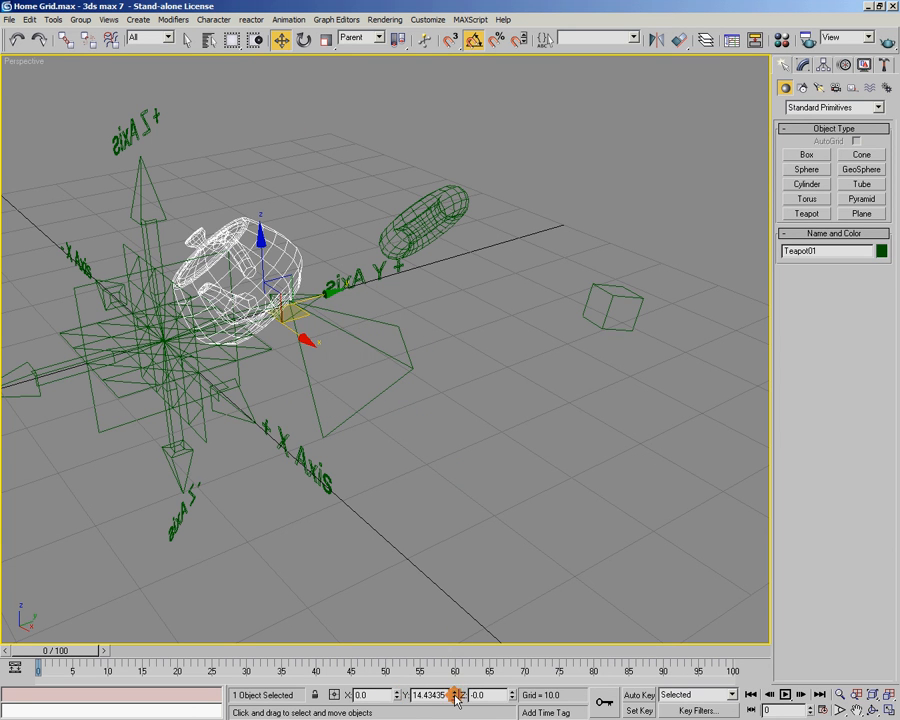
pyautogui.rightClick(458, 694)
pyautogui.keyDown('alt'); pyautogui.moveTo(573, 453); pyautogui.dragTo(504, 460, button='middle'); pyautogui.keyUp('alt')
# Reset the unlinked teapot's X, Y and Z rotation to 0 in the Parent system.
pyautogui.press('e')
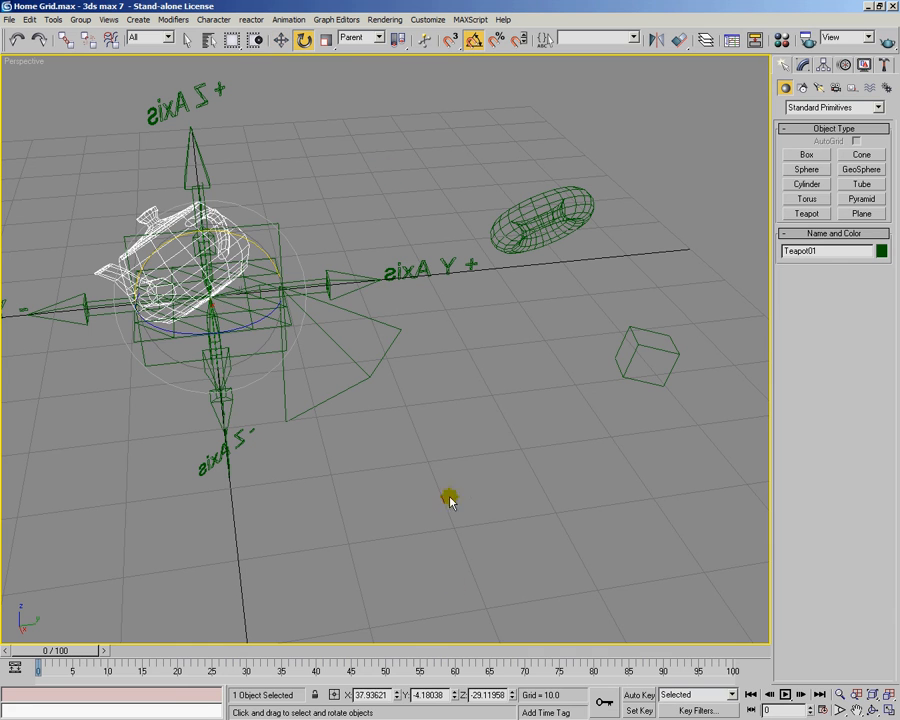
pyautogui.rightClick(397, 694)
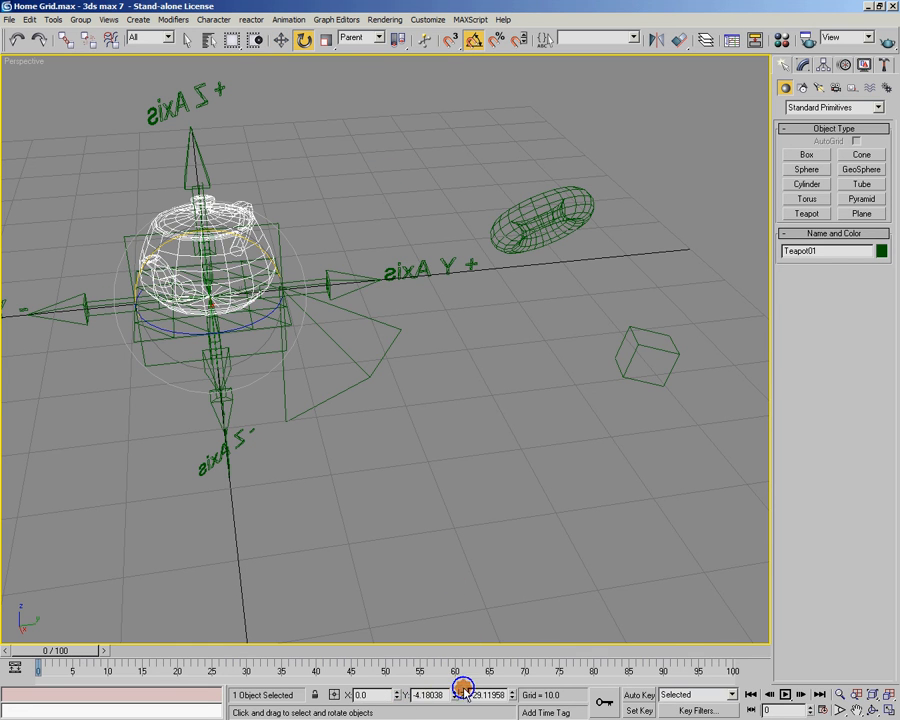
pyautogui.rightClick(455, 696)
pyautogui.rightClick(512, 696)
pyautogui.keyDown('alt'); pyautogui.moveTo(587, 418); pyautogui.dragTo(560, 412, button='middle'); pyautogui.keyUp('alt')
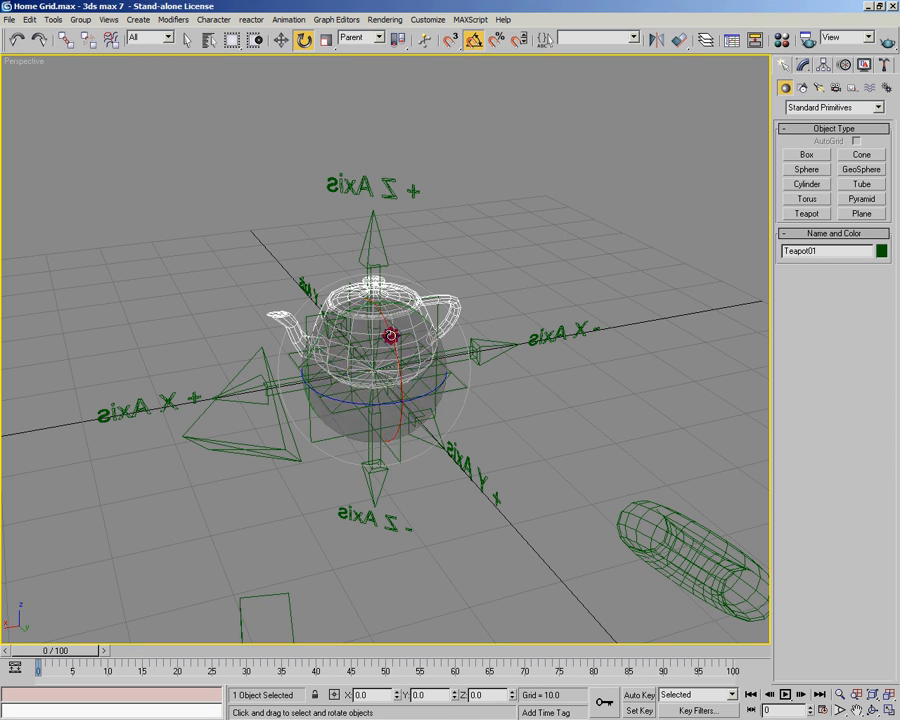
# Compare the World and Parent coordinate systems on the unlinked teapot's rotation axes, then set the reference system to Local.
pyautogui.click(384, 38)
pyautogui.click(376, 63)
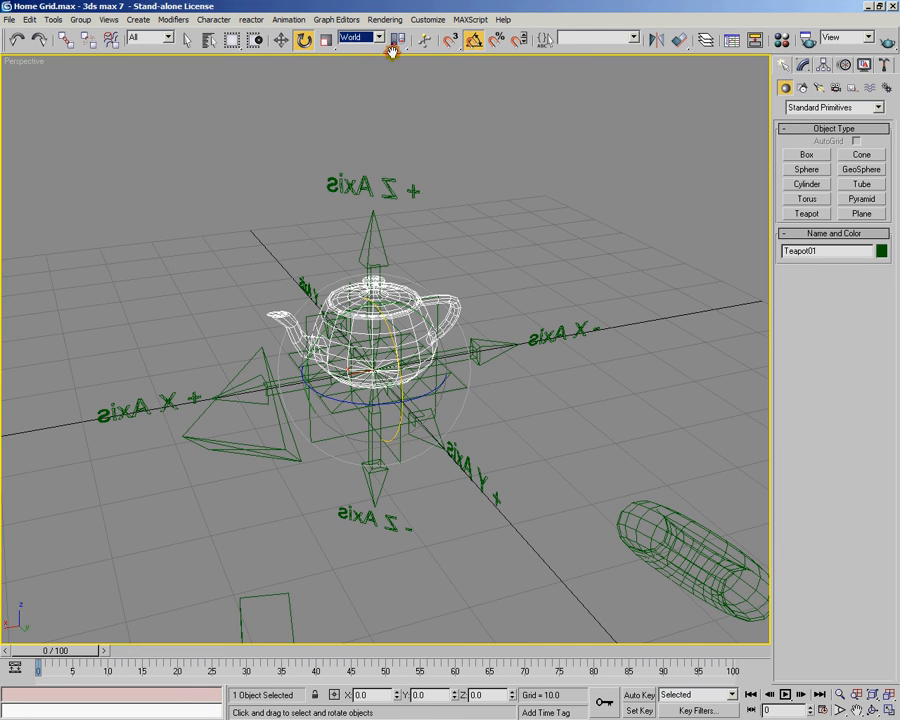
pyautogui.click(365, 37)
pyautogui.click(371, 74)
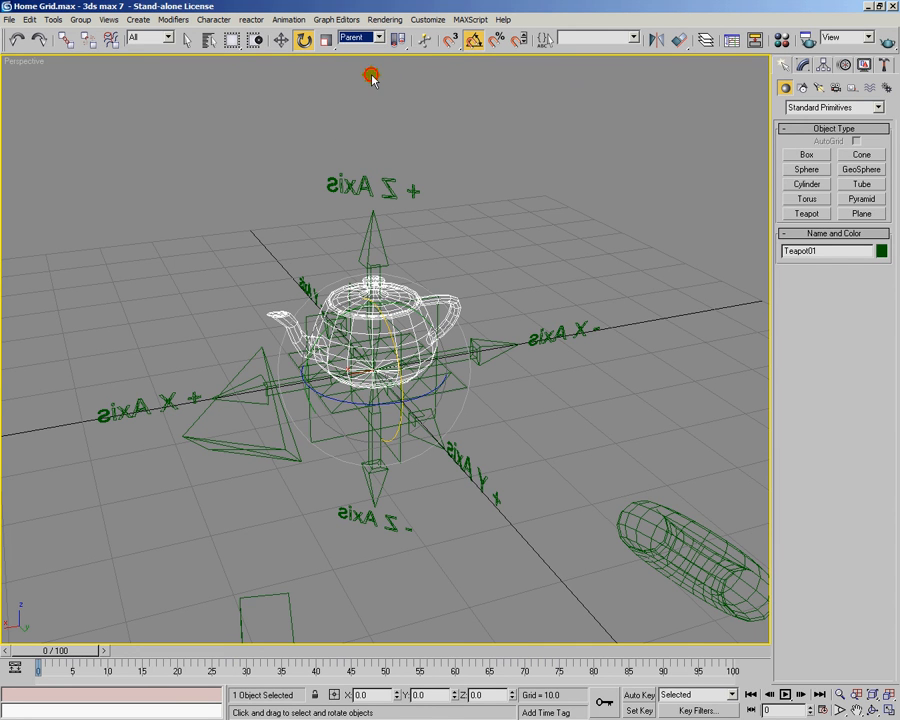
pyautogui.click(378, 37)
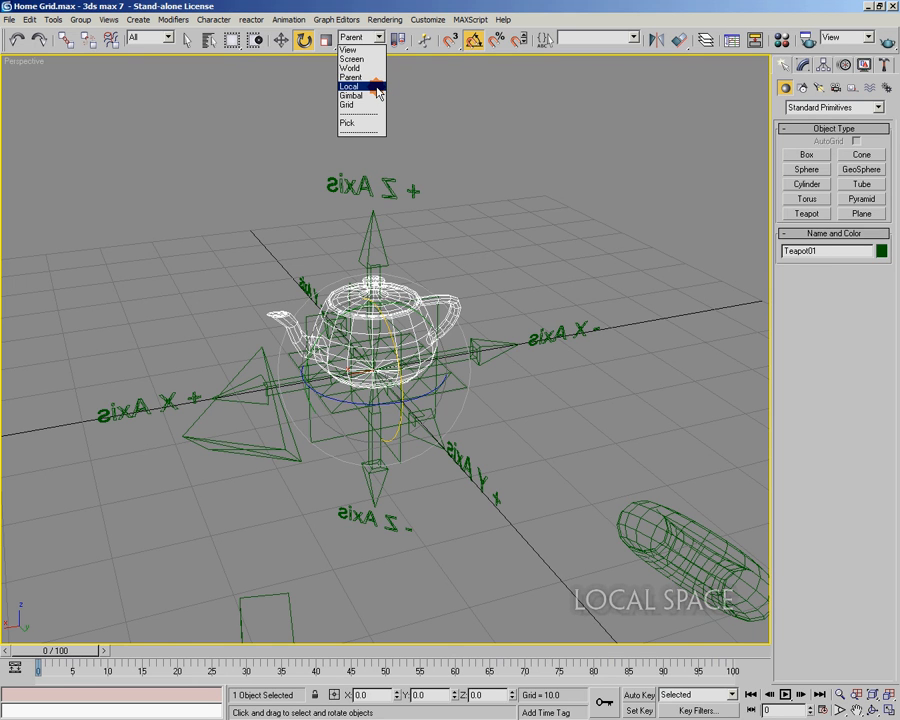
pyautogui.click(375, 87)
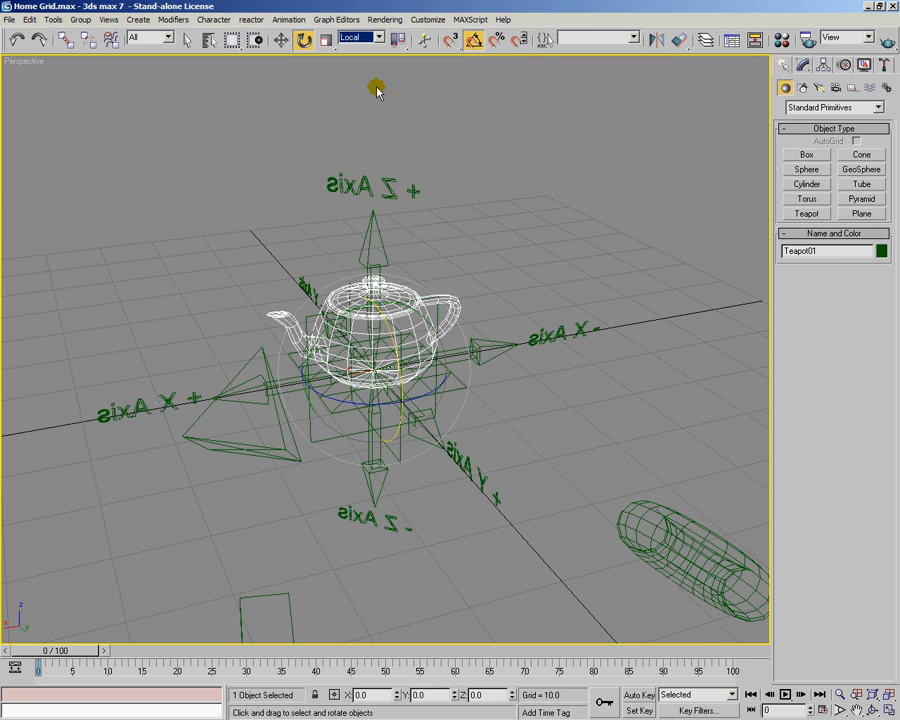
# Set the Move reference system to Local and move the teapot away from the origin, above the grid.
pyautogui.press('w')
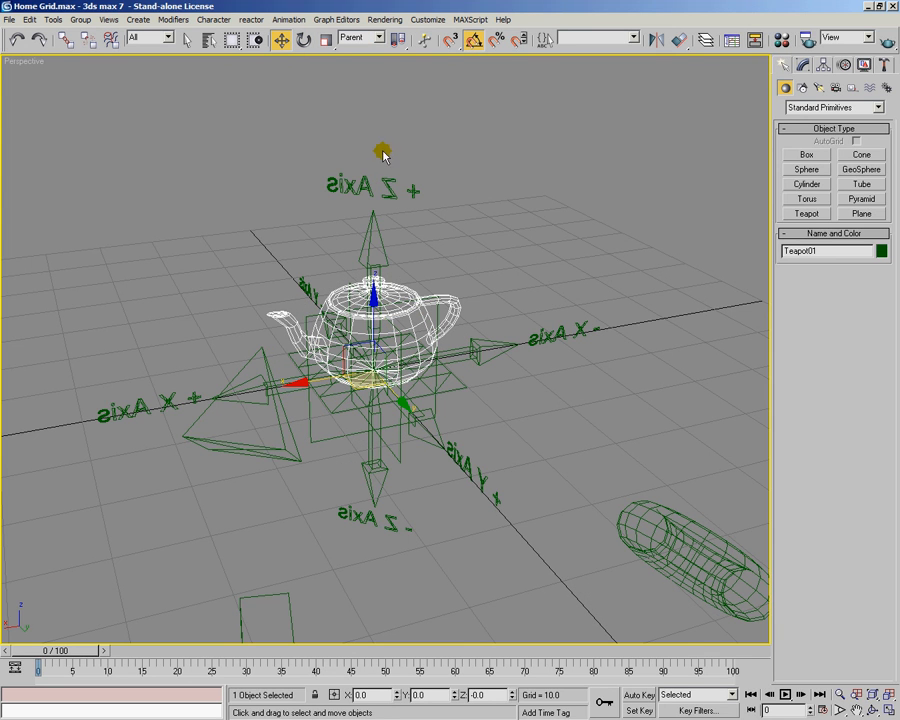
pyautogui.click(379, 38)
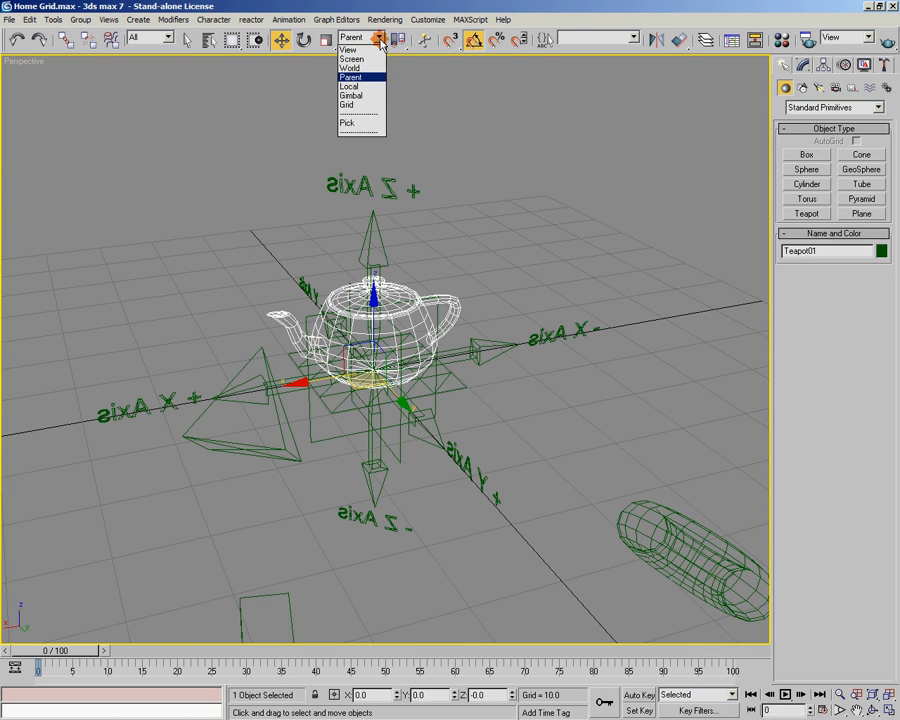
pyautogui.click(379, 87)
pyautogui.keyDown('alt'); pyautogui.moveTo(502, 438); pyautogui.dragTo(360, 420, button='middle'); pyautogui.keyUp('alt')
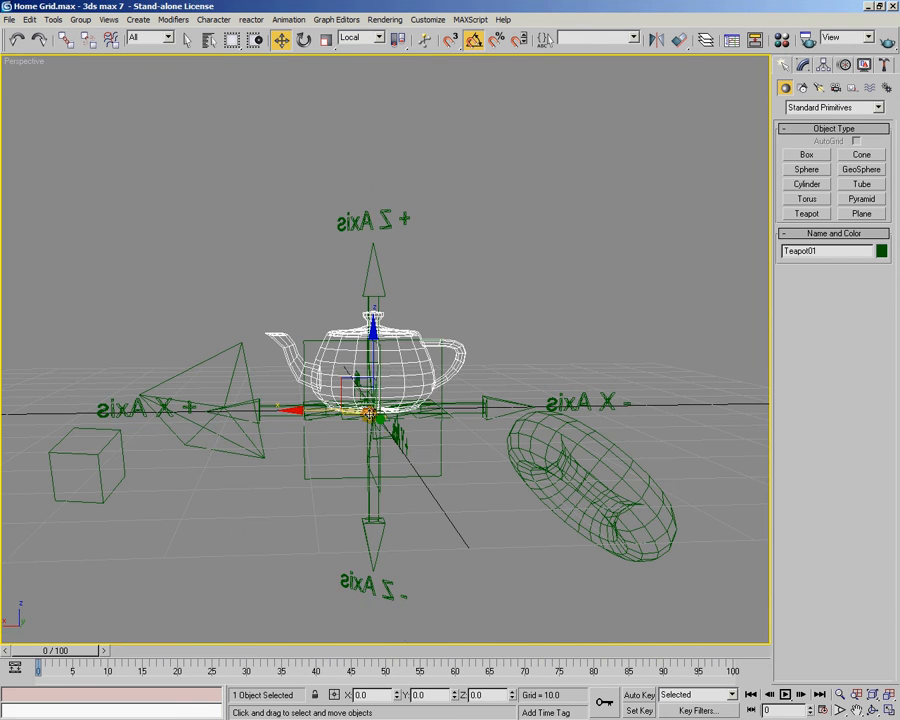
pyautogui.moveTo(362, 400); pyautogui.dragTo(506, 172)
pyautogui.keyDown('alt'); pyautogui.moveTo(506, 172); pyautogui.dragTo(620, 296, button='middle'); pyautogui.keyUp('alt')
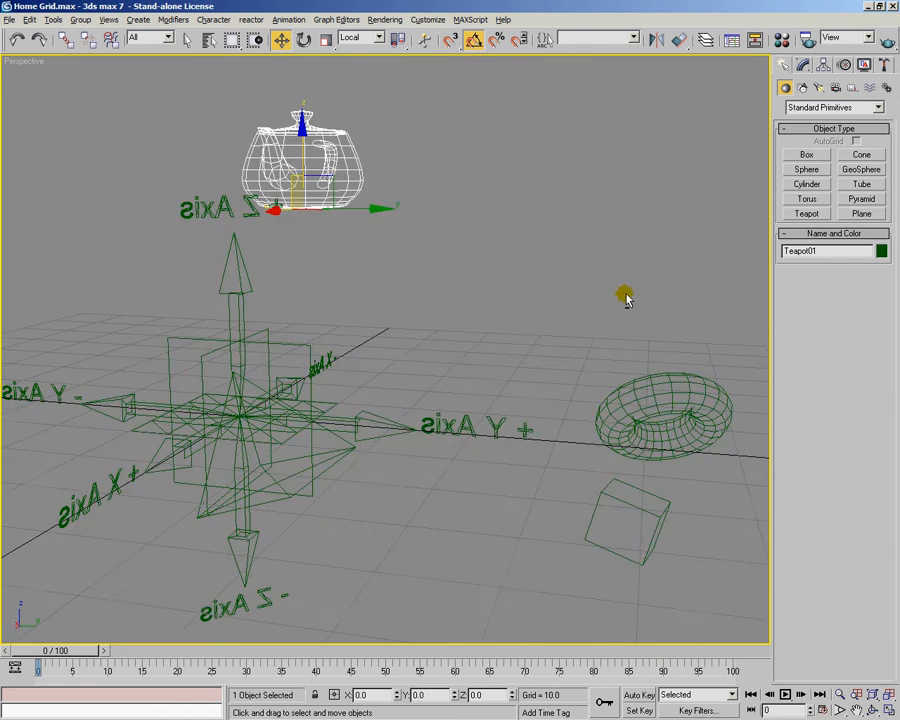
# Rotate the teapot freehand several times in the Local system until it is tipped well off the world axes.
pyautogui.press('e')
pyautogui.keyDown('alt'); pyautogui.moveTo(312, 315); pyautogui.dragTo(416, 247, button='middle'); pyautogui.keyUp('alt')
pyautogui.moveTo(468, 225); pyautogui.dragTo(512, 242)
pyautogui.keyDown('alt'); pyautogui.moveTo(512, 242); pyautogui.dragTo(458, 378, button='middle'); pyautogui.keyUp('alt')
pyautogui.scroll(4, 420, 416)
pyautogui.moveTo(454, 368); pyautogui.dragTo(396, 288)
pyautogui.rightClick(406, 396)
pyautogui.moveTo(406, 396)
pyautogui.keyDown('alt'); pyautogui.mouseDown(button='middle')
pyautogui.moveTo(468, 380)
pyautogui.moveTo(396, 400)
pyautogui.moveTo(397, 416)
pyautogui.mouseUp(button='middle'); pyautogui.keyUp('alt')
pyautogui.moveTo(397, 416); pyautogui.dragTo(277, 333)
pyautogui.keyDown('alt'); pyautogui.moveTo(671, 418); pyautogui.dragTo(448, 431, button='middle'); pyautogui.keyUp('alt')
pyautogui.moveTo(360, 396); pyautogui.dragTo(409, 325)
# Move the tilted teapot along its local axes.
pyautogui.press('w')
pyautogui.keyDown('alt'); pyautogui.moveTo(409, 325); pyautogui.dragTo(378, 268, button='middle'); pyautogui.keyUp('alt')
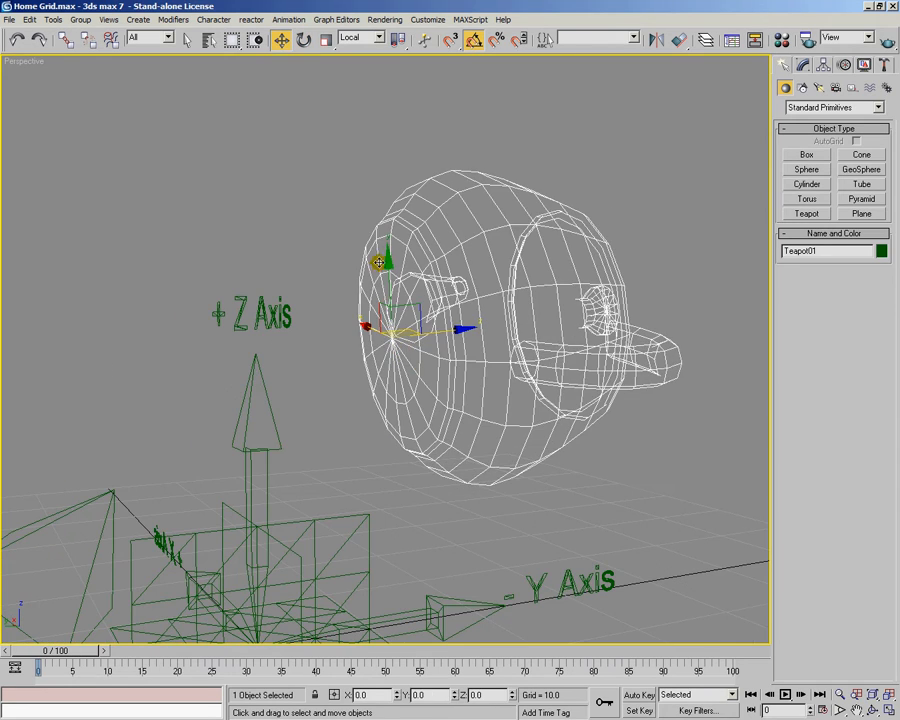
pyautogui.moveTo(386, 265); pyautogui.dragTo(441, 338)
pyautogui.rightClick(441, 338)
pyautogui.keyDown('alt'); pyautogui.moveTo(261, 237); pyautogui.dragTo(506, 397, button='middle'); pyautogui.keyUp('alt')
pyautogui.moveTo(465, 313); pyautogui.dragTo(479, 231)
pyautogui.keyDown('alt'); pyautogui.moveTo(586, 255); pyautogui.dragTo(418, 338, button='middle'); pyautogui.keyUp('alt')
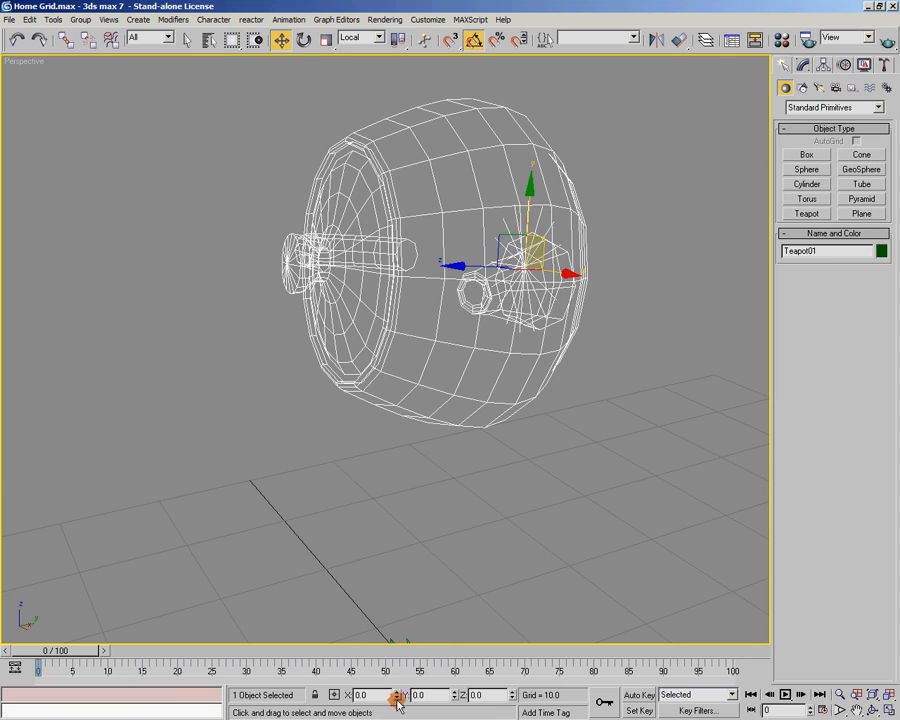
# Try to reset the teapot's X and Y position in the Local system and examine its local rotation axes.
pyautogui.keyDown('alt'); pyautogui.moveTo(430, 432); pyautogui.dragTo(418, 365, button='middle'); pyautogui.keyUp('alt')
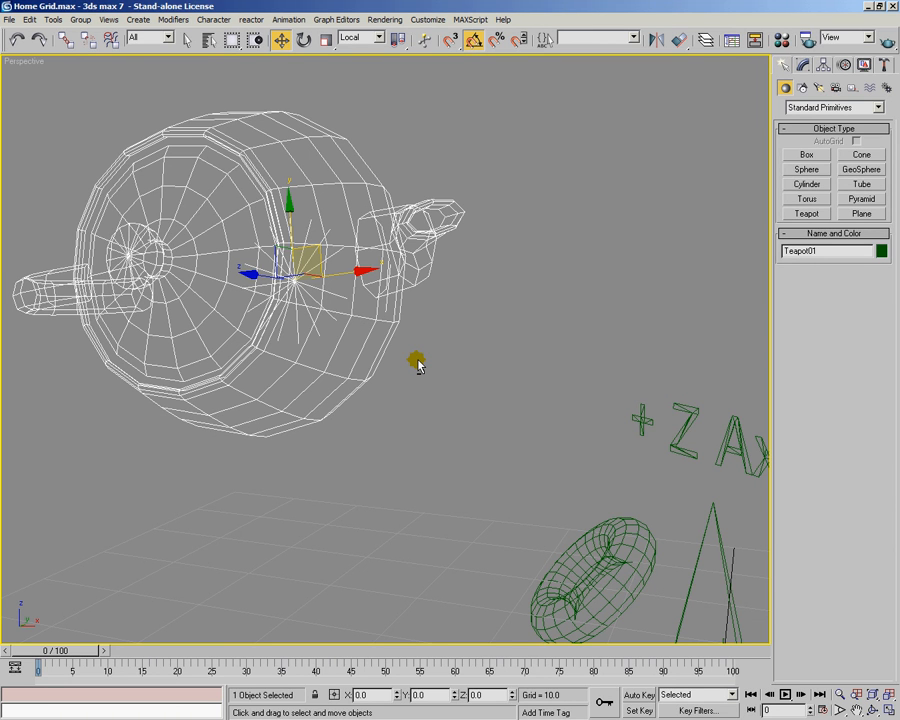
pyautogui.rightClick(396, 696)
pyautogui.rightClick(454, 696)
pyautogui.keyDown('alt'); pyautogui.moveTo(455, 450); pyautogui.dragTo(491, 331, button='middle'); pyautogui.keyUp('alt')
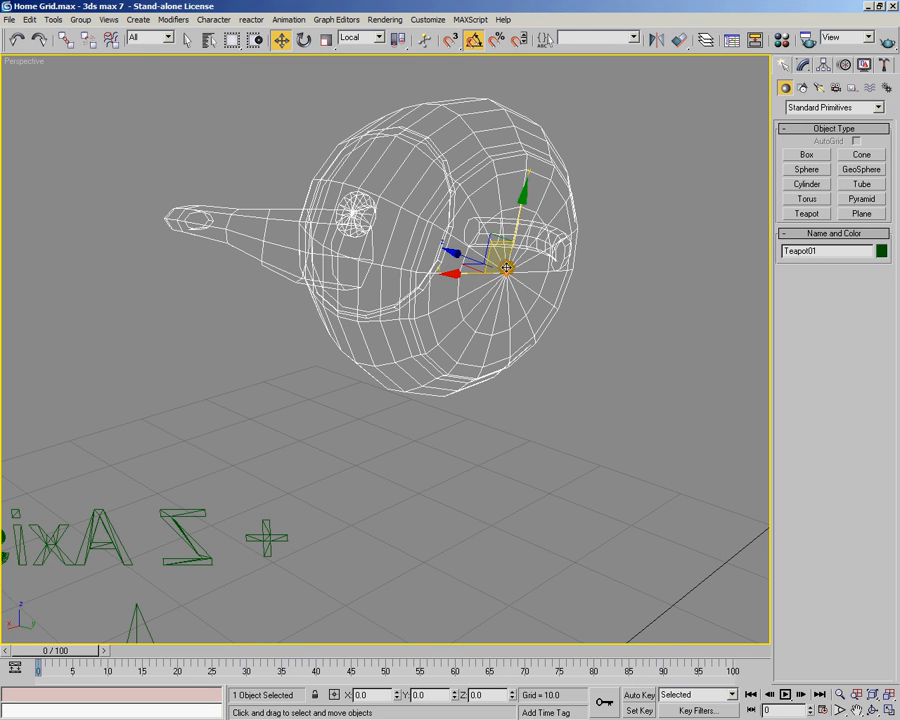
pyautogui.press('e')
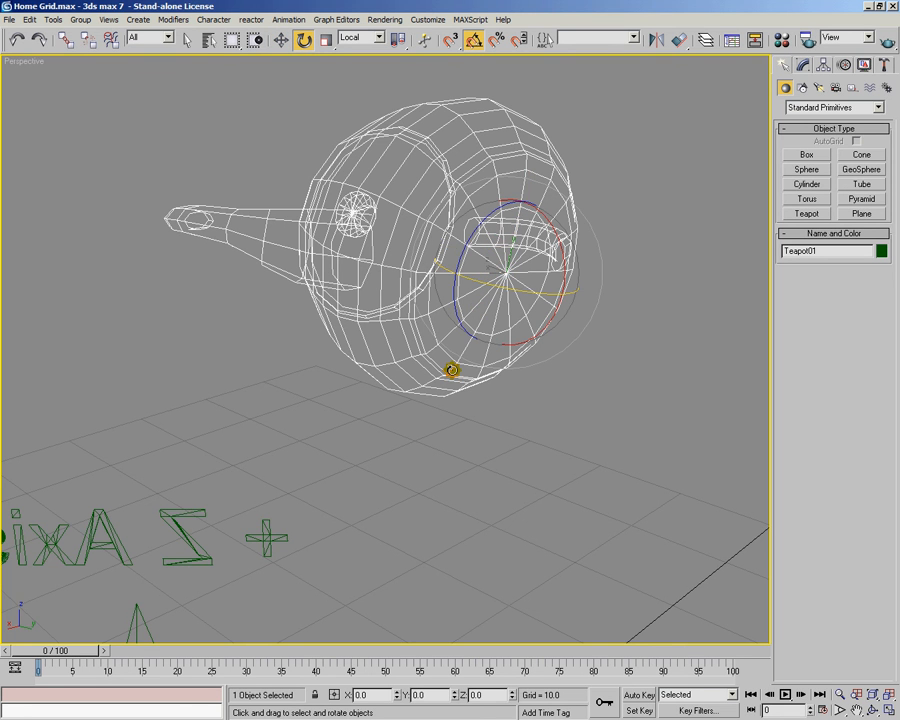
pyautogui.keyDown('alt'); pyautogui.moveTo(532, 366); pyautogui.dragTo(490, 384, button='middle'); pyautogui.keyUp('alt')
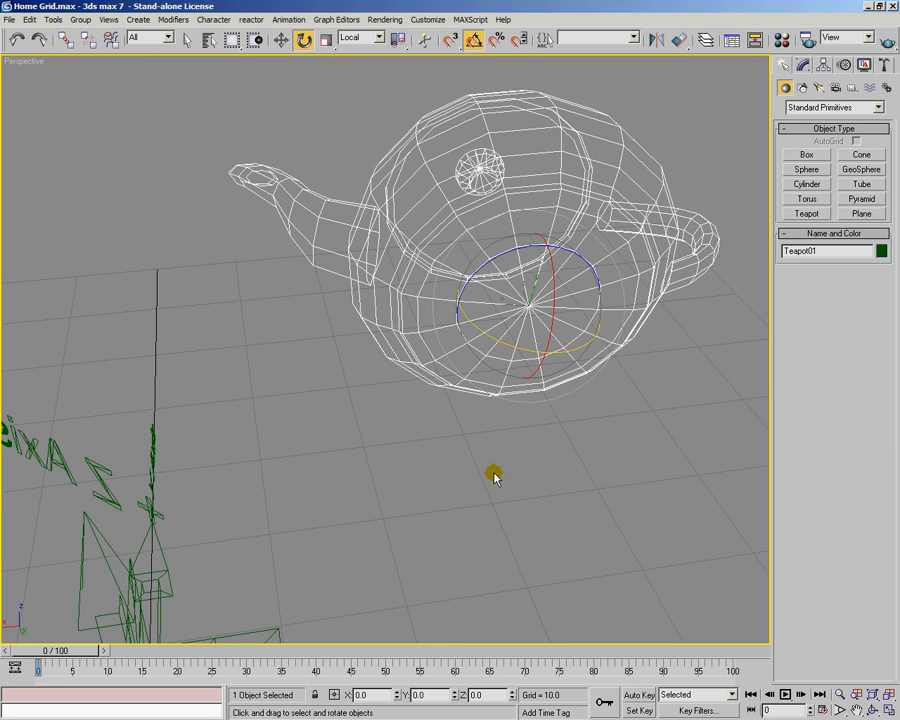
pyautogui.keyDown('alt'); pyautogui.moveTo(411, 484); pyautogui.dragTo(462, 484, button='middle'); pyautogui.keyUp('alt')
pyautogui.keyDown('alt'); pyautogui.moveTo(359, 484); pyautogui.dragTo(465, 478, button='middle'); pyautogui.keyUp('alt')
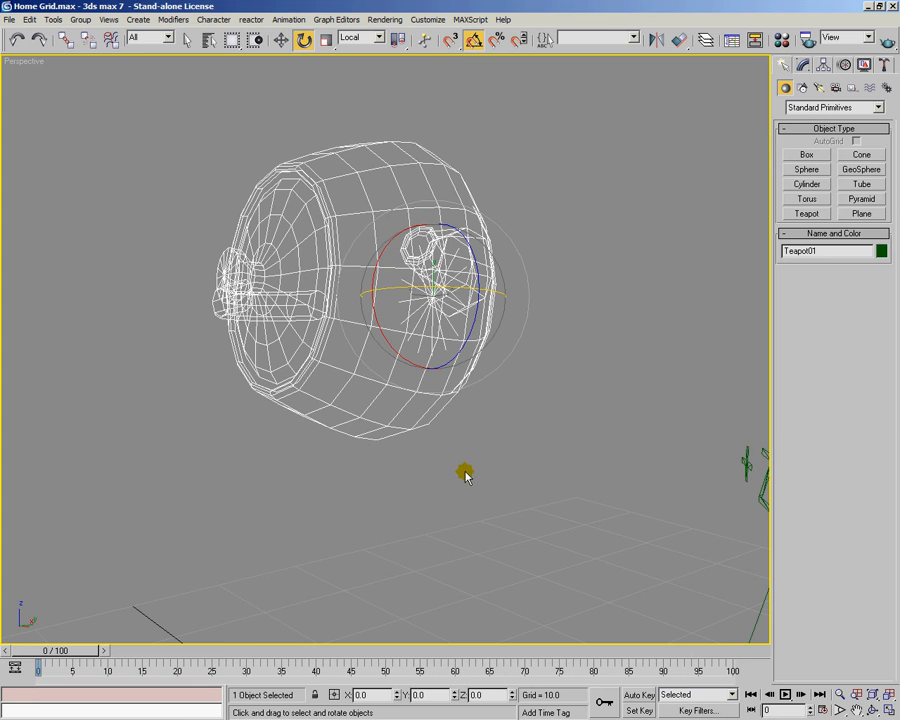
# Set the Scale reference system to Local and examine the teapot's local scale axes.
pyautogui.press('r')
pyautogui.keyDown('alt'); pyautogui.moveTo(540, 420); pyautogui.dragTo(490, 422, button='middle'); pyautogui.keyUp('alt')
pyautogui.keyDown('alt'); pyautogui.moveTo(438, 326); pyautogui.dragTo(468, 334, button='middle'); pyautogui.keyUp('alt')
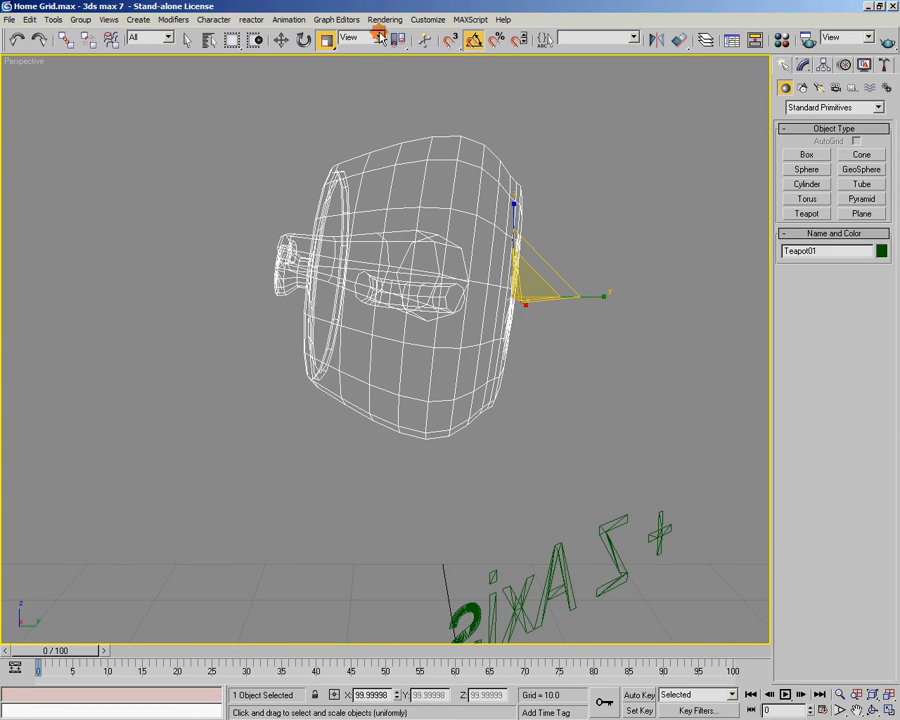
pyautogui.click(378, 37)
pyautogui.click(372, 87)
pyautogui.keyDown('alt'); pyautogui.moveTo(488, 285); pyautogui.dragTo(657, 407, button='middle'); pyautogui.keyUp('alt')
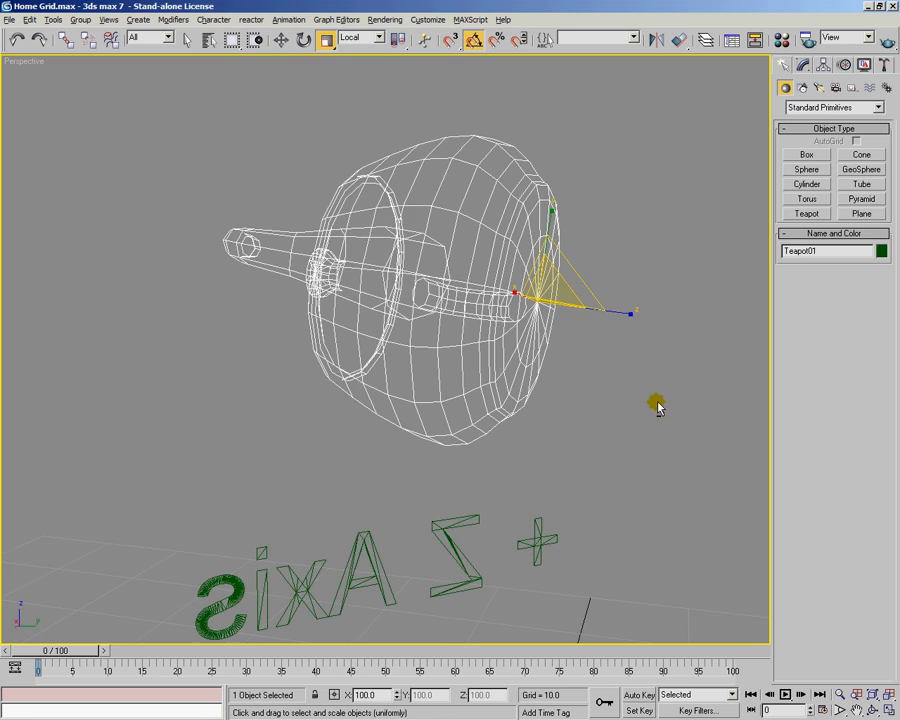
pyautogui.keyDown('alt'); pyautogui.moveTo(639, 326); pyautogui.dragTo(569, 376, button='middle'); pyautogui.keyUp('alt')
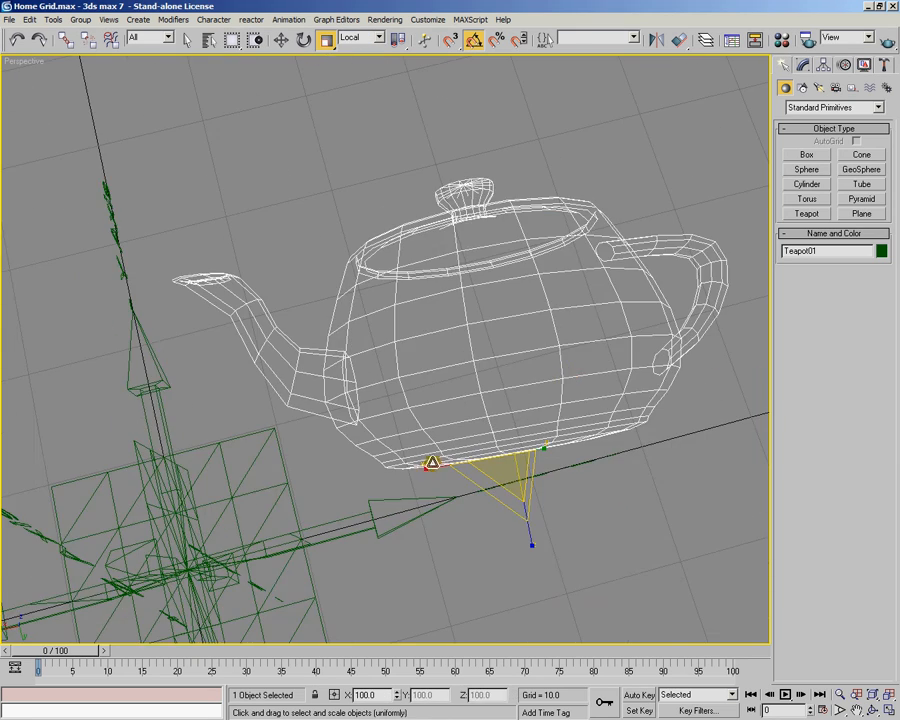
# Try scaling the teapot in the Local system and undo the change.
pyautogui.keyDown('alt'); pyautogui.moveTo(426, 467); pyautogui.dragTo(534, 242, button='middle'); pyautogui.keyUp('alt')
pyautogui.moveTo(534, 242); pyautogui.dragTo(427, 460)
pyautogui.keyDown('alt'); pyautogui.moveTo(436, 446); pyautogui.dragTo(548, 358, button='middle'); pyautogui.keyUp('alt')
pyautogui.hotkey('ctrl', 'z')
# Rotate the teapot freehand further in the Local system.
pyautogui.keyDown('alt'); pyautogui.moveTo(487, 375); pyautogui.dragTo(426, 382, button='middle'); pyautogui.keyUp('alt')
pyautogui.press('e')
pyautogui.moveTo(257, 261); pyautogui.dragTo(181, 185)
pyautogui.keyDown('alt'); pyautogui.moveTo(181, 185); pyautogui.dragTo(431, 503, button='middle'); pyautogui.keyUp('alt')
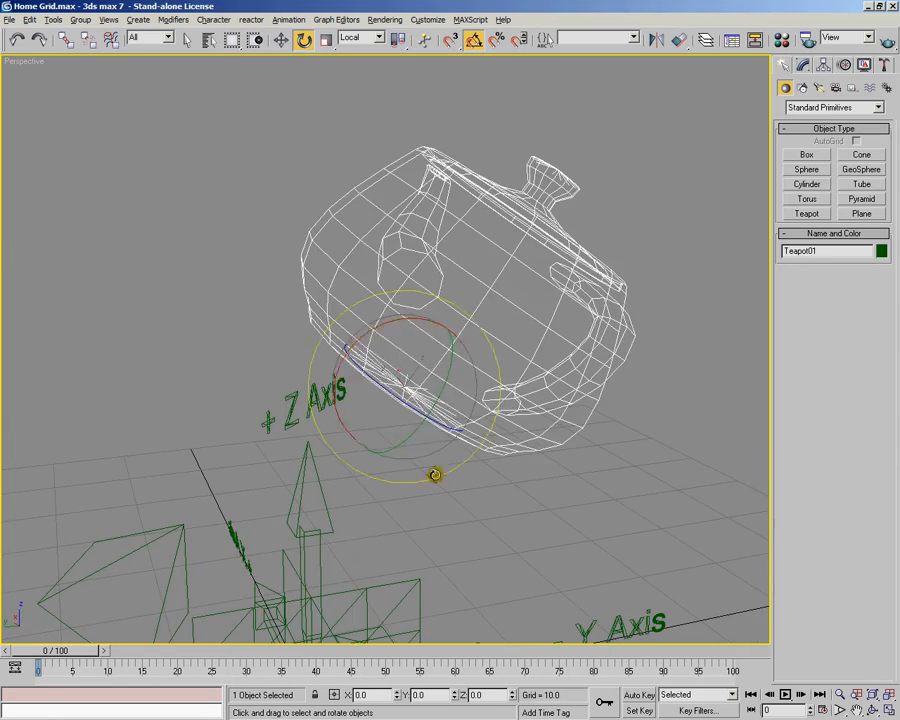
pyautogui.moveTo(408, 316); pyautogui.dragTo(496, 388)
pyautogui.keyDown('alt'); pyautogui.moveTo(496, 388); pyautogui.dragTo(448, 459, button='middle'); pyautogui.keyUp('alt')
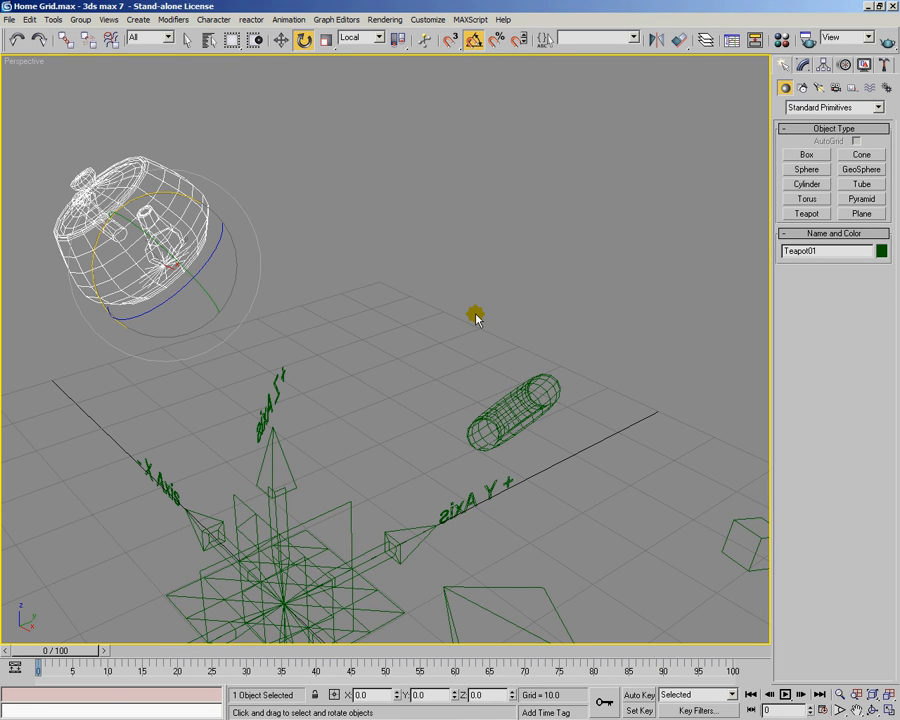
# Pick the torus as the reference coordinate system for rotating the teapot.
pyautogui.keyDown('alt'); pyautogui.moveTo(476, 318); pyautogui.dragTo(391, 68, button='middle'); pyautogui.keyUp('alt')
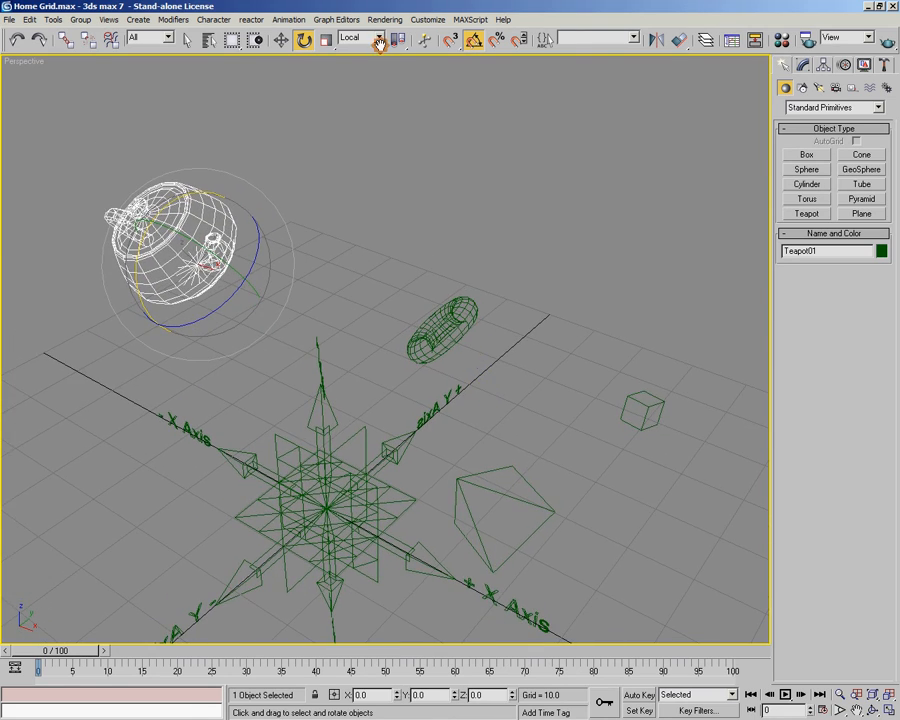
pyautogui.click(372, 37)
pyautogui.click(370, 121)
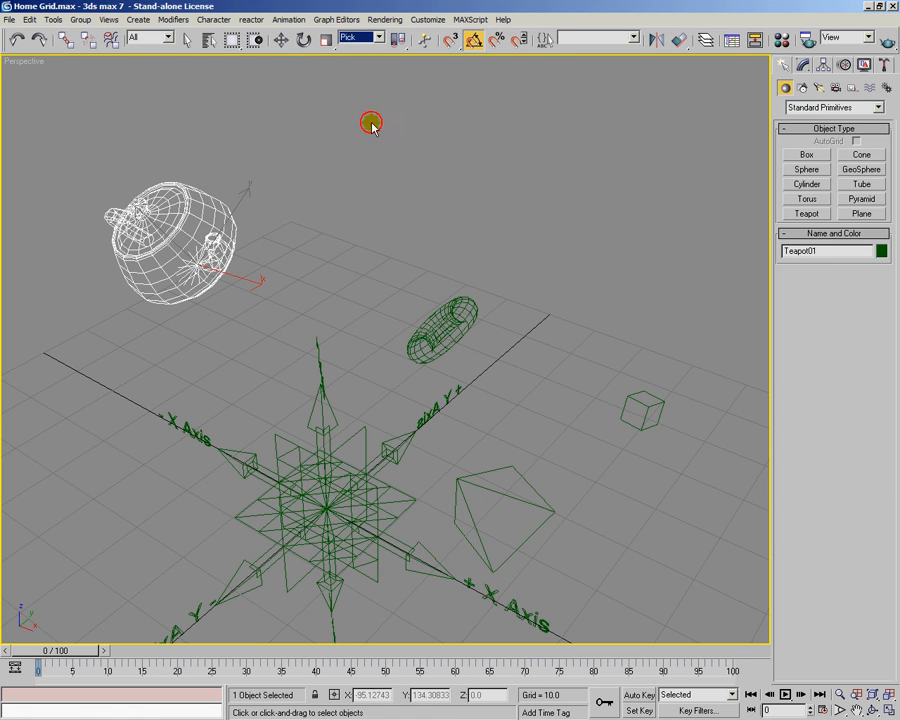
pyautogui.click(455, 313)
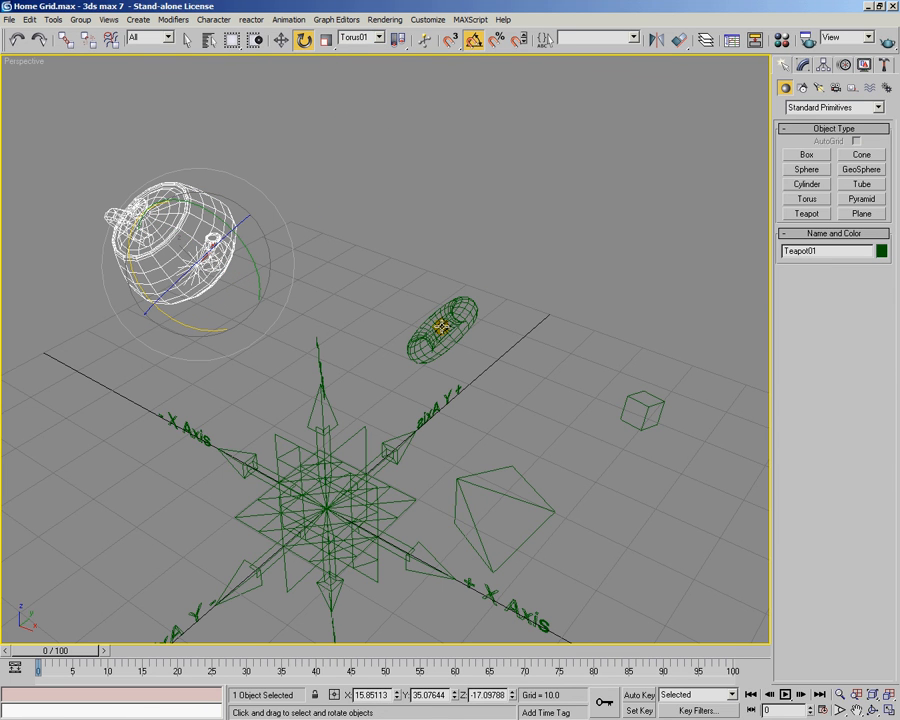
pyautogui.keyDown('alt'); pyautogui.moveTo(555, 403); pyautogui.dragTo(479, 413, button='middle'); pyautogui.keyUp('alt')
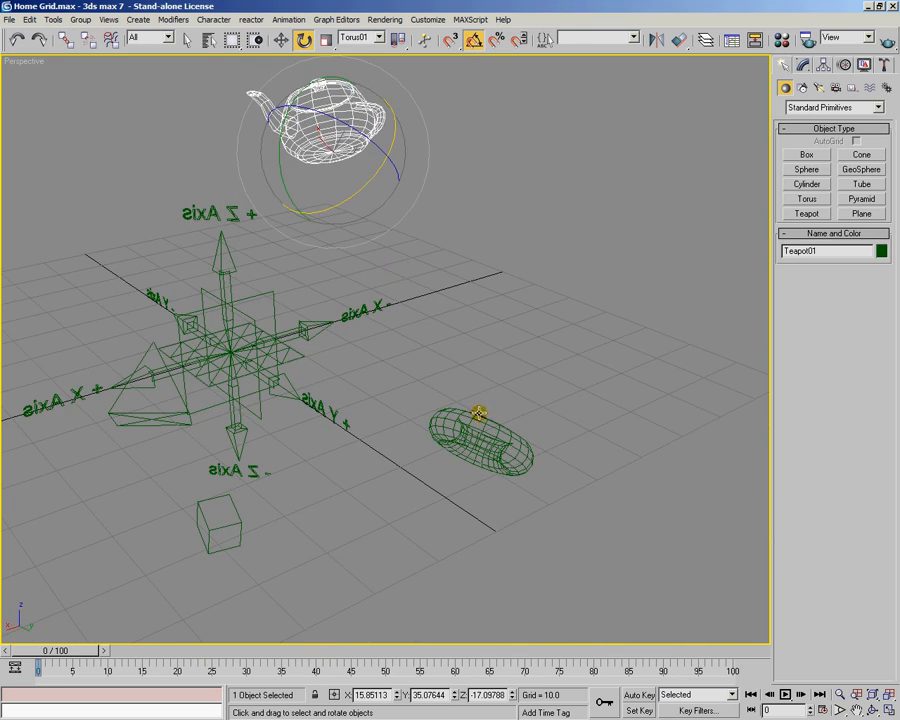
# Set the Move reference system to Torus01 and compare the teapot's move axes with the torus.
pyautogui.press('w')
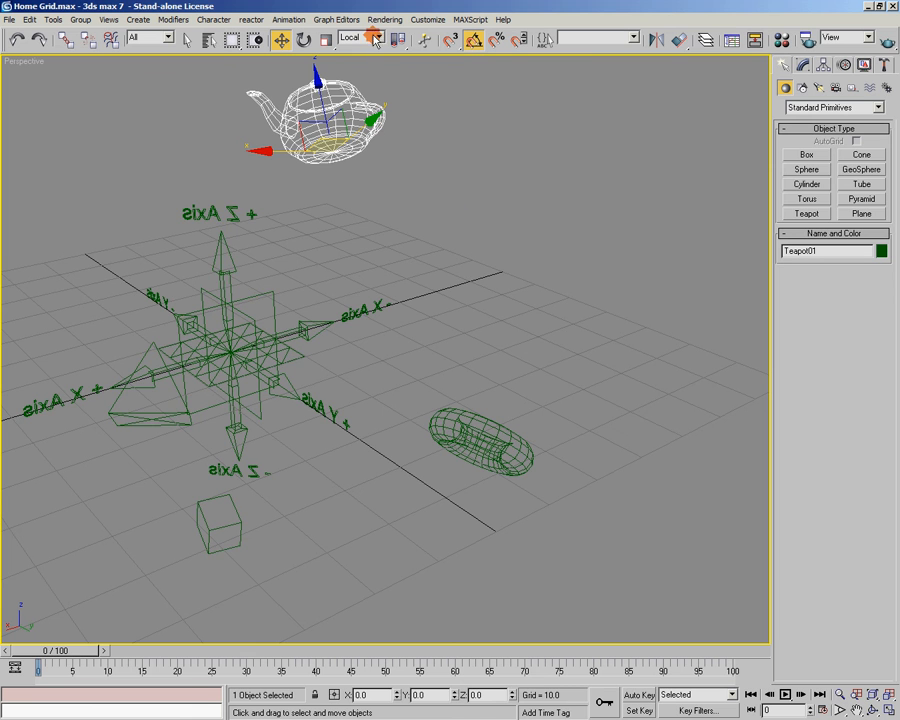
pyautogui.keyDown('alt'); pyautogui.moveTo(382, 193); pyautogui.dragTo(440, 172, button='middle'); pyautogui.keyUp('alt')
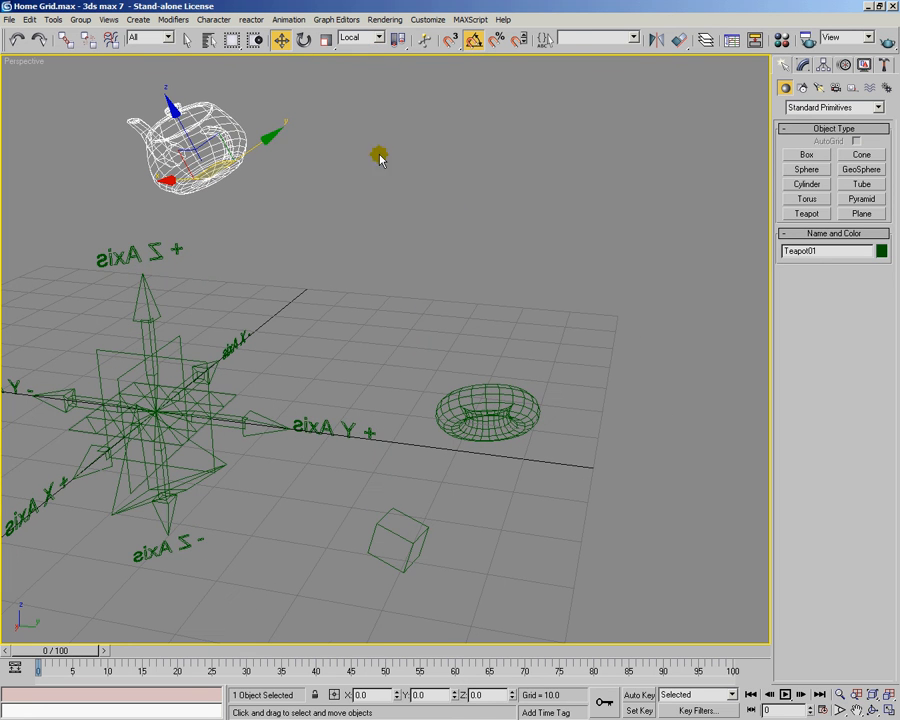
pyautogui.click(380, 38)
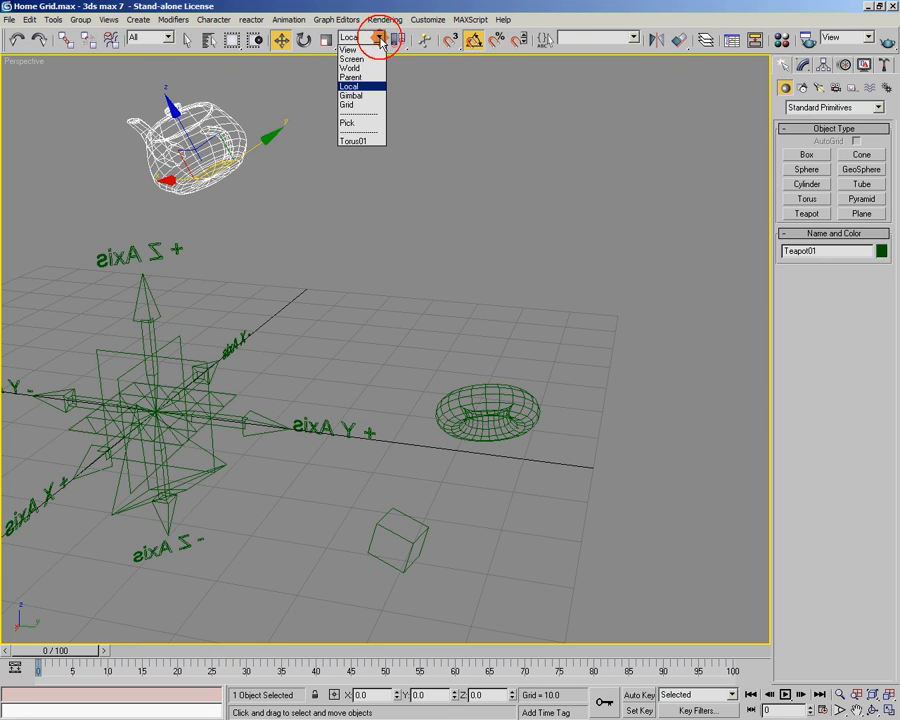
pyautogui.click(364, 141)
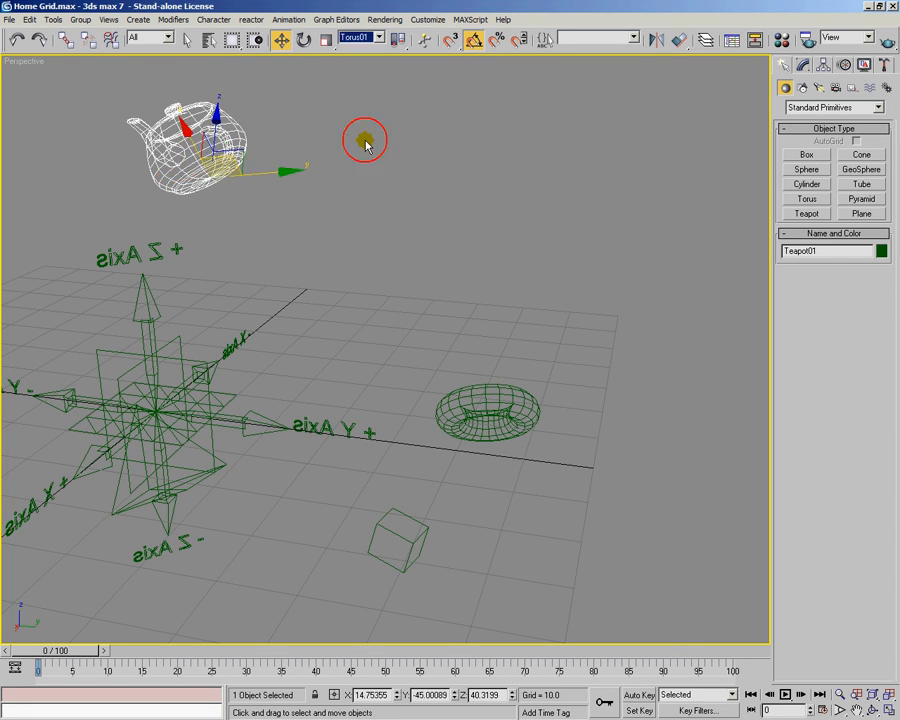
pyautogui.keyDown('alt'); pyautogui.moveTo(360, 200); pyautogui.dragTo(458, 247, button='middle'); pyautogui.keyUp('alt')
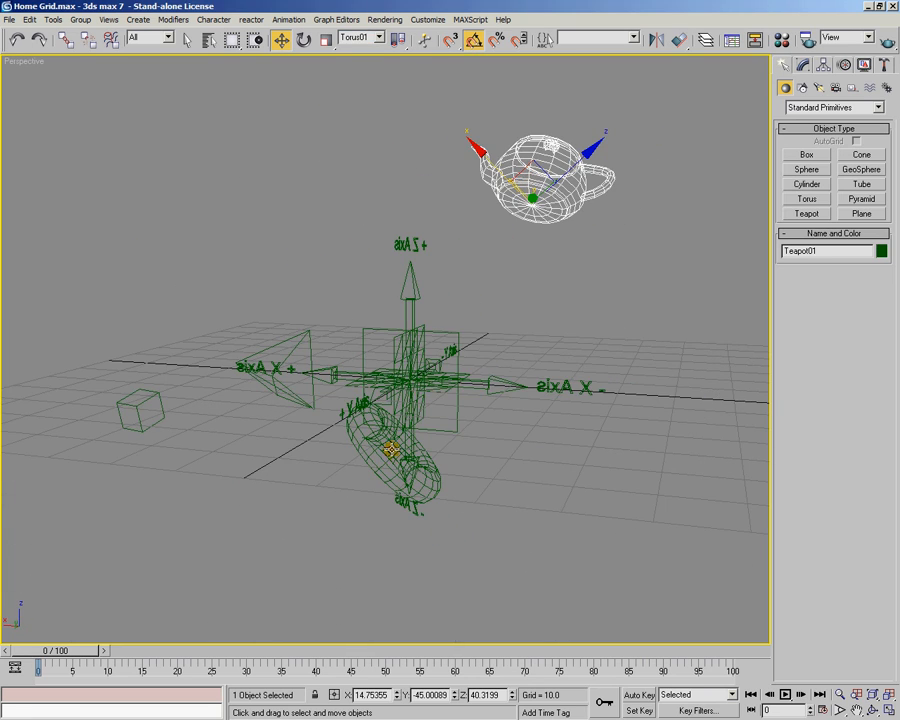
pyautogui.keyDown('alt'); pyautogui.moveTo(590, 318); pyautogui.dragTo(546, 502, button='middle'); pyautogui.keyUp('alt')
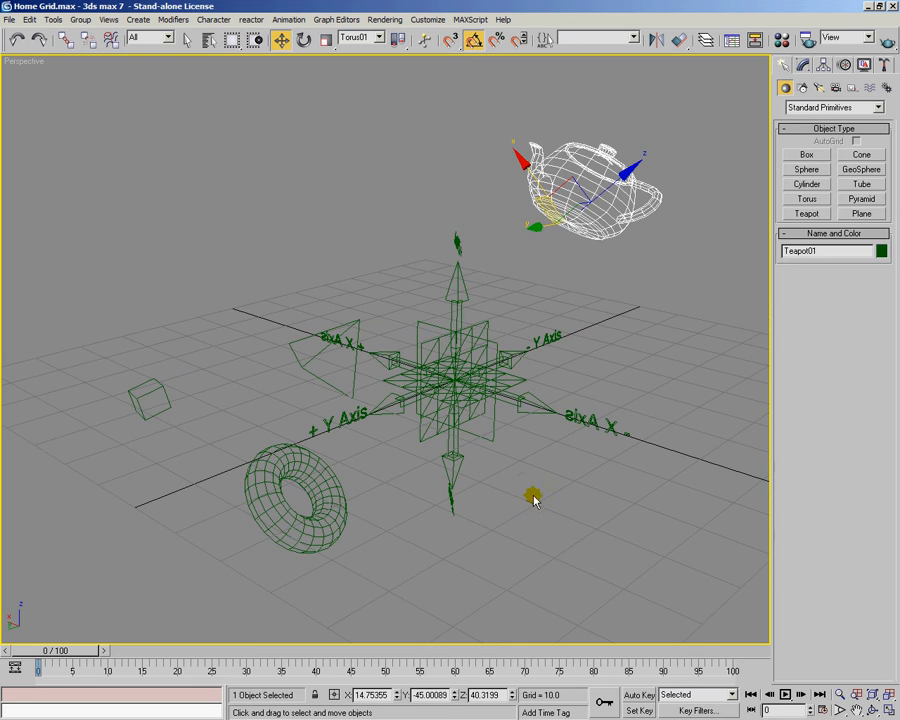
# Set the Scale reference system to Torus01.
pyautogui.click(325, 40)
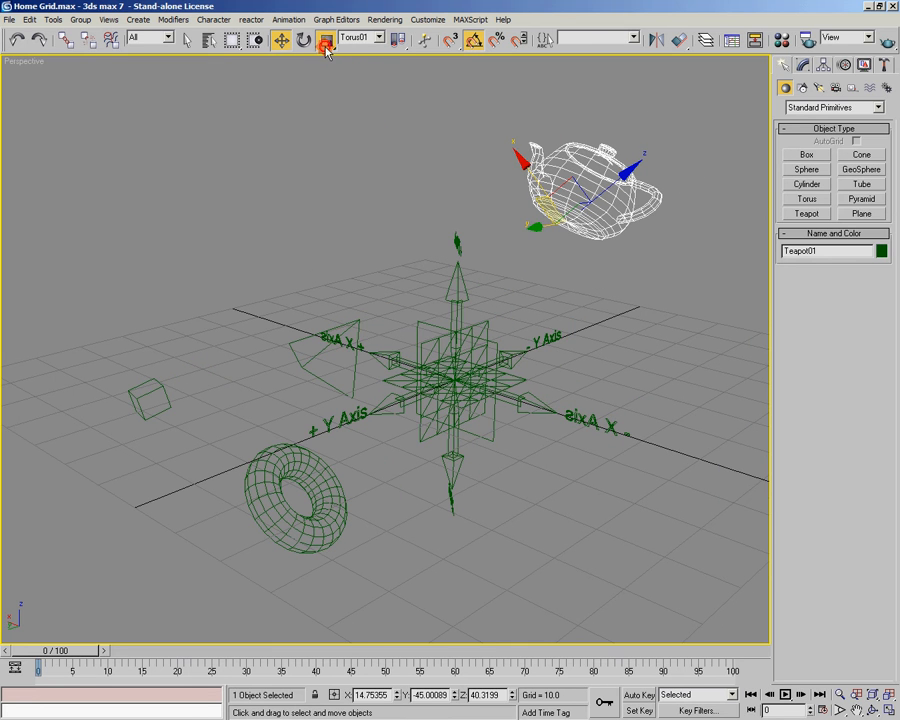
pyautogui.click(378, 37)
pyautogui.click(372, 140)
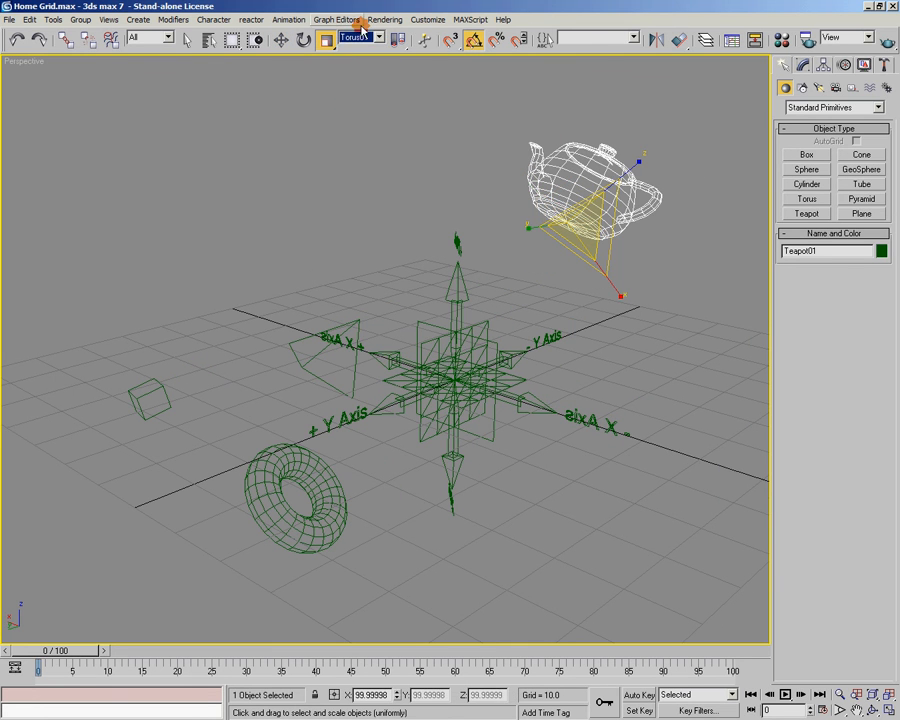
# Check the reference system of the Move, Rotate and Scale tools on the teapot.
pyautogui.click(305, 40)
pyautogui.click(281, 40)
pyautogui.click(305, 42)
pyautogui.click(326, 42)
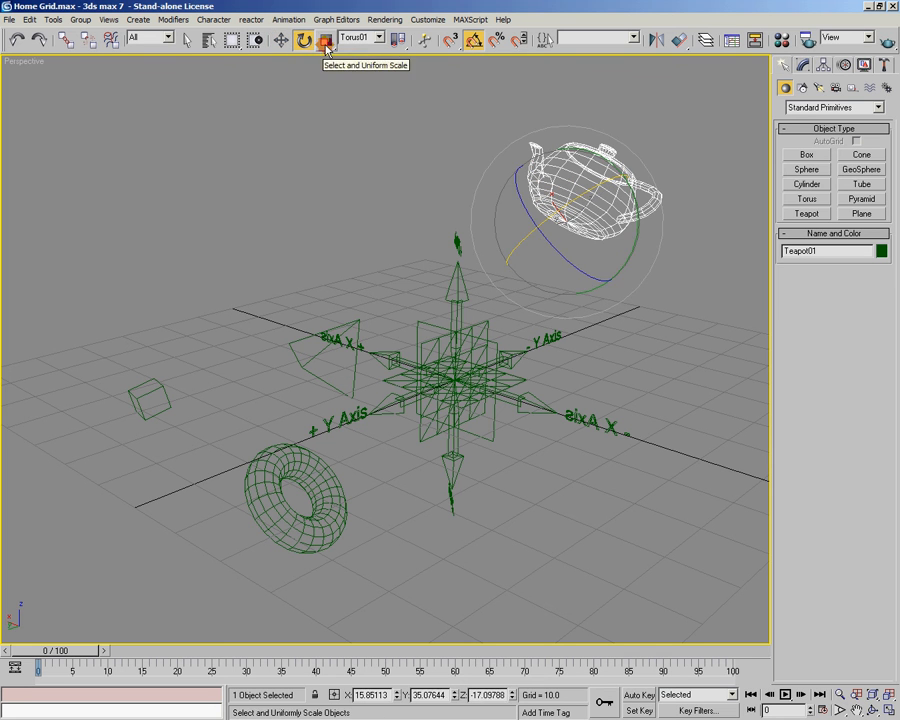
pyautogui.click(305, 40)
pyautogui.click(281, 40)
pyautogui.click(326, 40)
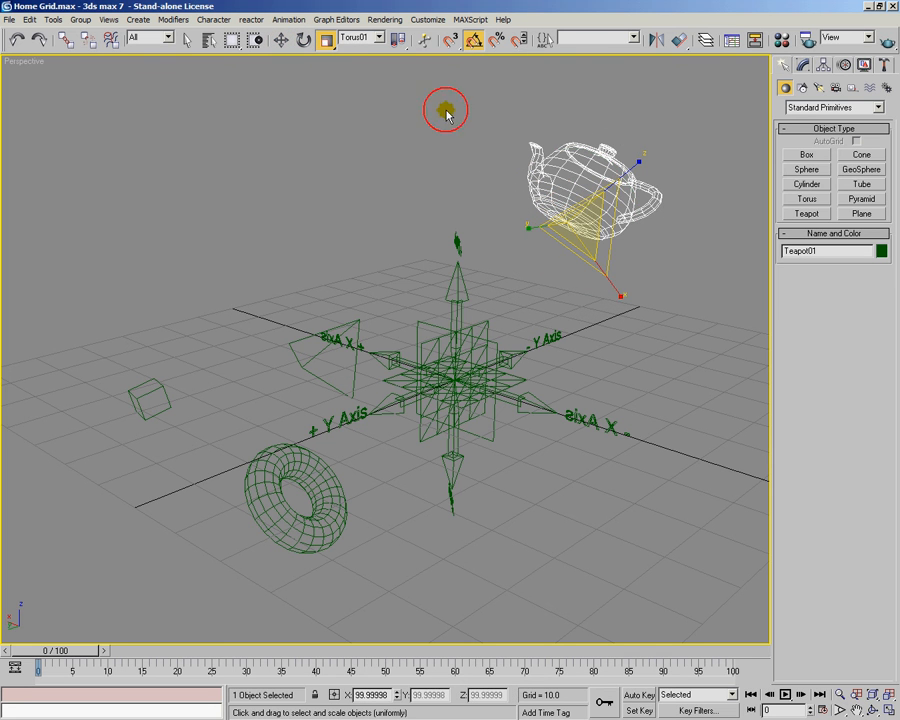
# Reset the teapot's X, Y and Z position to 0 relative to the torus.
pyautogui.keyDown('alt'); pyautogui.moveTo(442, 261); pyautogui.dragTo(492, 258, button='middle'); pyautogui.keyUp('alt')
pyautogui.press('w')
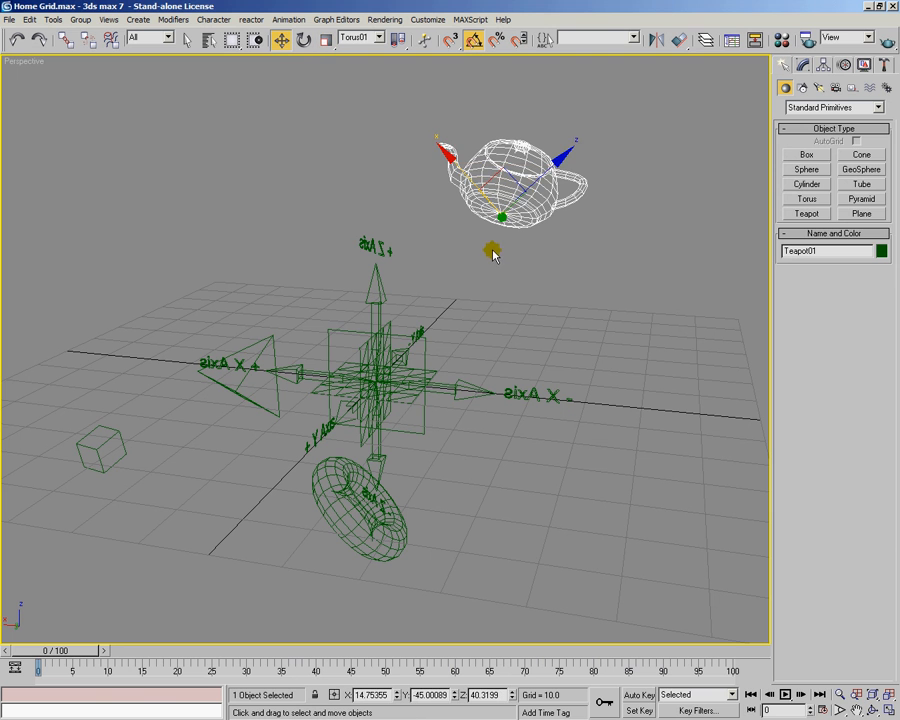
pyautogui.rightClick(401, 698)
pyautogui.rightClick(455, 695)
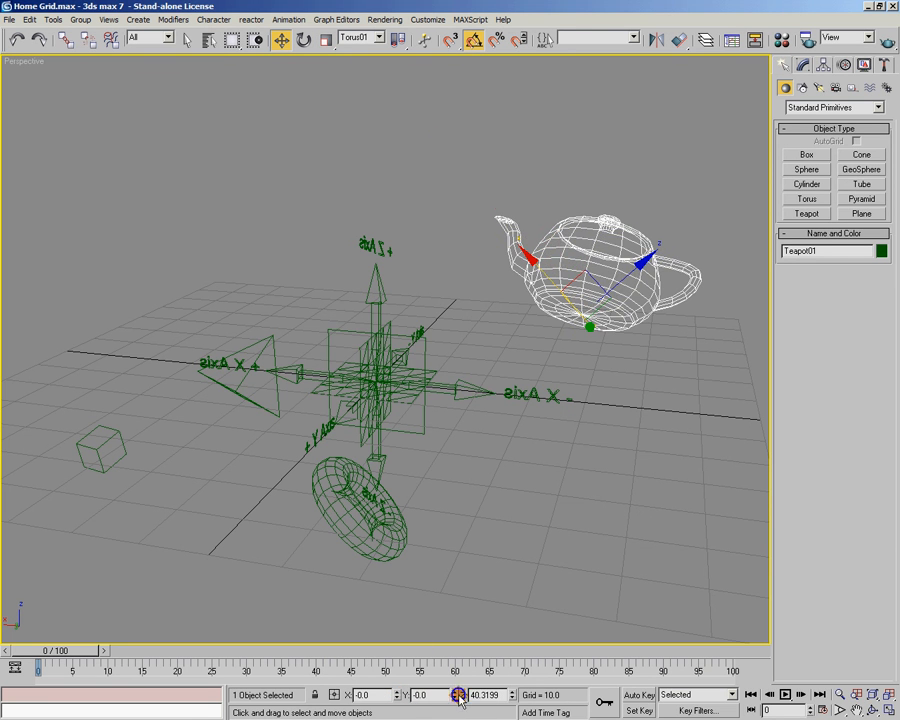
pyautogui.rightClick(513, 695)
# Reset the teapot's X, Y and Z rotation to 0 relative to the torus.
pyautogui.keyDown('alt'); pyautogui.moveTo(480, 590); pyautogui.dragTo(552, 530, button='middle'); pyautogui.keyUp('alt')
pyautogui.click(303, 40)
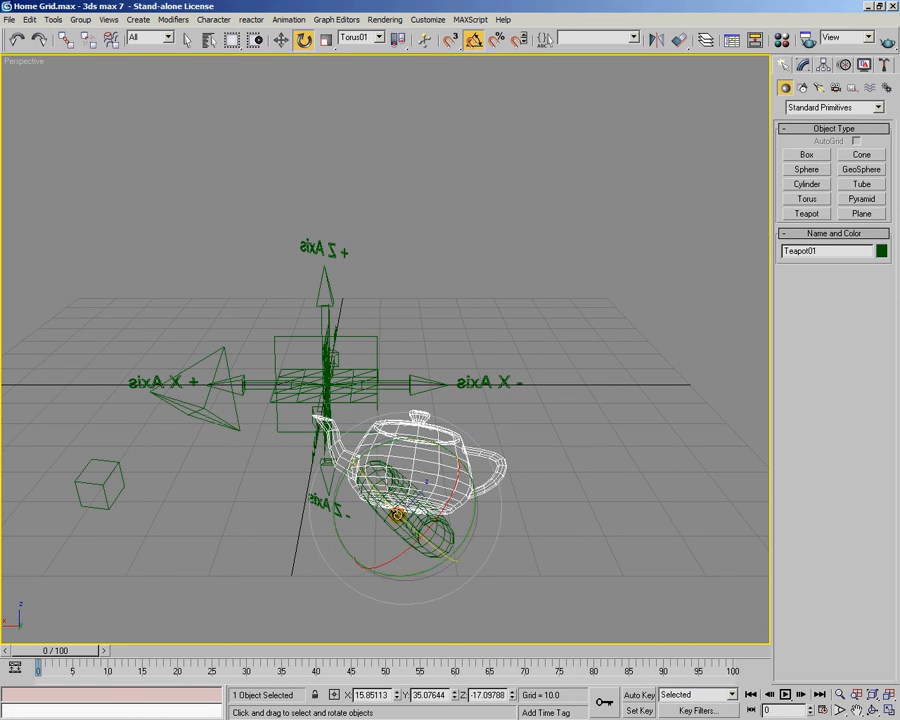
pyautogui.rightClick(397, 695)
pyautogui.rightClick(455, 695)
pyautogui.rightClick(513, 695)
pyautogui.keyDown('alt'); pyautogui.moveTo(501, 586); pyautogui.dragTo(468, 480, button='middle'); pyautogui.keyUp('alt')
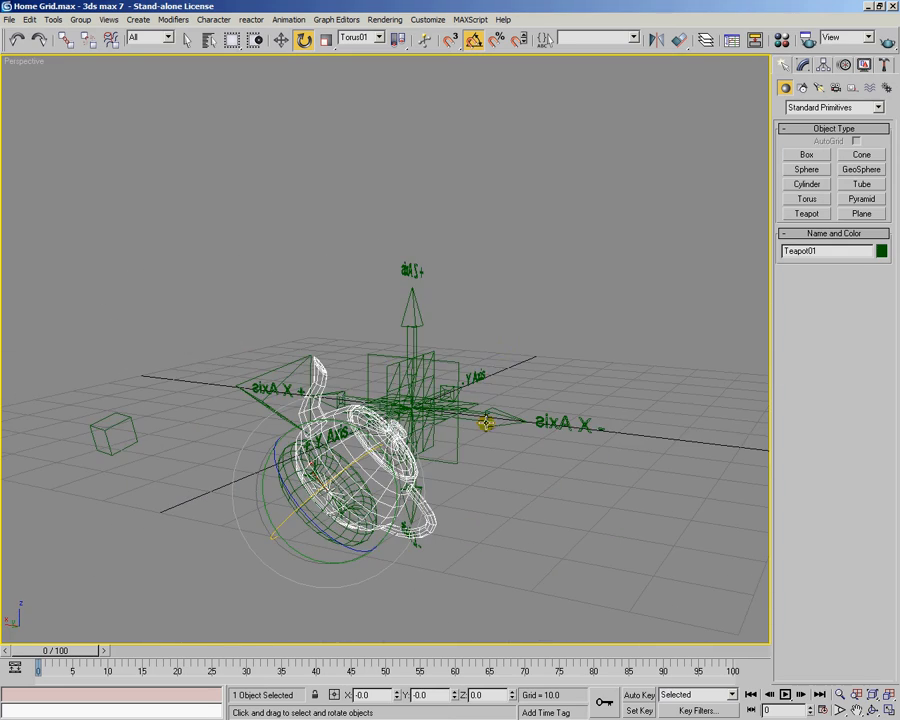
# Select the torus, try moving it along its own axes, and undo the move.
pyautogui.keyDown('alt'); pyautogui.moveTo(489, 376); pyautogui.dragTo(342, 528, button='middle'); pyautogui.keyUp('alt')
pyautogui.press('w')
pyautogui.click(370, 484)
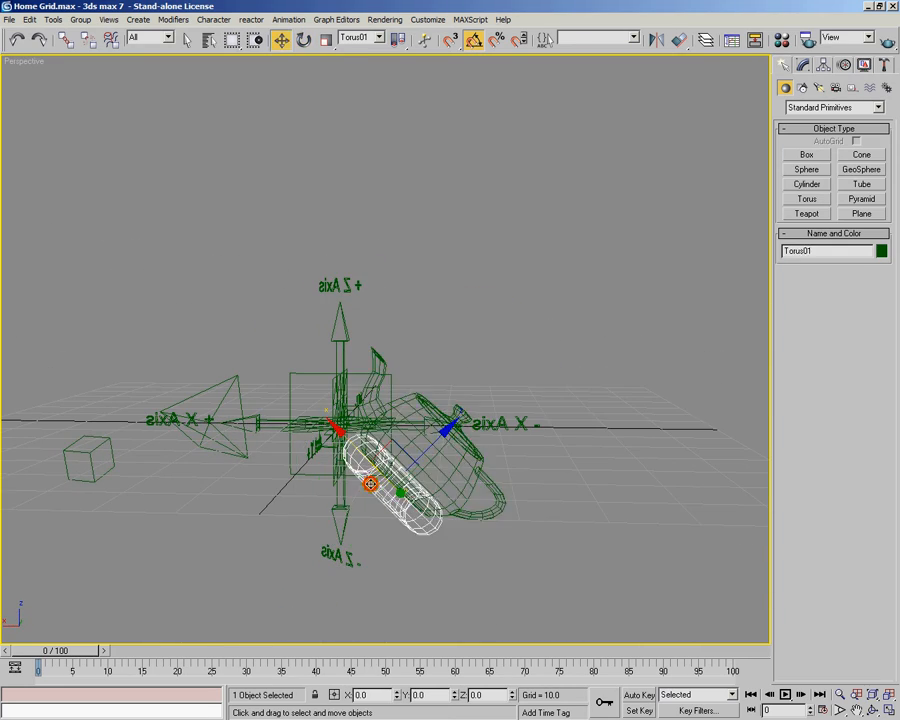
pyautogui.moveTo(399, 452); pyautogui.dragTo(459, 440)
pyautogui.hotkey('ctrl', 'z')
# Pick the pyramid as the reference coordinate system for the Move tool while the torus is selected.
pyautogui.keyDown('alt'); pyautogui.moveTo(412, 376); pyautogui.dragTo(488, 472, button='middle'); pyautogui.keyUp('alt')
pyautogui.keyDown('alt'); pyautogui.moveTo(458, 422); pyautogui.dragTo(300, 360, button='middle'); pyautogui.keyUp('alt')
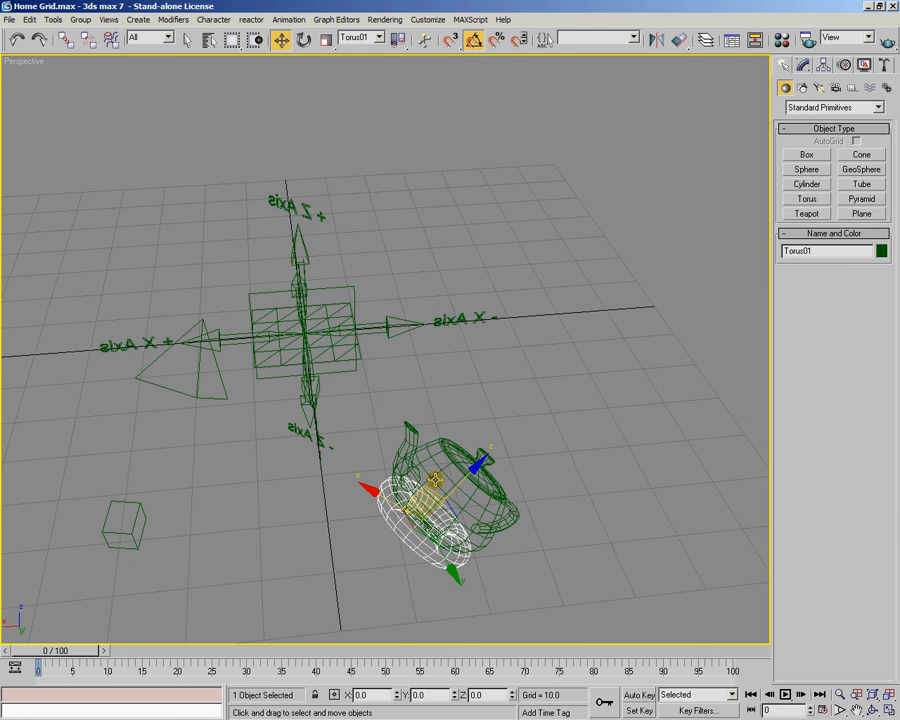
pyautogui.click(381, 40)
pyautogui.click(352, 122)
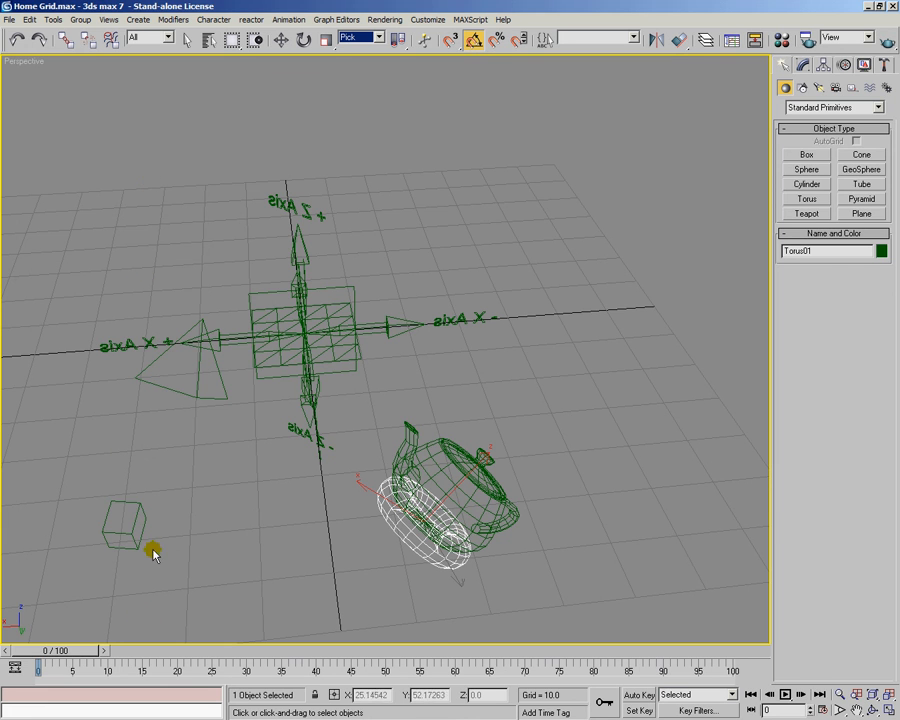
pyautogui.click(199, 385)
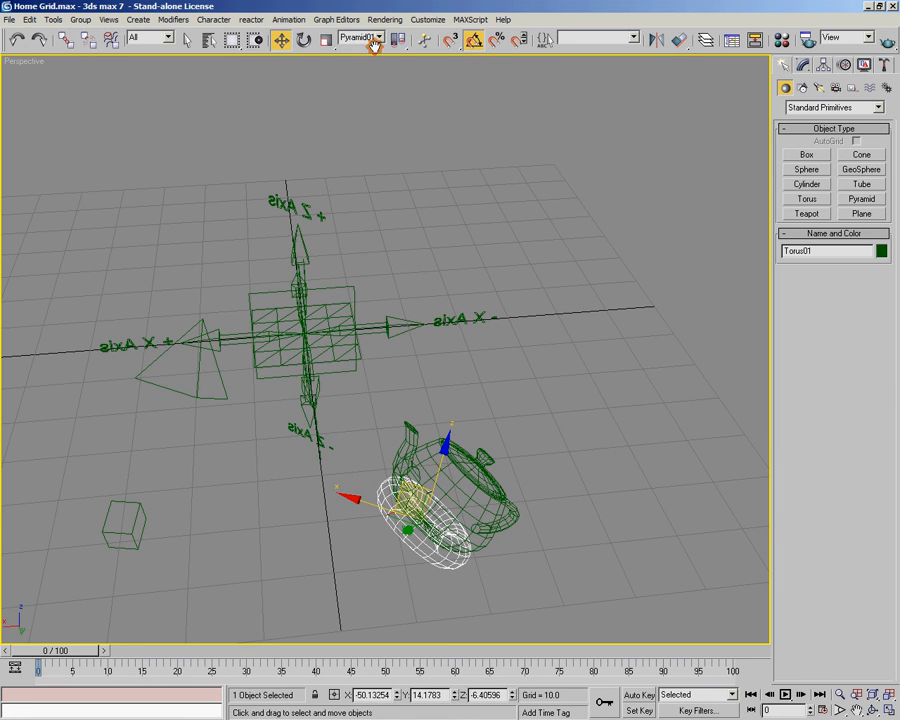
# Set the reference coordinate system of both the Rotate and Scale tools to Pyramid01.
pyautogui.click(304, 40)
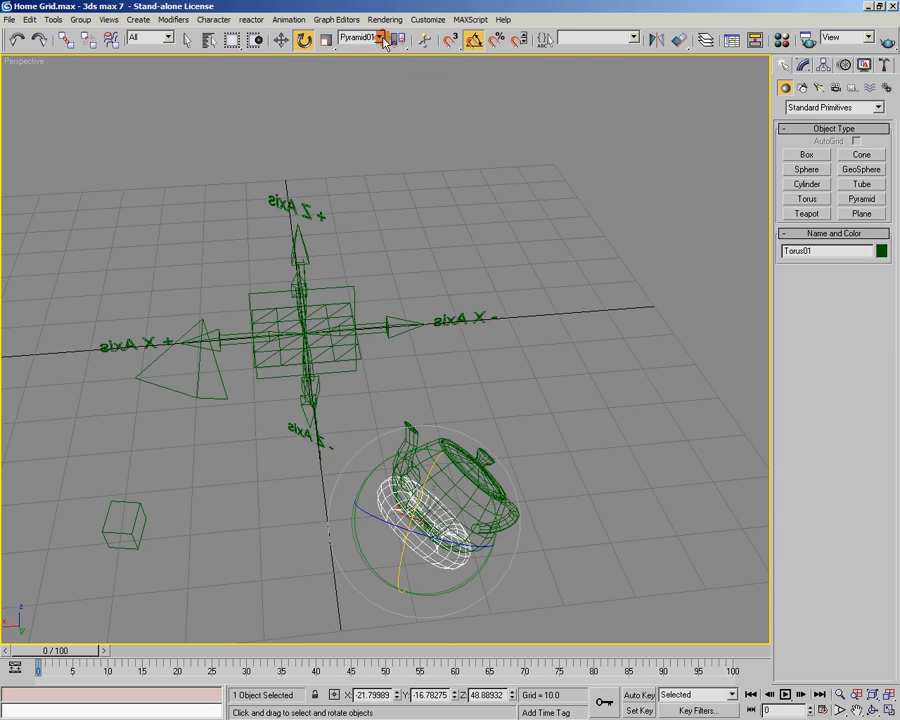
pyautogui.click(379, 38)
pyautogui.click(352, 150)
pyautogui.click(360, 141)
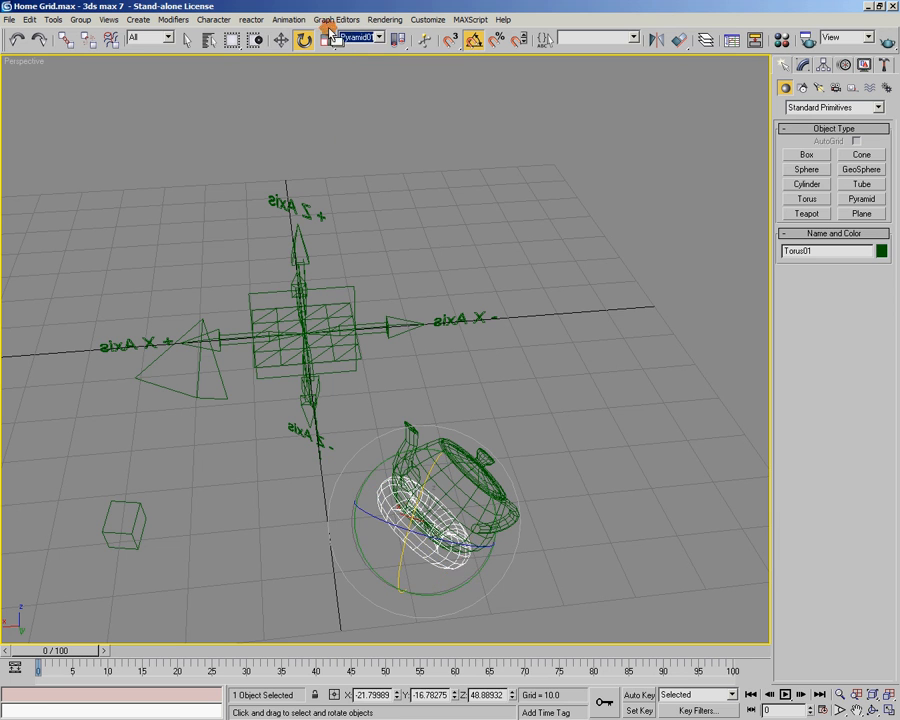
pyautogui.click(326, 40)
pyautogui.click(358, 38)
pyautogui.click(356, 141)
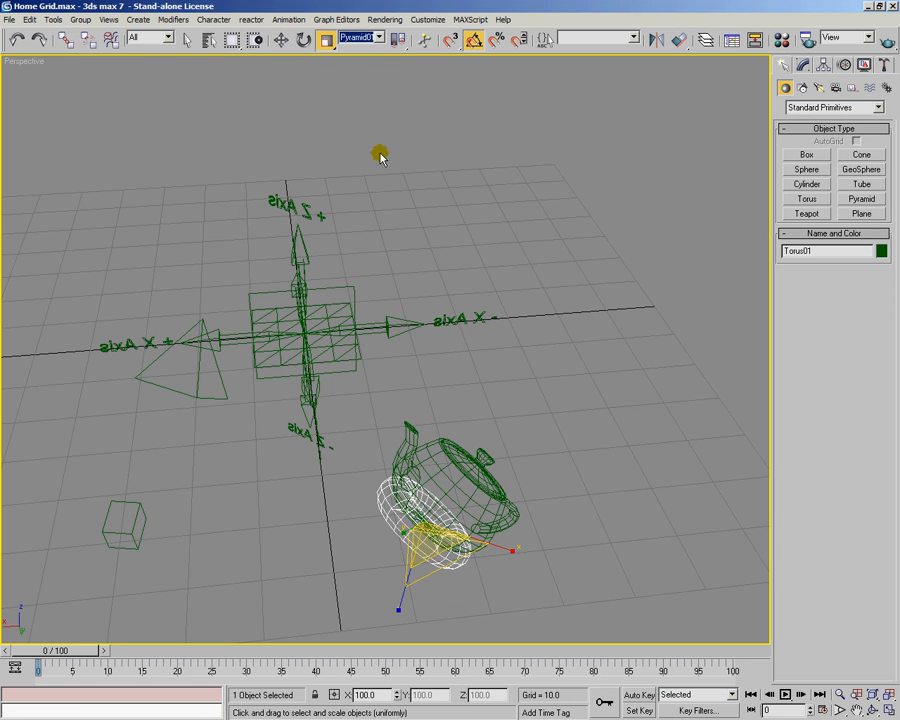
# Try resetting the torus's X and Y position to 0 relative to the pyramid, and undo both changes.
pyautogui.press('w')
pyautogui.rightClick(397, 695)
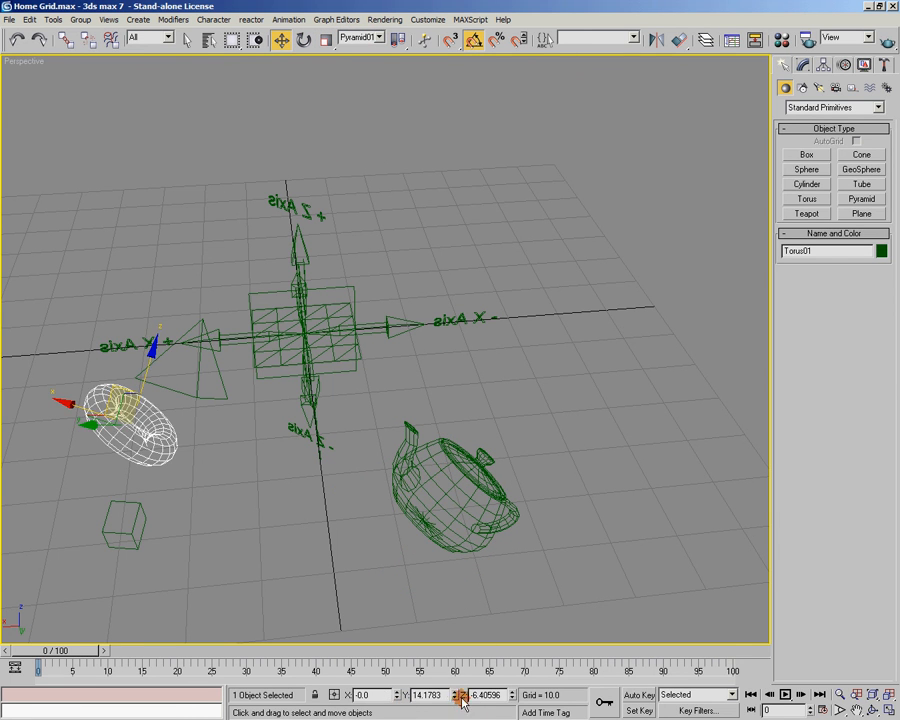
pyautogui.rightClick(455, 695)
pyautogui.hotkey('ctrl', 'z')
pyautogui.hotkey('ctrl', 'z')
# Select the teapot and reset its X, Y and Z position to 0 relative to the pyramid.
pyautogui.click(467, 465)
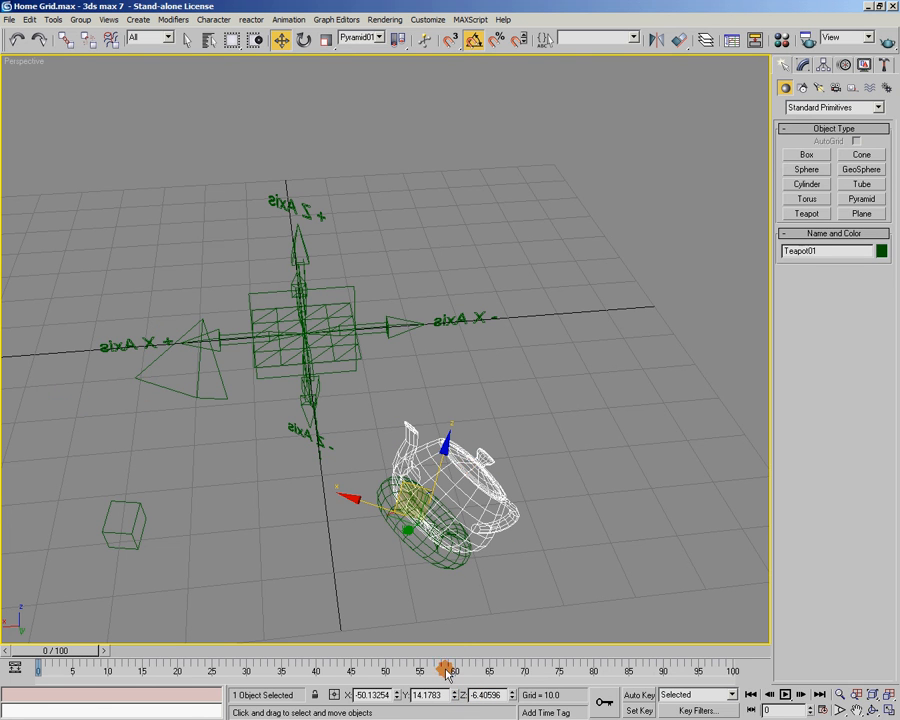
pyautogui.rightClick(397, 695)
pyautogui.rightClick(455, 695)
pyautogui.rightClick(513, 695)
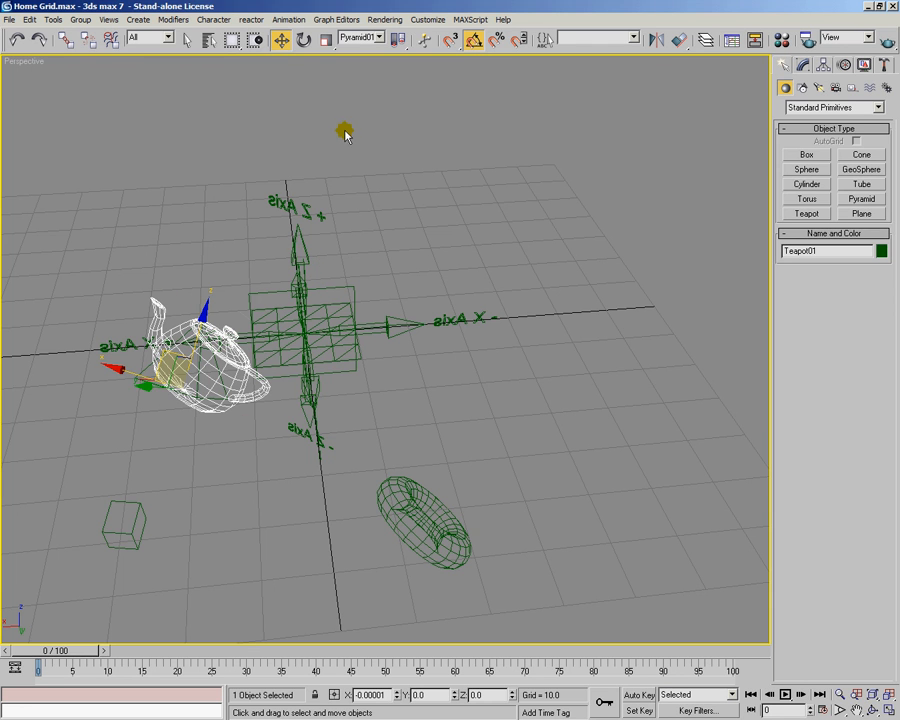
# Reset the teapot's X, Y and Z rotation to 0 relative to the pyramid.
pyautogui.press('e')
pyautogui.rightClick(397, 695)
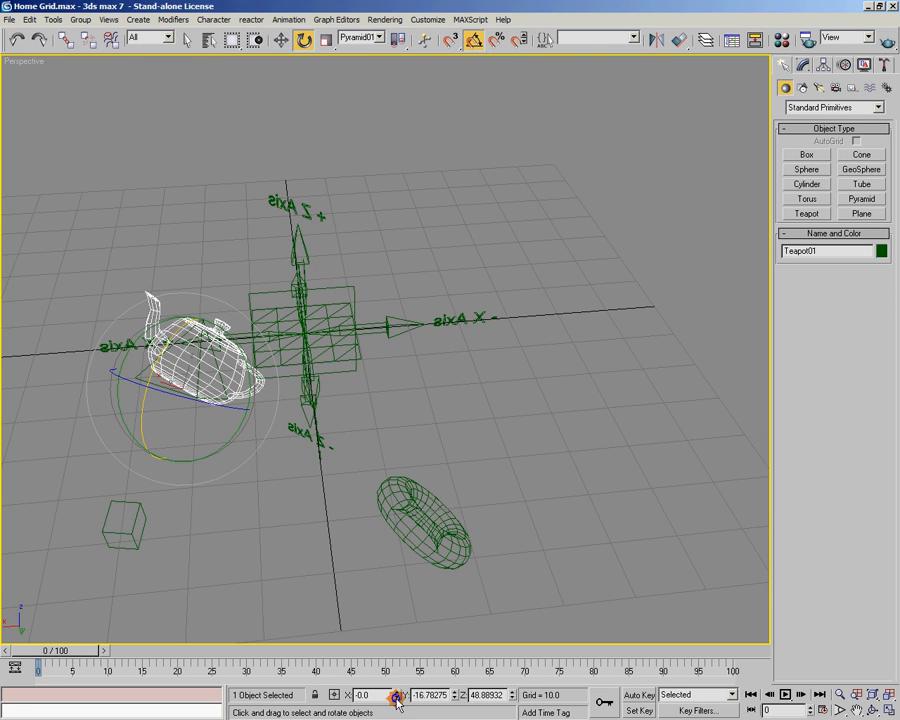
pyautogui.rightClick(455, 695)
pyautogui.rightClick(514, 695)
# Select the torus and reset its X, Y and Z rotation to 0 relative to the pyramid.
pyautogui.moveTo(390, 476)
pyautogui.keyDown('alt'); pyautogui.mouseDown(button='middle')
pyautogui.moveTo(362, 482)
pyautogui.moveTo(382, 480)
pyautogui.mouseUp(button='middle'); pyautogui.keyUp('alt')
pyautogui.click(374, 514)
pyautogui.click(405, 494)
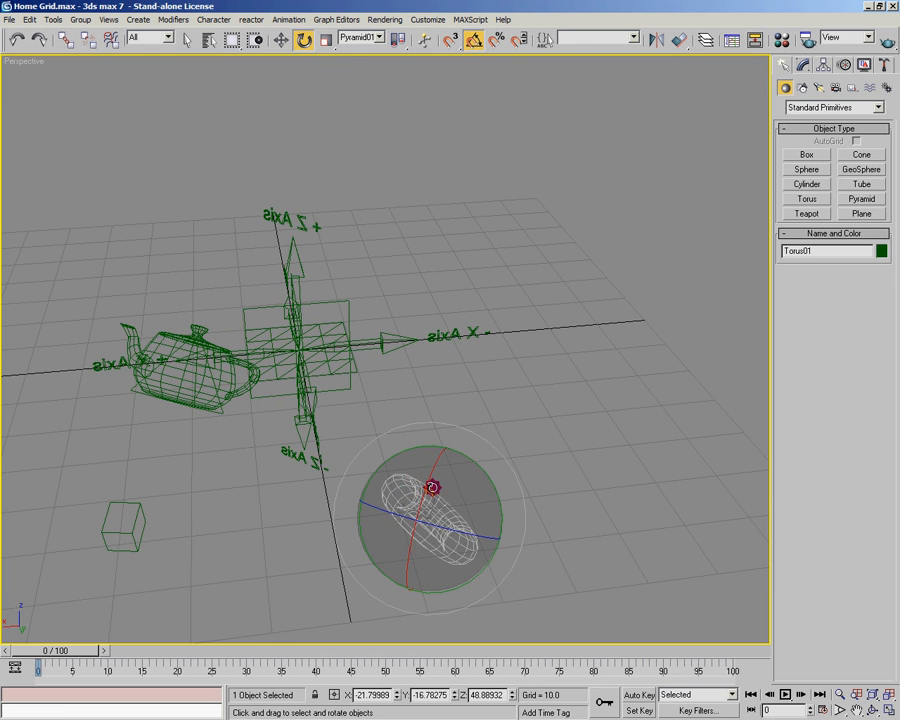
pyautogui.rightClick(397, 695)
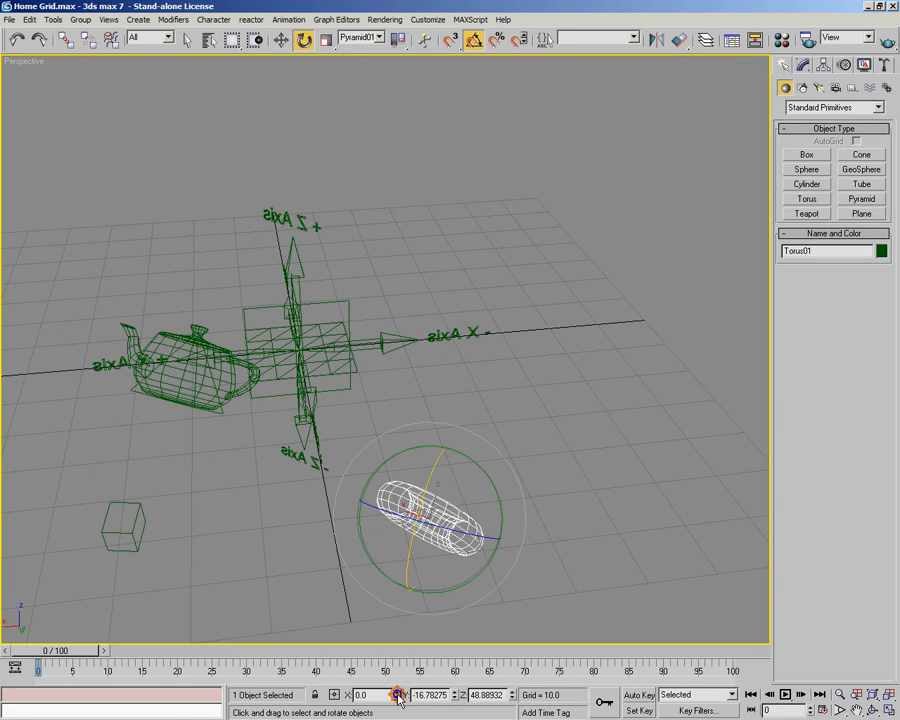
pyautogui.rightClick(455, 695)
pyautogui.rightClick(511, 695)
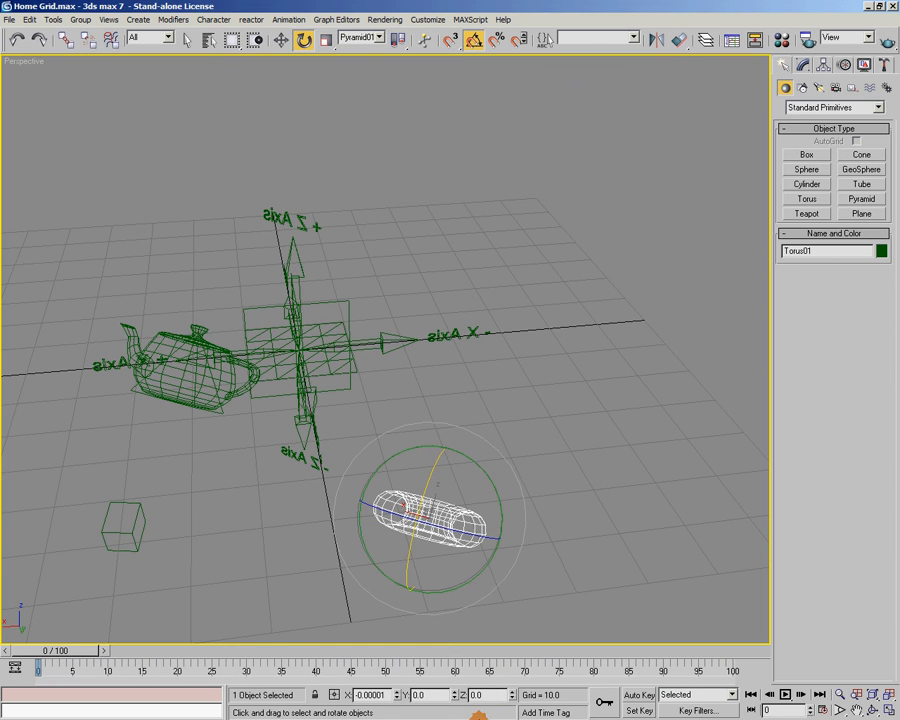
# Reset the torus's X, Y and Z position to 0 relative to the pyramid.
pyautogui.press('w')
pyautogui.rightClick(397, 695)
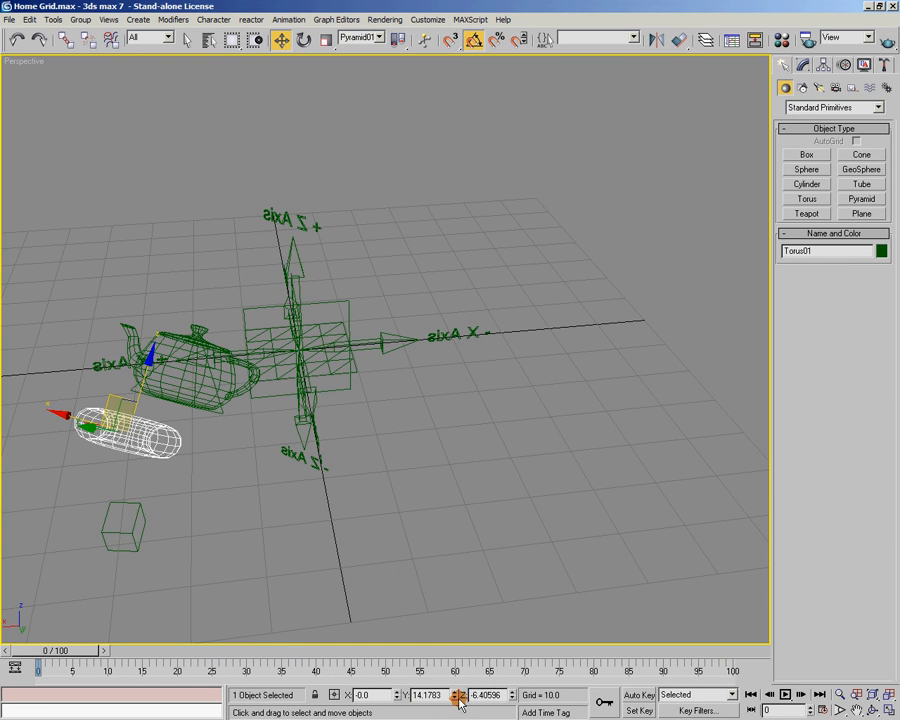
pyautogui.rightClick(455, 695)
pyautogui.rightClick(511, 695)
# Move the torus about 24 units along the pyramid's Y axis and the teapot about 9.4 units along its Z axis.
pyautogui.keyDown('alt'); pyautogui.moveTo(315, 456); pyautogui.dragTo(432, 523, button='middle'); pyautogui.keyUp('alt')
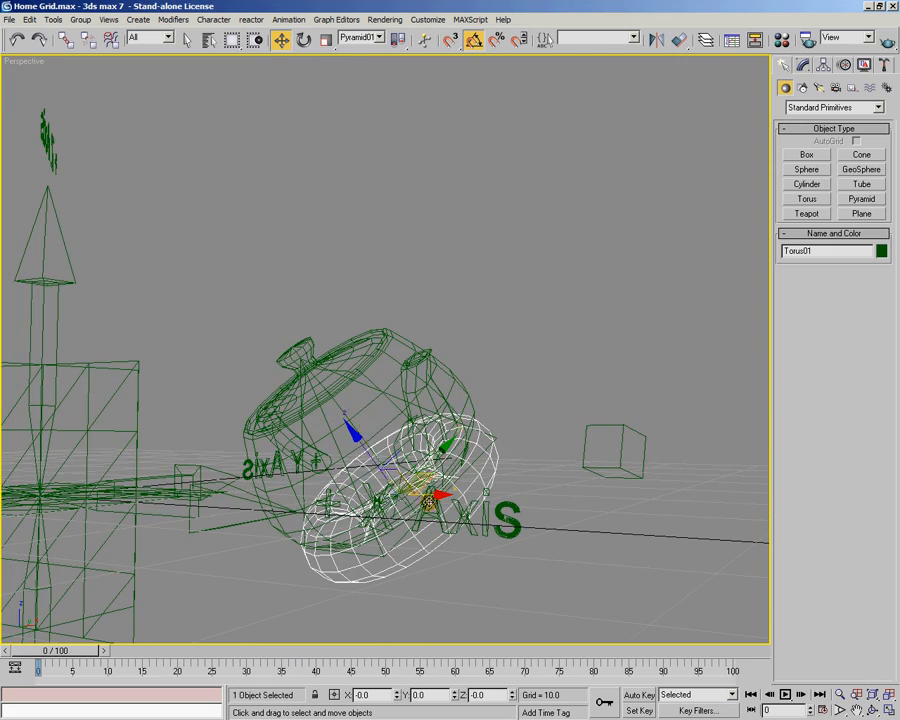
pyautogui.moveTo(432, 446); pyautogui.dragTo(600, 304)
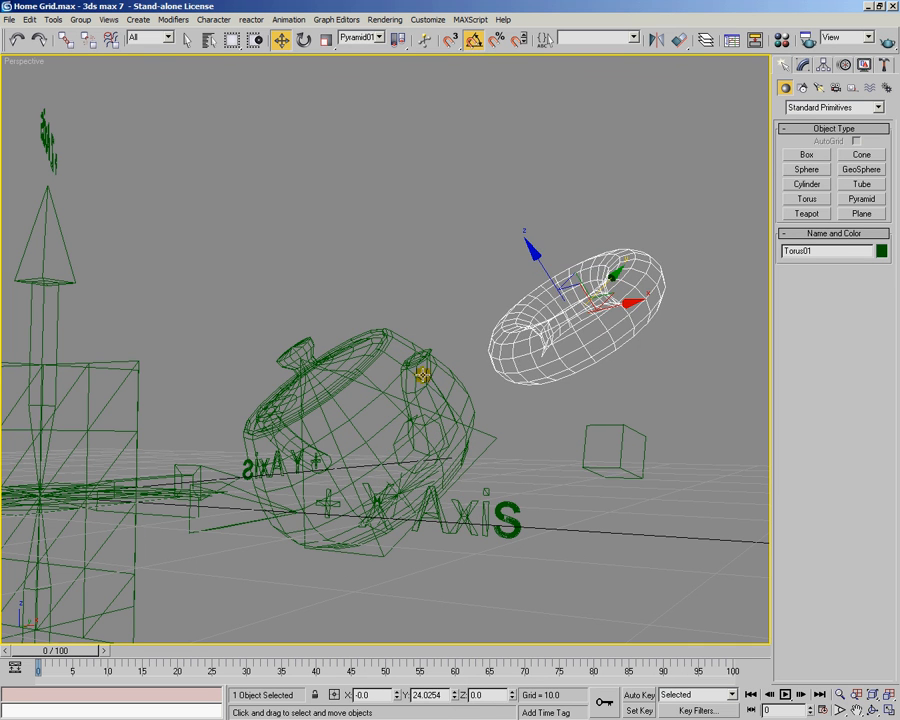
pyautogui.click(429, 371)
pyautogui.moveTo(357, 436); pyautogui.dragTo(321, 305)
# Review the available reference coordinate systems for the teapot, leaving the choice at Pyramid01.
pyautogui.keyDown('alt'); pyautogui.moveTo(608, 381); pyautogui.dragTo(432, 401, button='middle'); pyautogui.keyUp('alt')
pyautogui.keyDown('alt'); pyautogui.moveTo(523, 397); pyautogui.dragTo(454, 401, button='middle'); pyautogui.keyUp('alt')
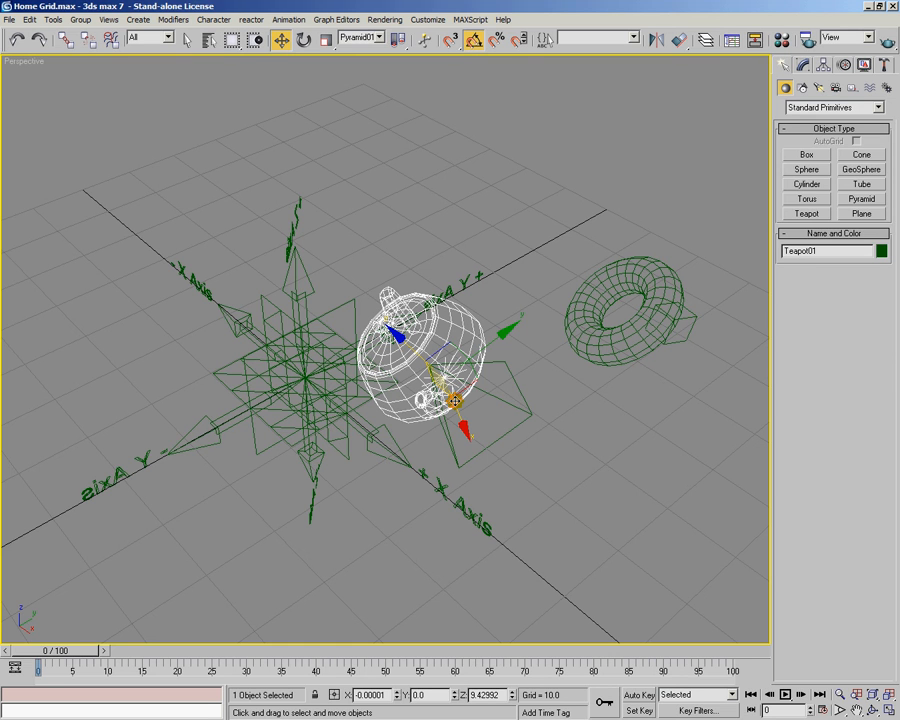
pyautogui.click(380, 37)
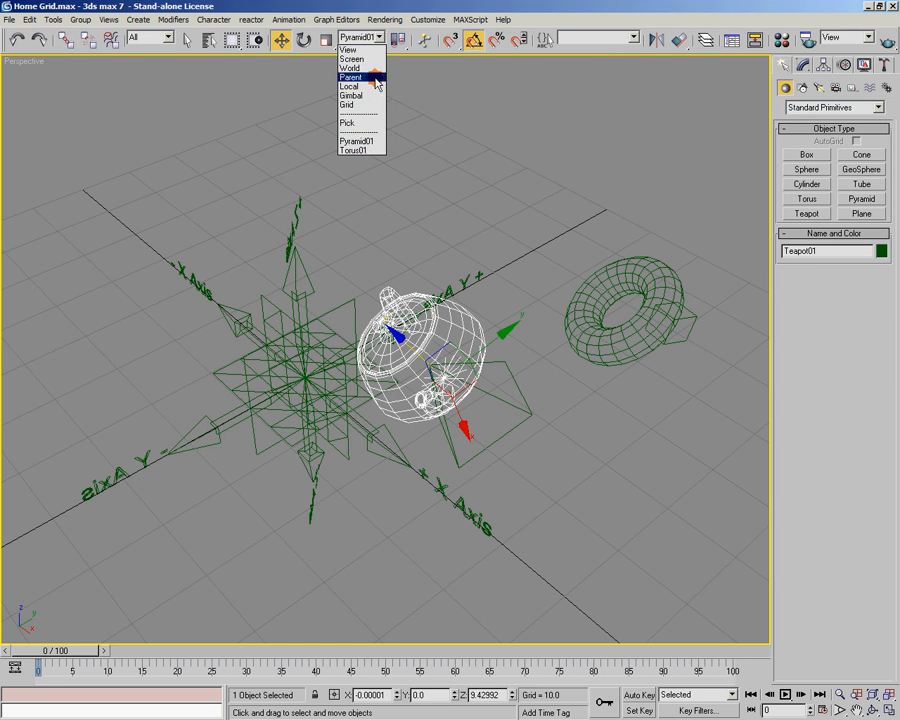
pyautogui.click(488, 44)
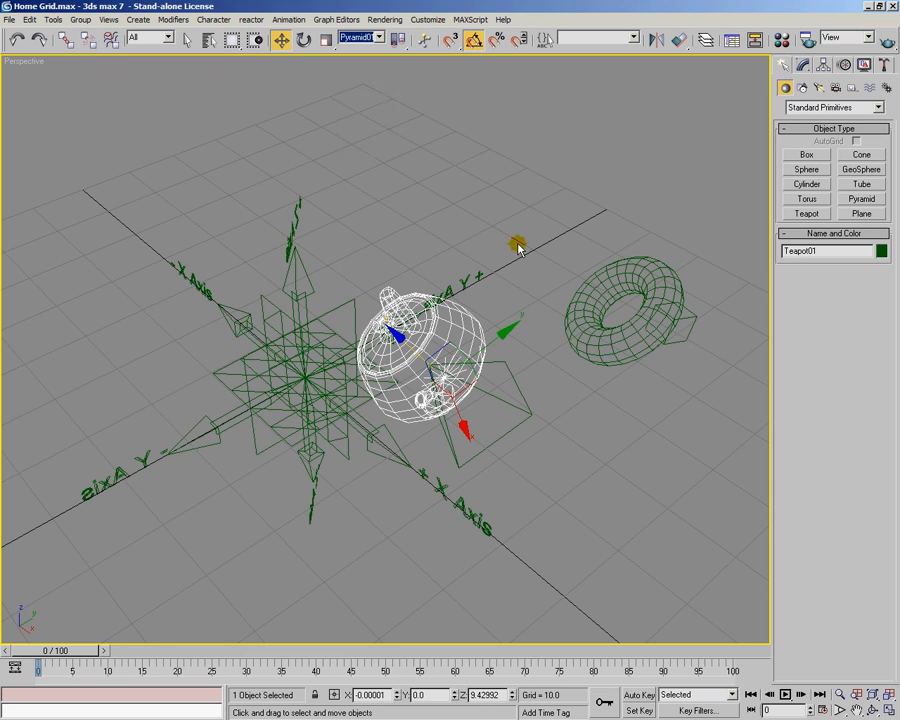